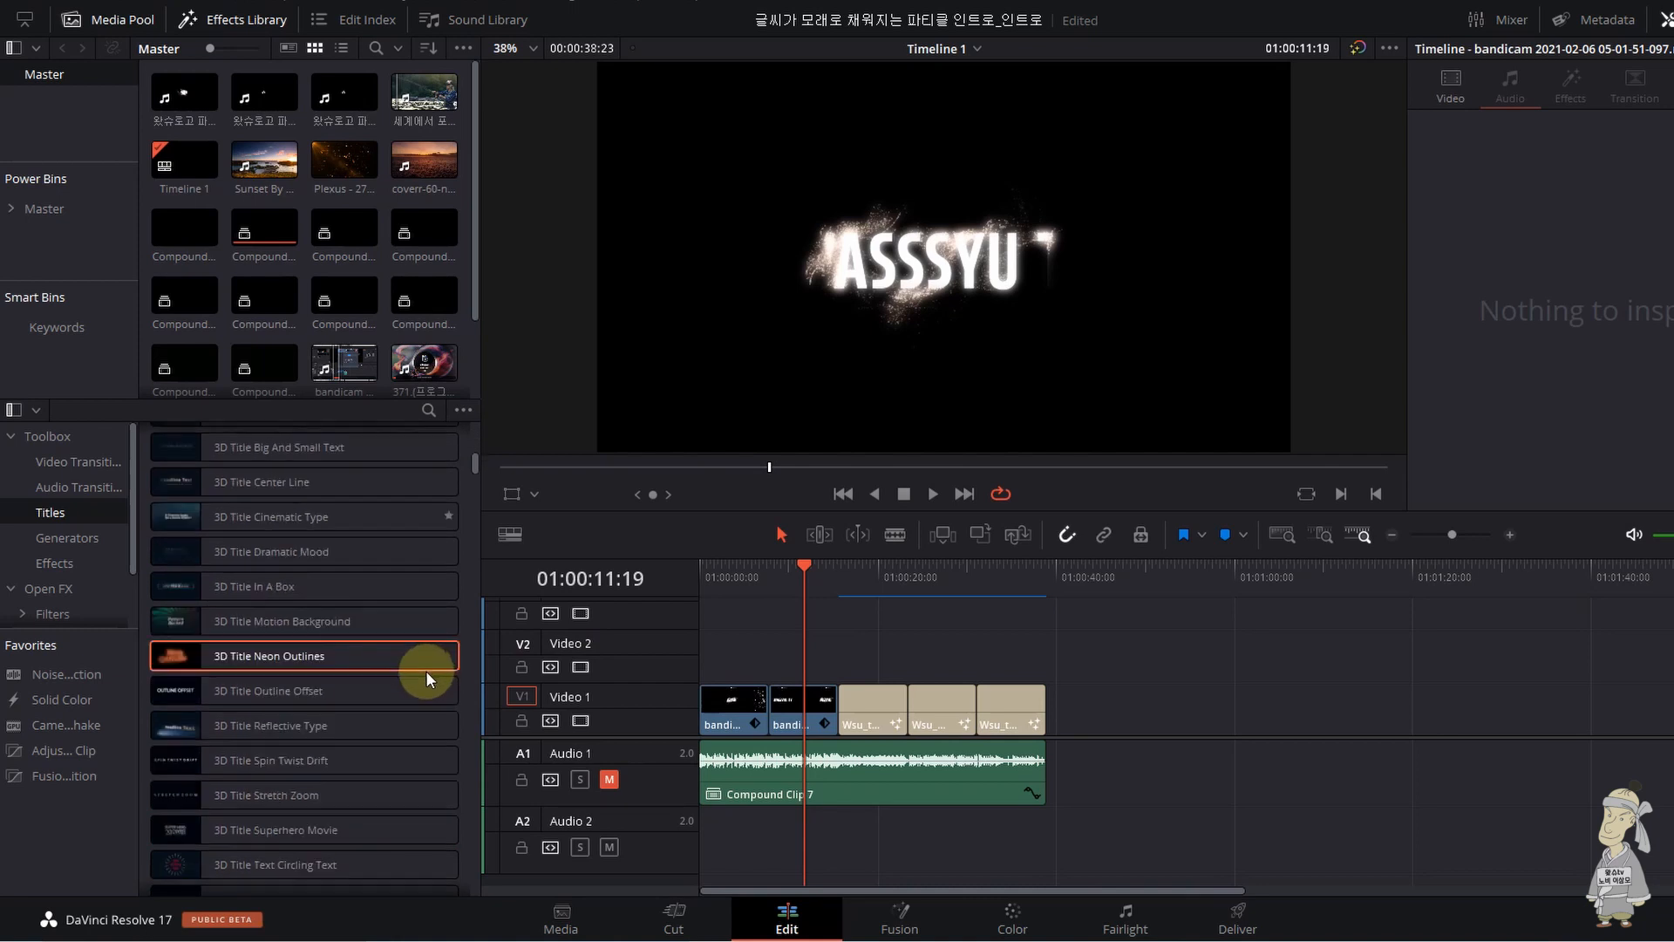
- Switch to File Explorer and examine the DaVinci Resolve and DaVinci Resolve 16.2.7 folders inside Blackmagic Design
left_click(424, 666)
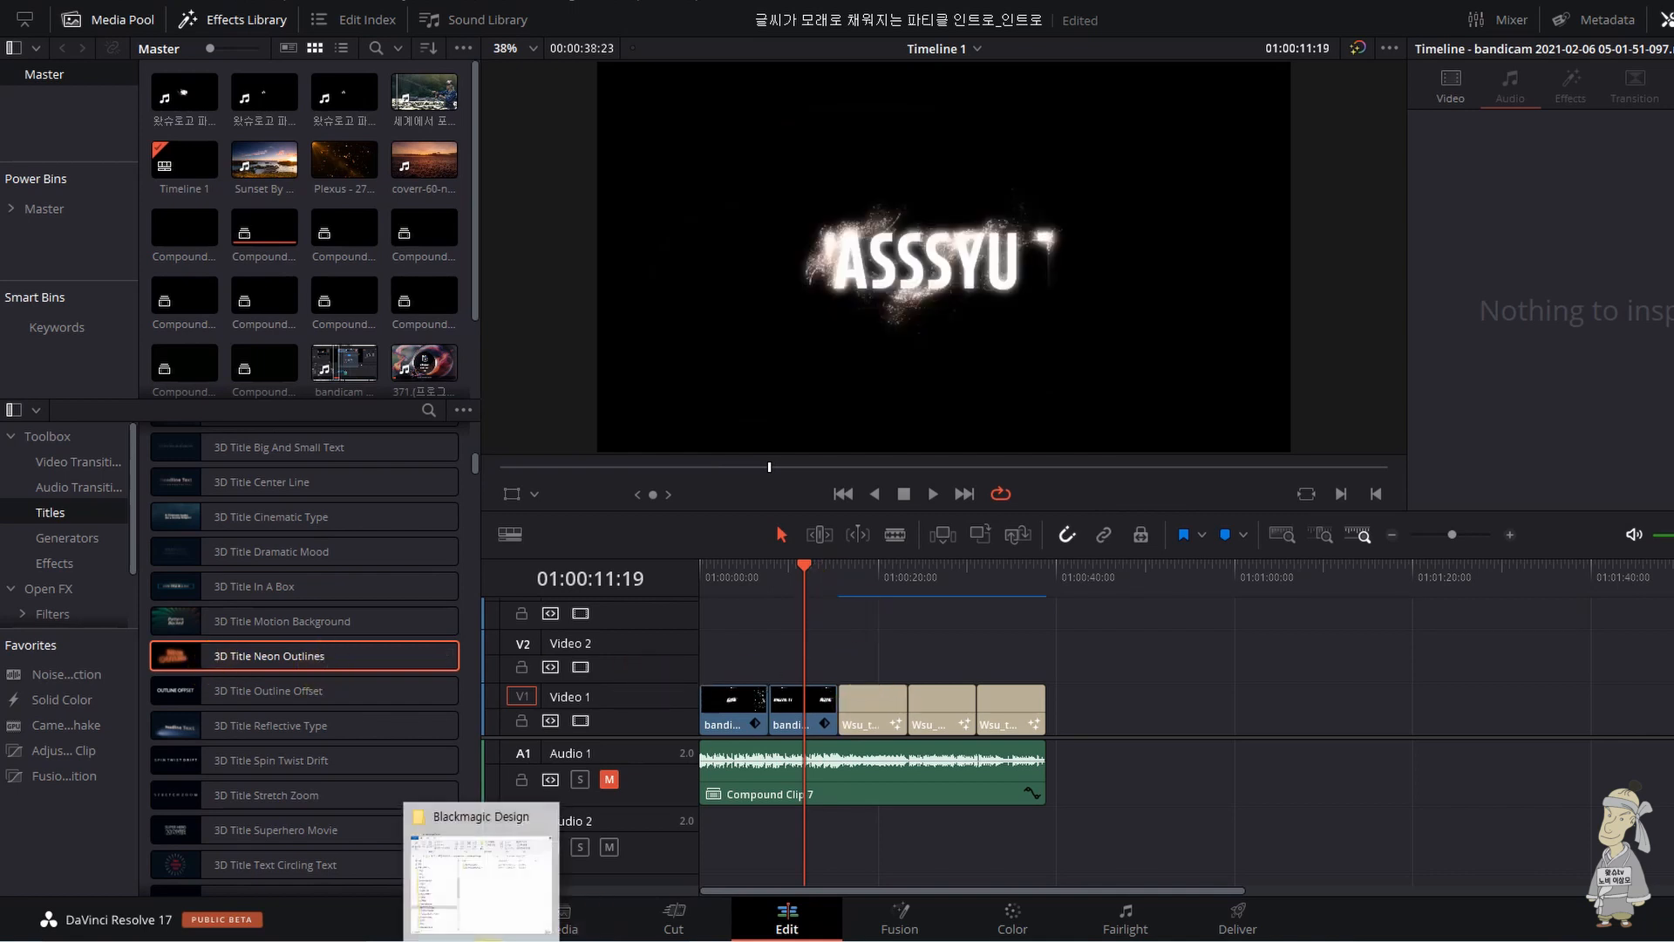
left_click(485, 941)
left_click(907, 329)
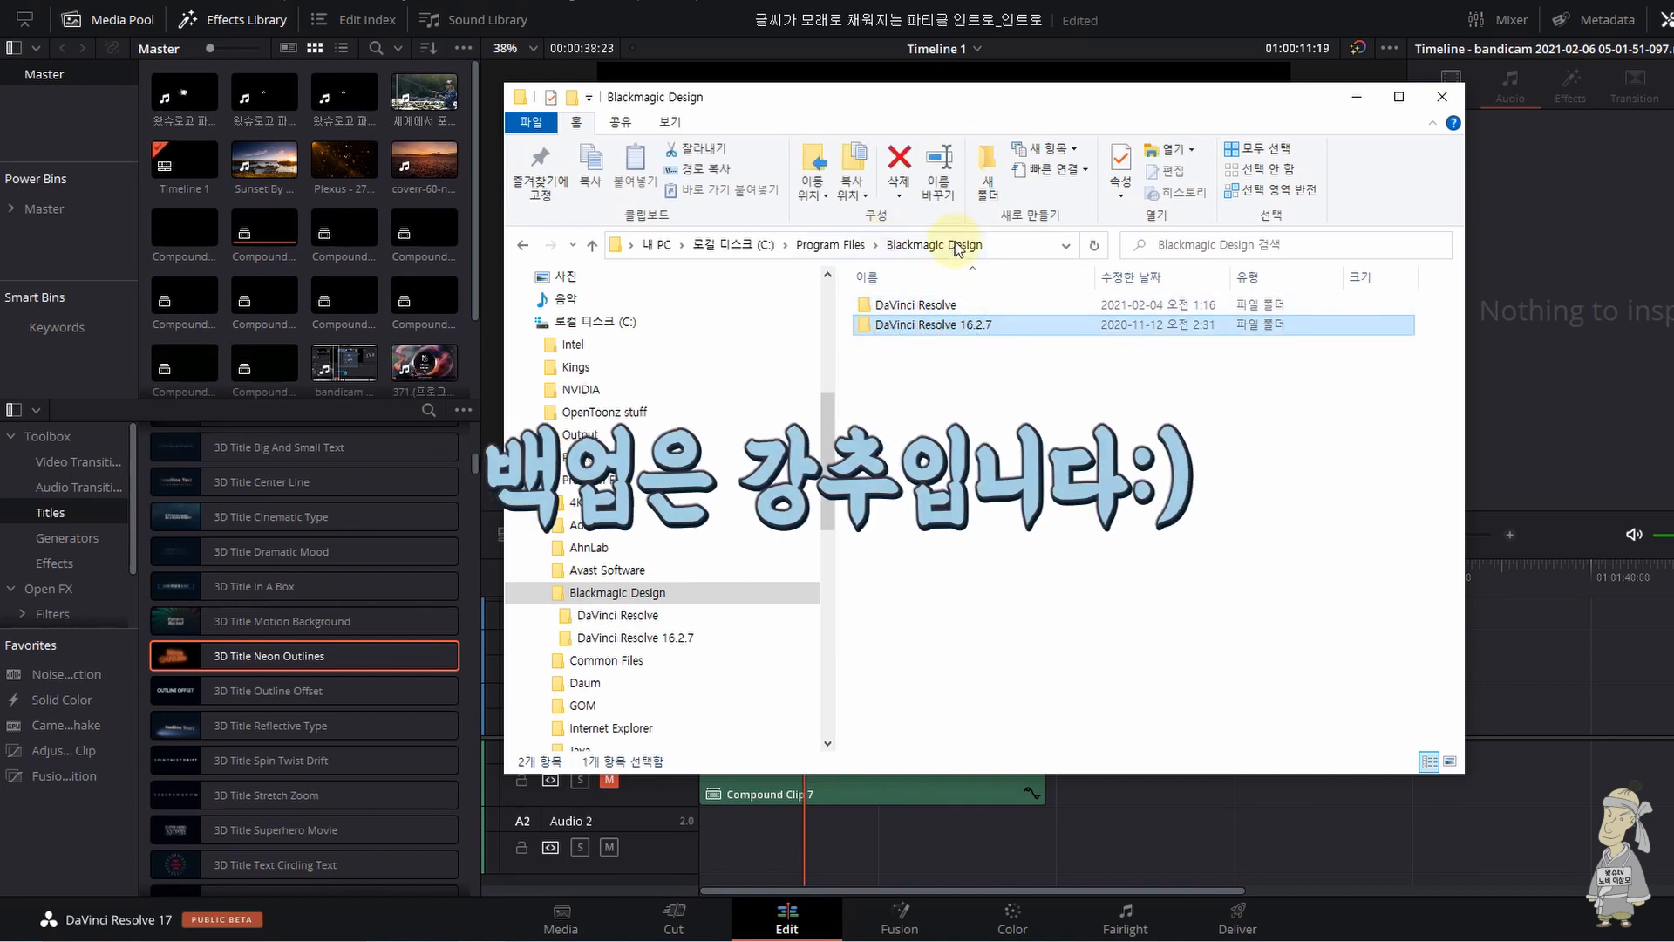
left_click(626, 595)
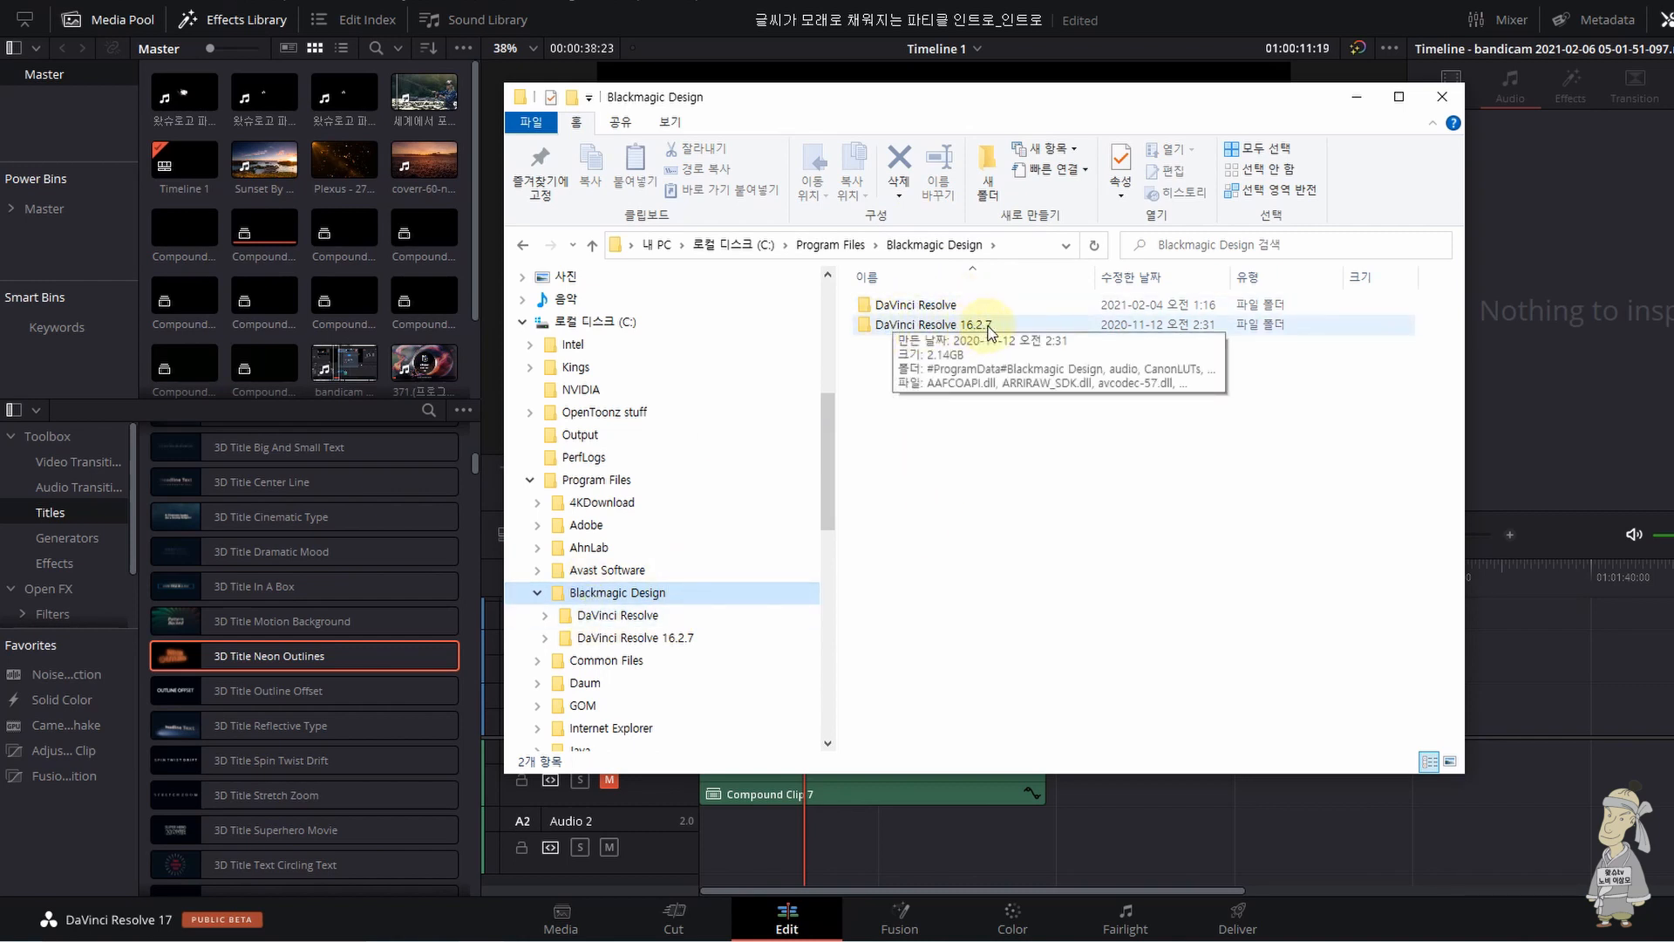
left_click(972, 431)
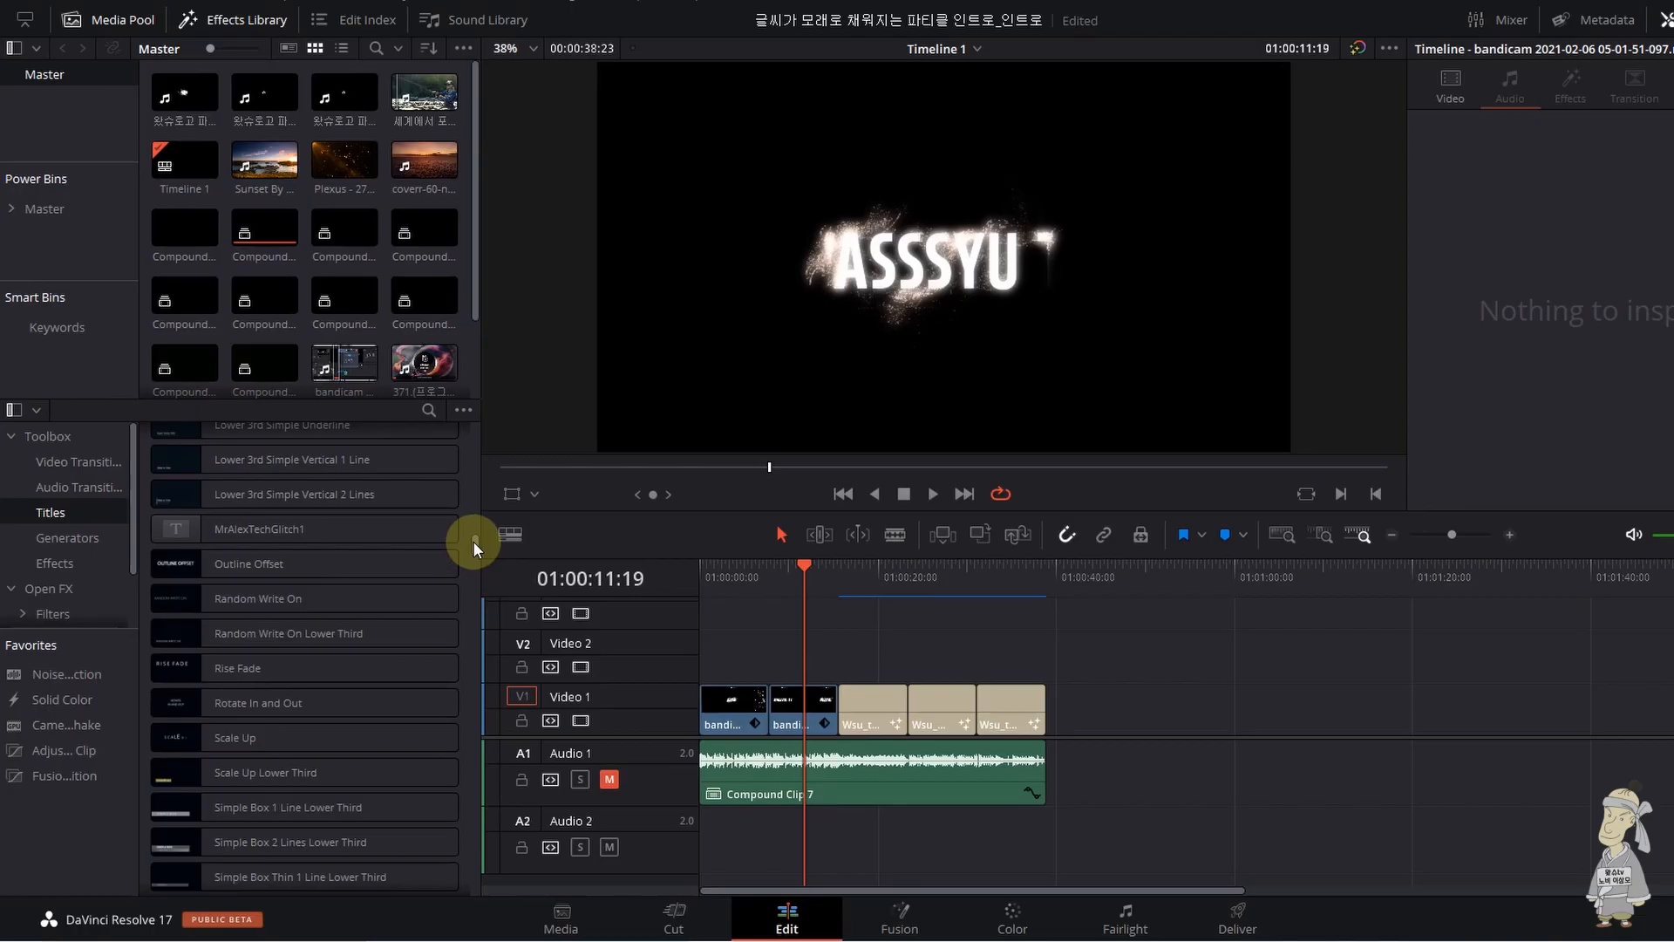
- Add the title Wsu_text_open_sand particles04(160fps) to Video 1 after the existing clips and show its frame at 01:00:43:05
left_click_drag(472, 541, 489, 825)
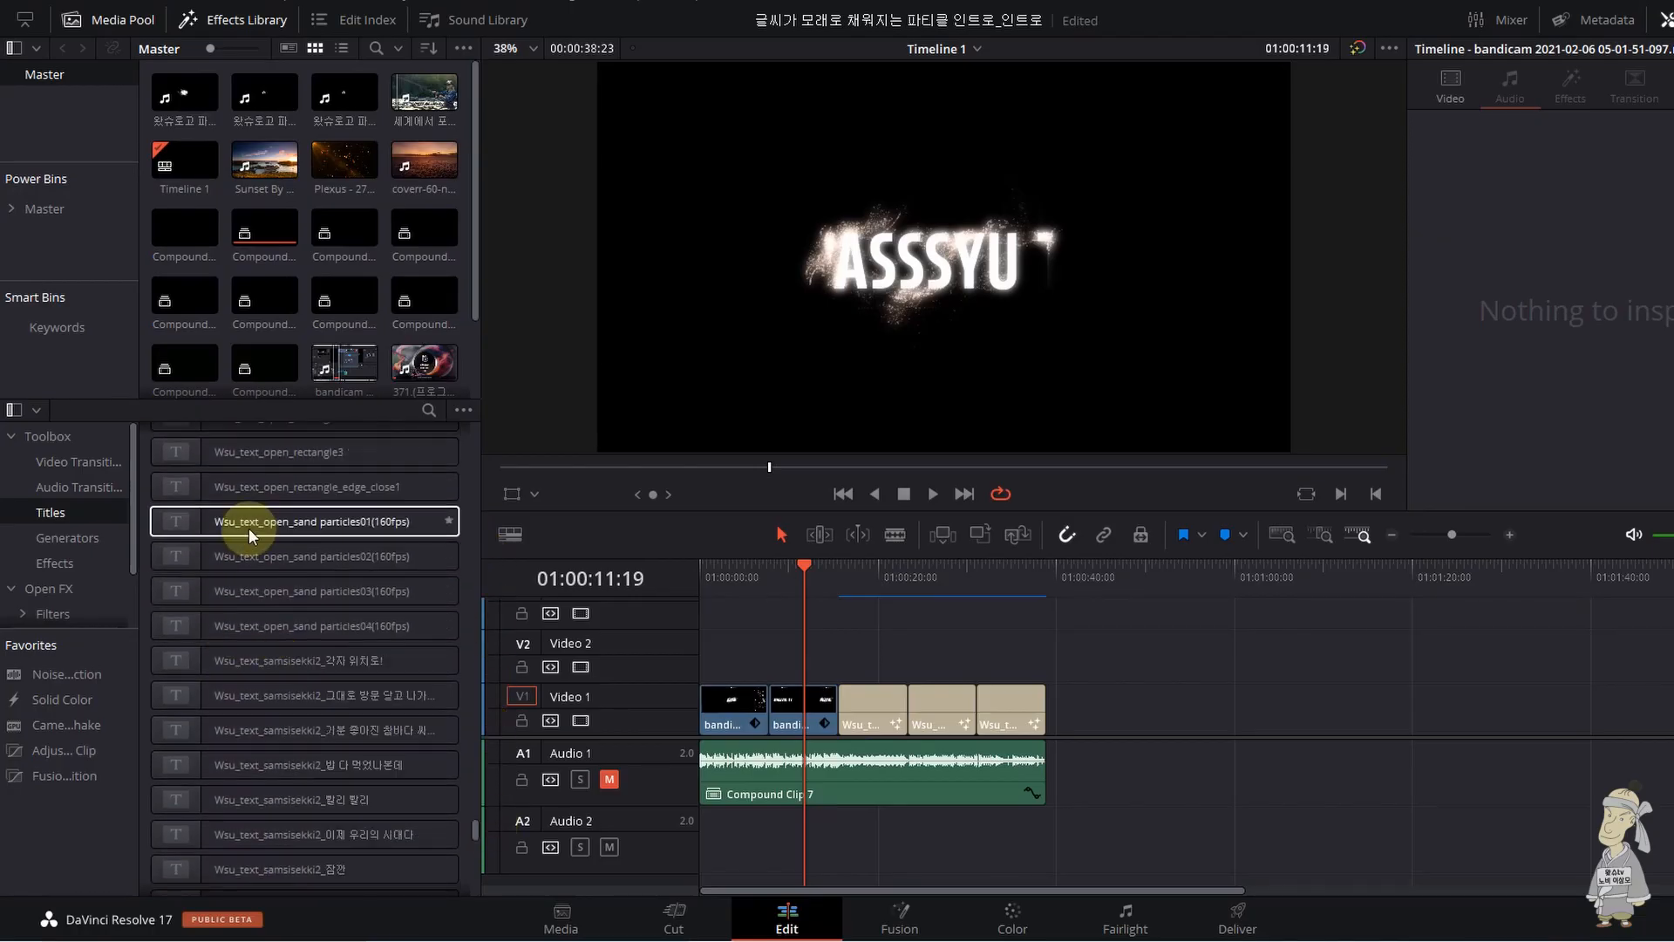
left_click(212, 523)
left_click(290, 627)
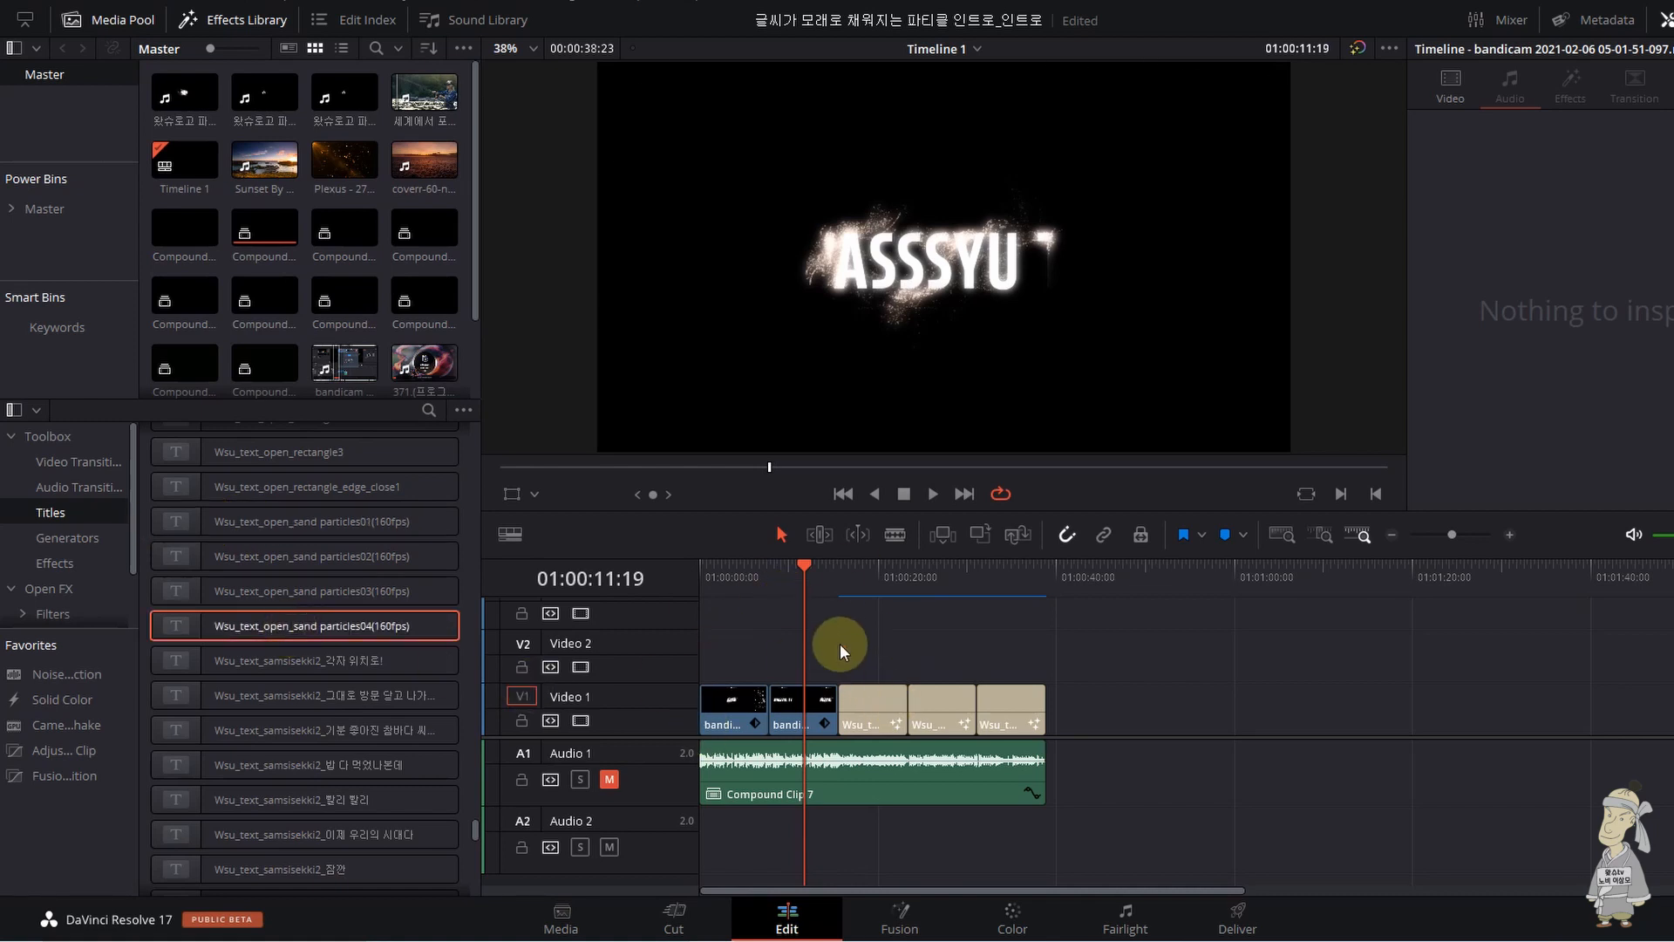
left_click(793, 705)
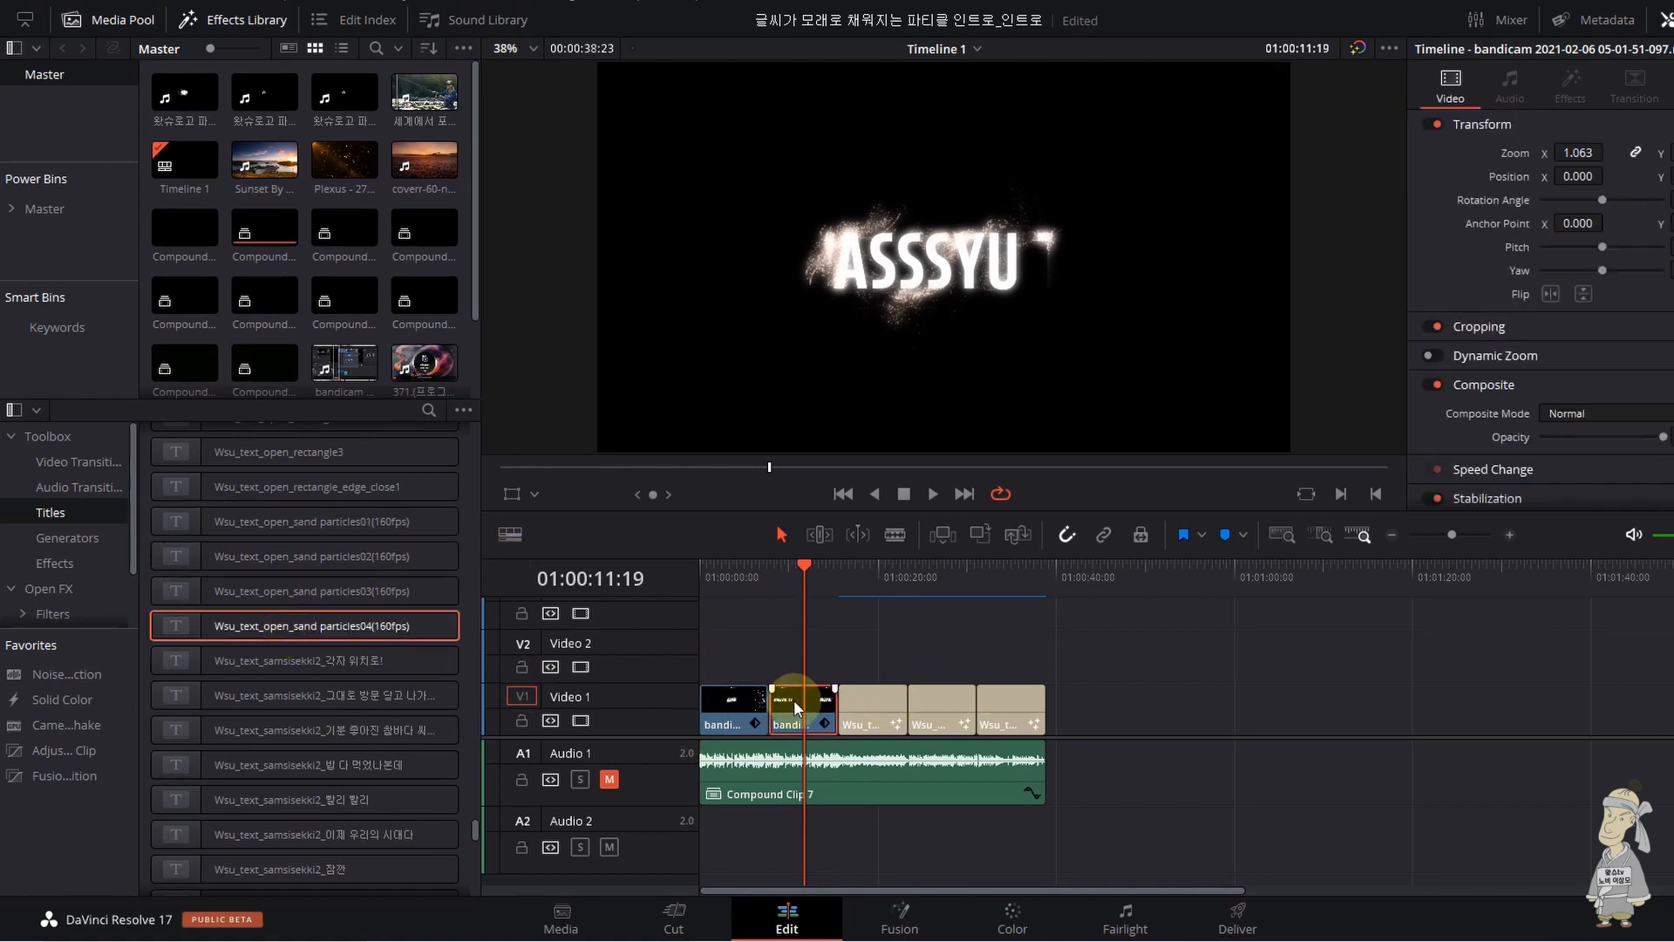
left_click(729, 582)
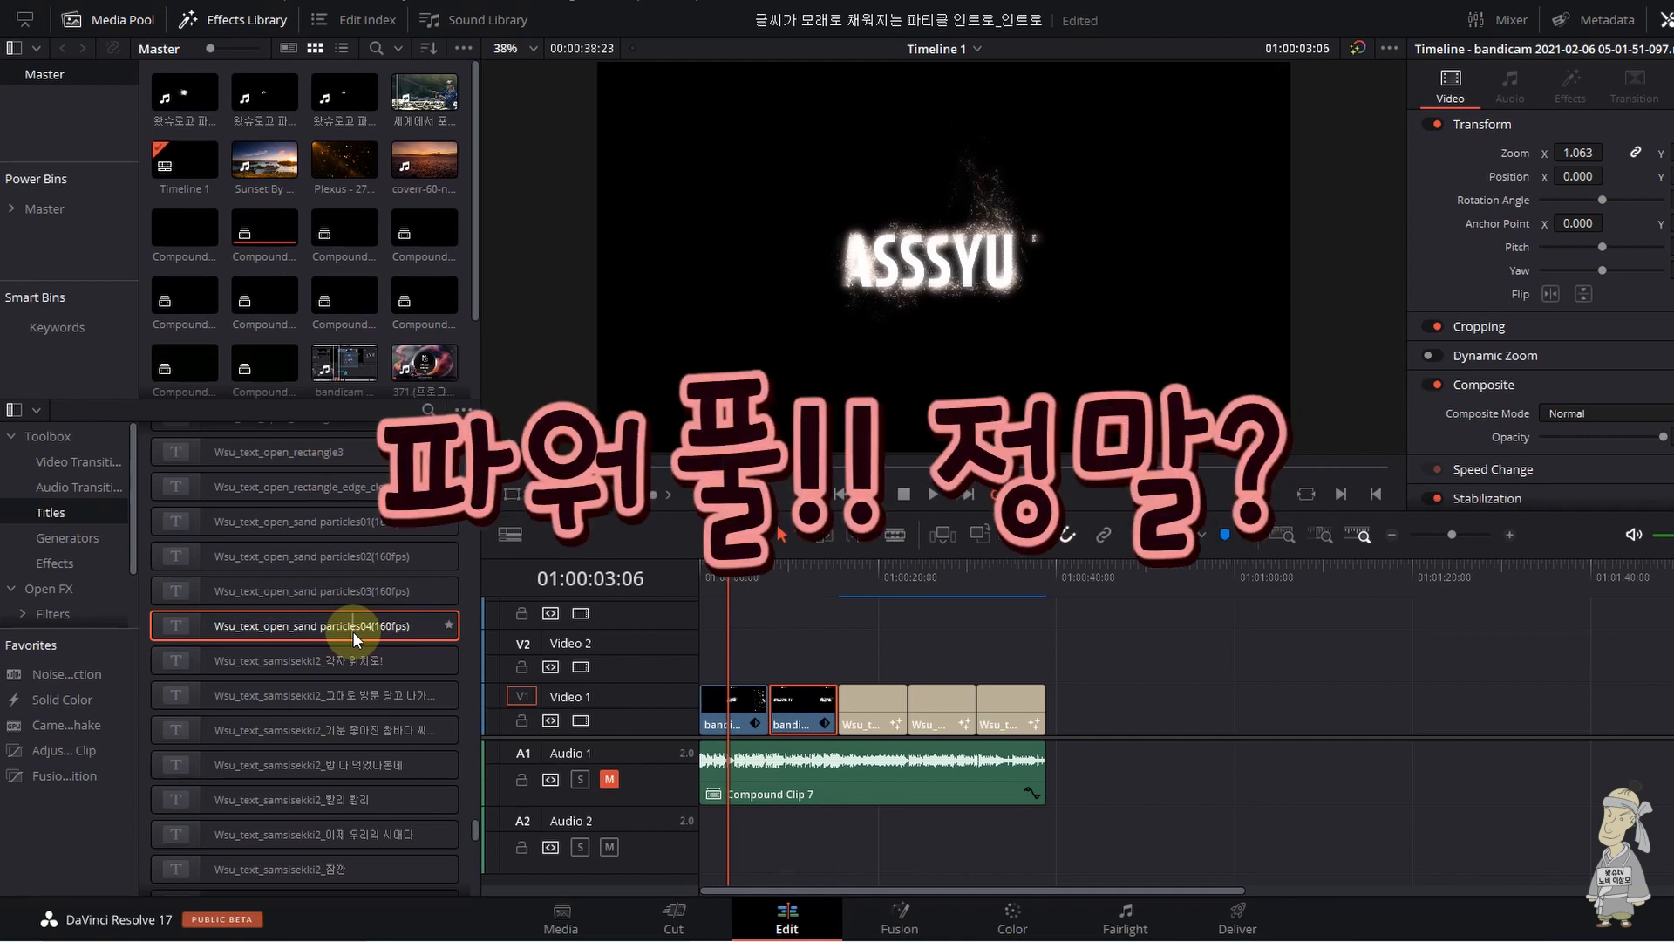
left_click_drag(336, 626, 1069, 708)
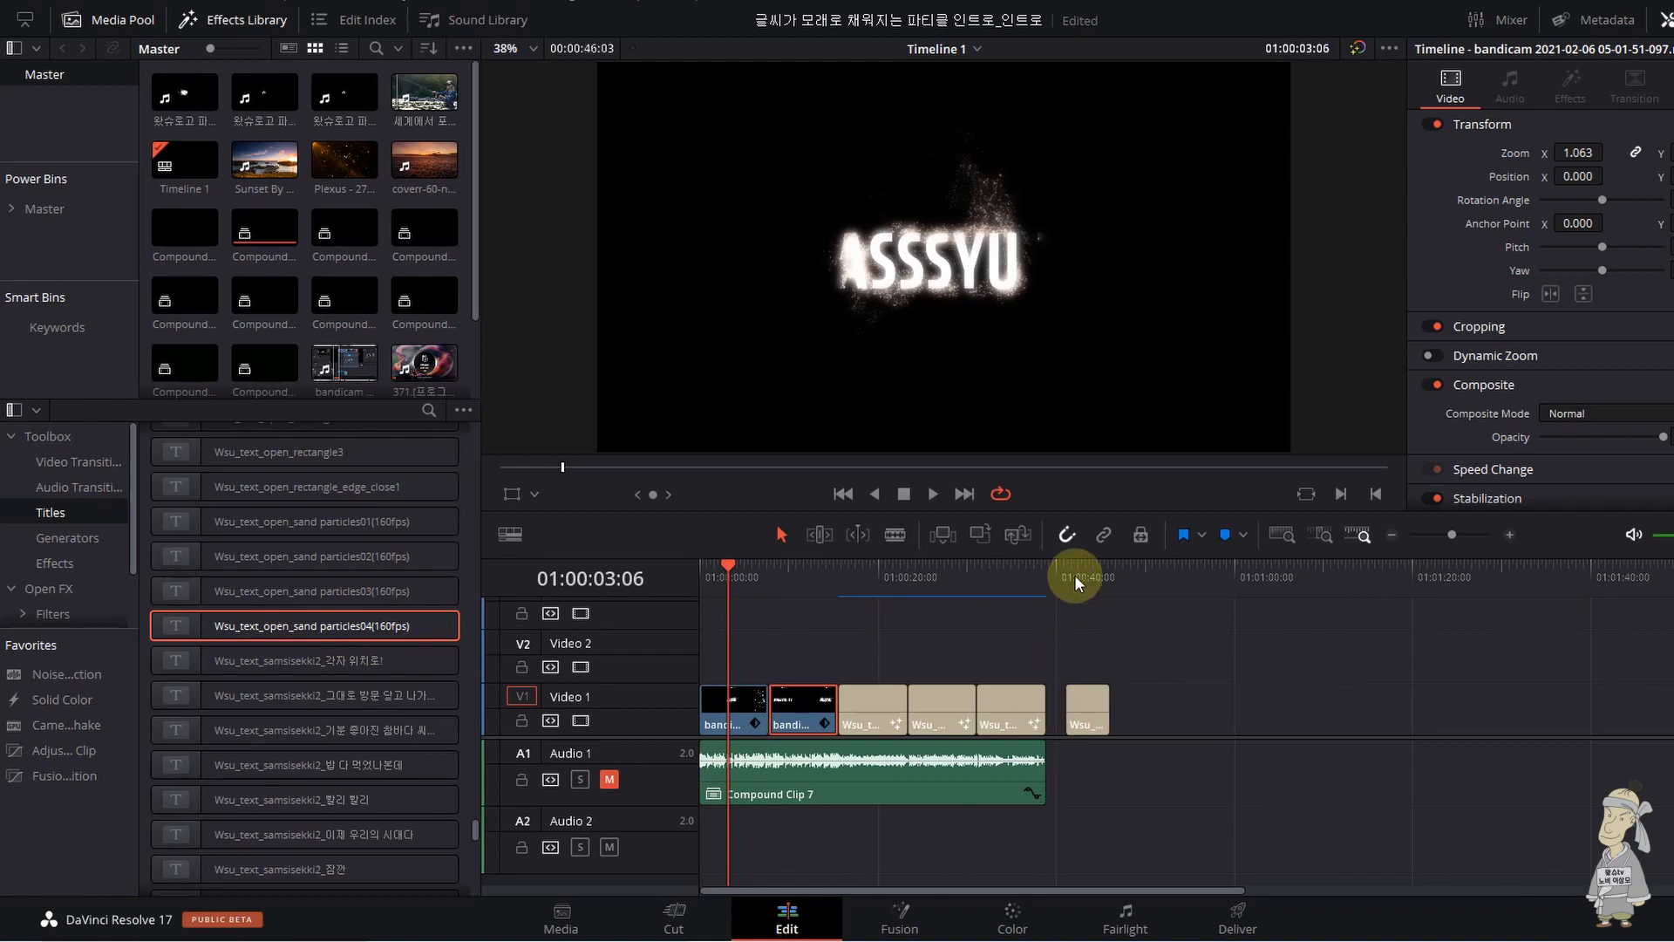
left_click_drag(1074, 574, 1085, 570)
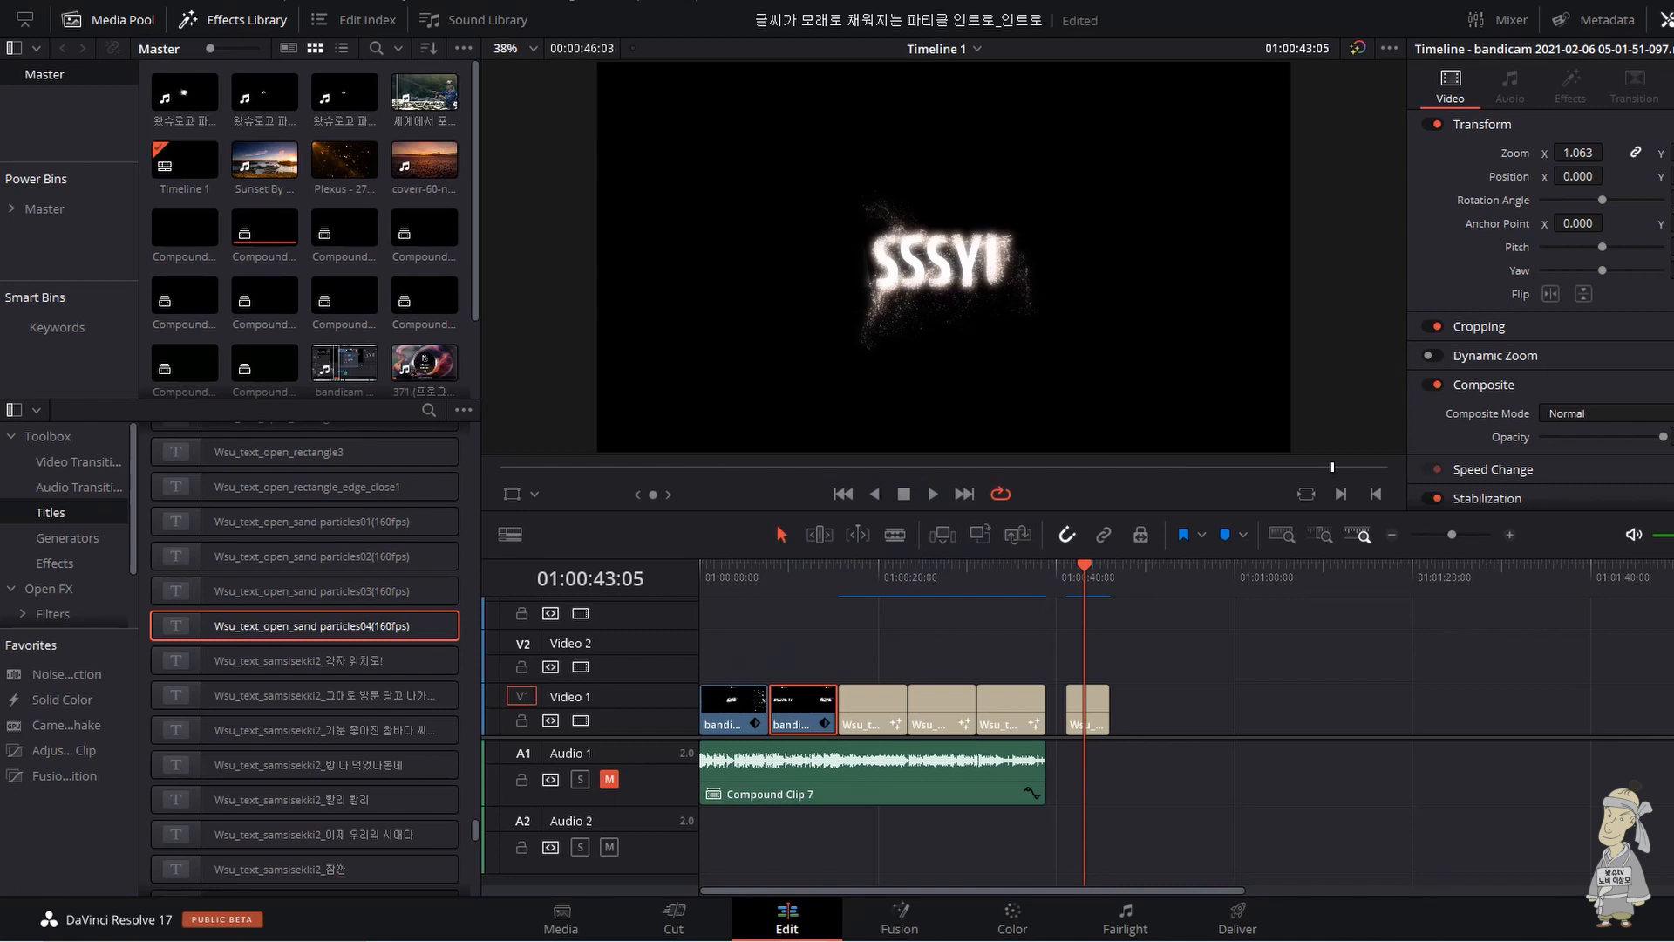
- Switch to Task Manager, examine DaVinci Resolve's memory use and the system's overall memory performance, and minimize the window
key("ctrl+shift+Escape")
left_click_drag(1174, 166, 1119, 176)
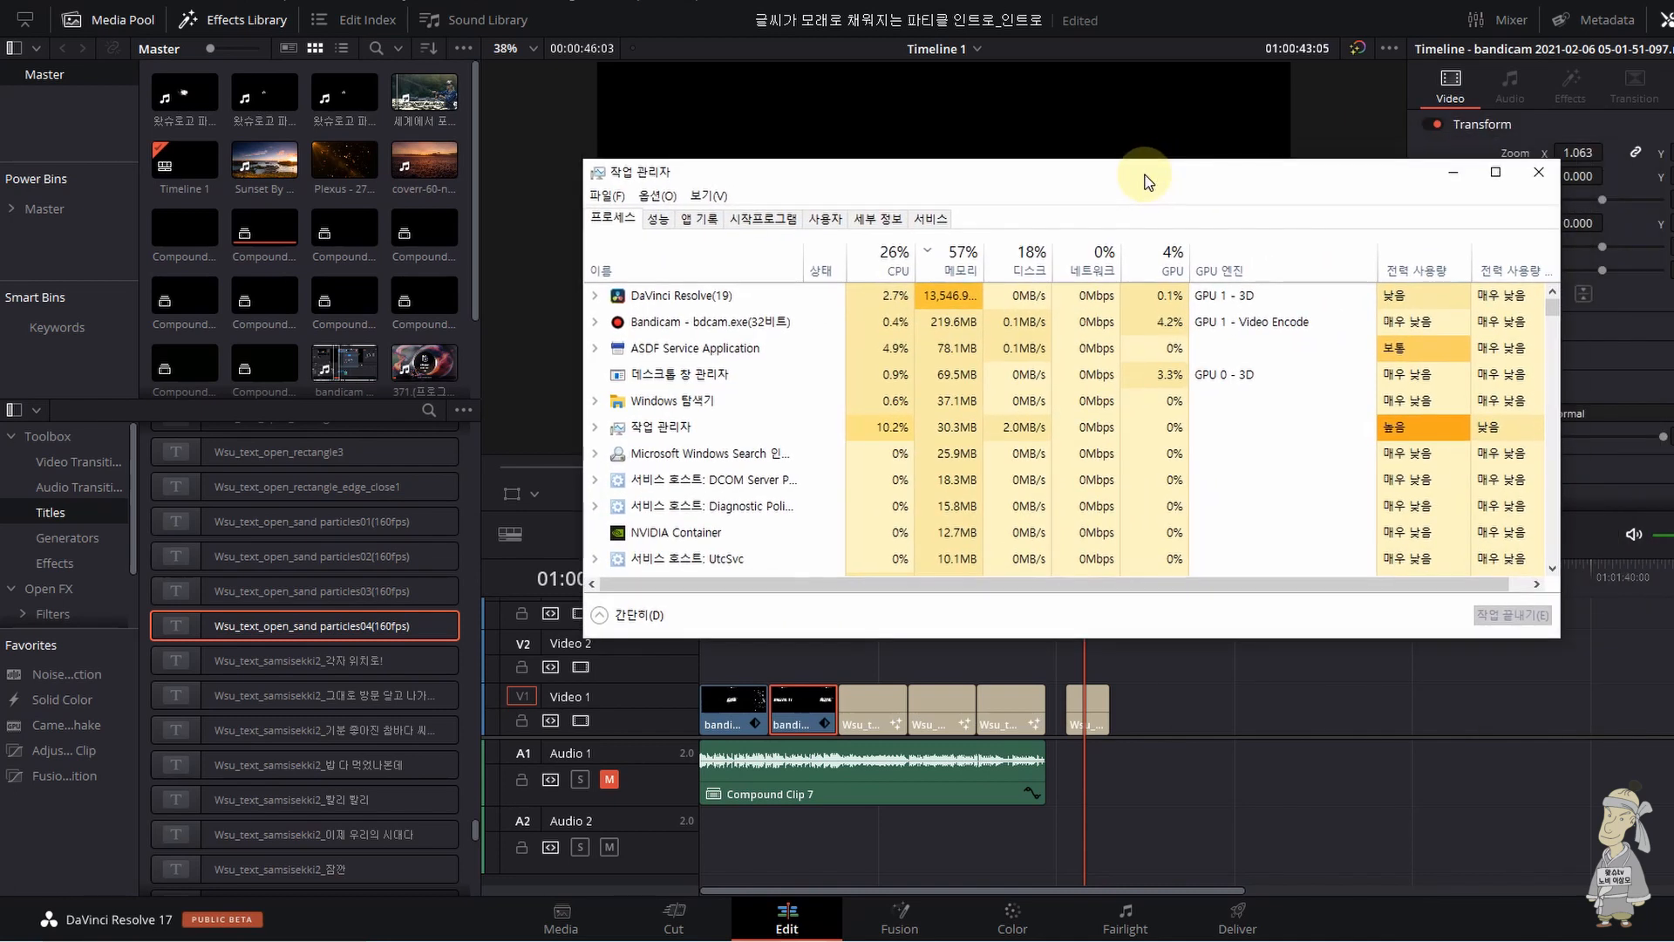
left_click(595, 299)
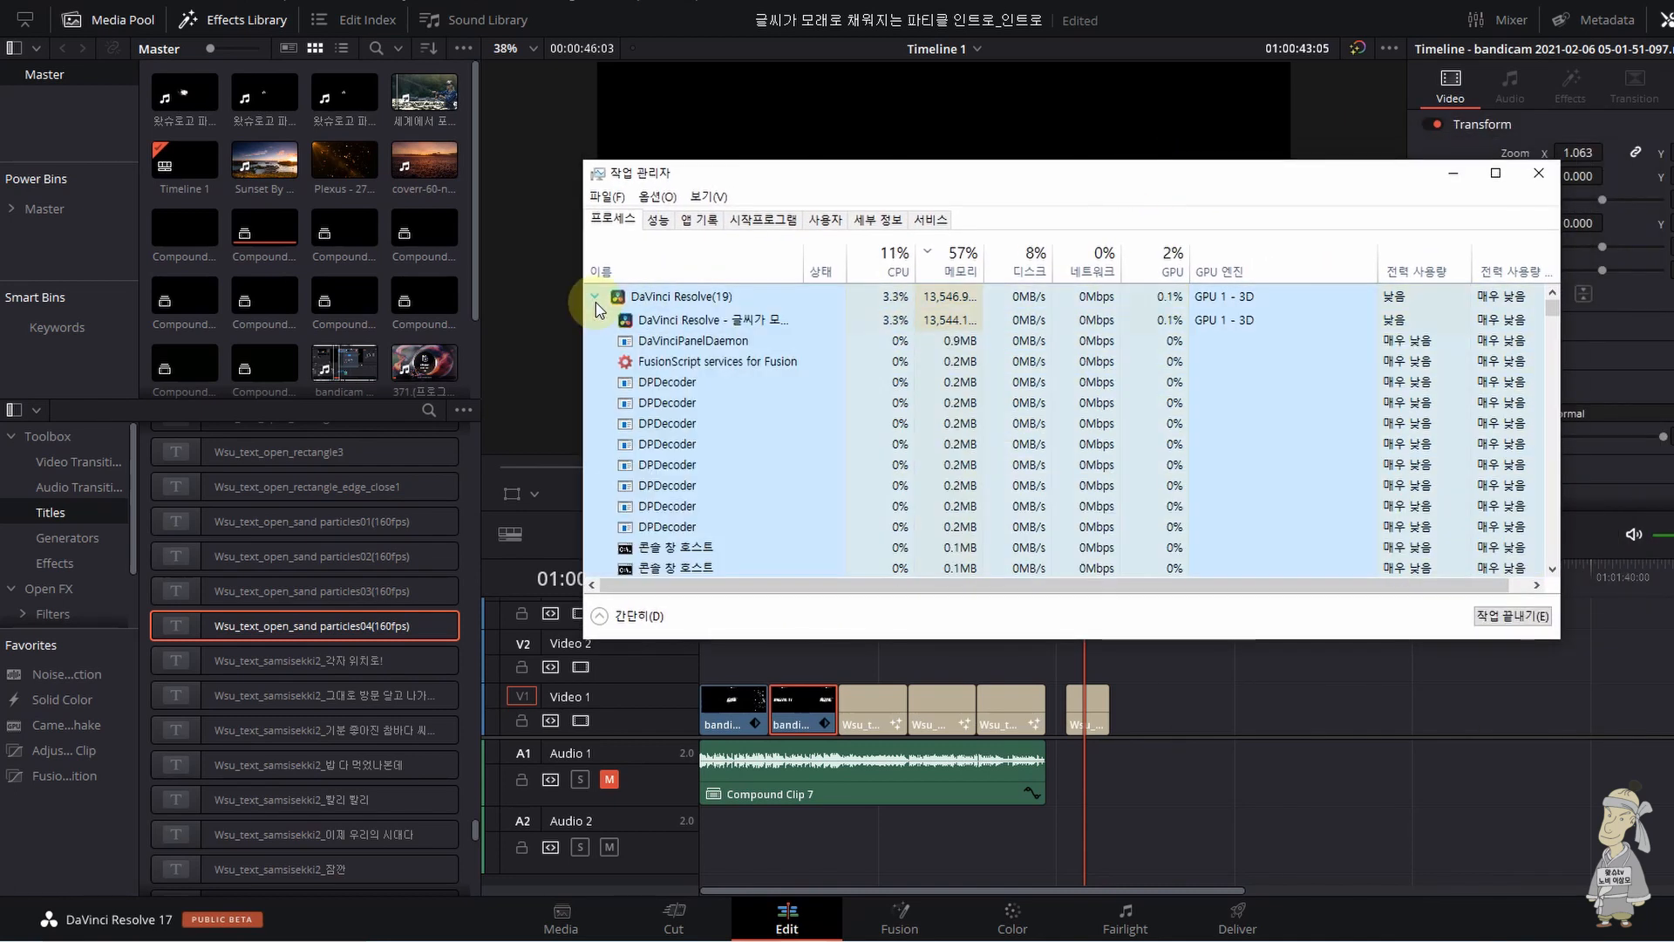
left_click(594, 298)
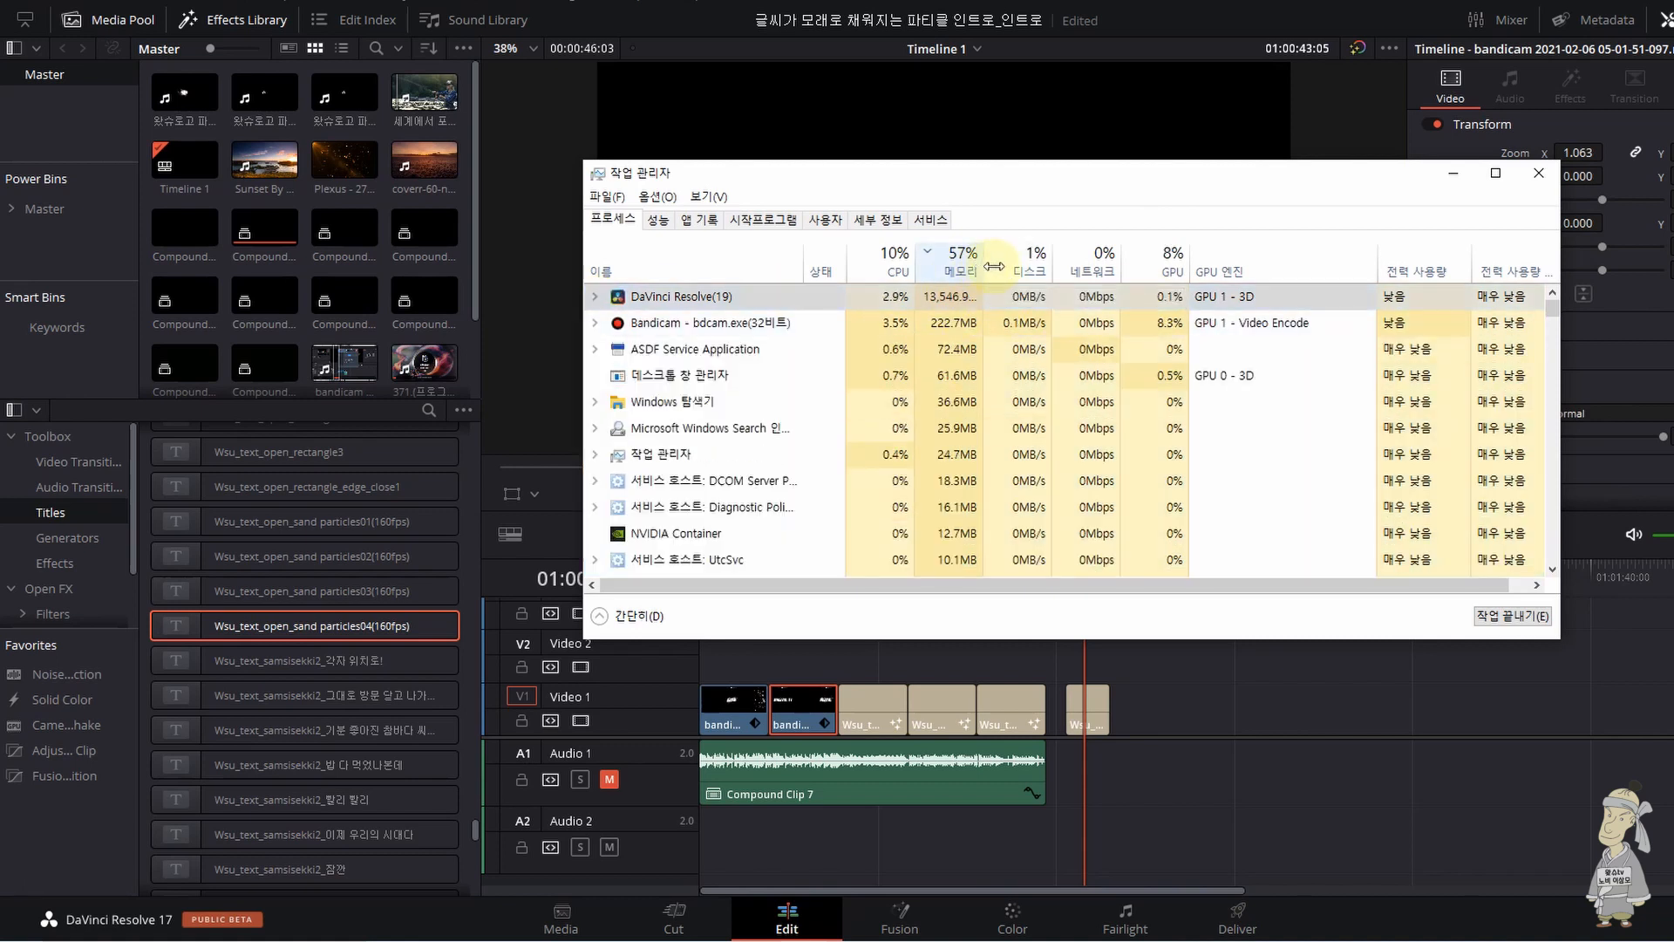
left_click_drag(994, 266, 1016, 266)
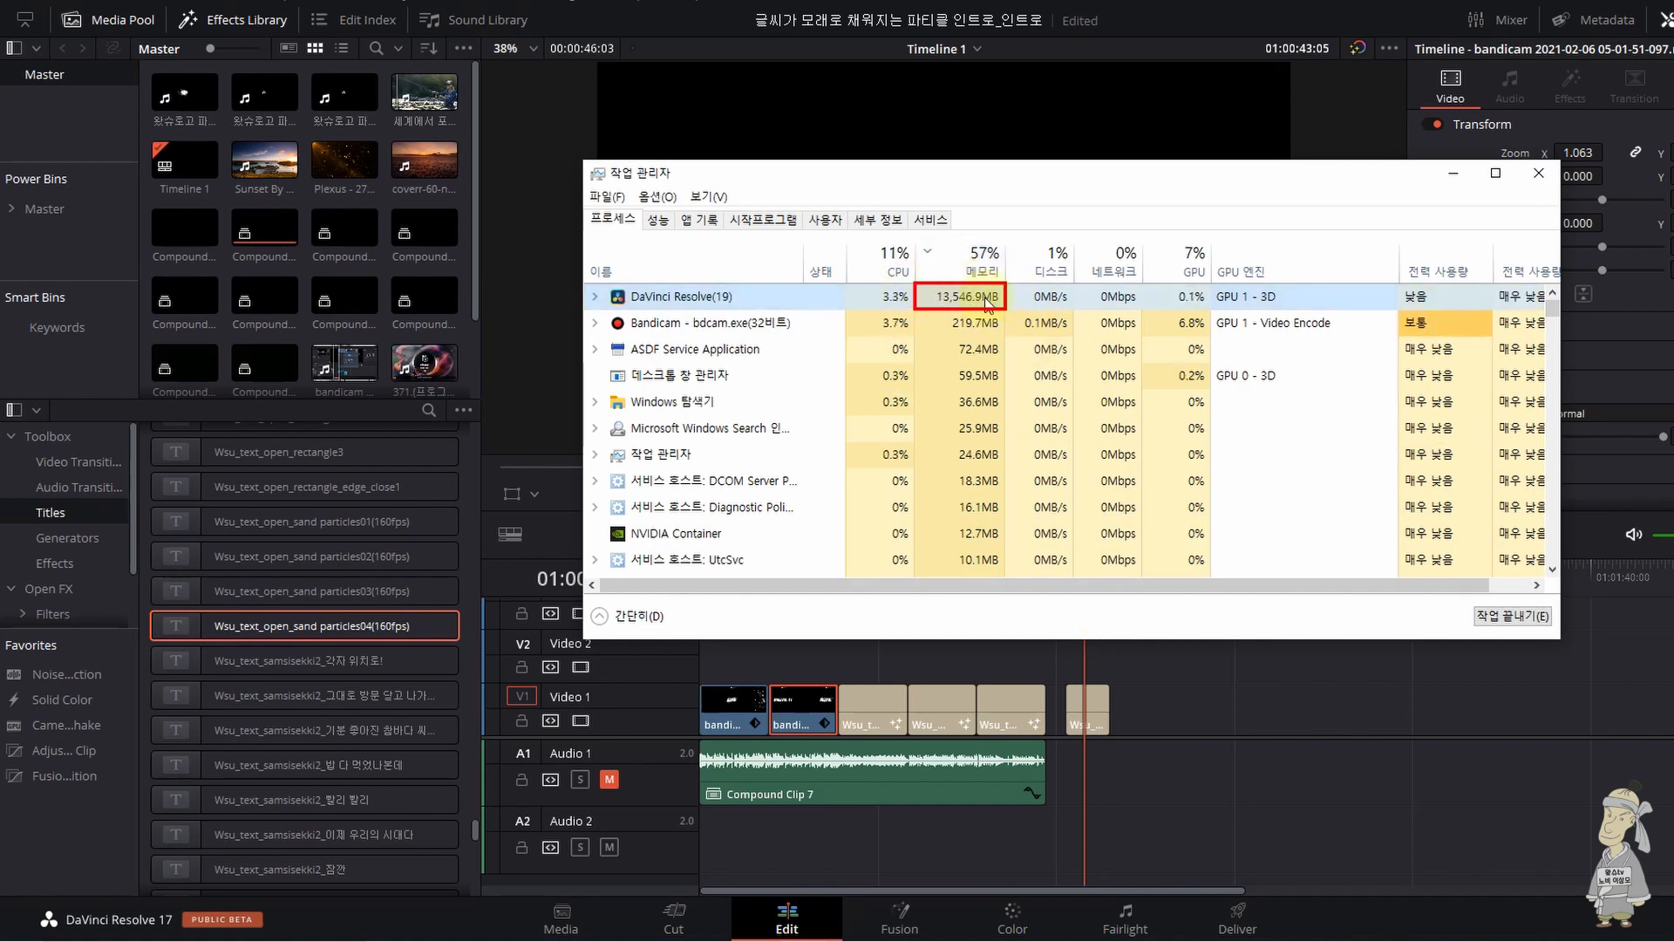
left_click(657, 219)
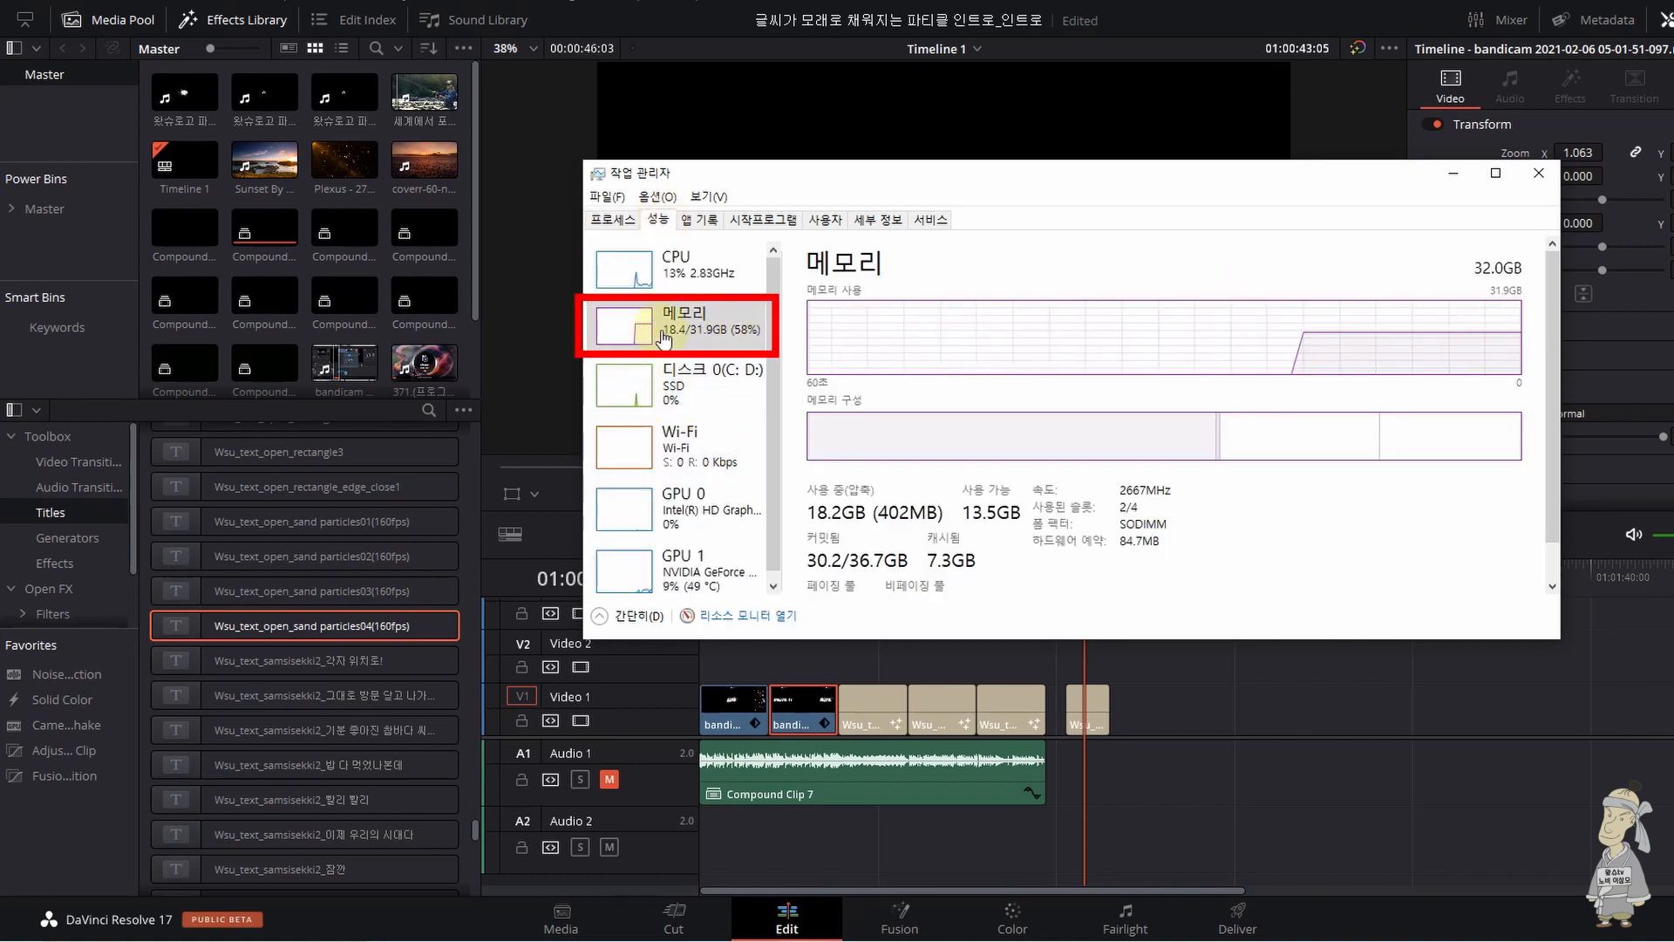
left_click(617, 219)
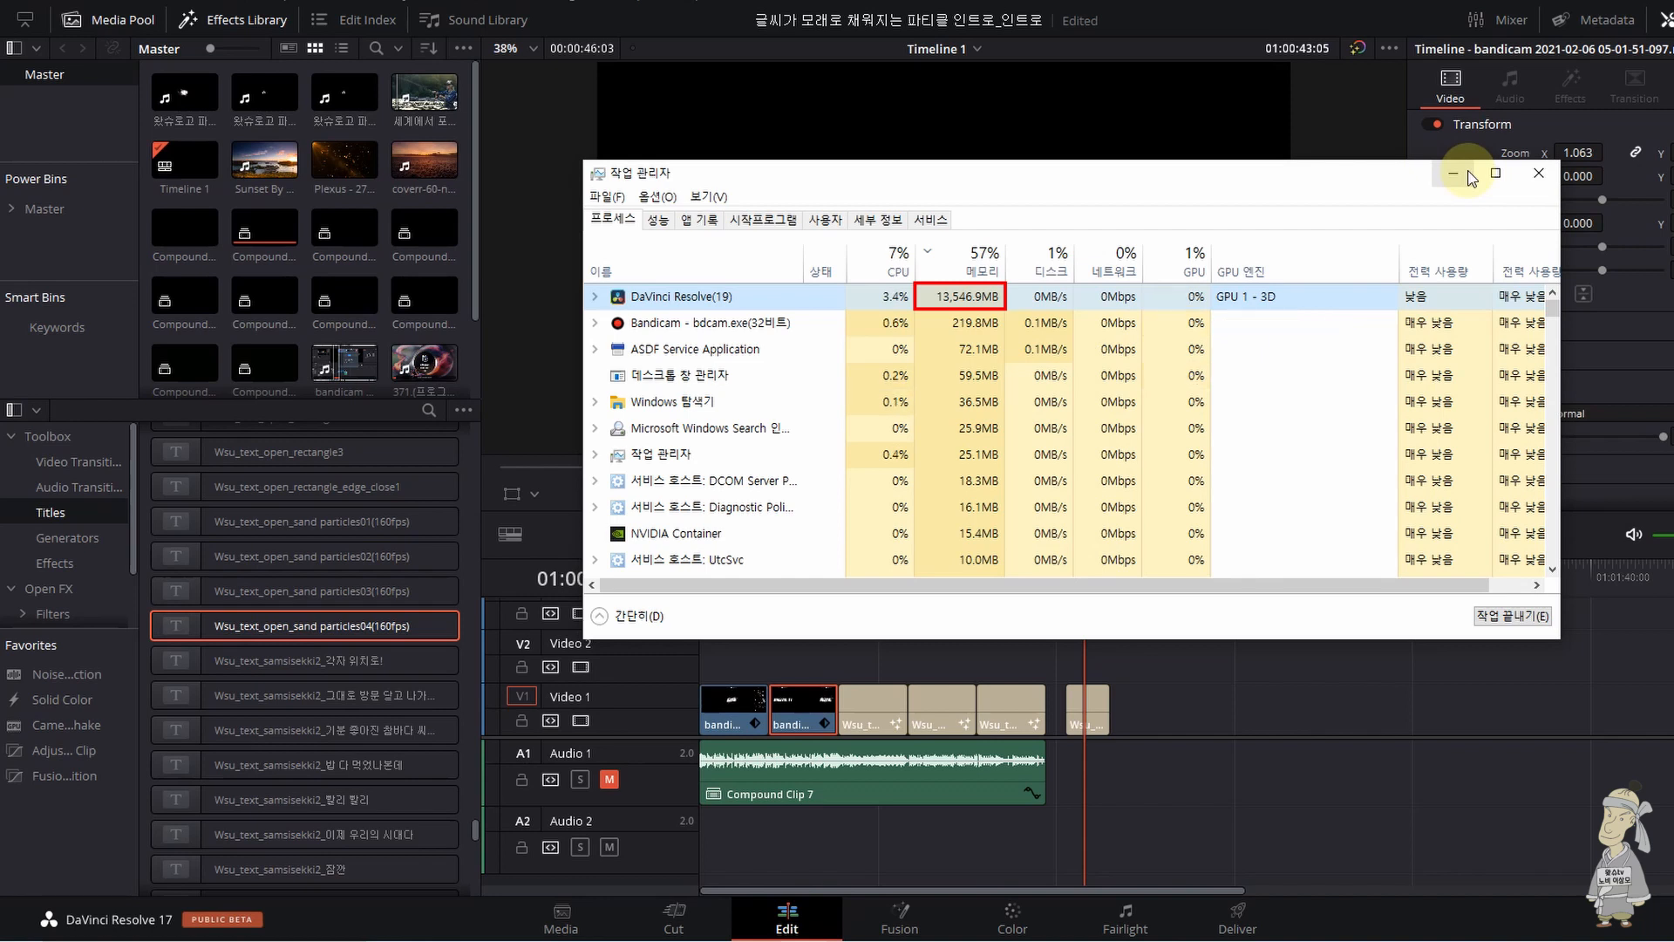
left_click(1454, 173)
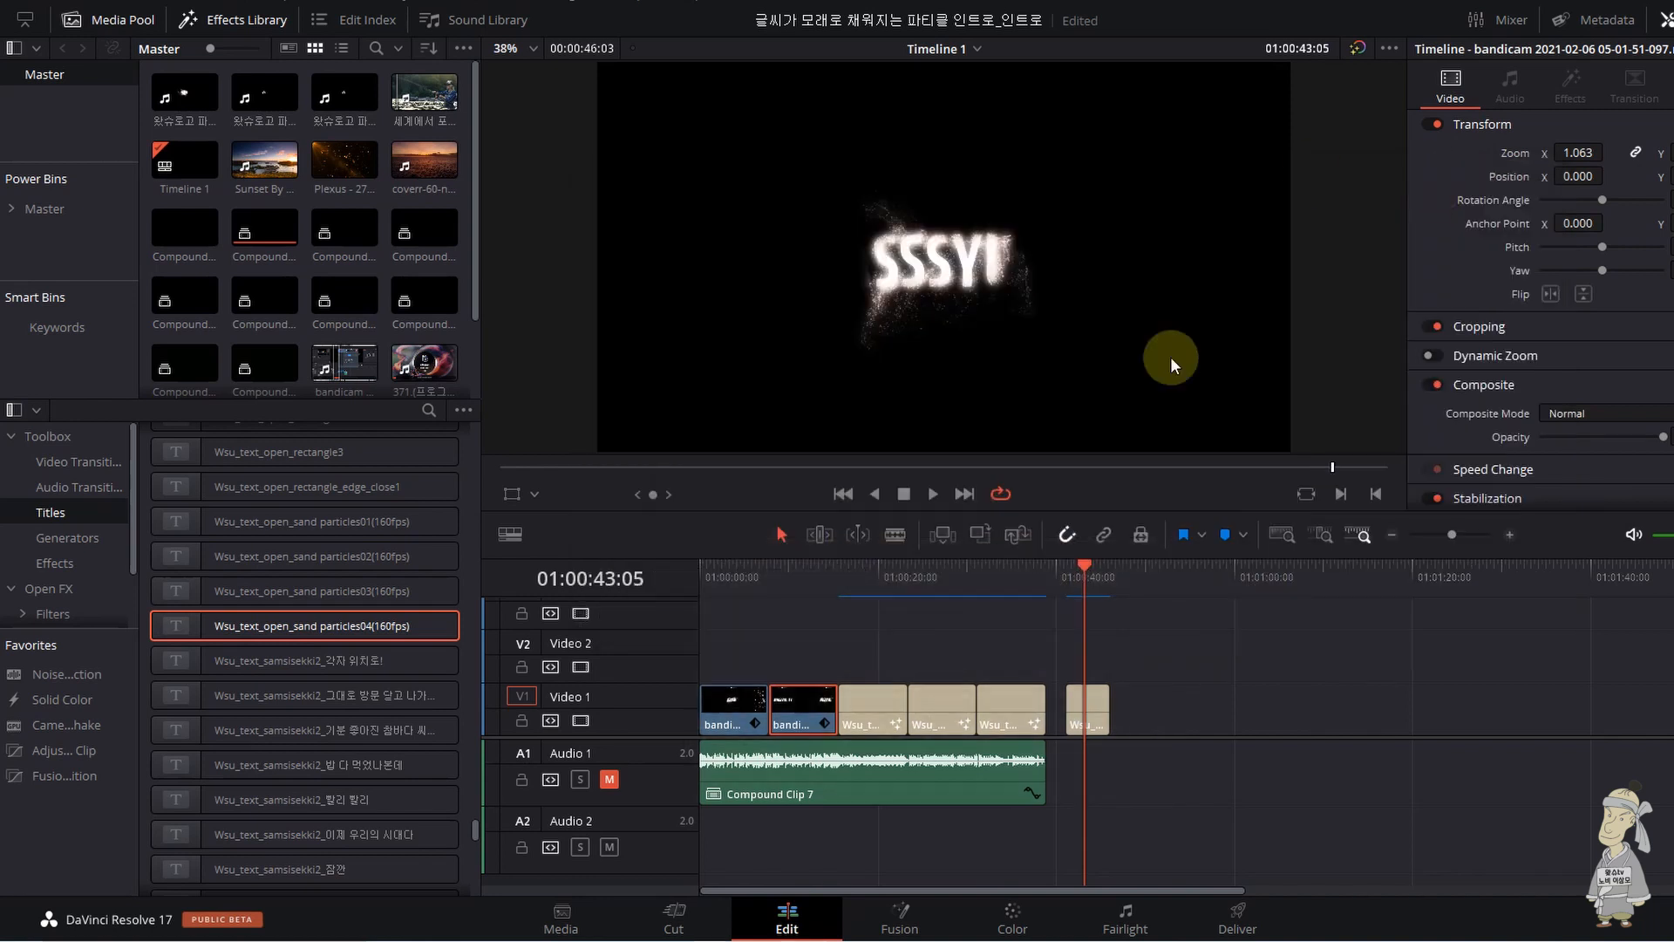
- Play the newly added sand particles title from its start at 01:00:41:03
left_click(1081, 588)
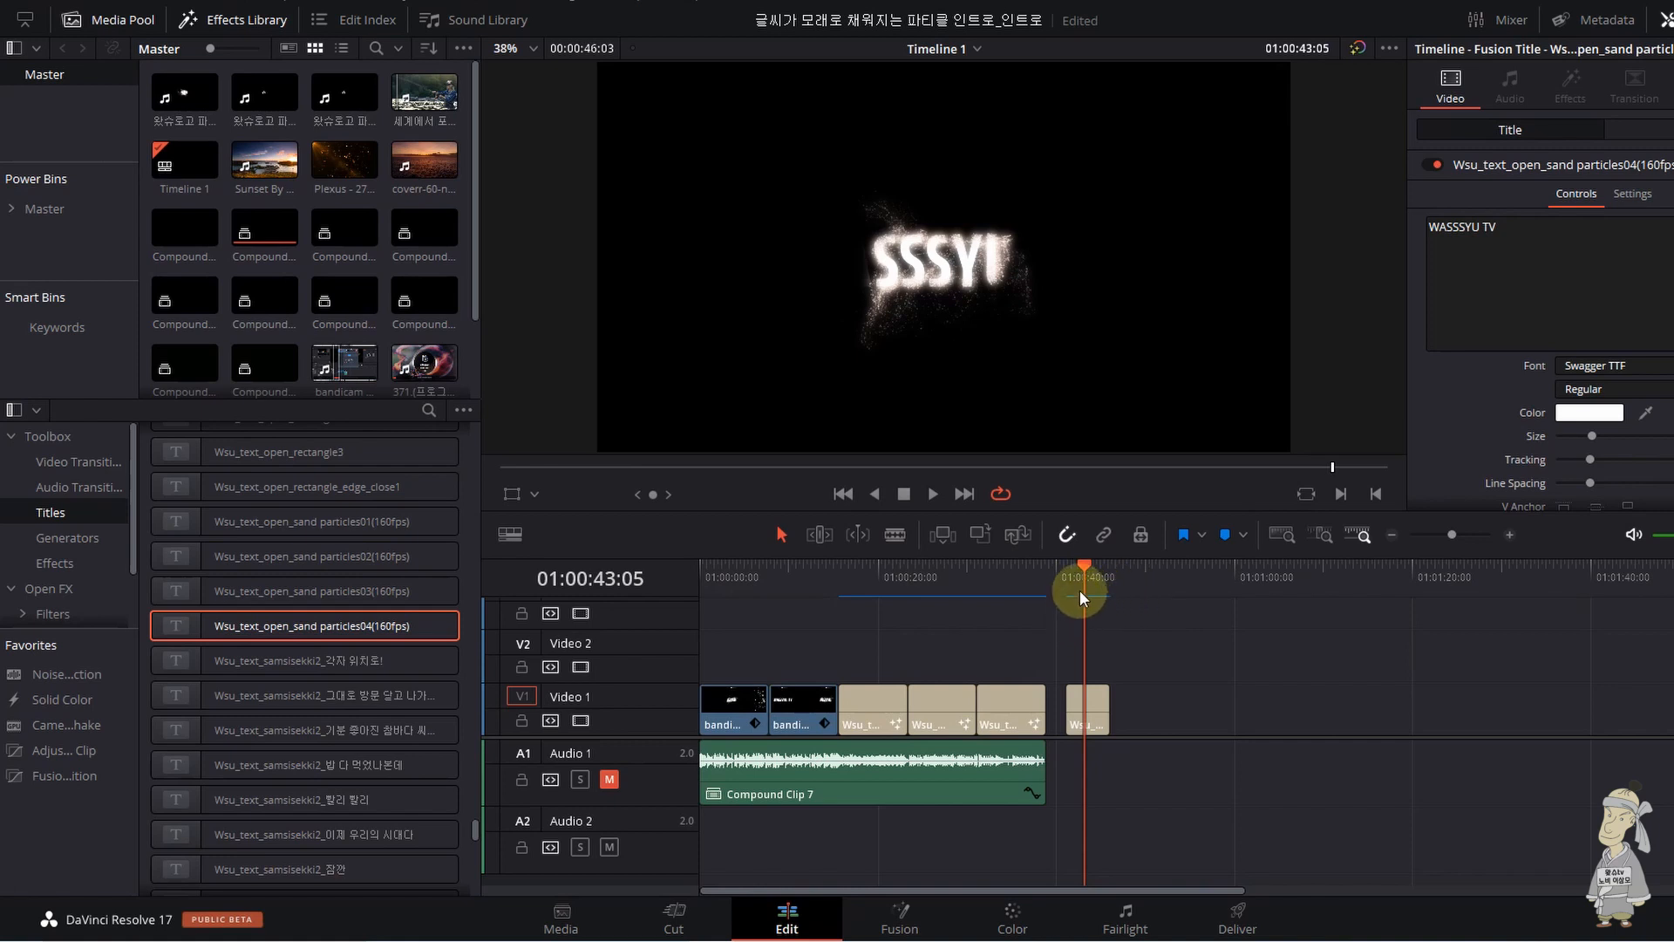
left_click(1066, 577)
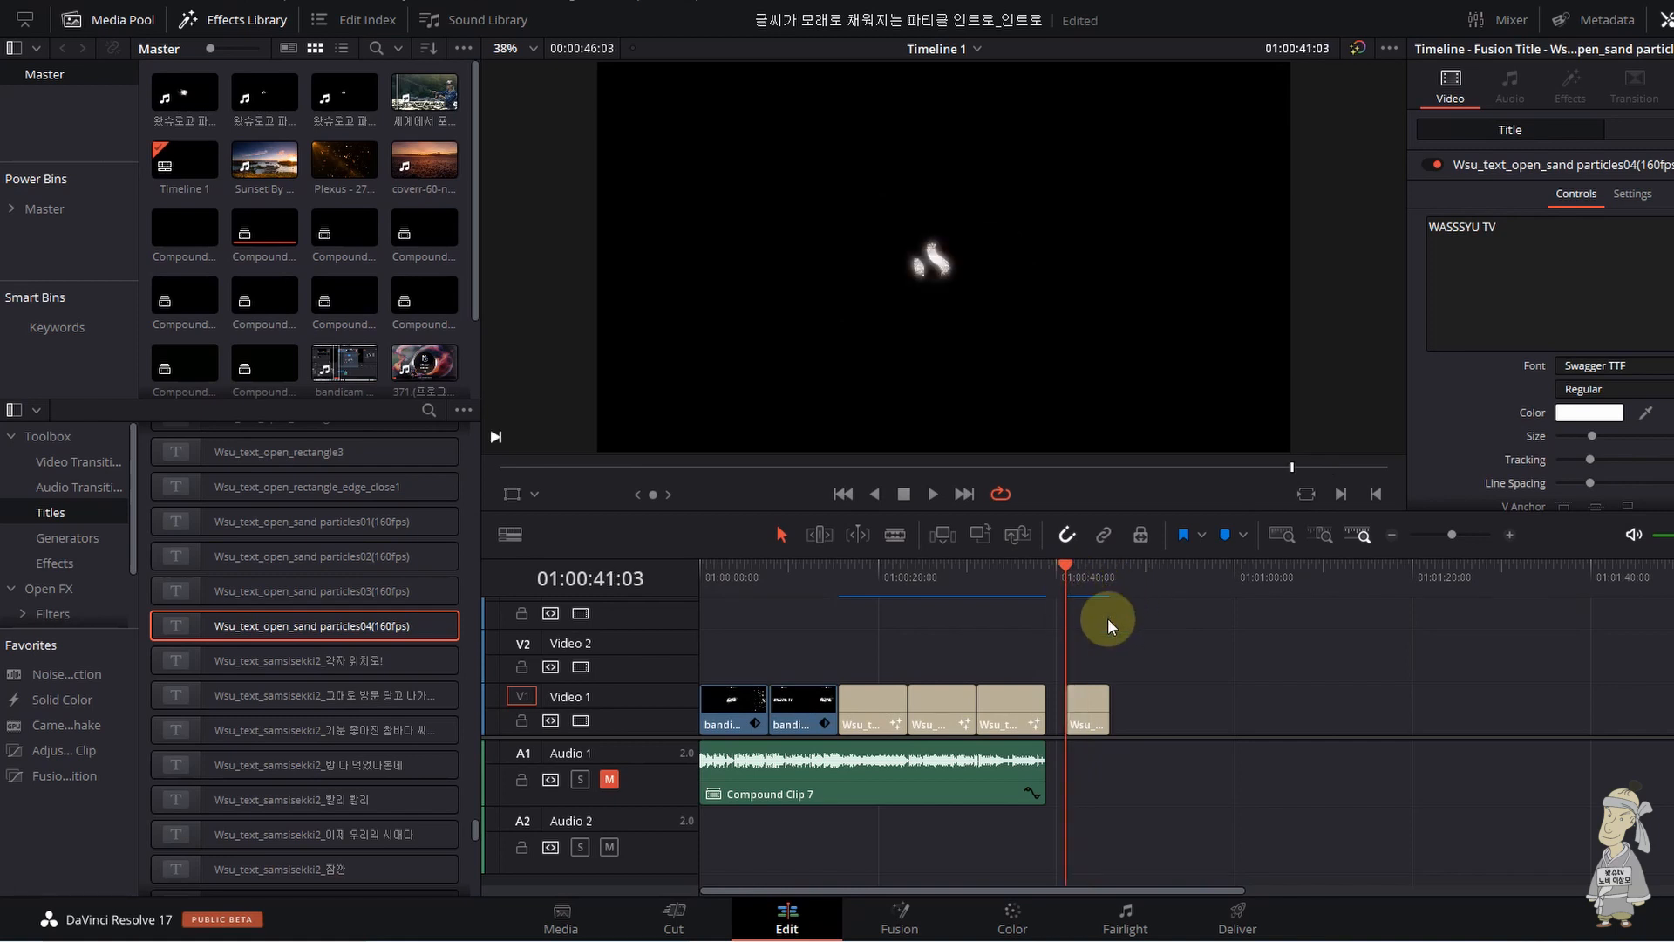
key("space")
key("space")
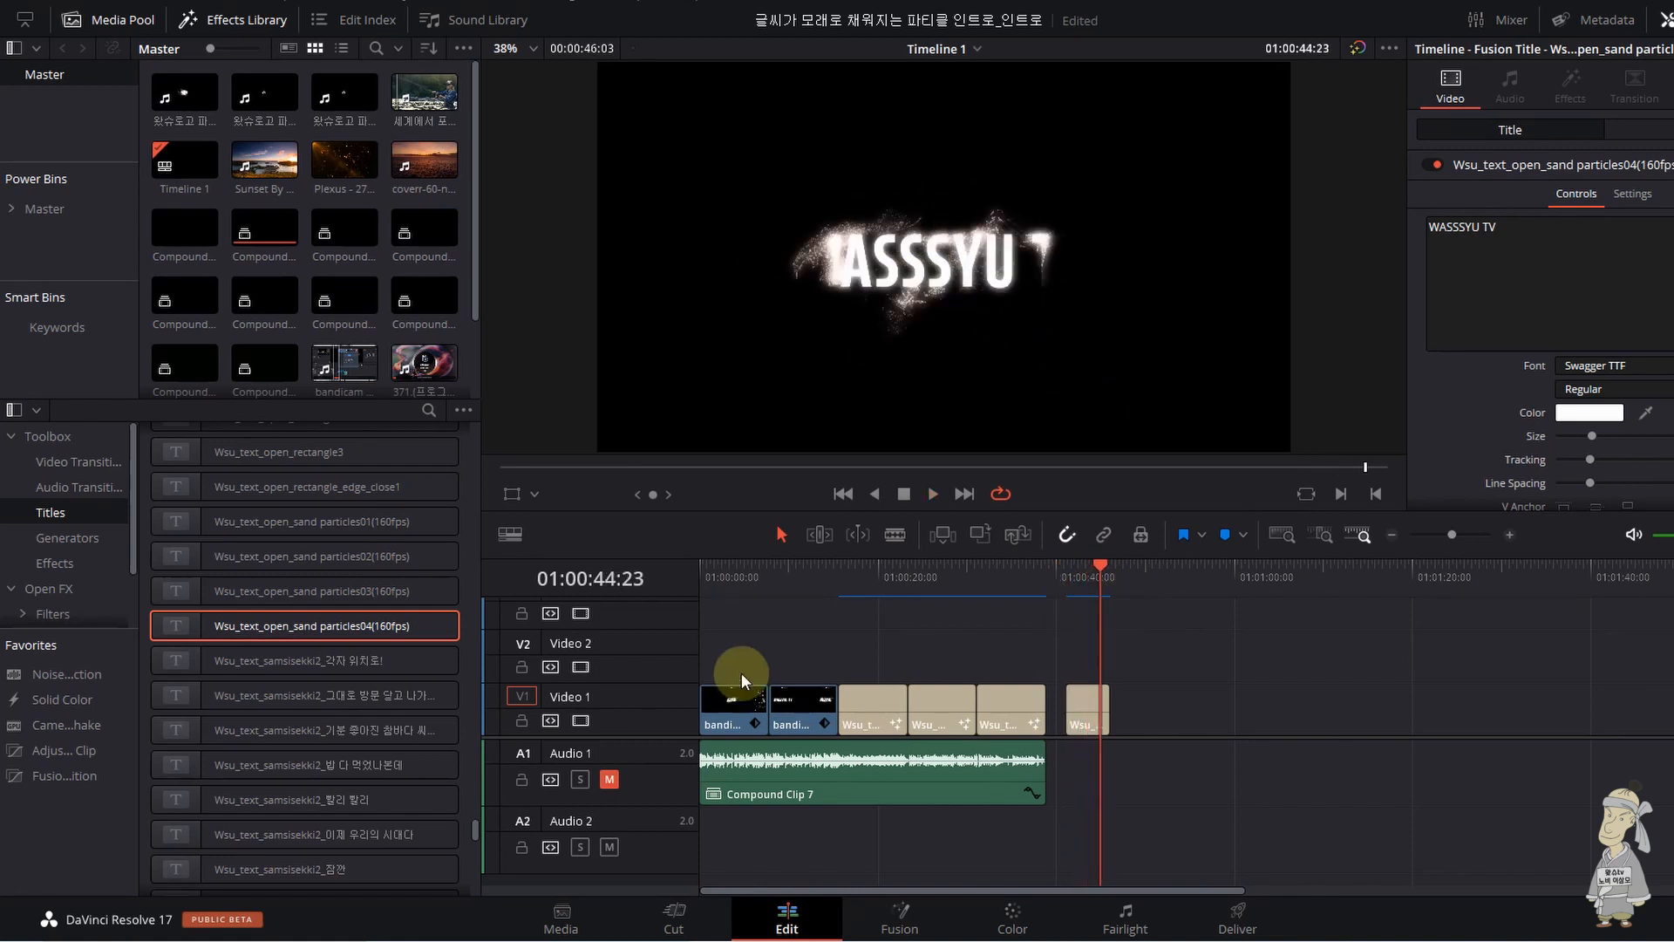
- Select the second recorded clip and play the timeline repeatedly from its beginning to check the particle animation's playback
left_click(746, 720)
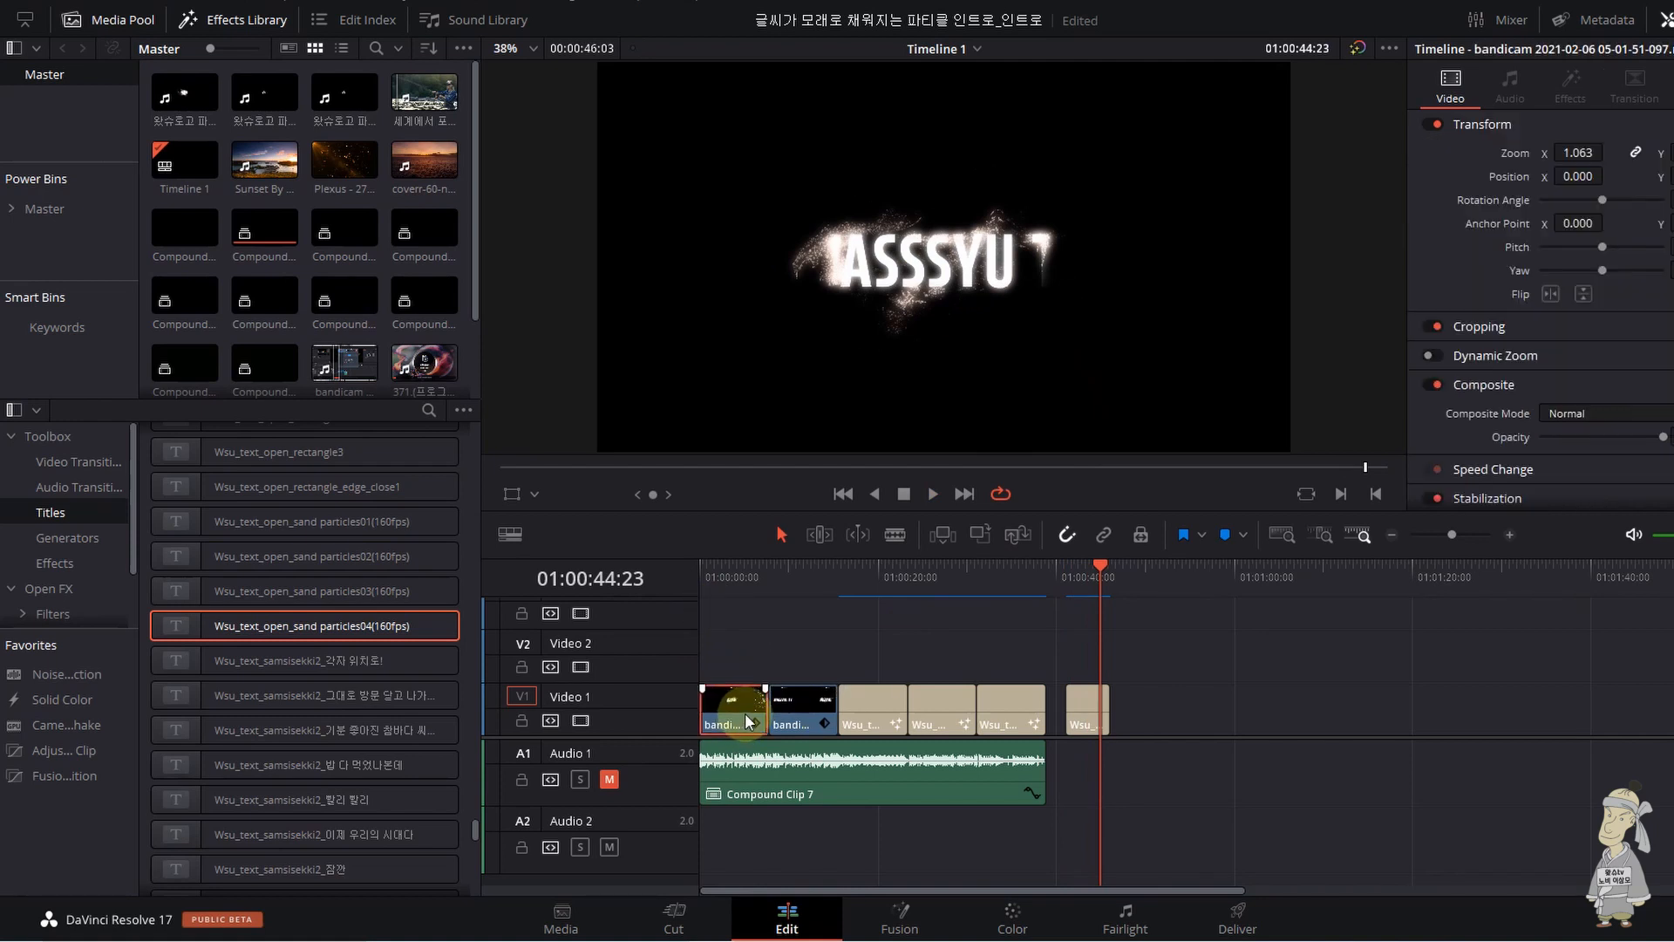
left_click(793, 708)
left_click(738, 583)
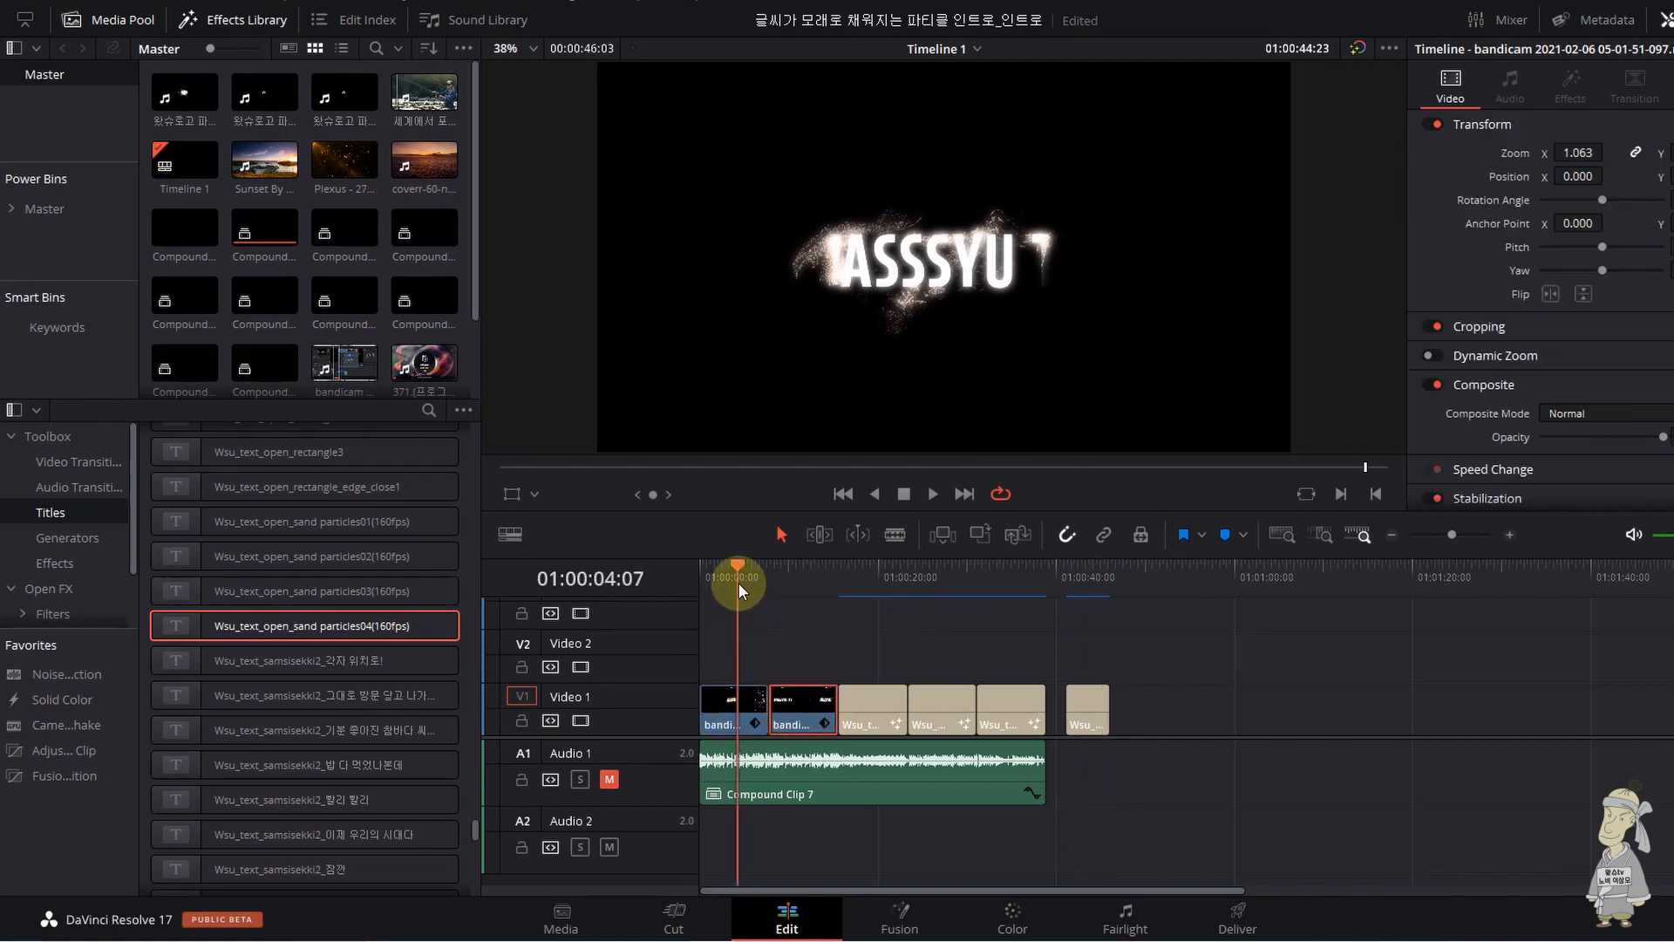
key("Home")
key("space")
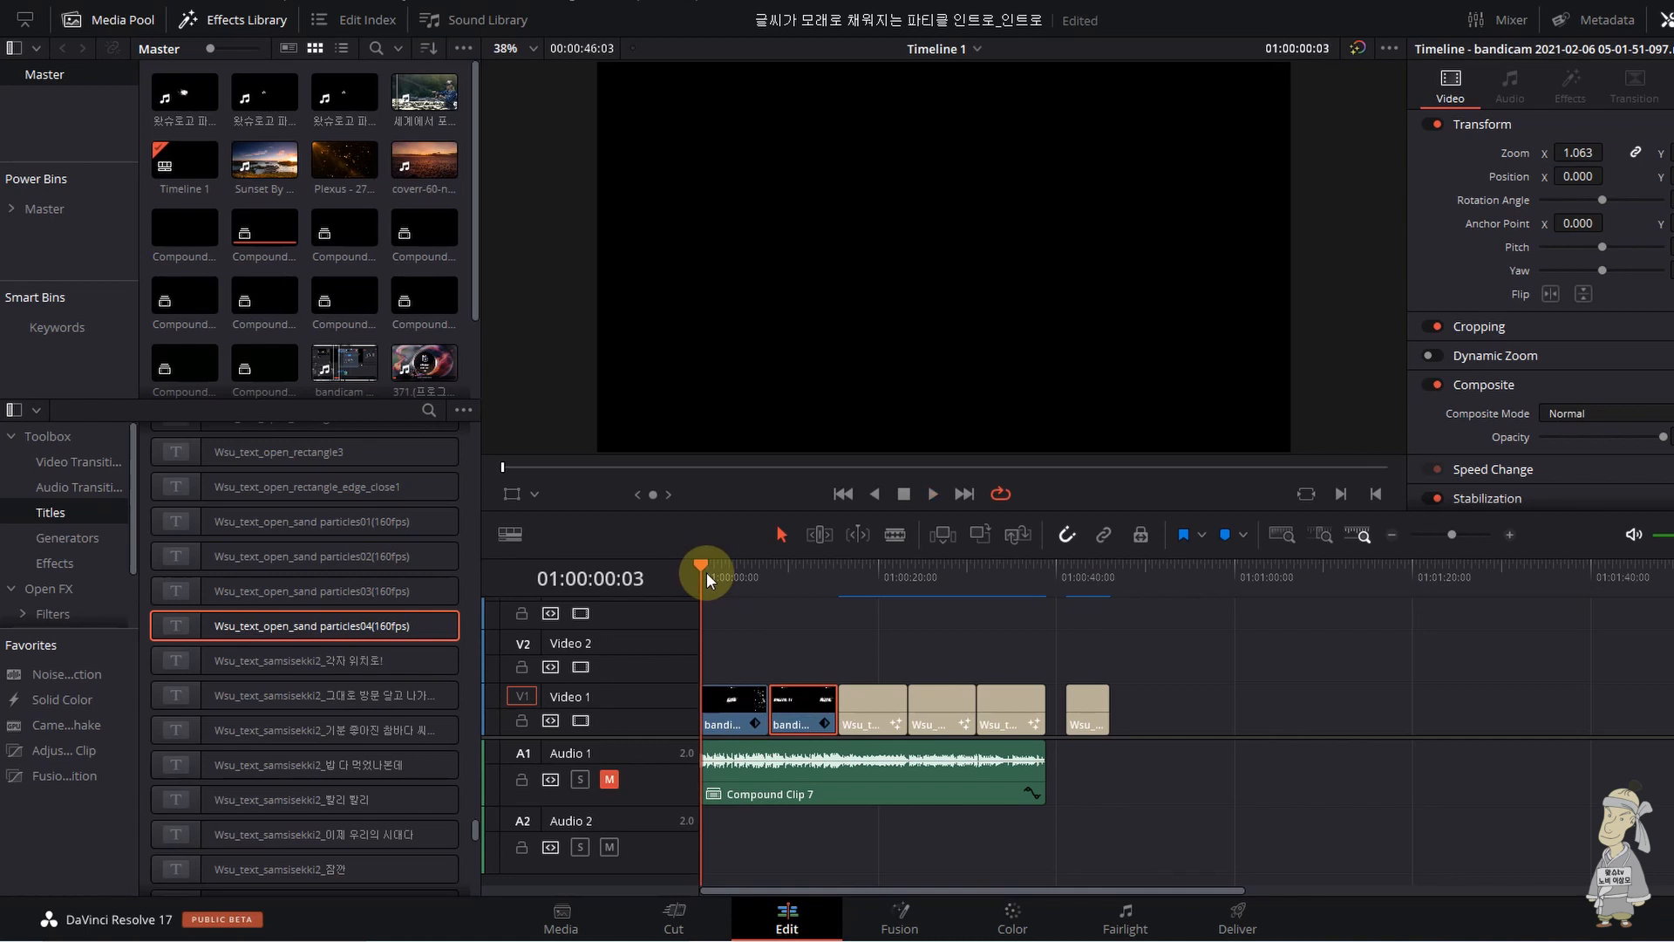
key("Home")
key("space")
key("Home")
key("space")
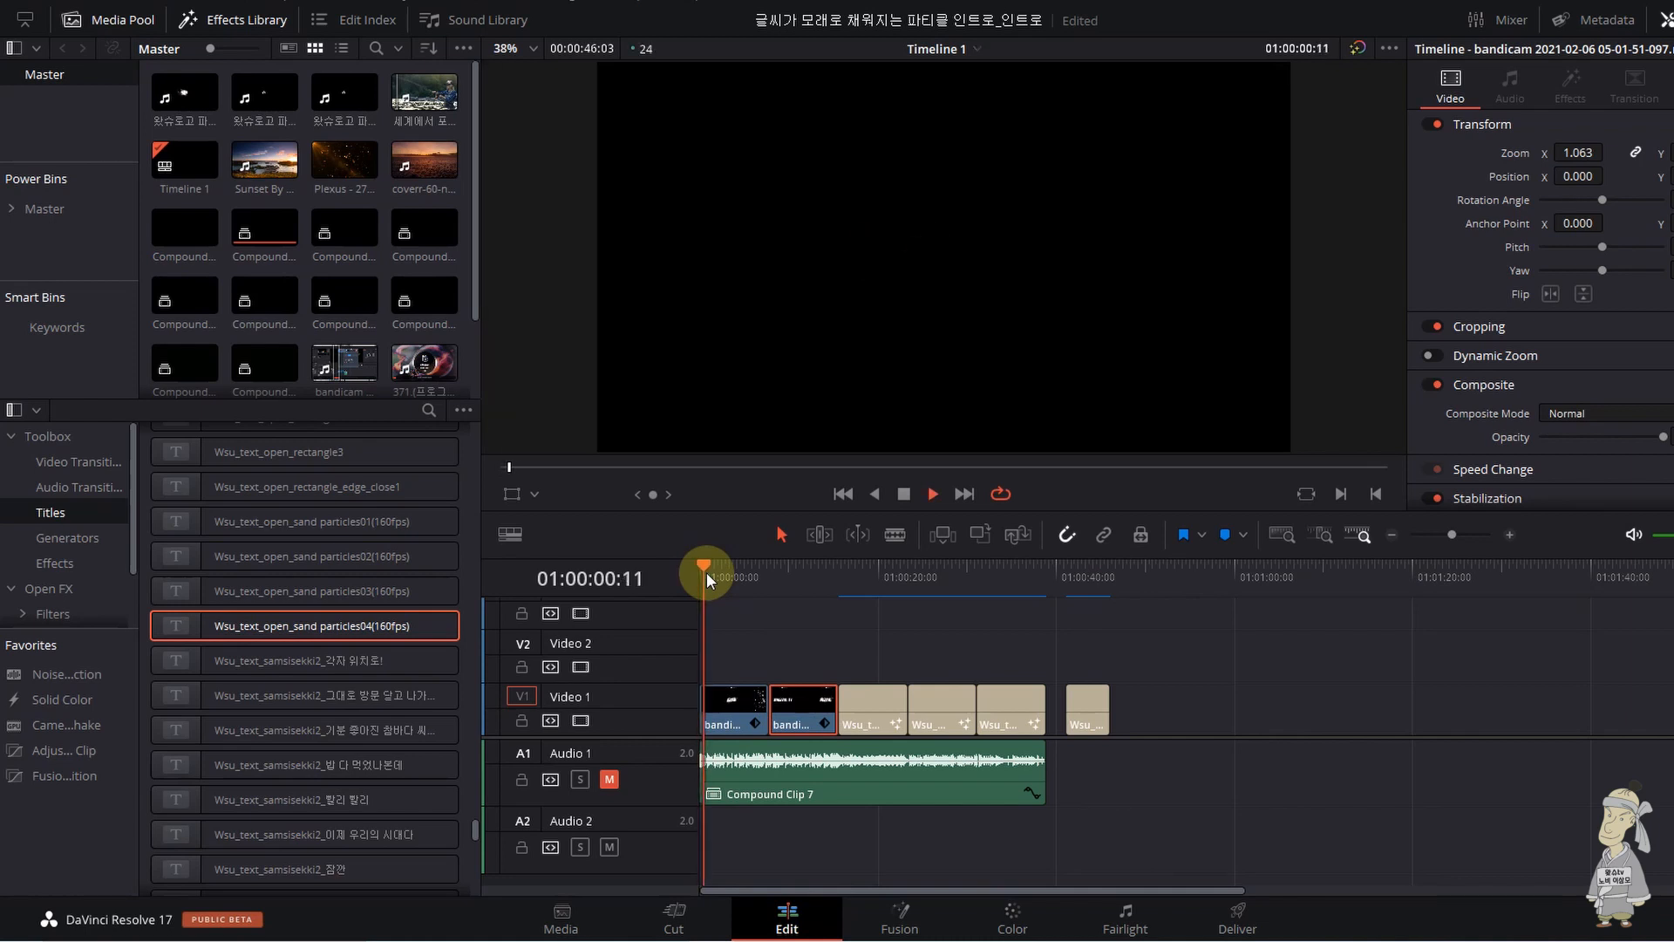
key("Home")
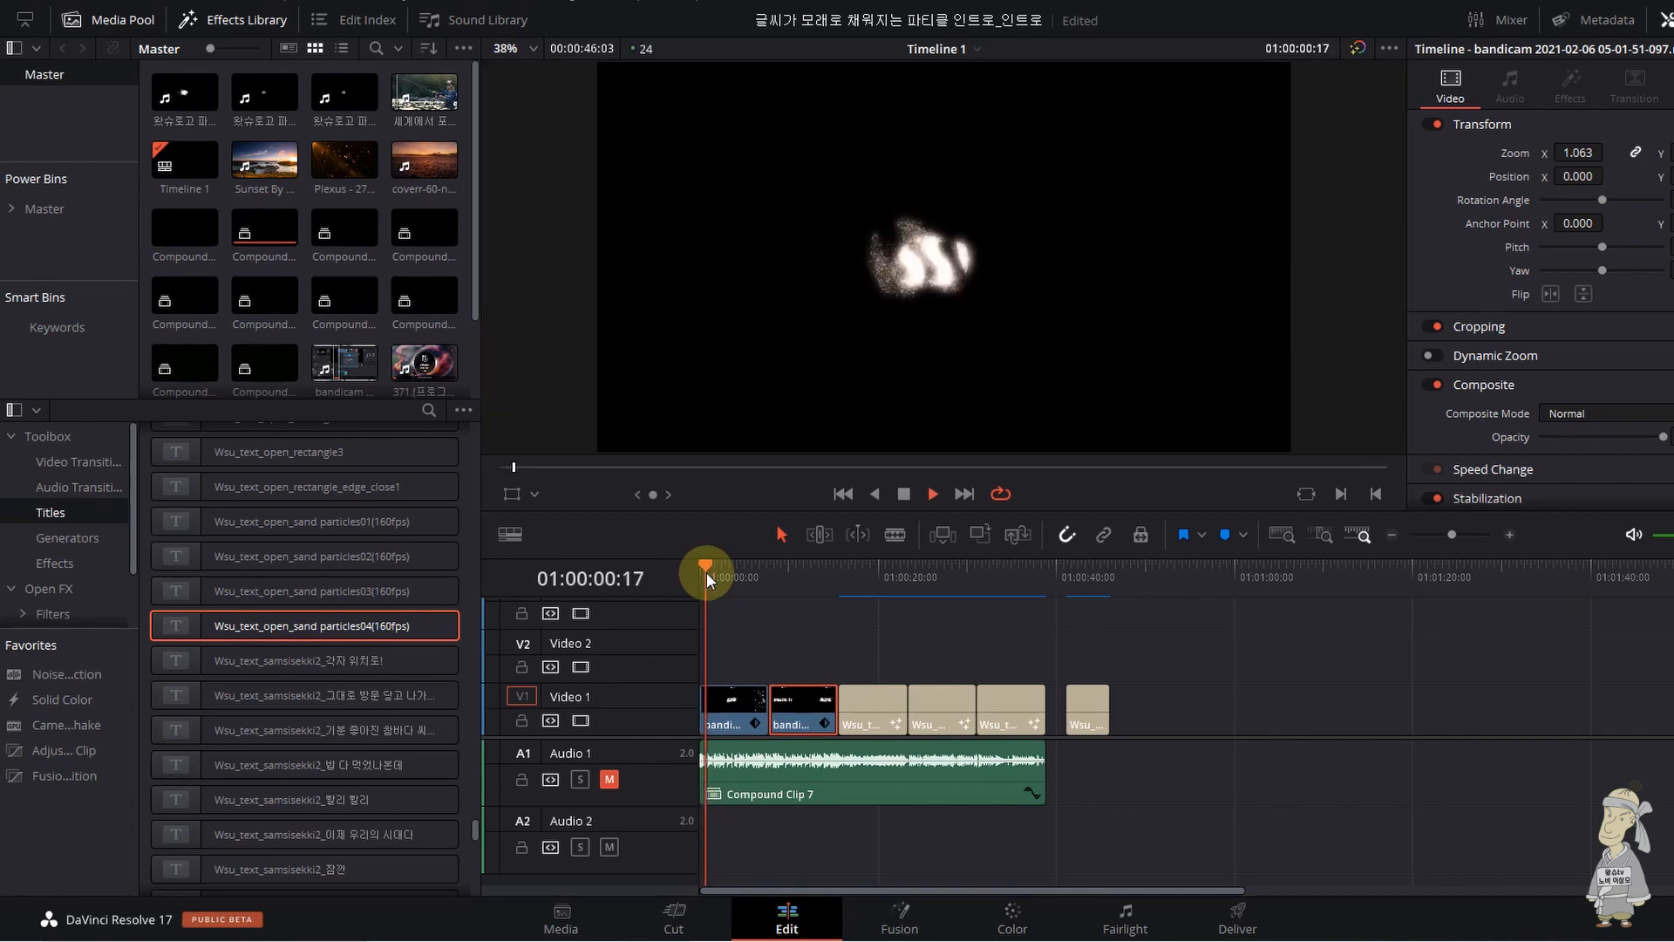
key("Home")
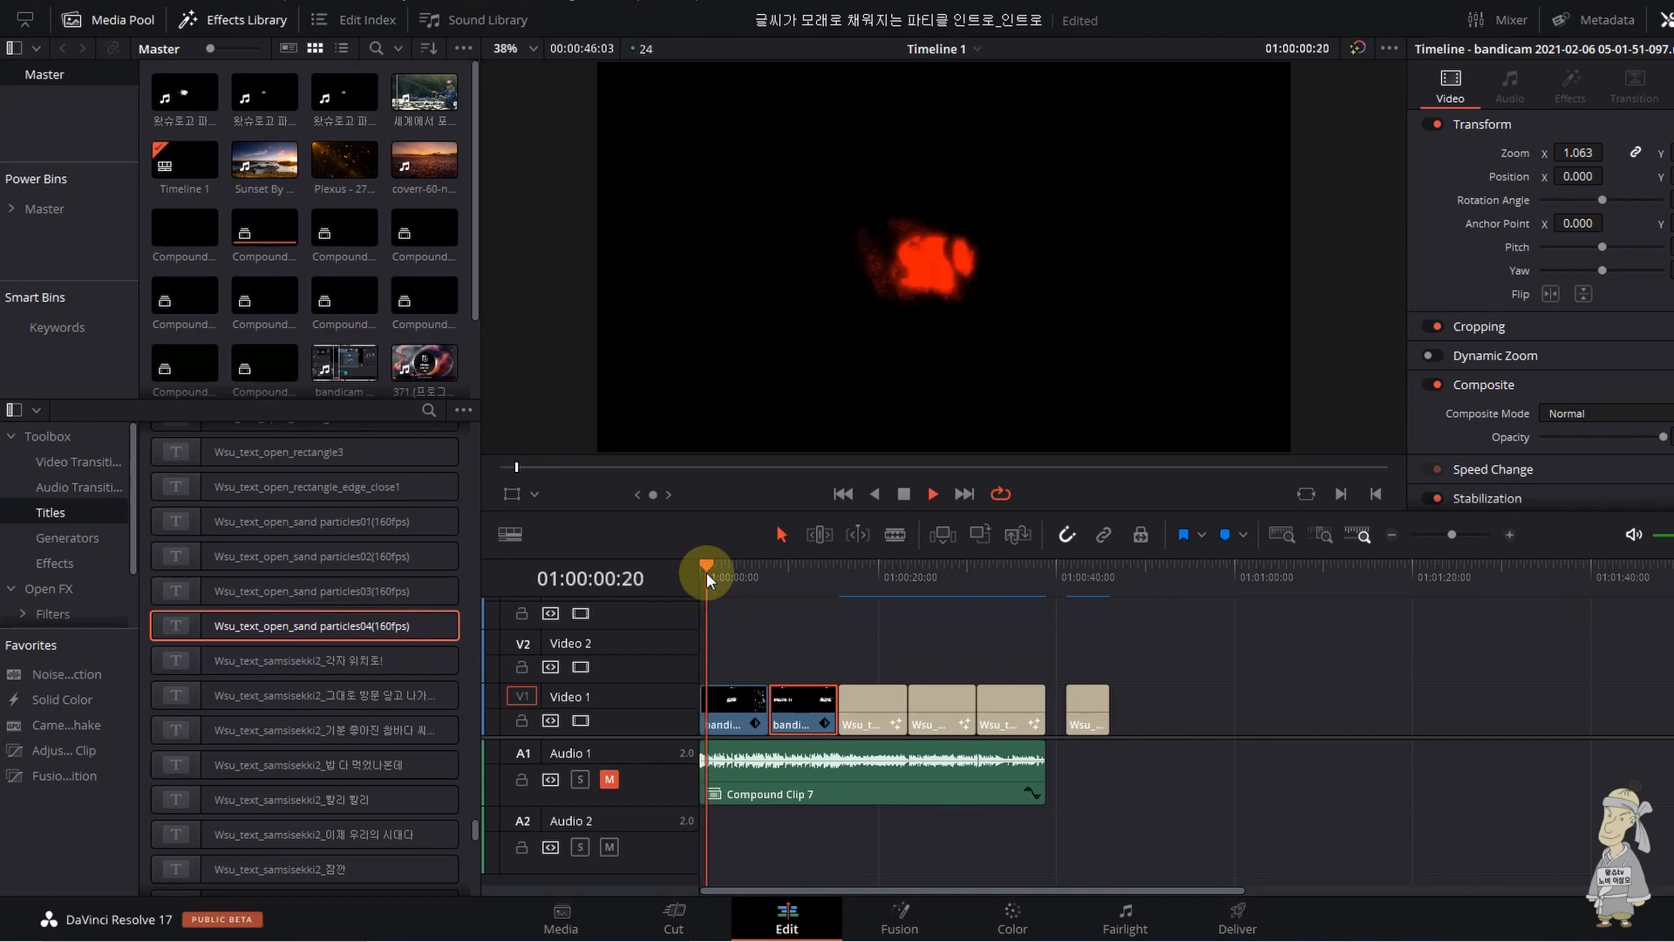
key("Home")
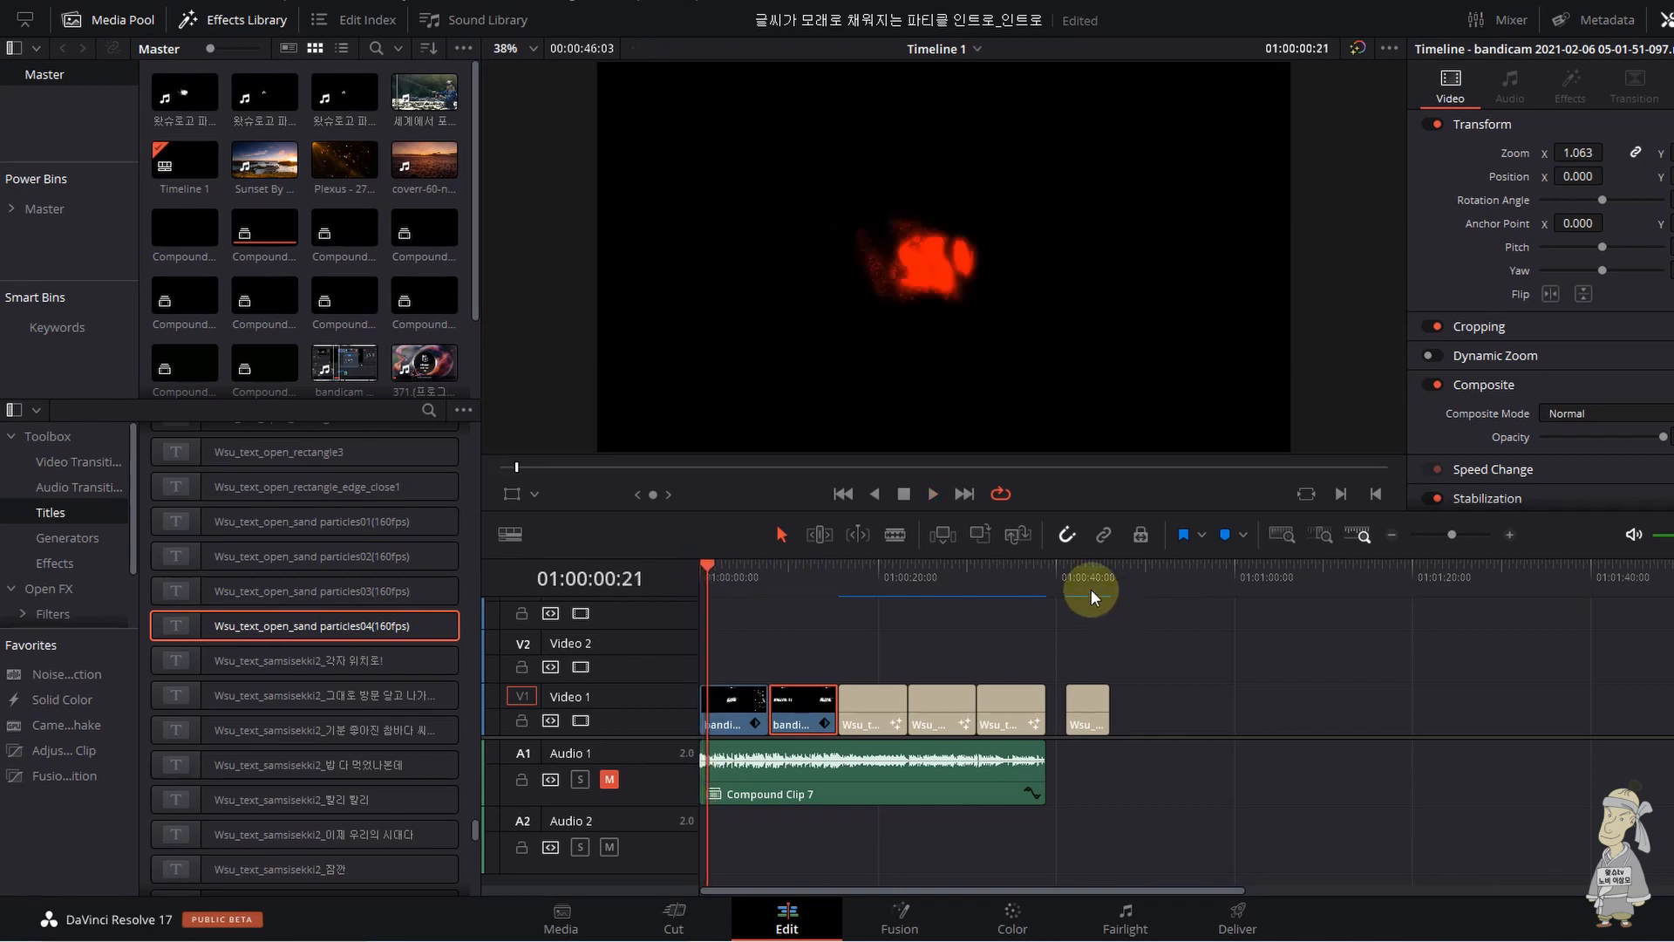
- Replay the sand particles title at the end of the timeline to compare its playback with the recorded clips
left_click(1067, 573)
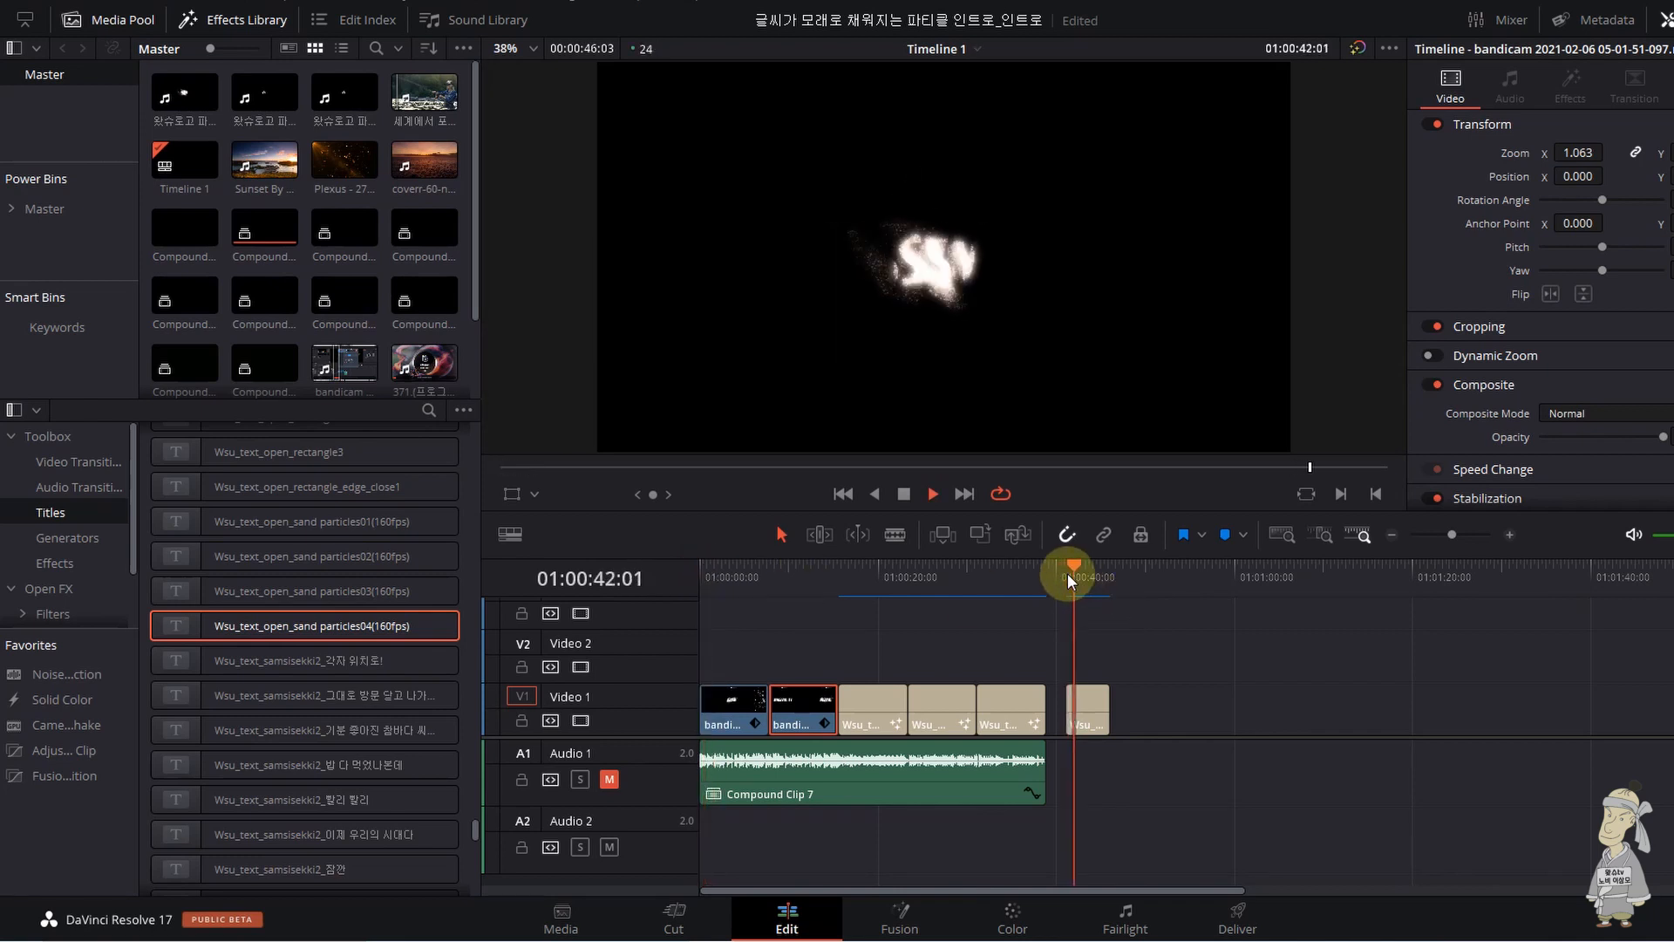
left_click(1067, 573)
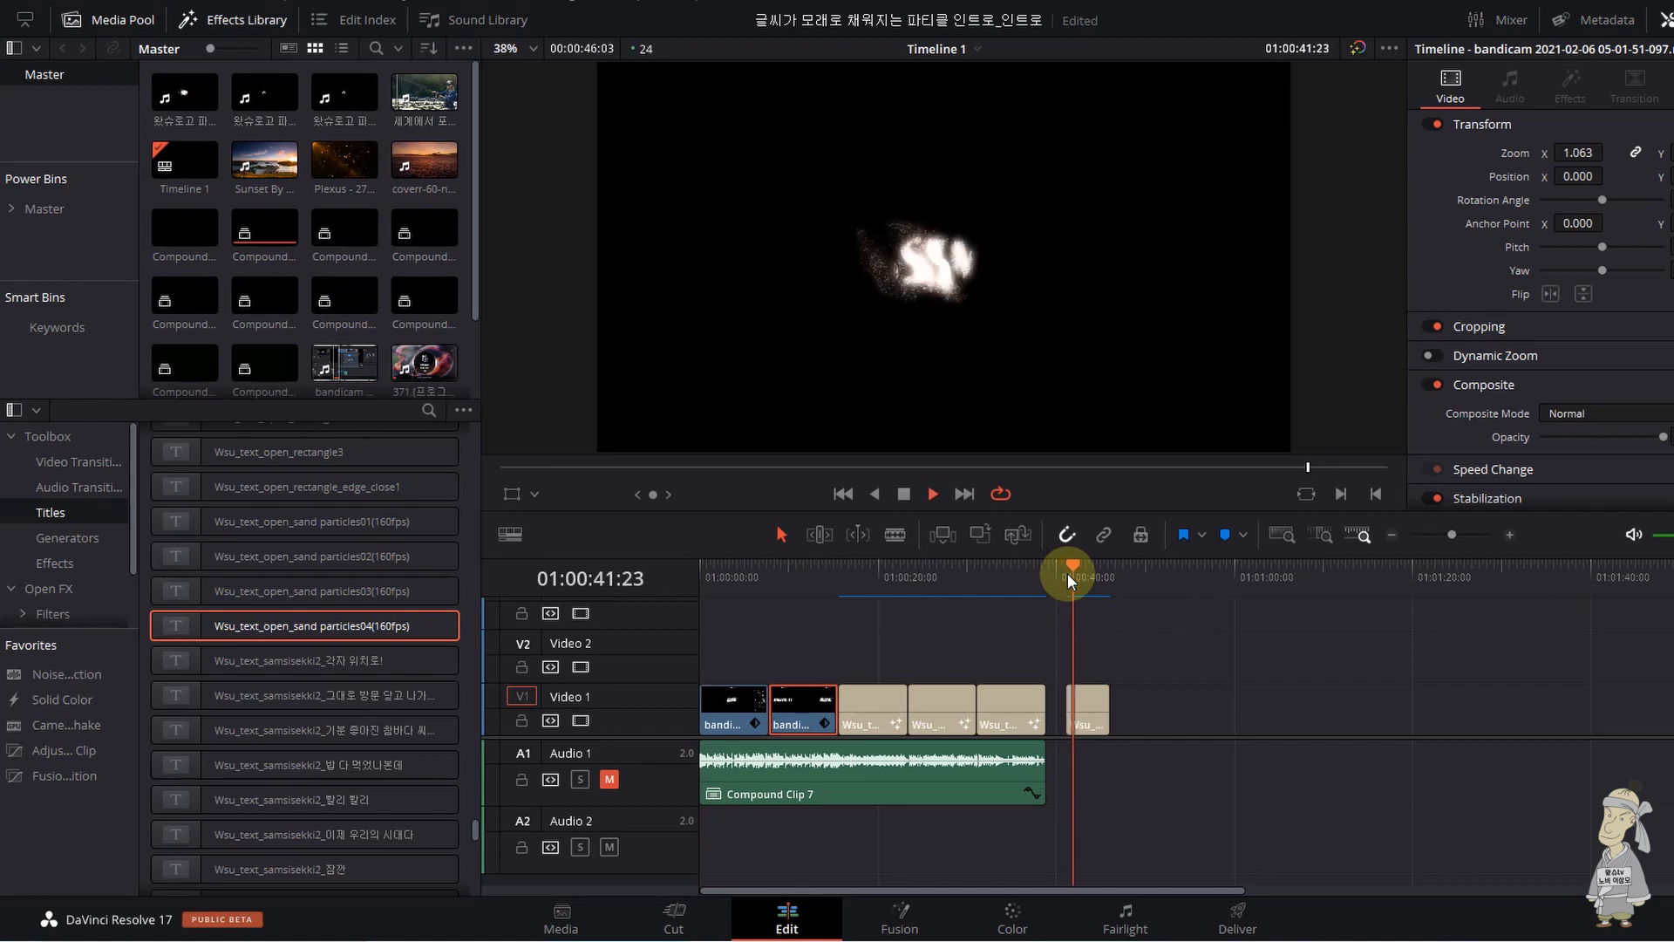
key("space")
- Examine the first recorded clip at 01:00:02:17, and compare the Wsu_text_open_sand particles02(160fps) and particles01(160fps) titles in the library
left_click(704, 574)
left_click(718, 701)
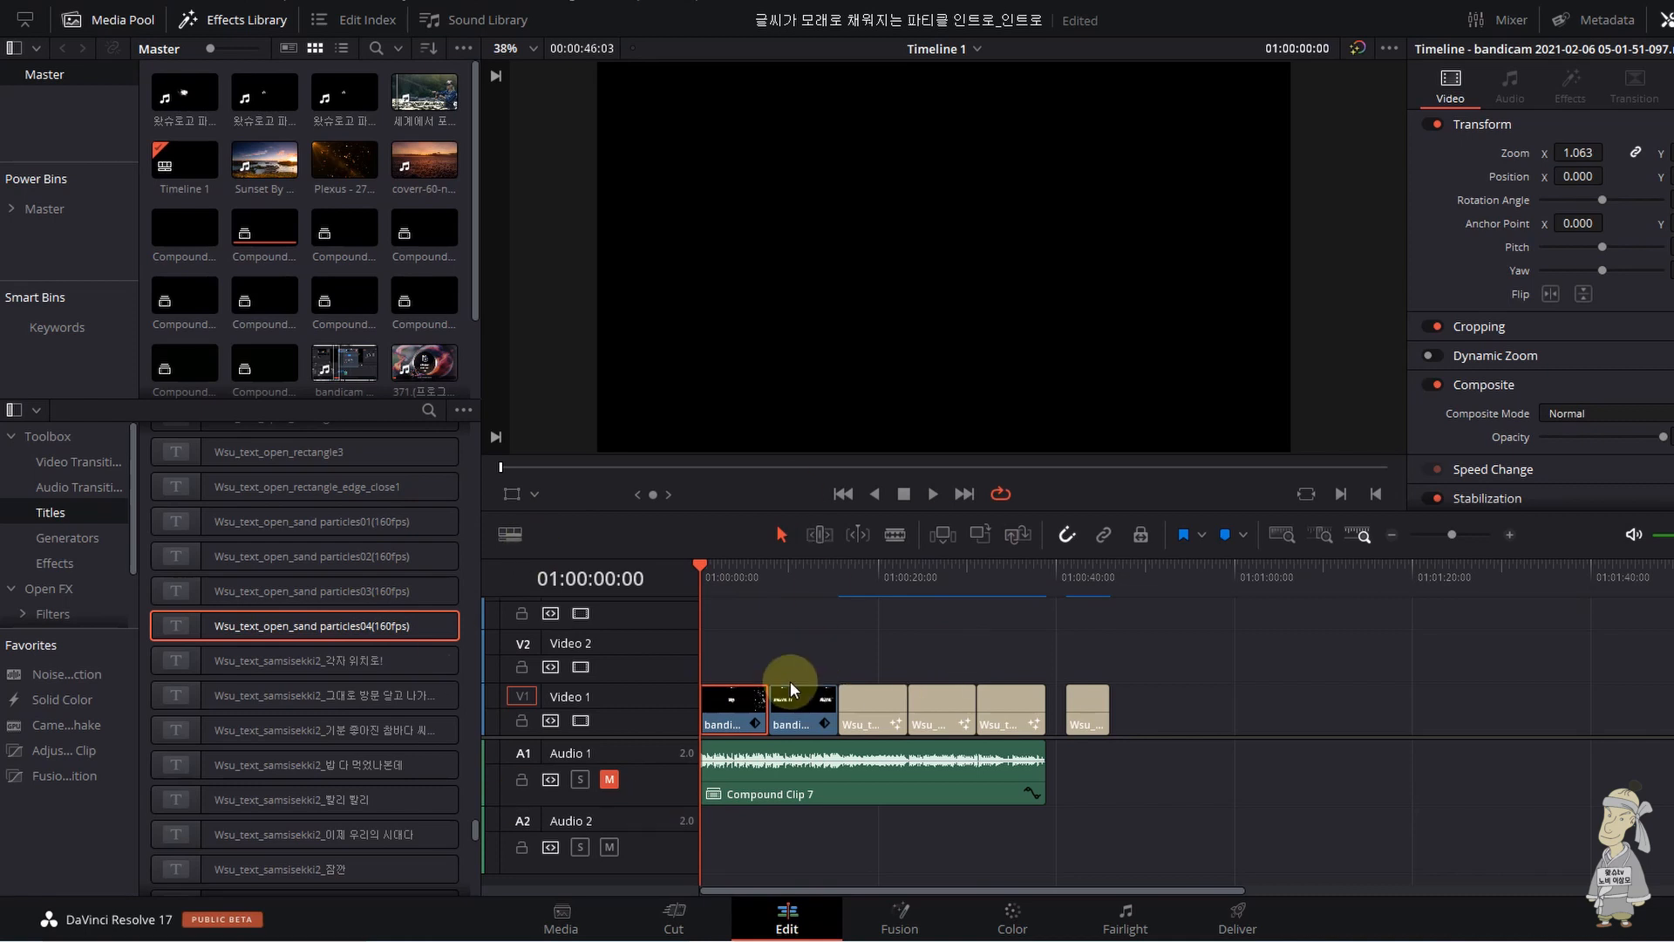
left_click(724, 578)
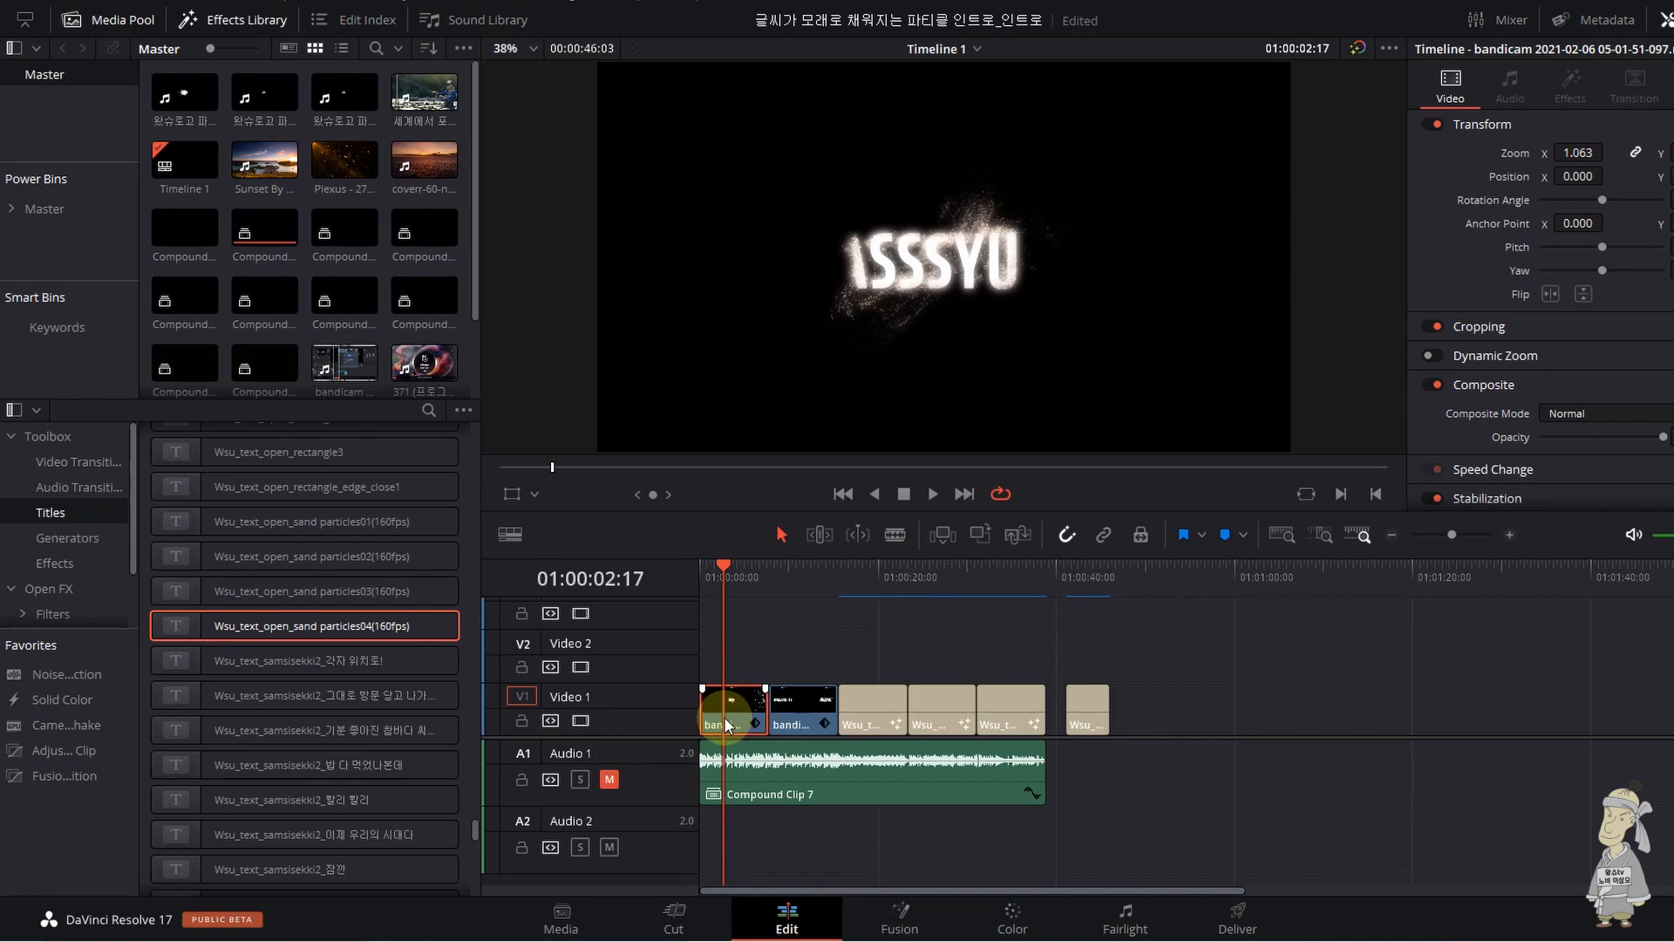
left_click(166, 557)
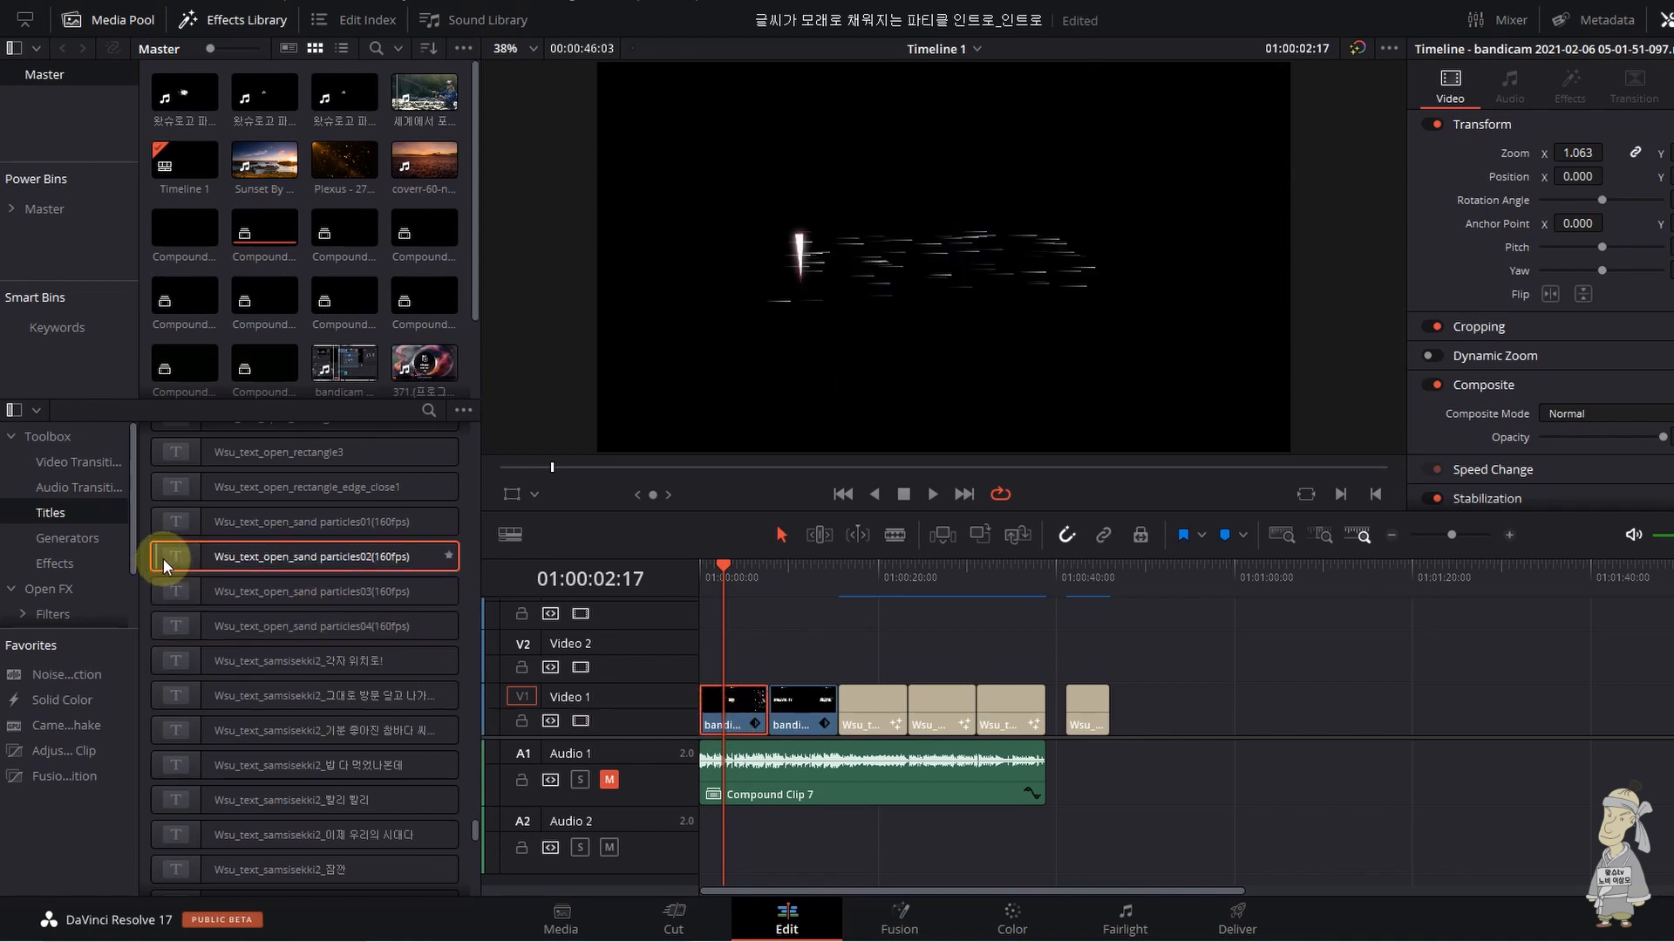
left_click(168, 526)
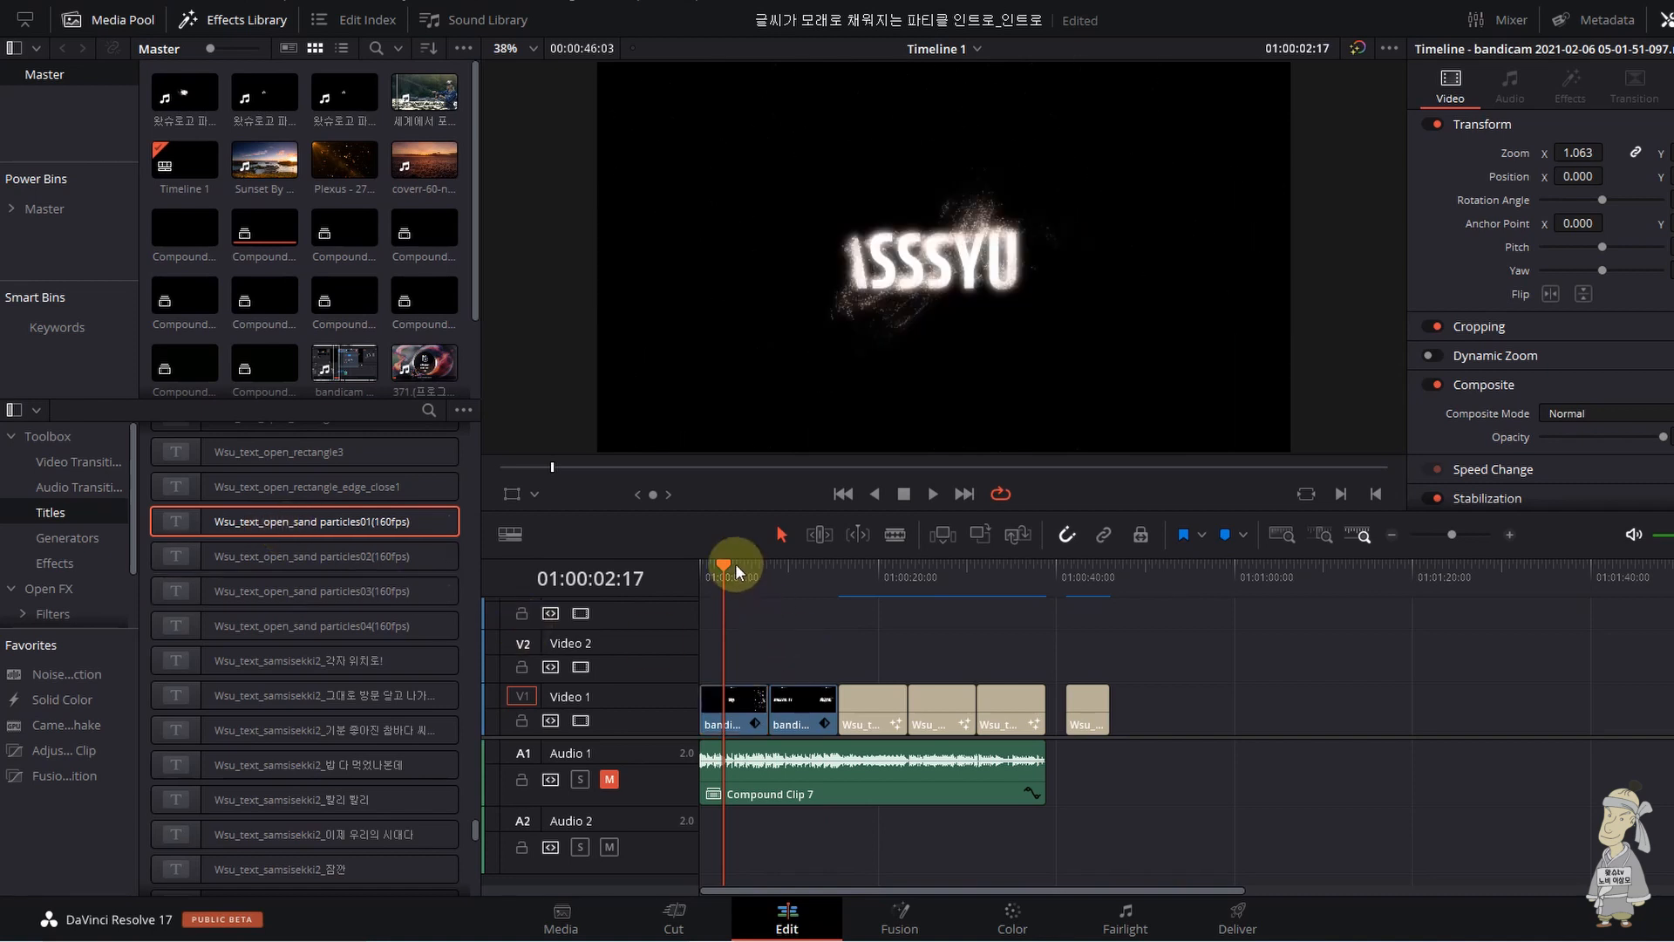
- Play the opening of the timeline from its first frame and stop at 01:00:01:09
key("Home")
key("space")
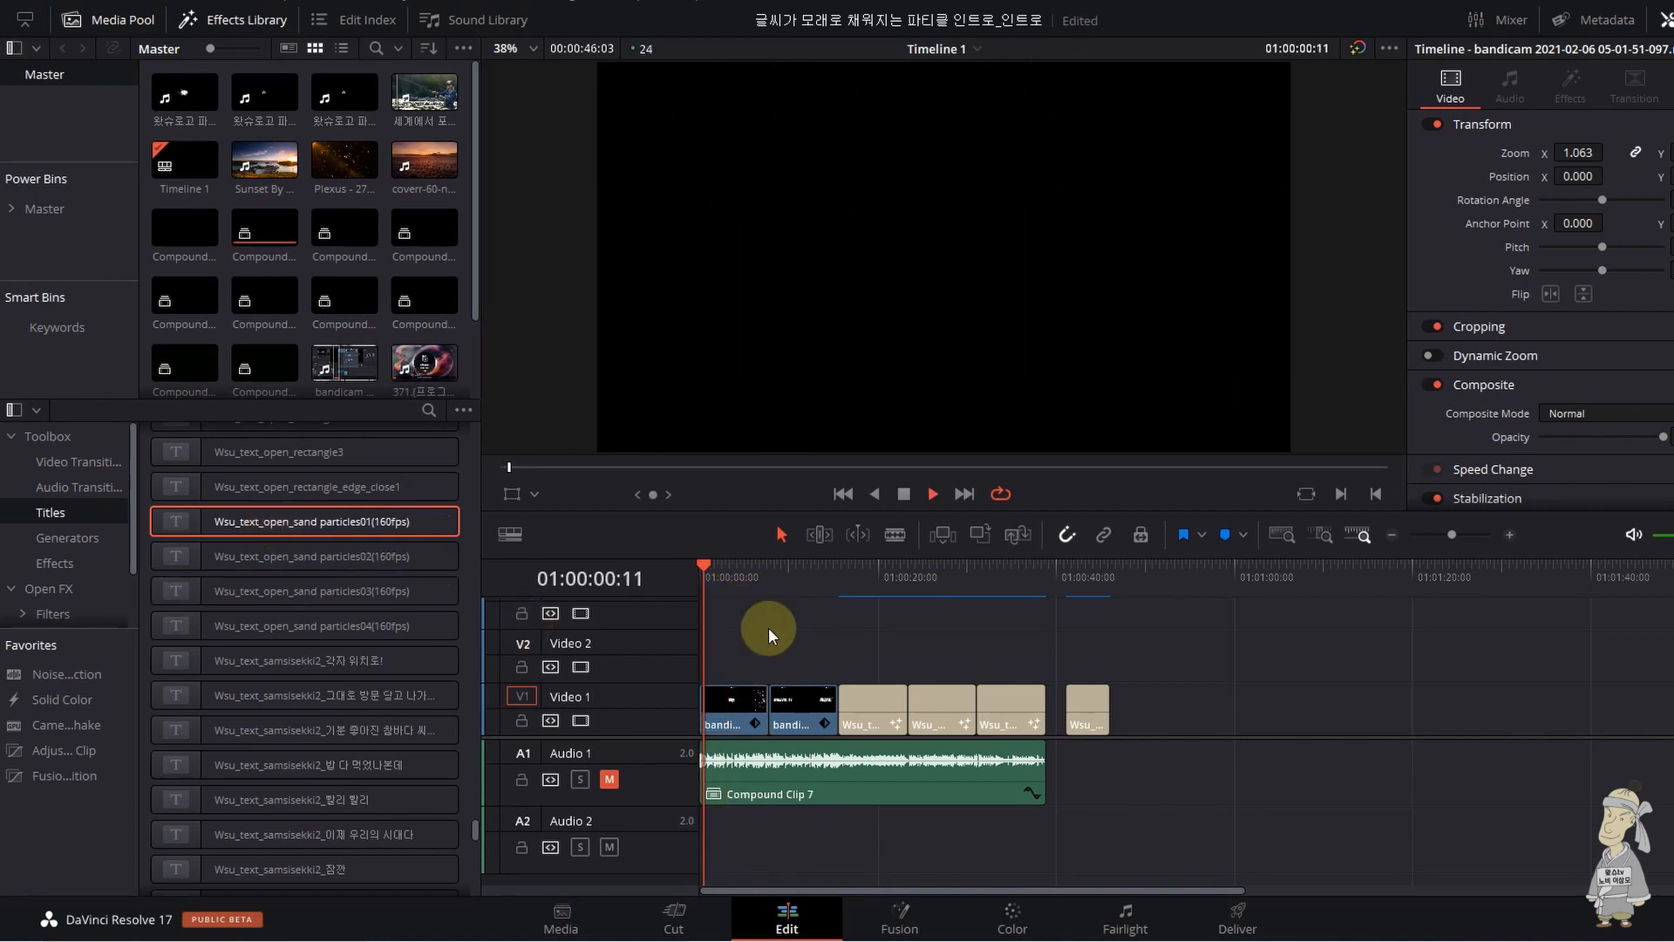
key("space")
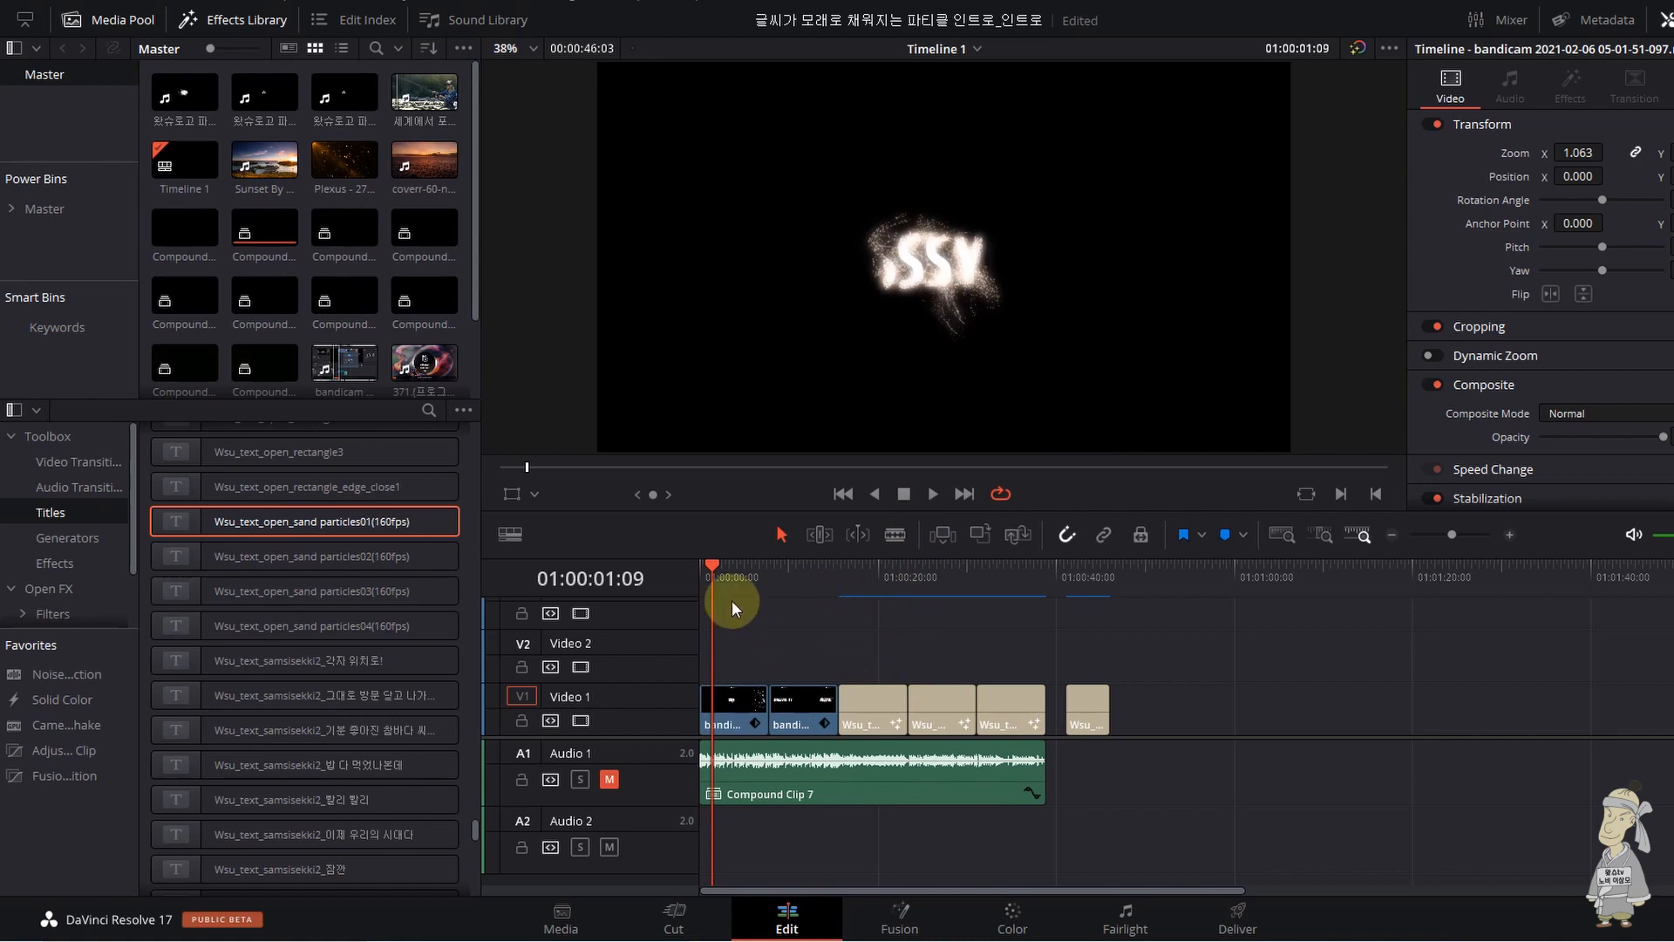
- Replay the first recorded clip from the start of the timeline and stop at 01:00:01:00
left_click(705, 566)
key("space")
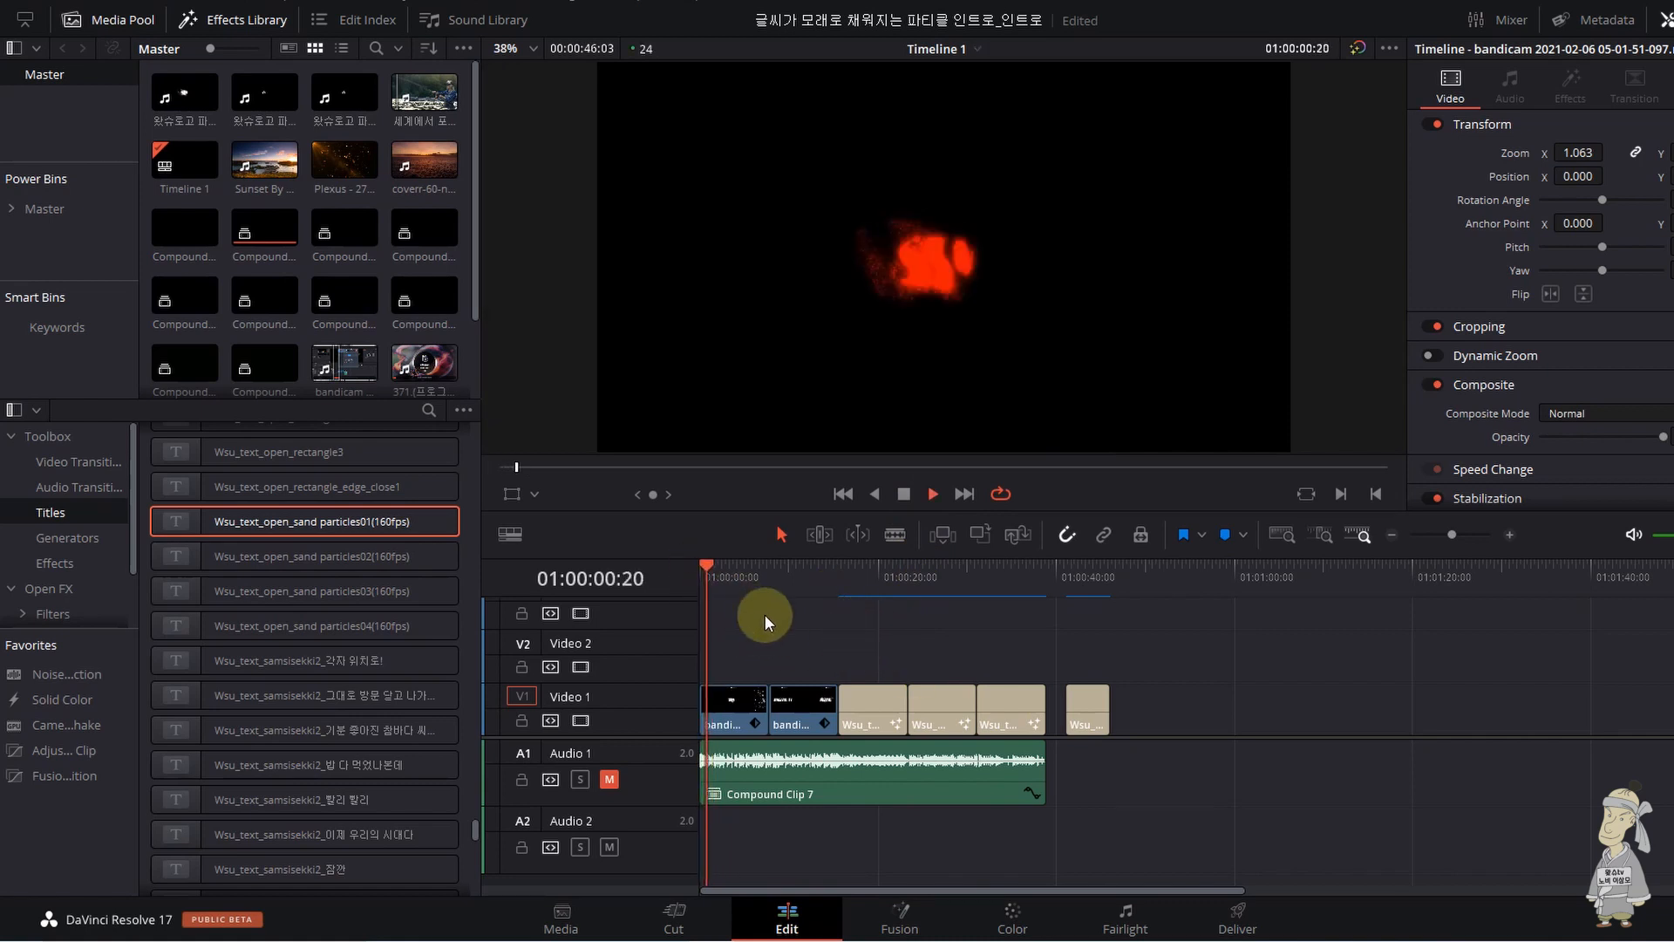
key("space")
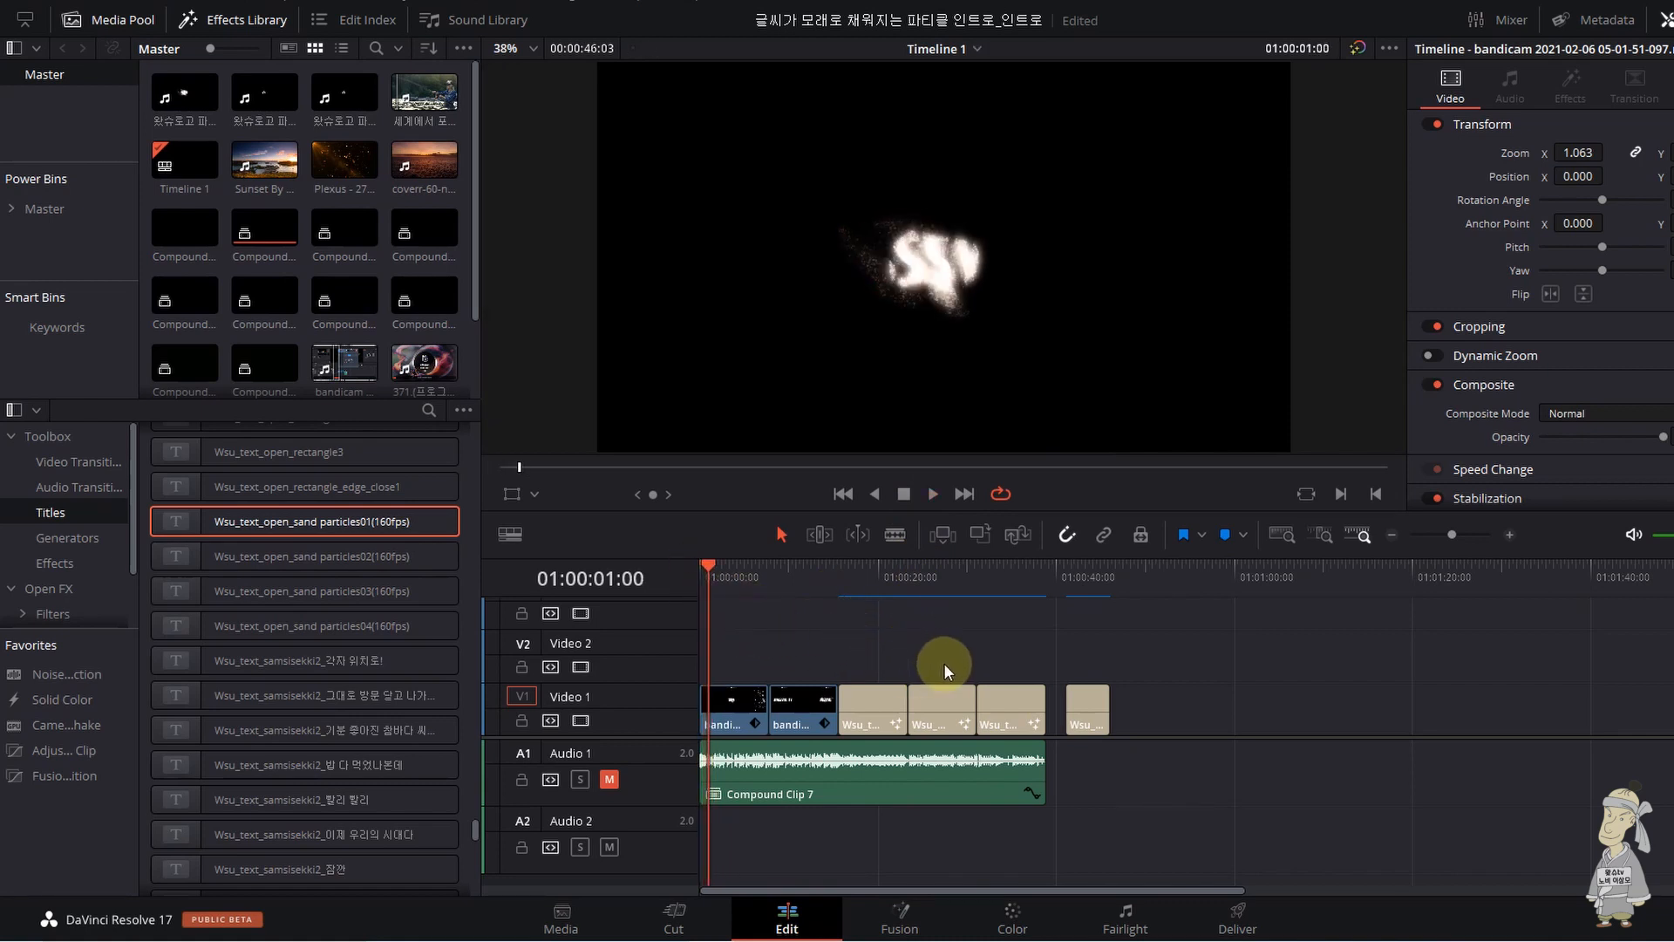
- Extend the end of the last sand particles title on Video 1 to about the 50-second mark
left_click(1084, 576)
left_click_drag(1108, 710, 1143, 711)
- Change the color of shading element 2 in the Wsu_text_open_sand particles04(160fps) title to a more saturated light orange
left_click(873, 846)
scroll(1551, 450, "down", 8)
scroll(1551, 450, "up", 3)
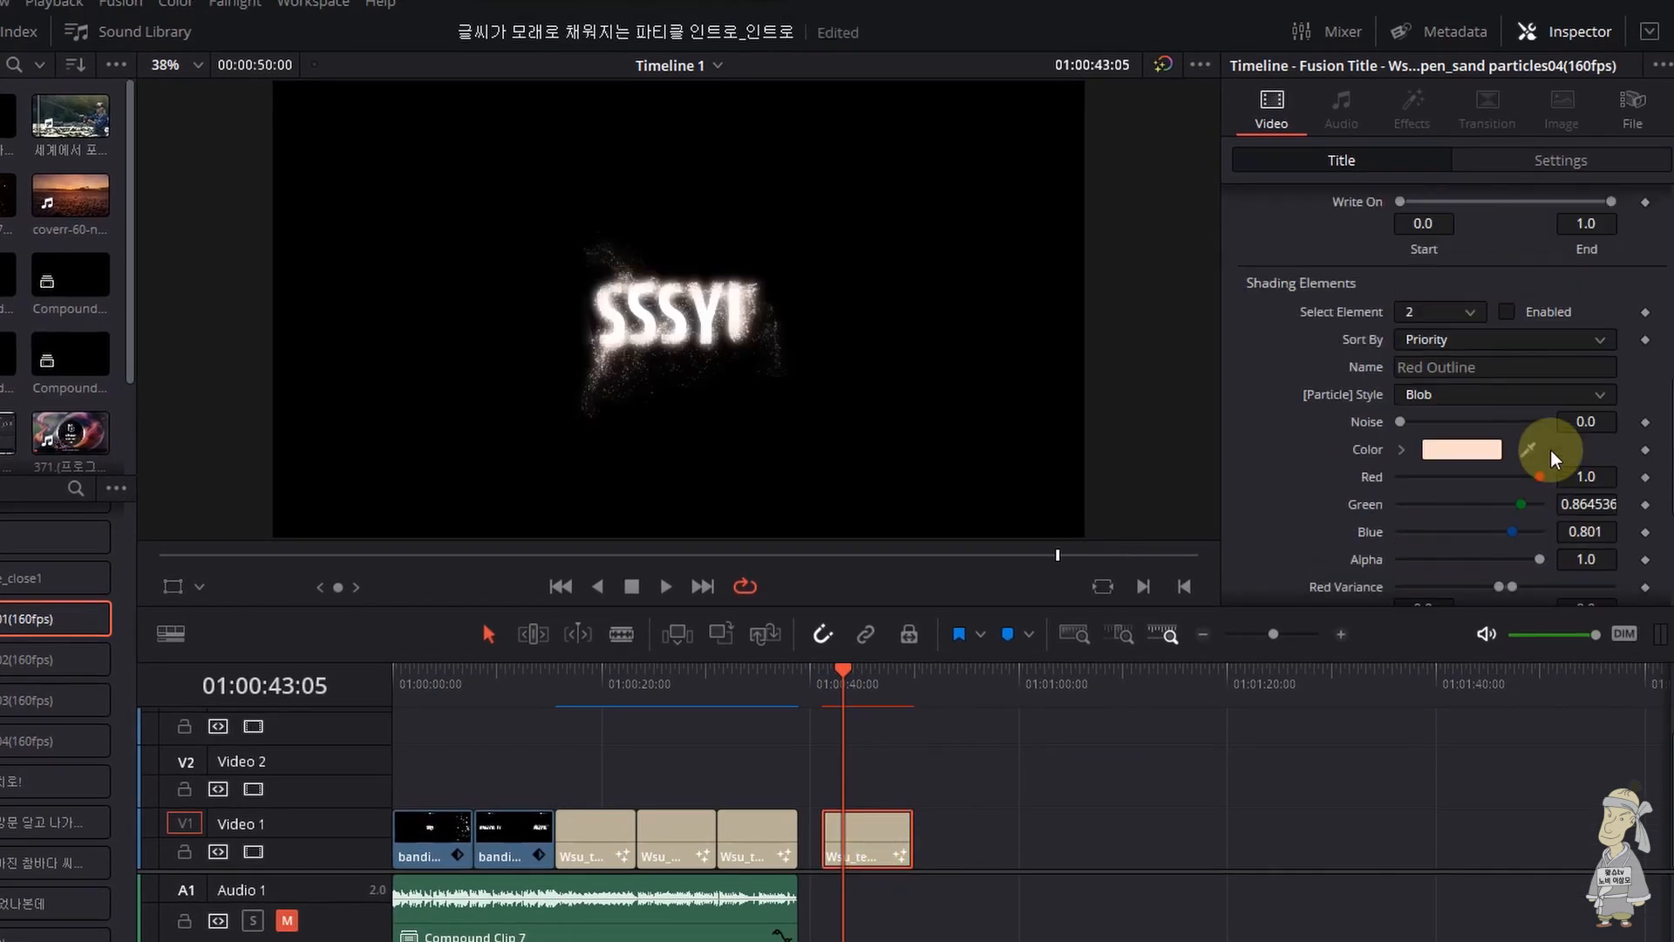
scroll(1550, 450, "up", 3)
scroll(1550, 450, "down", 8)
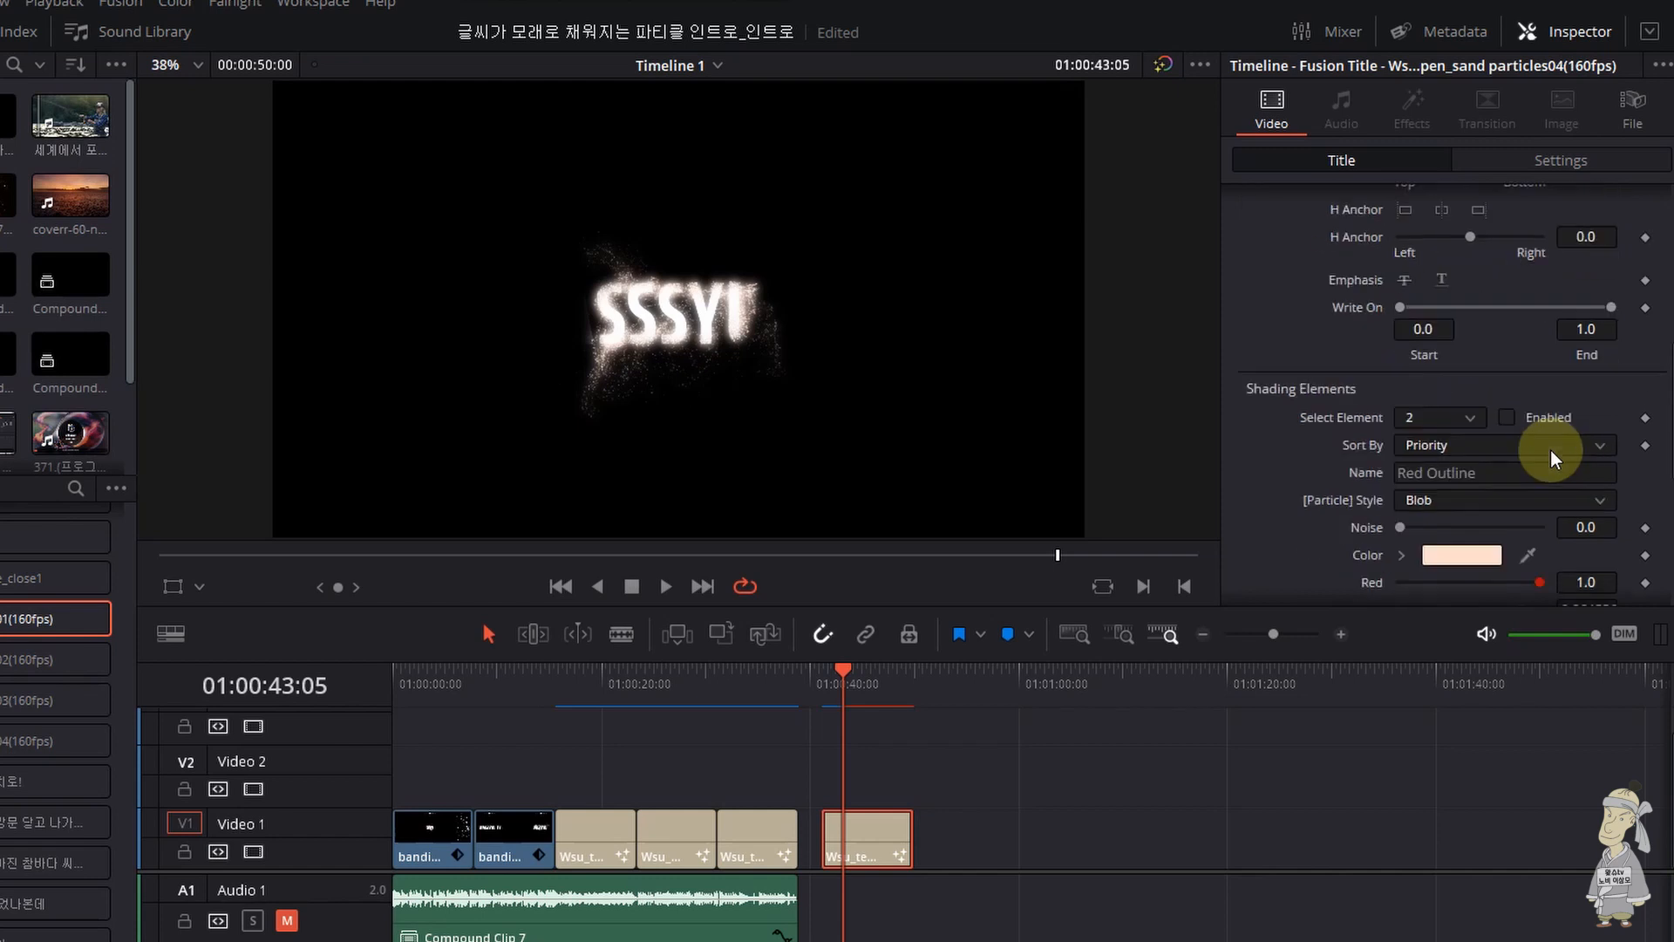
scroll(1550, 450, "up", 2)
left_click(1402, 450)
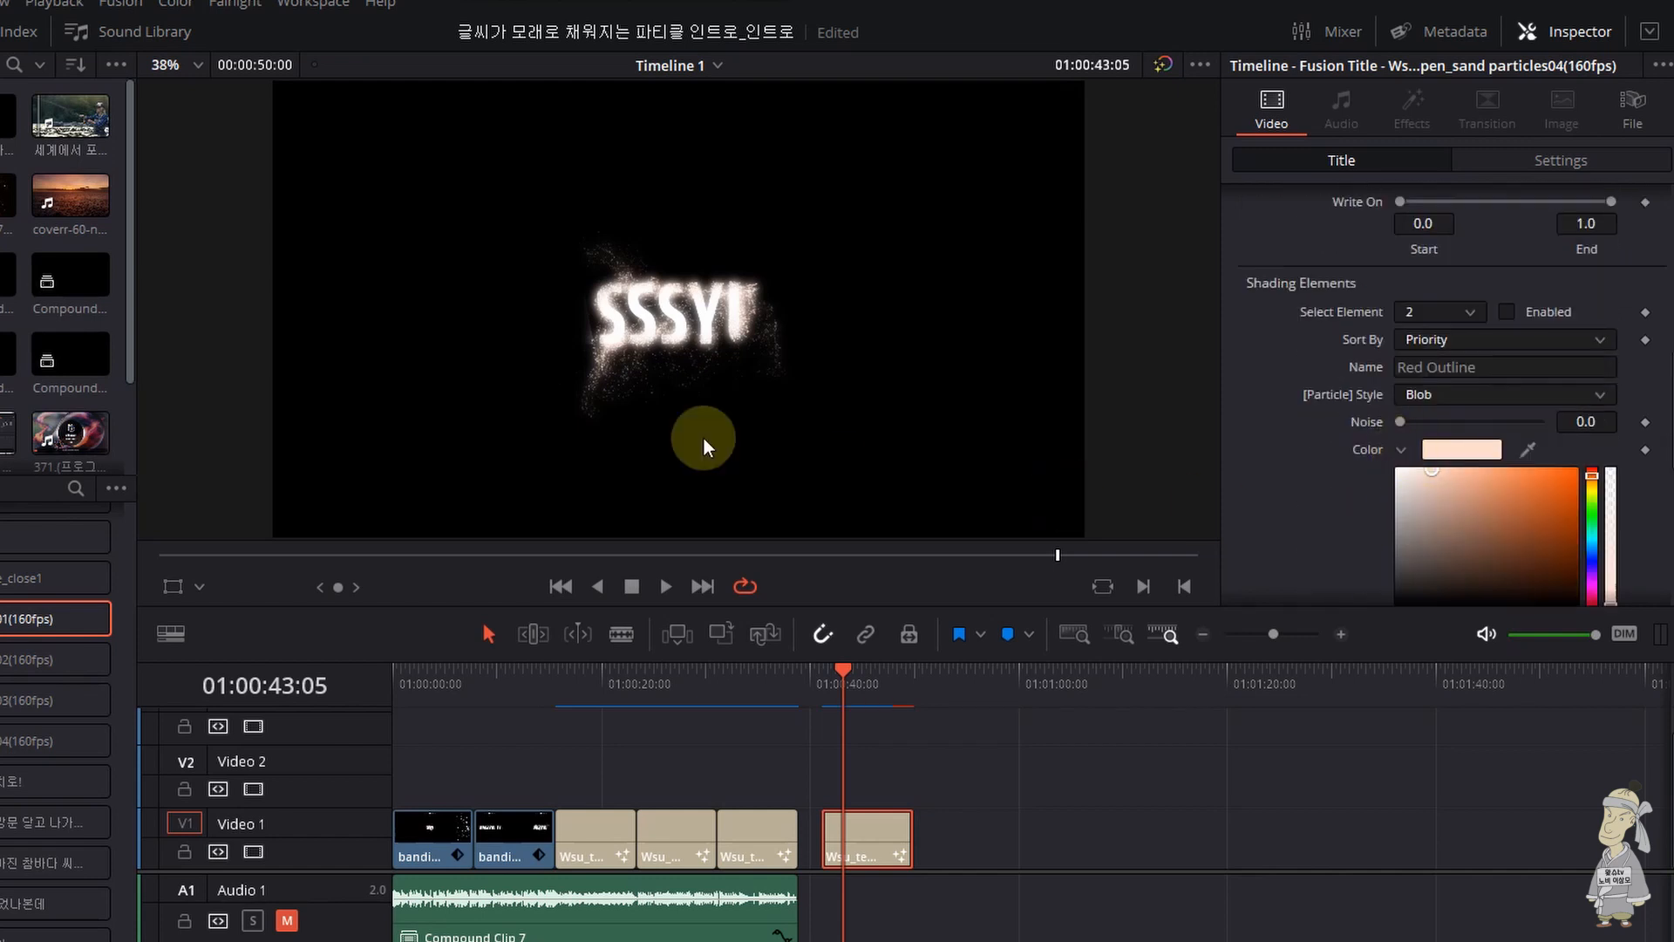
left_click(1473, 471)
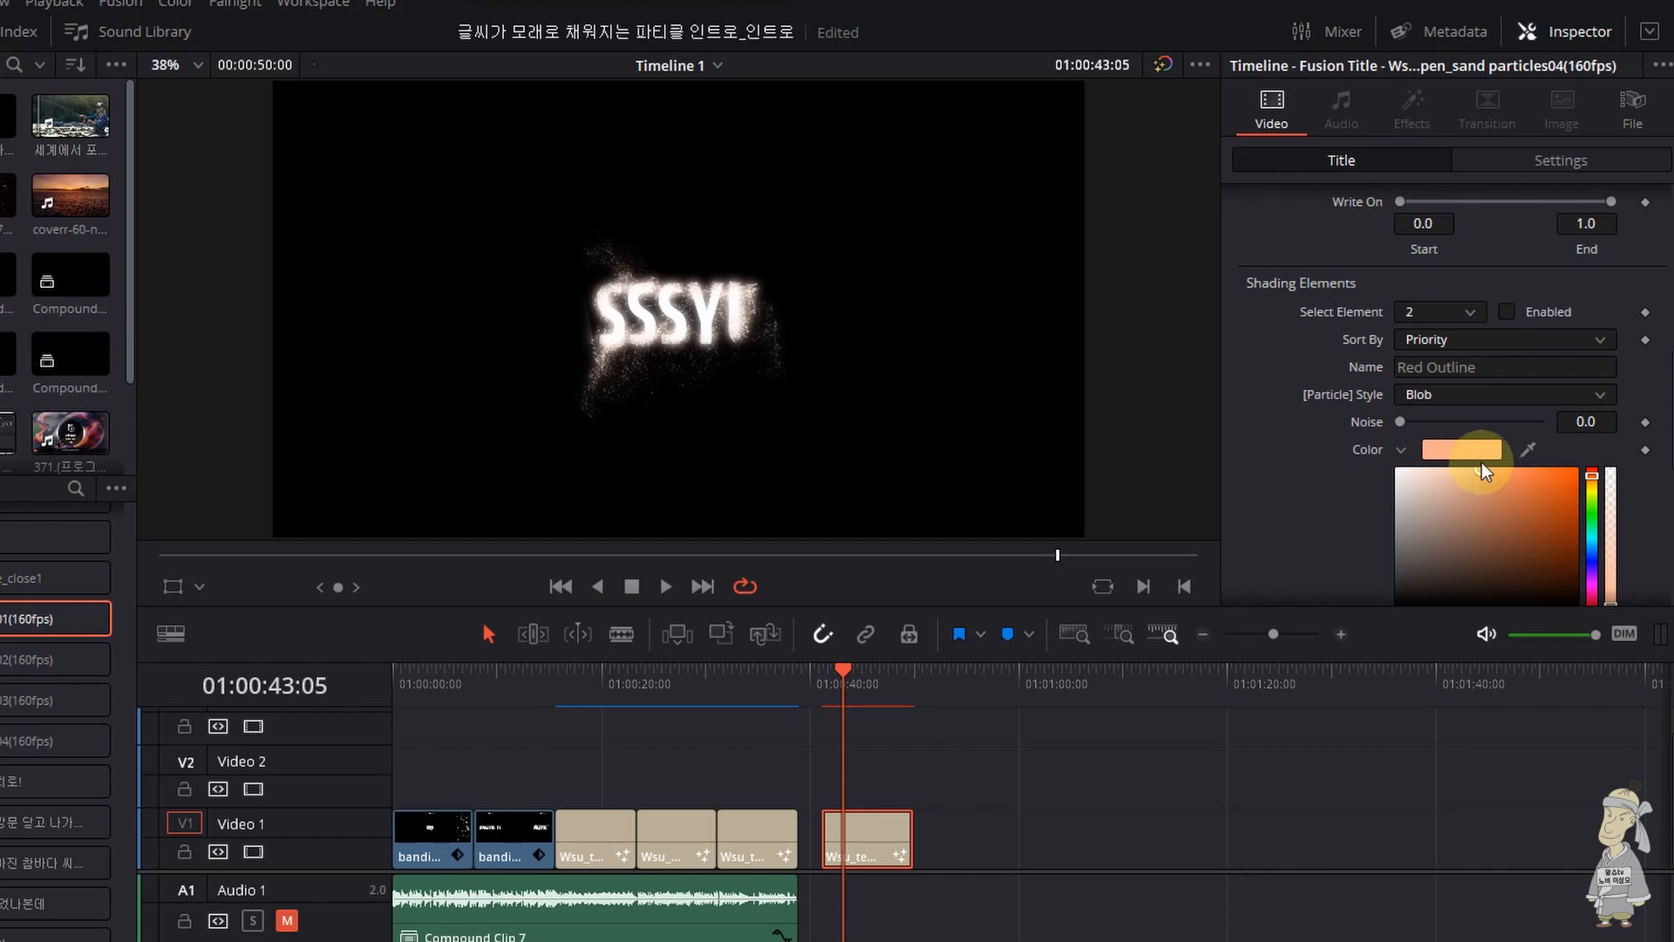
left_click(829, 635)
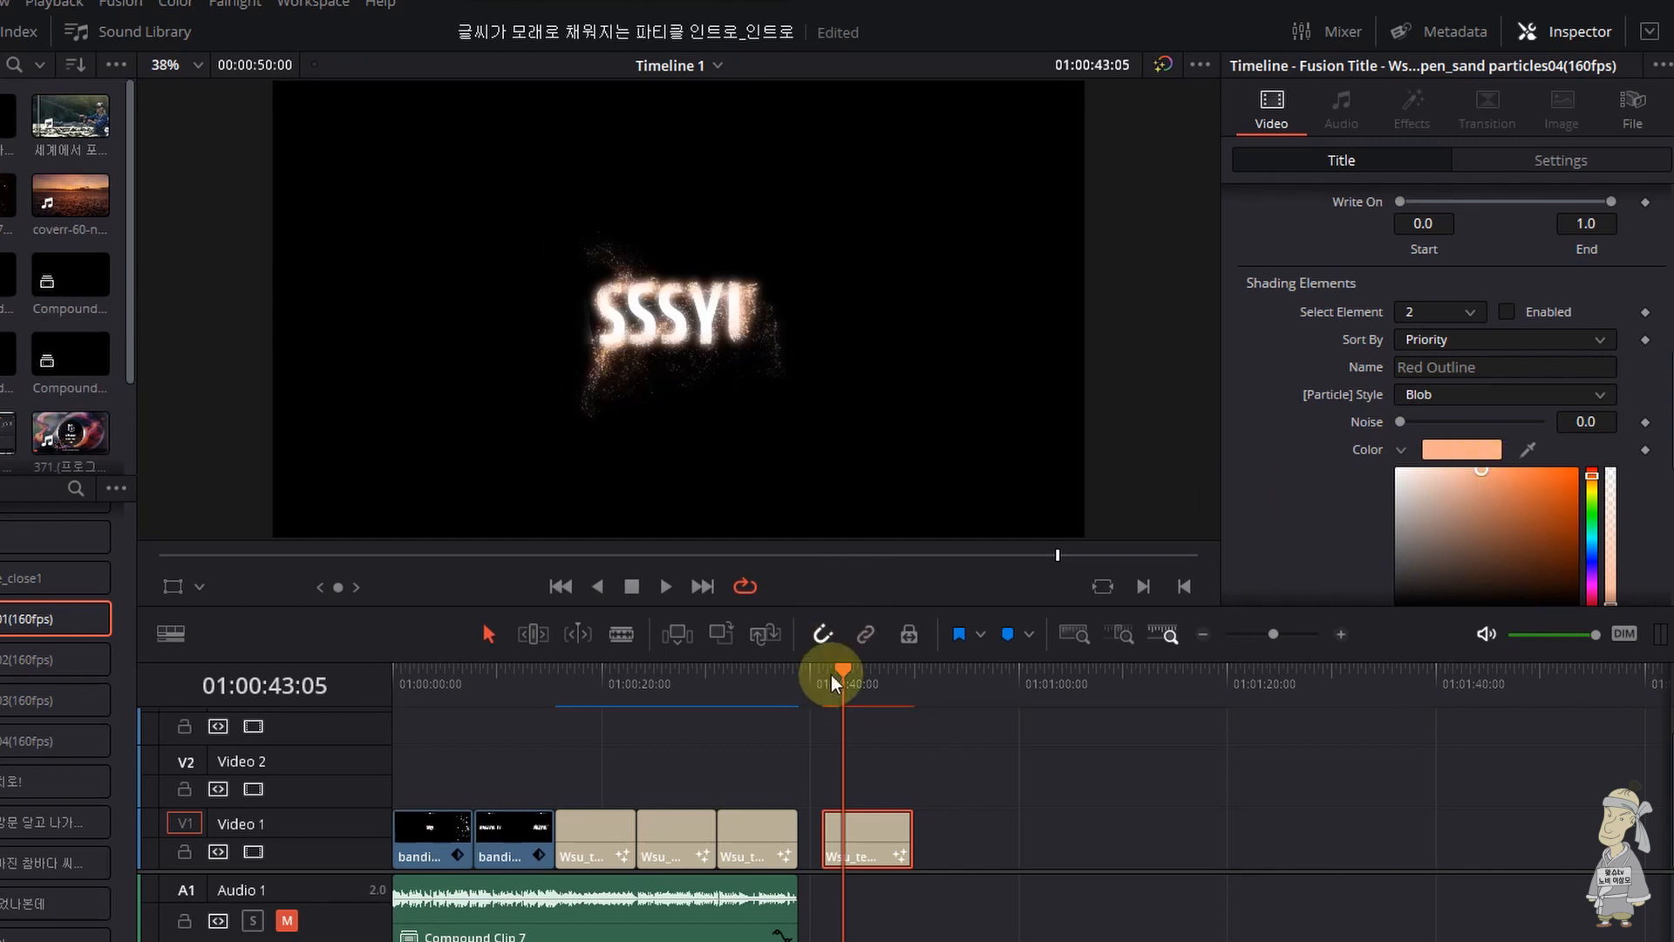
- Play the recolored title briefly and stop at 01:00:43:16 to check the new particle color
left_click(831, 674)
key("space")
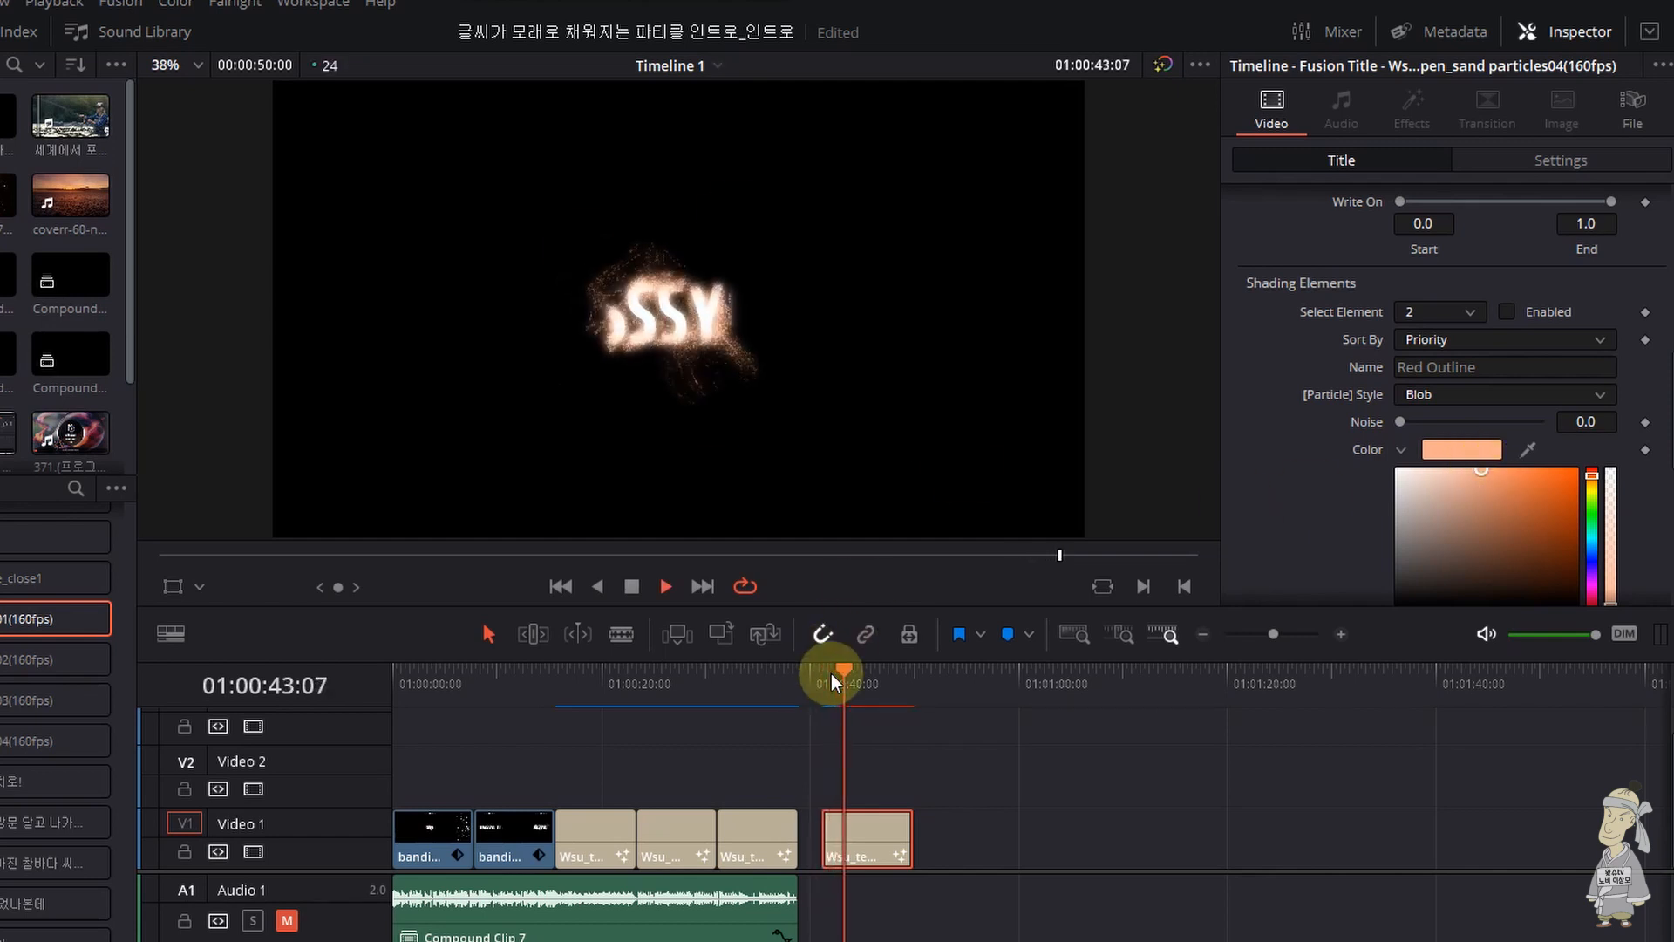
key("space")
scroll(1500, 457, "up", 2)
scroll(1500, 457, "down", 2)
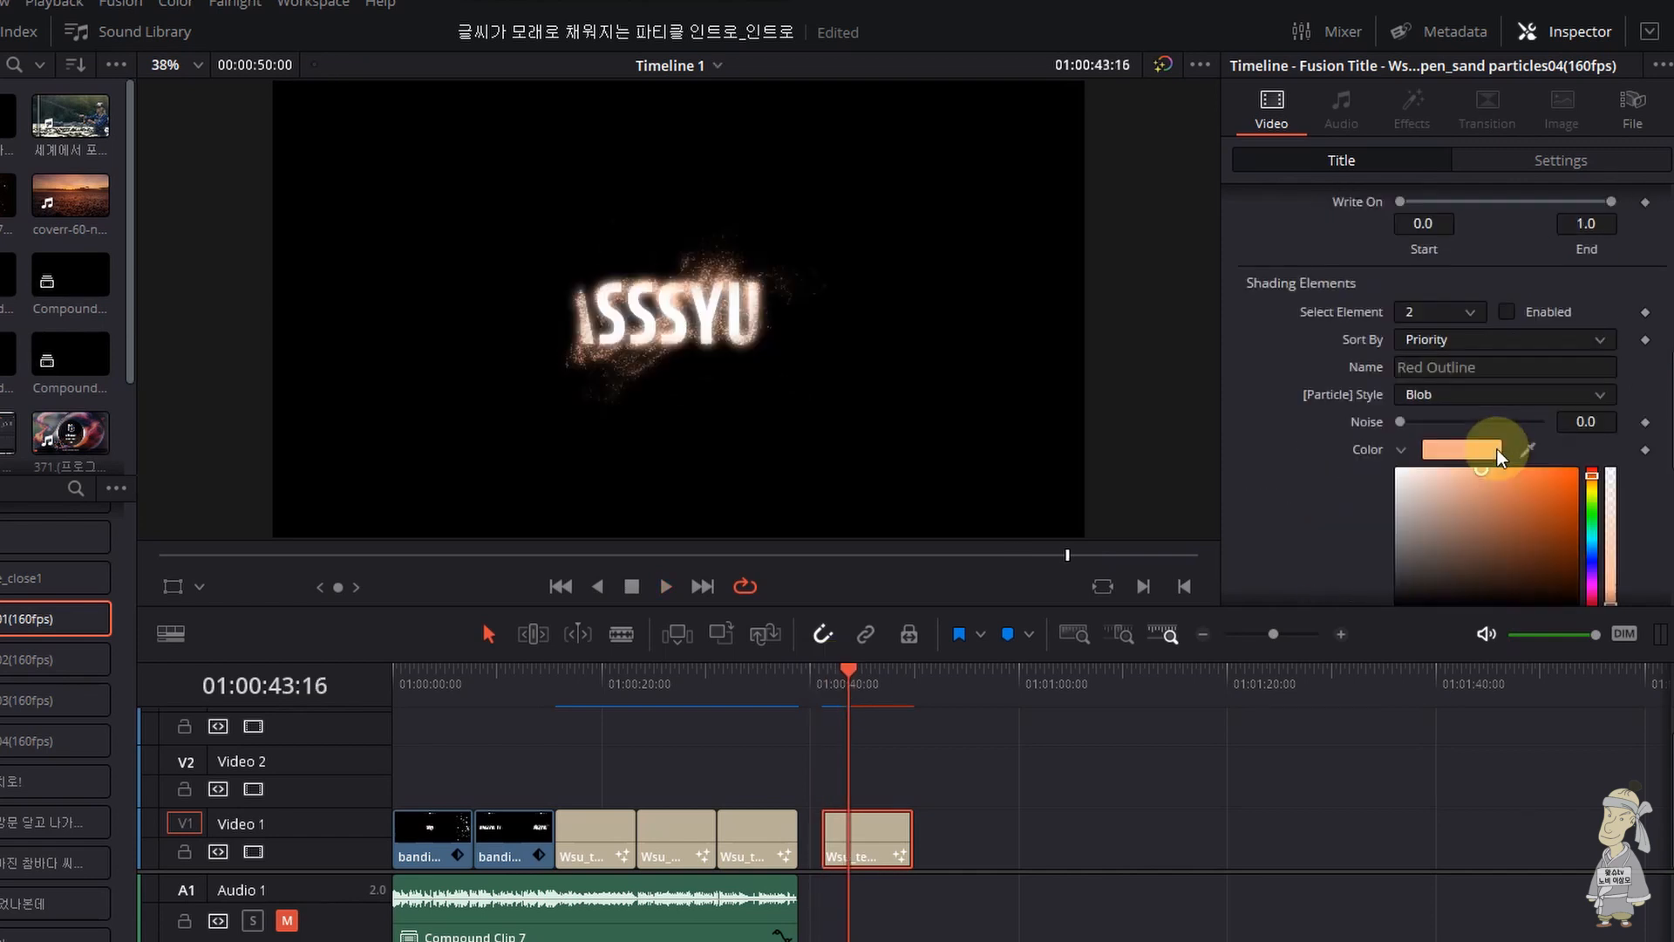
scroll(1499, 448, "down", 2)
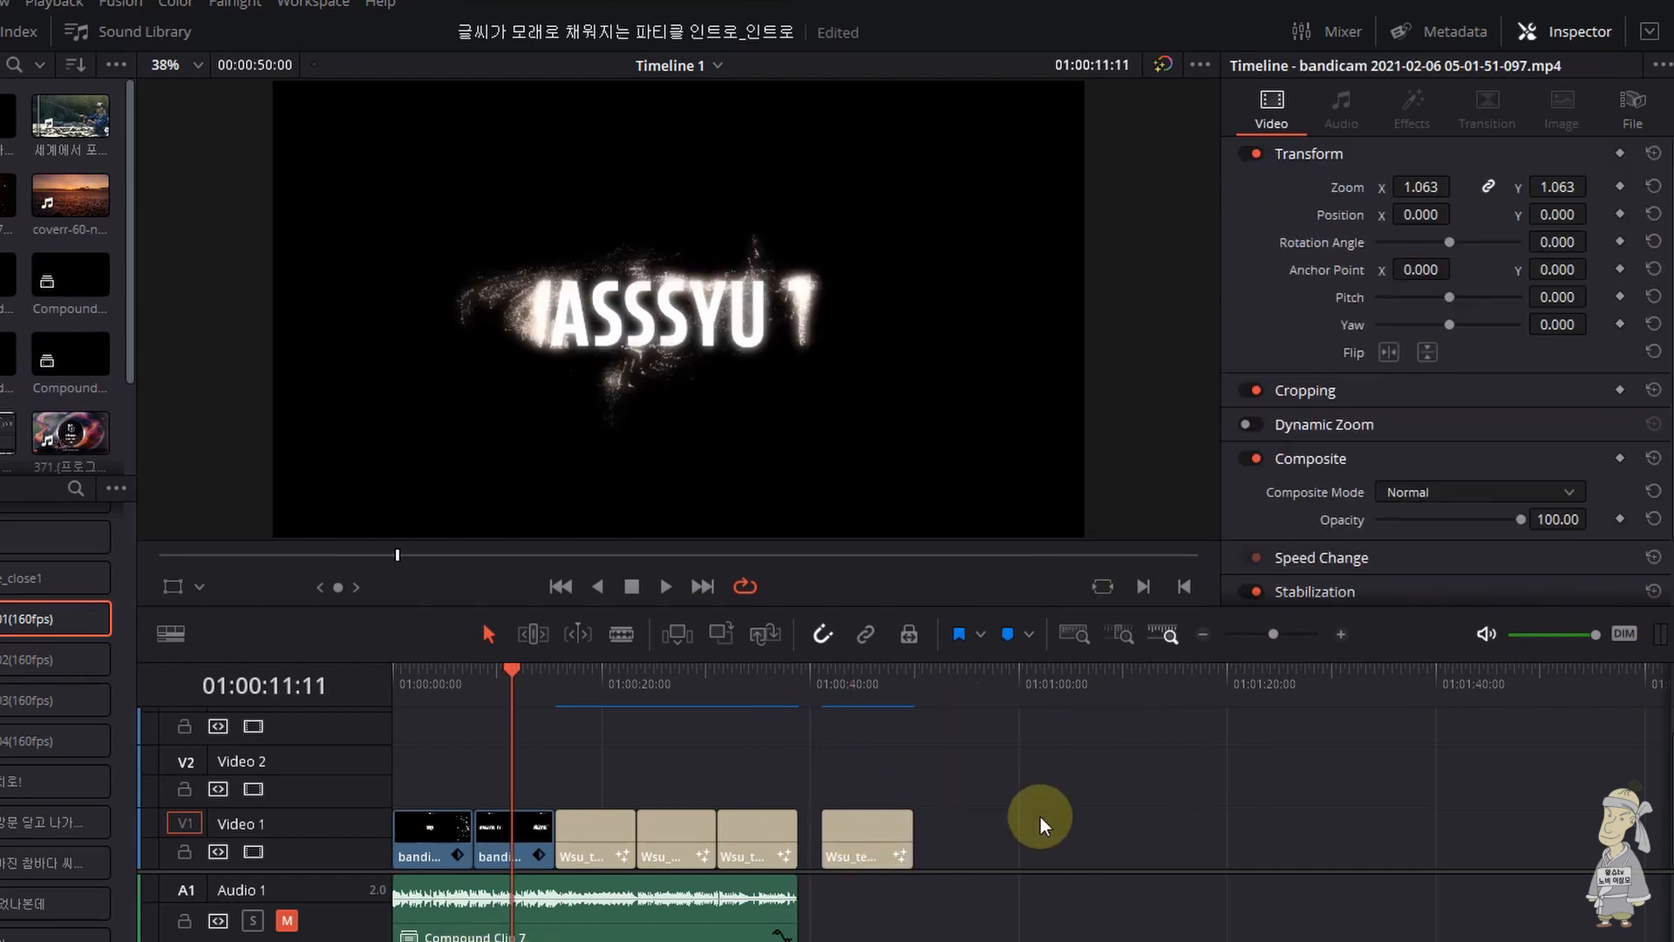
- Preview the middle sand particles titles on the timeline, ending at 01:00:26:21
left_click(666, 677)
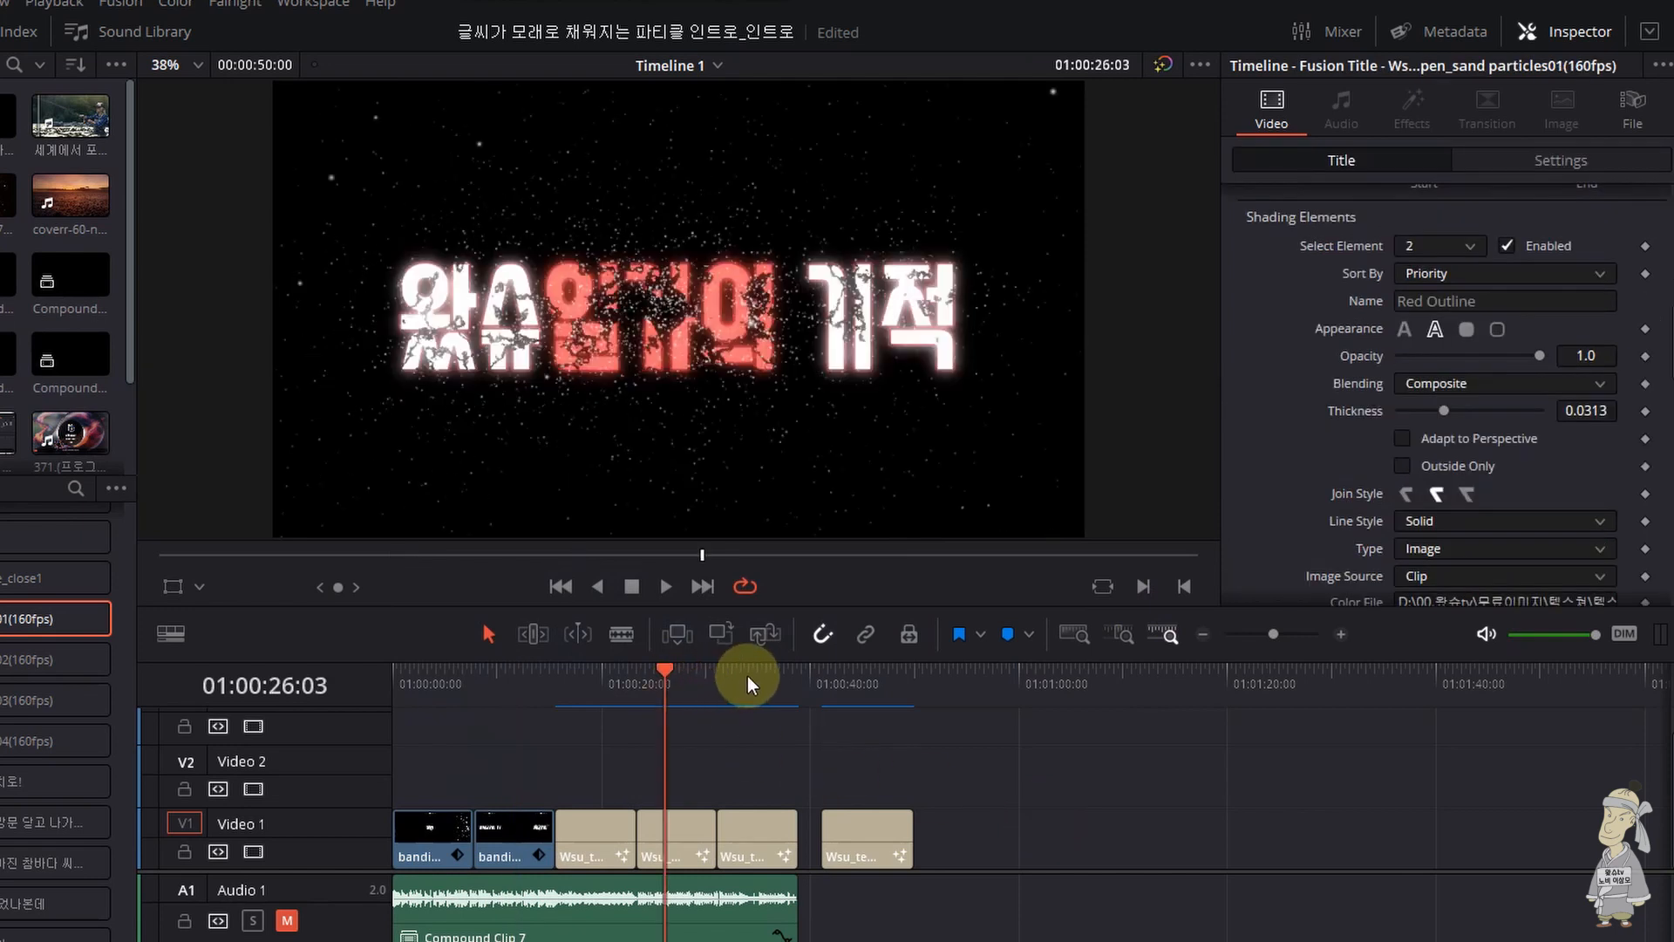
left_click(747, 675)
mouse_move(678, 684)
left_mouse_down()
mouse_move(748, 679)
mouse_move(674, 684)
left_mouse_up()
left_click(673, 684)
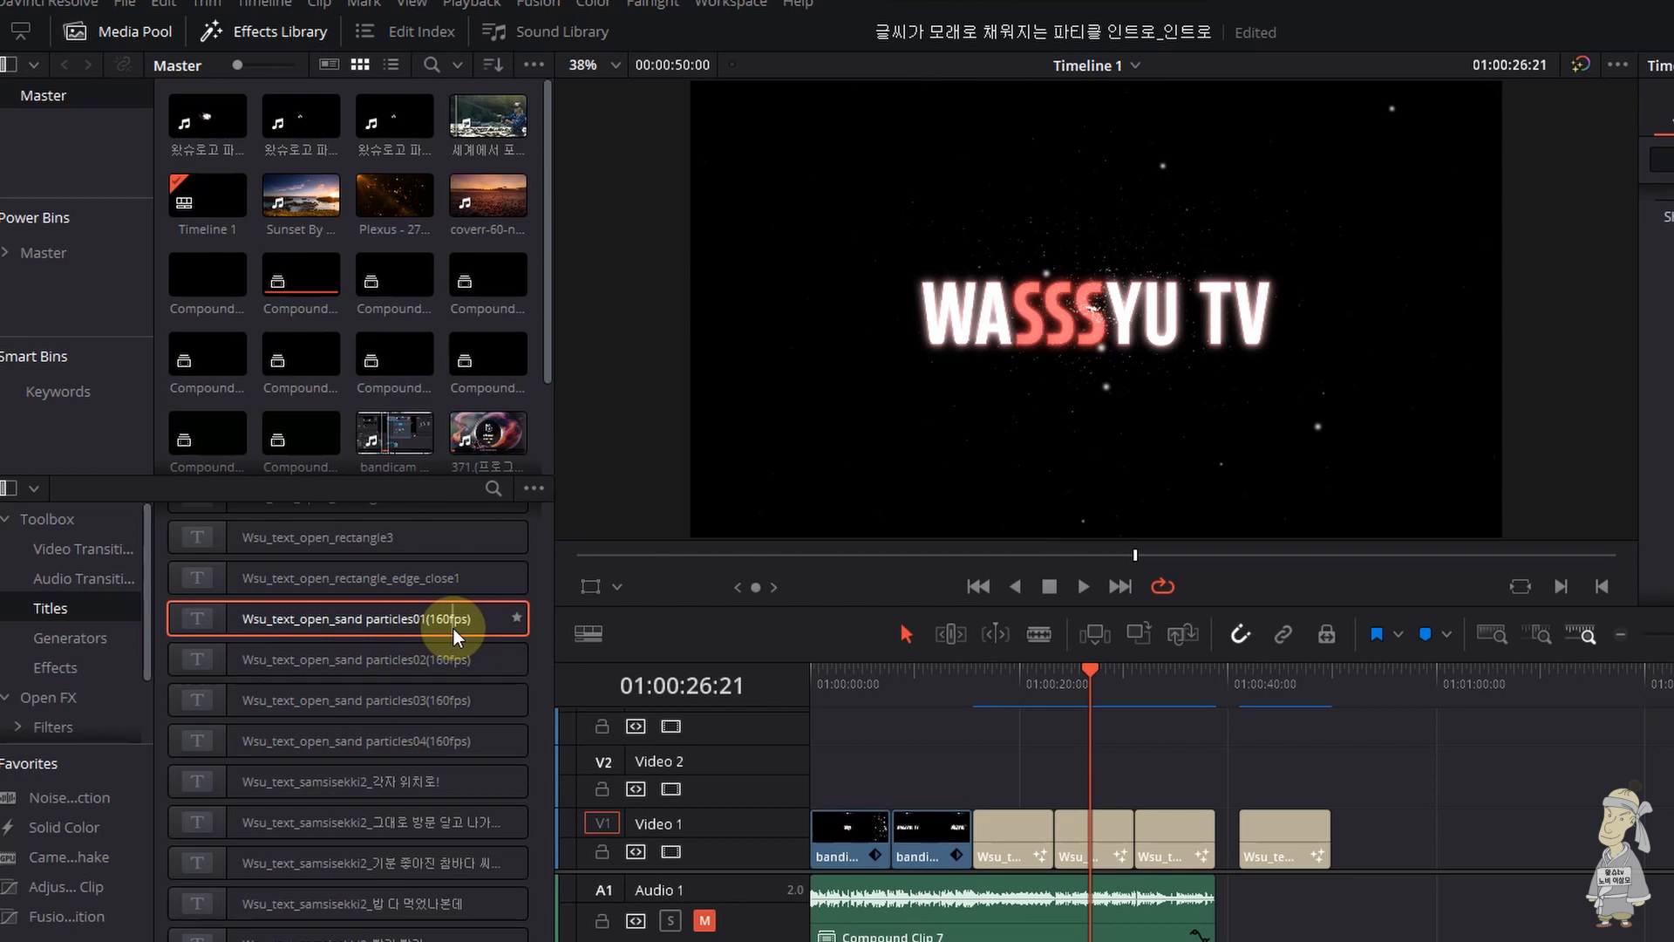
- Add the Wsu_text_open_sand particles01(160fps) title to Video 1 after the last title and check its clip duration
left_click_drag(244, 628, 1371, 831)
left_click(1393, 689)
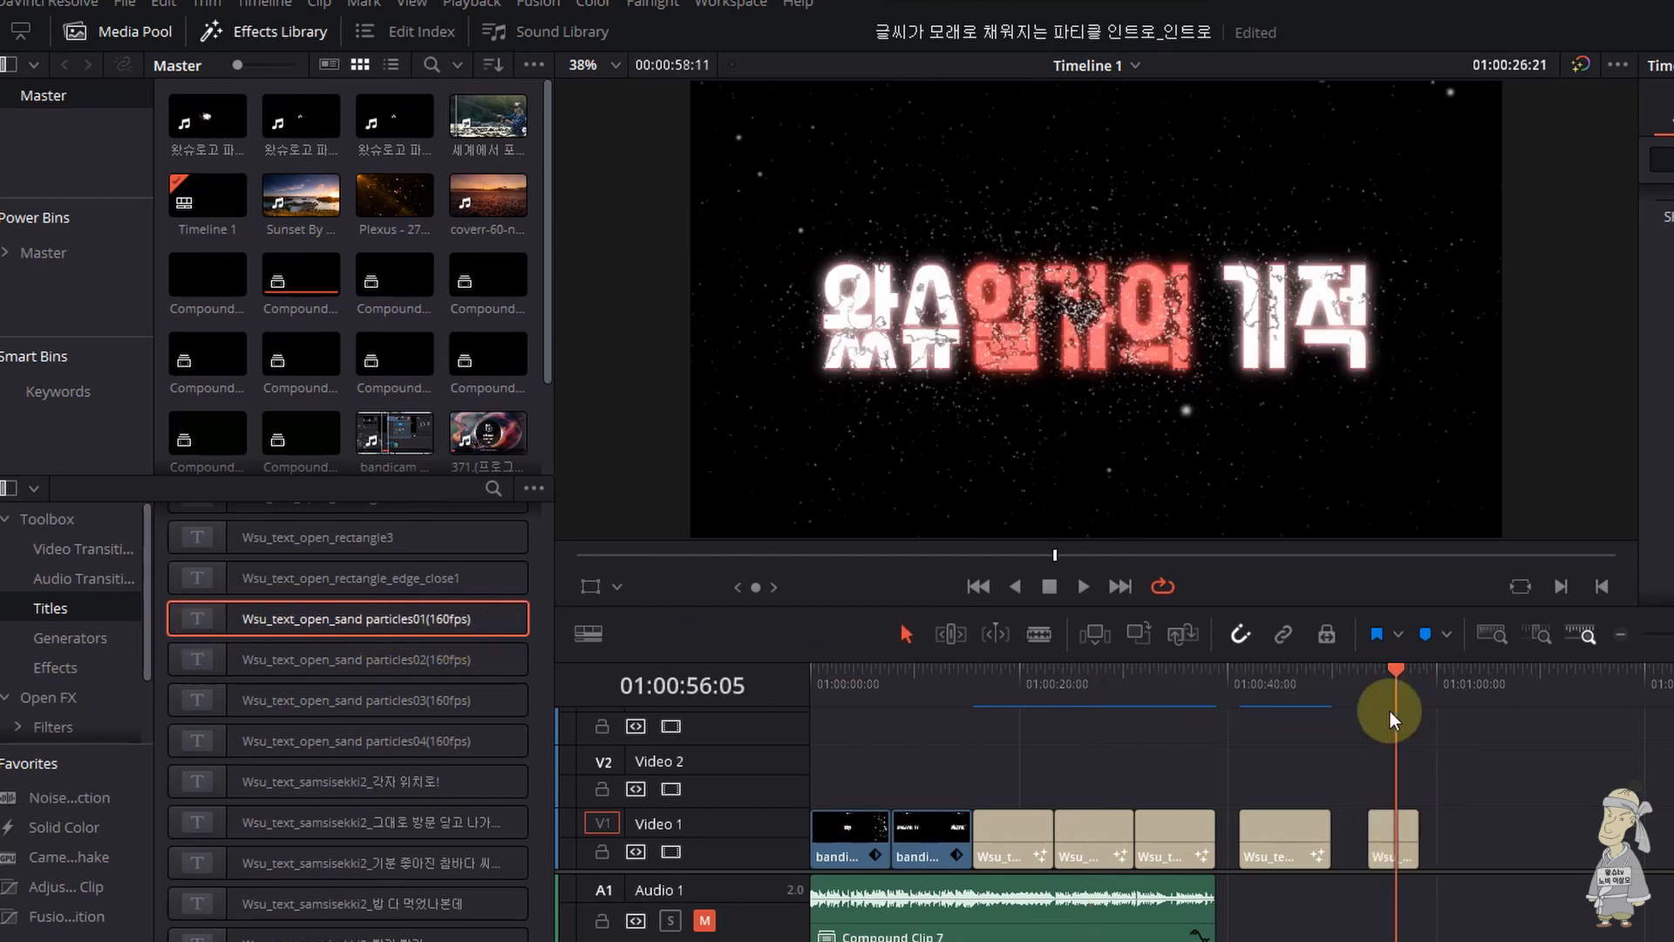
left_click(1384, 833)
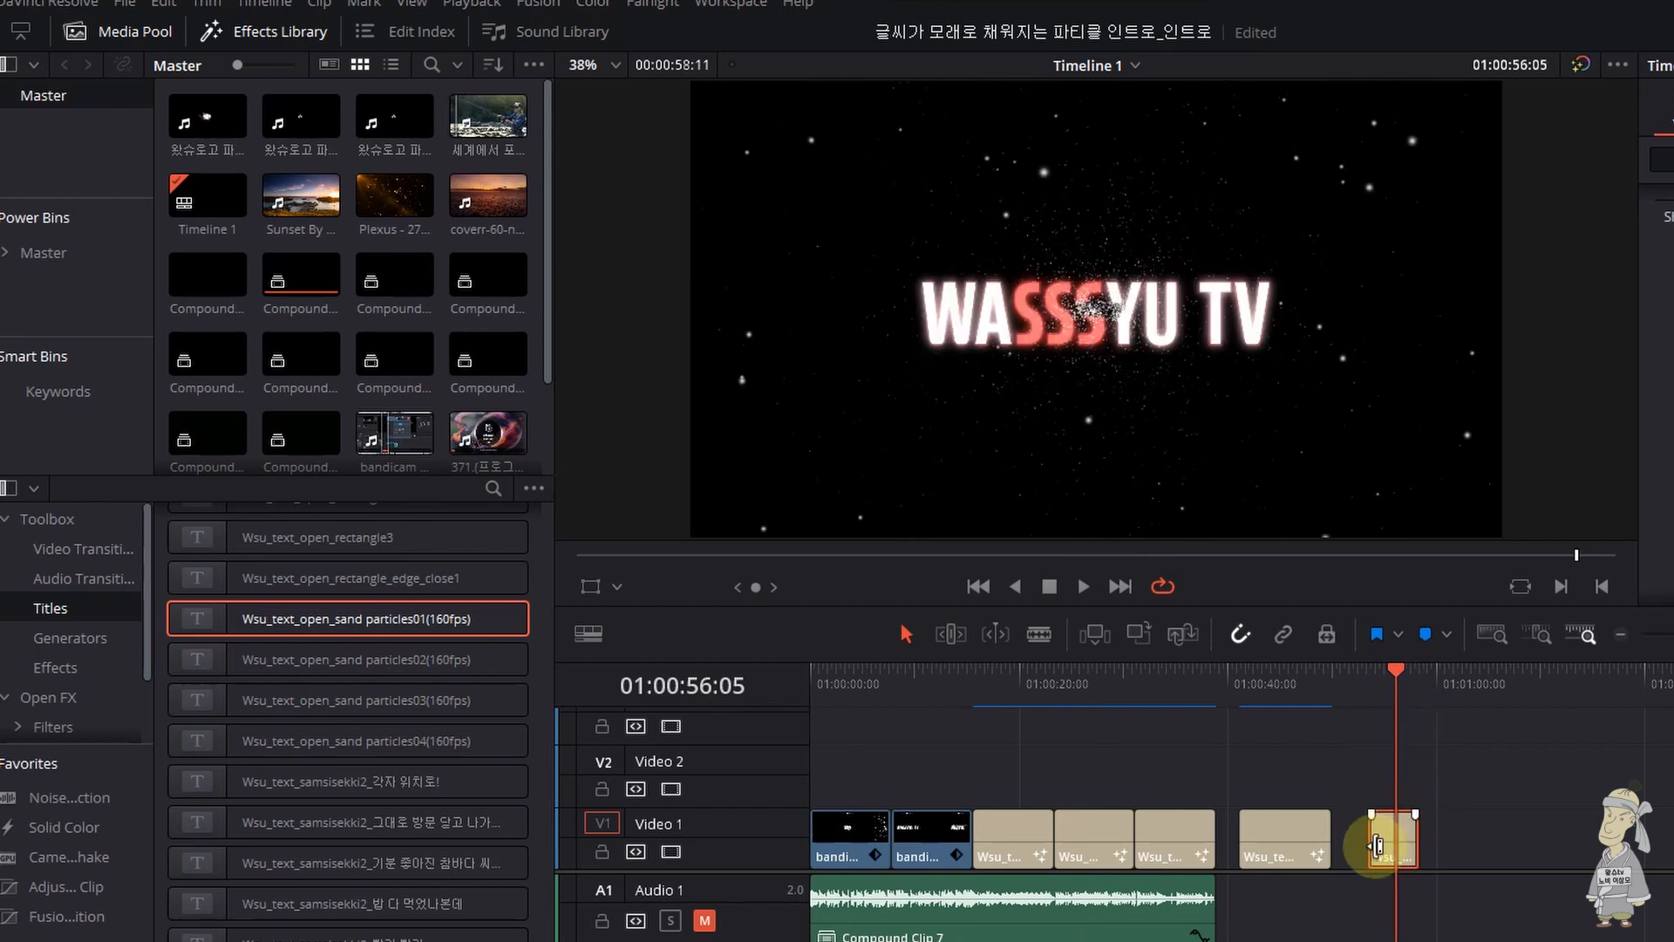
right_click(1386, 842)
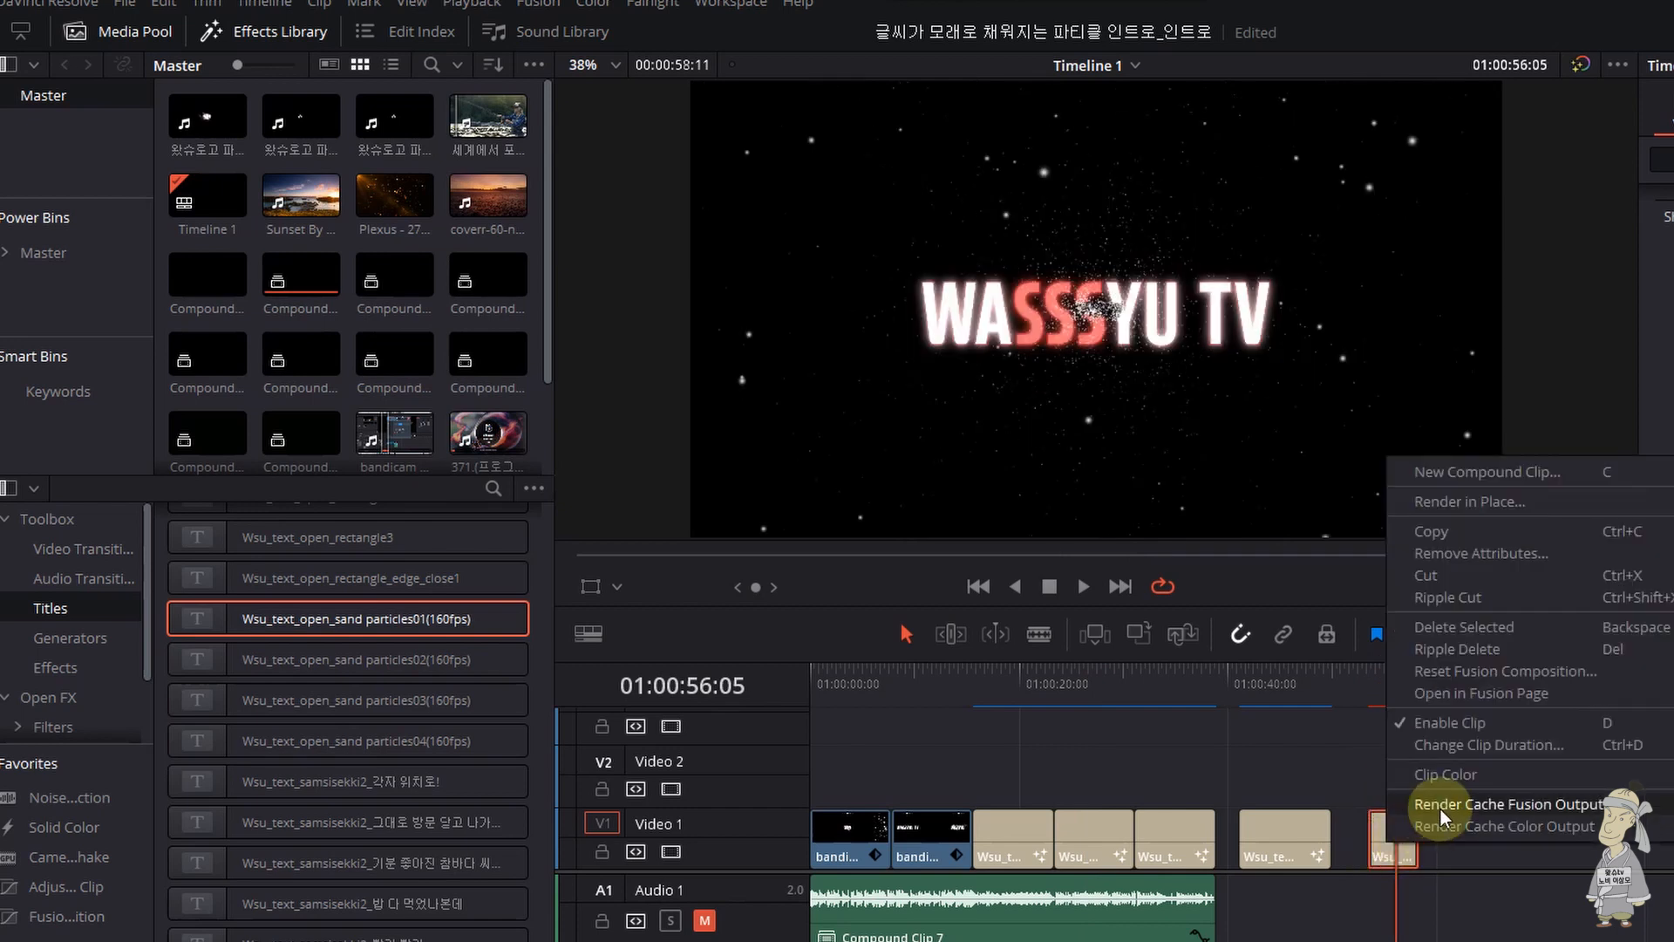
left_click(1479, 745)
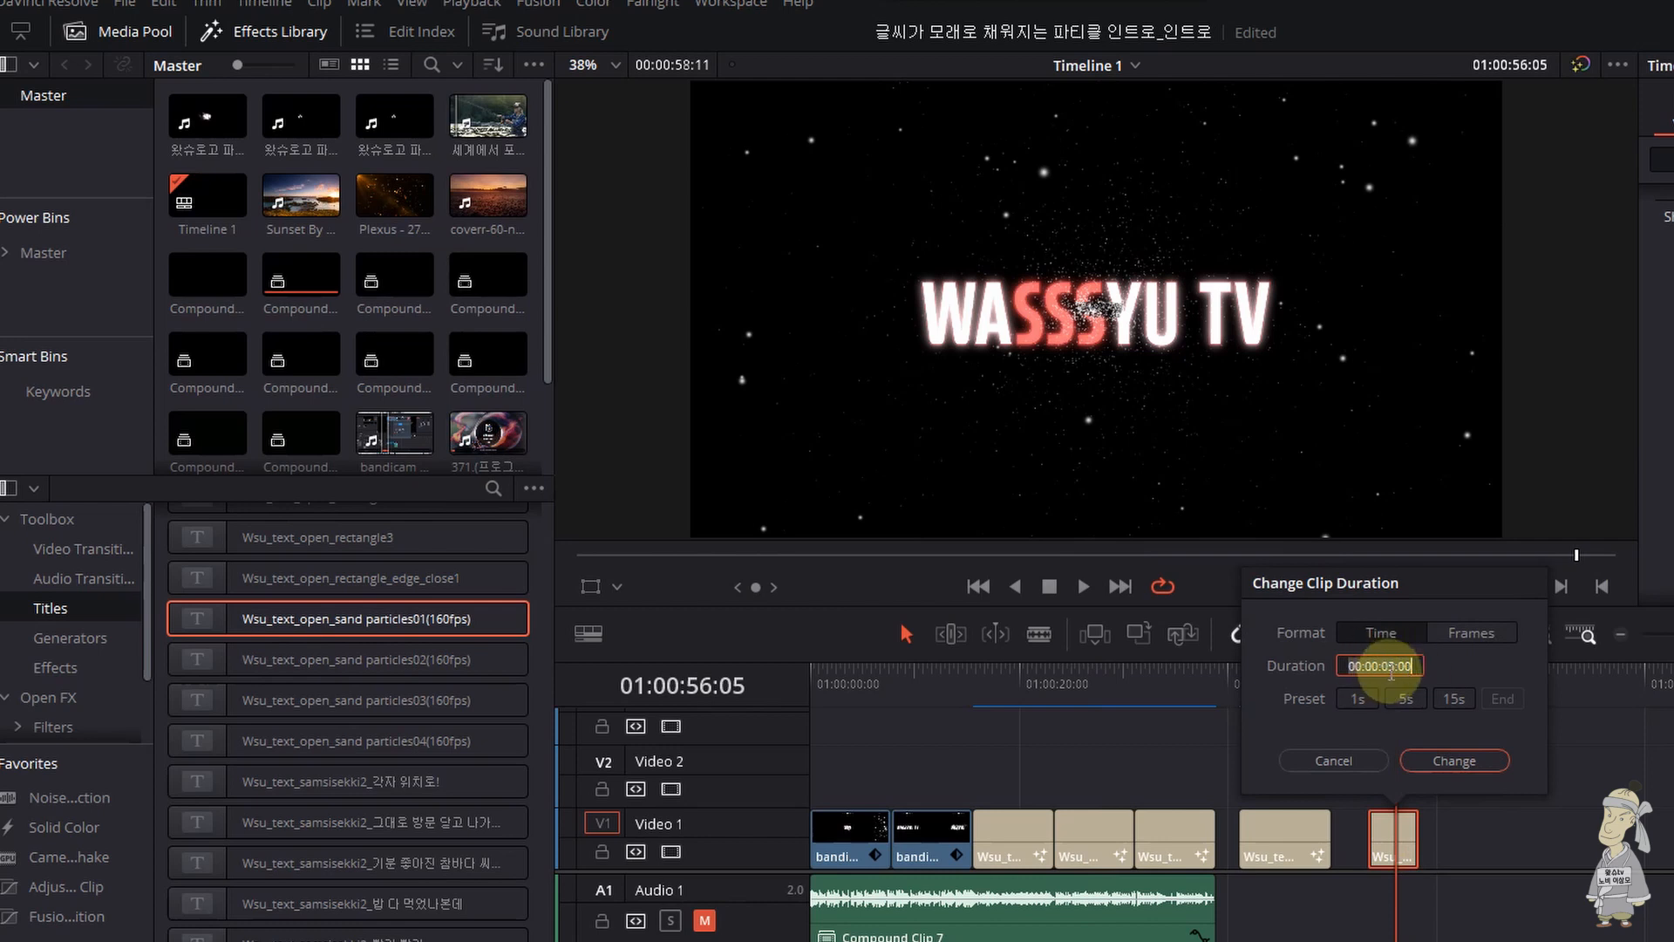
left_click(1351, 757)
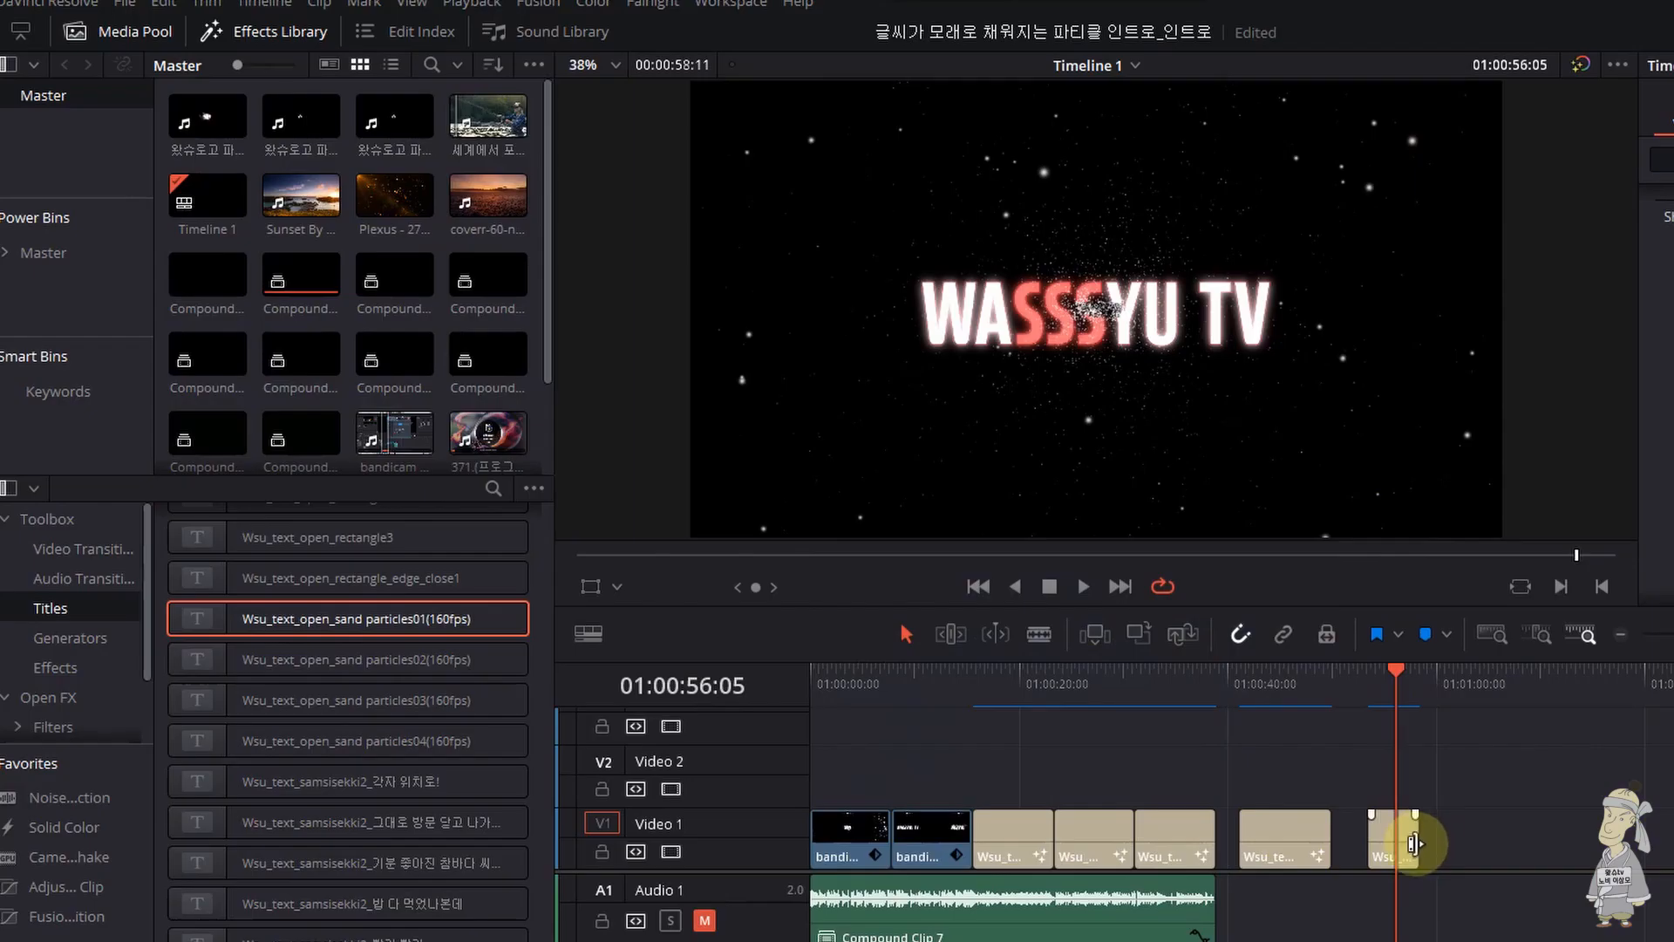
- Inspect the added title's ending at 01:00:58:01, then scrub back through its animation to 01:00:54:20
left_click_drag(1388, 692, 1416, 687)
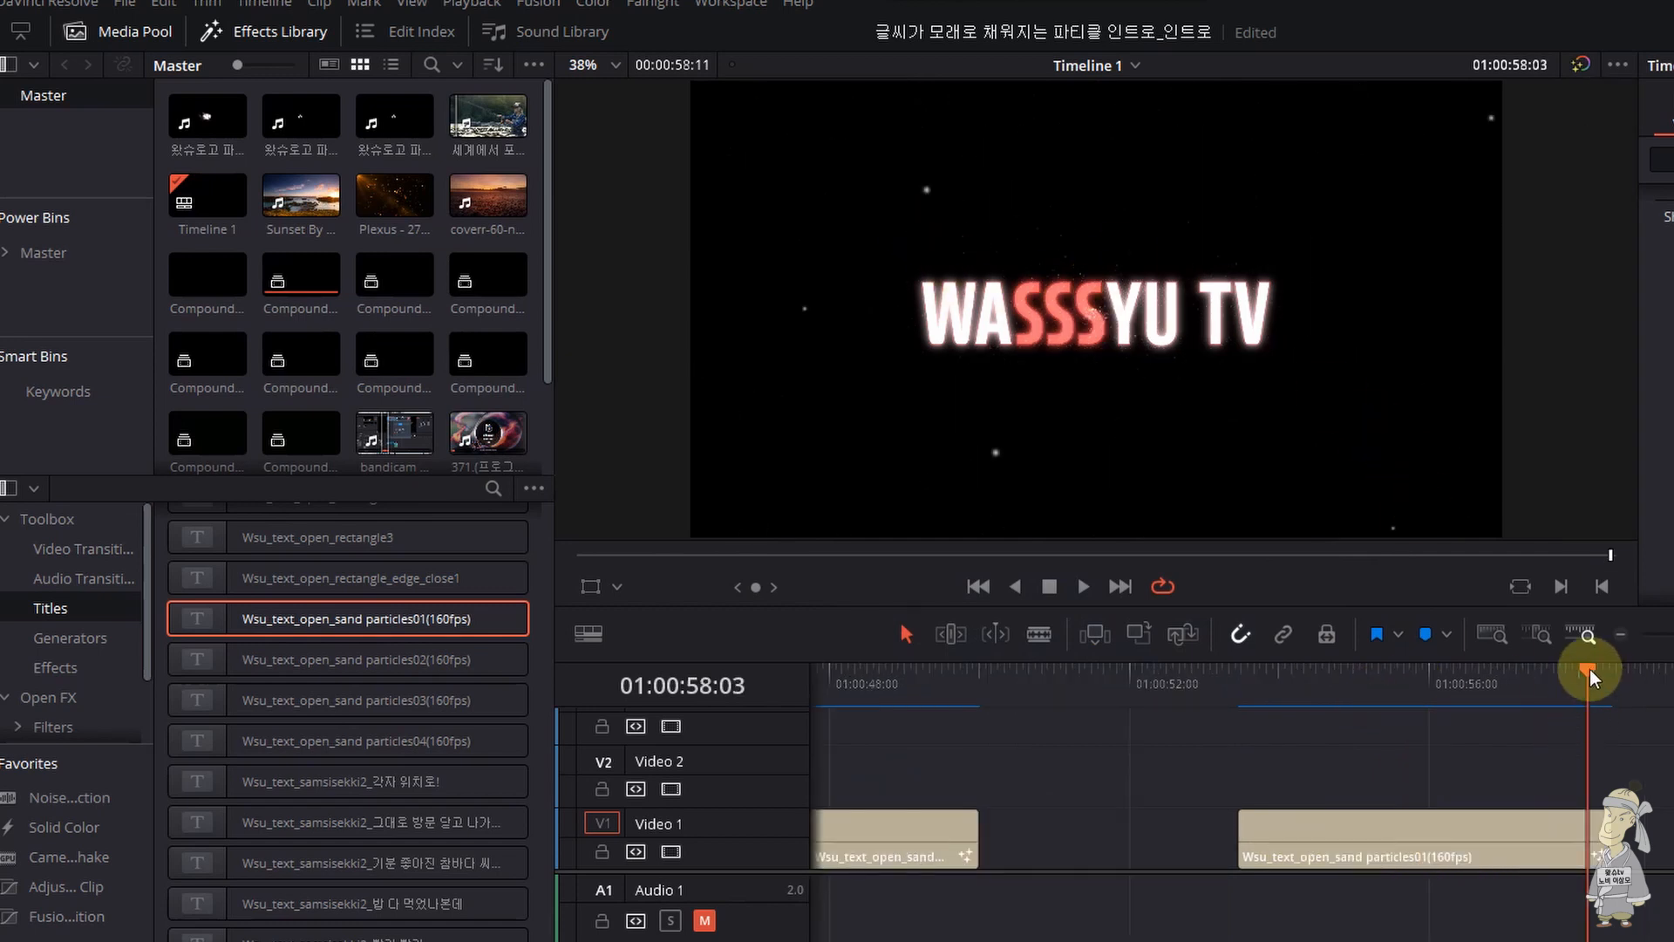
left_click_drag(1589, 668, 1582, 669)
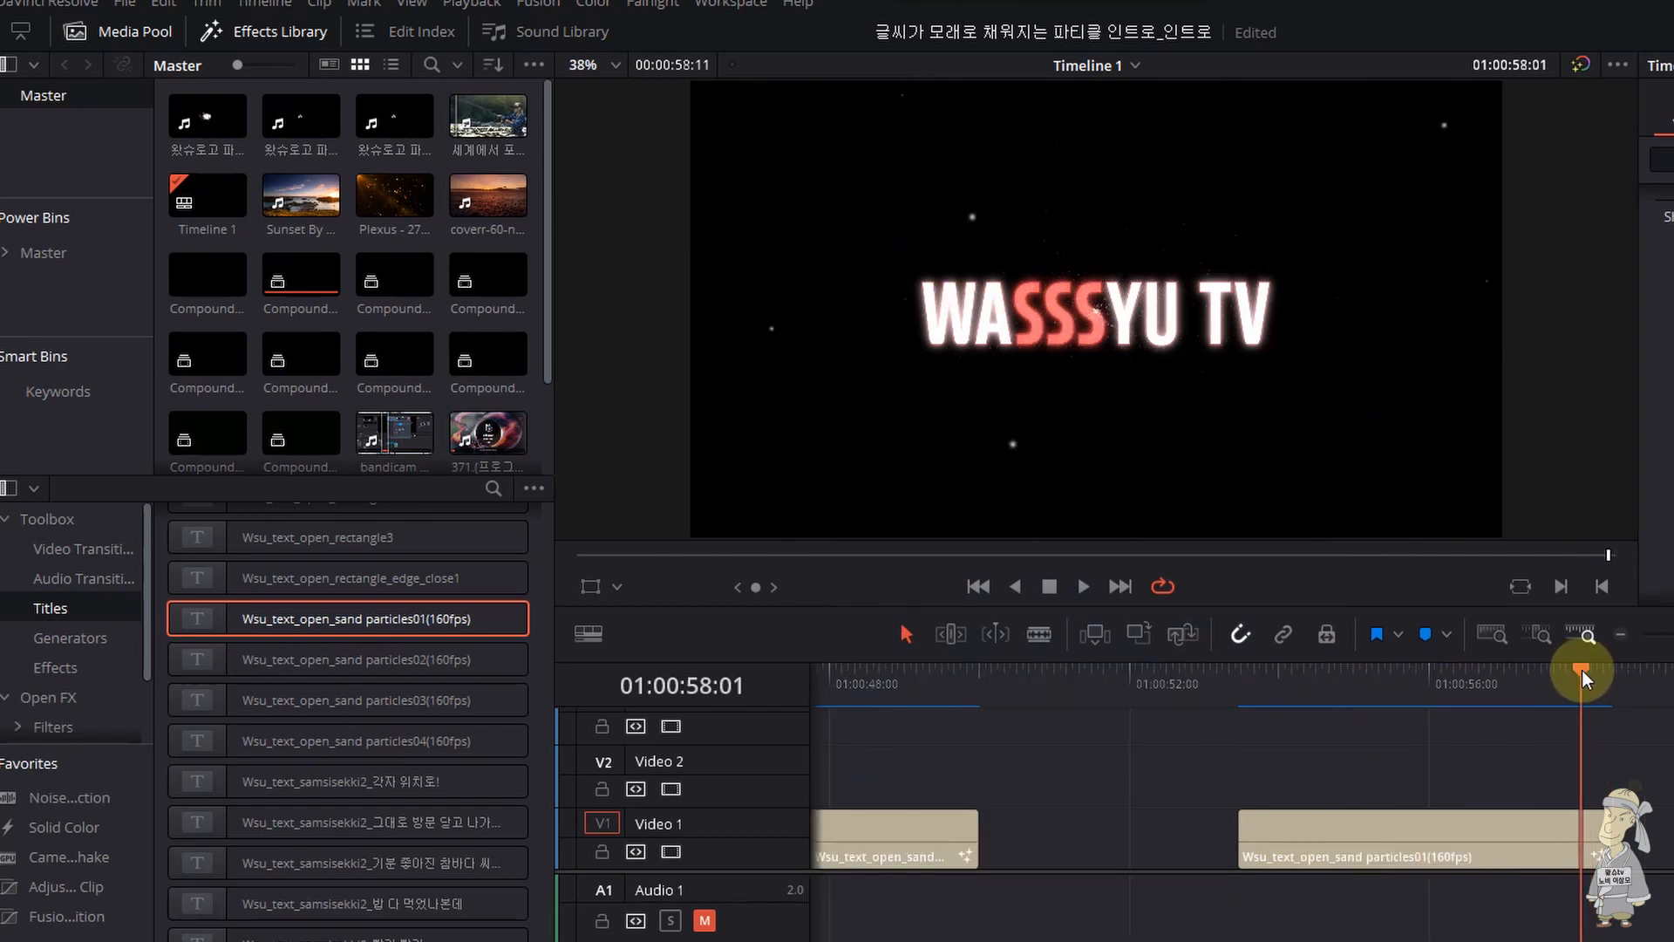
left_click(1420, 832)
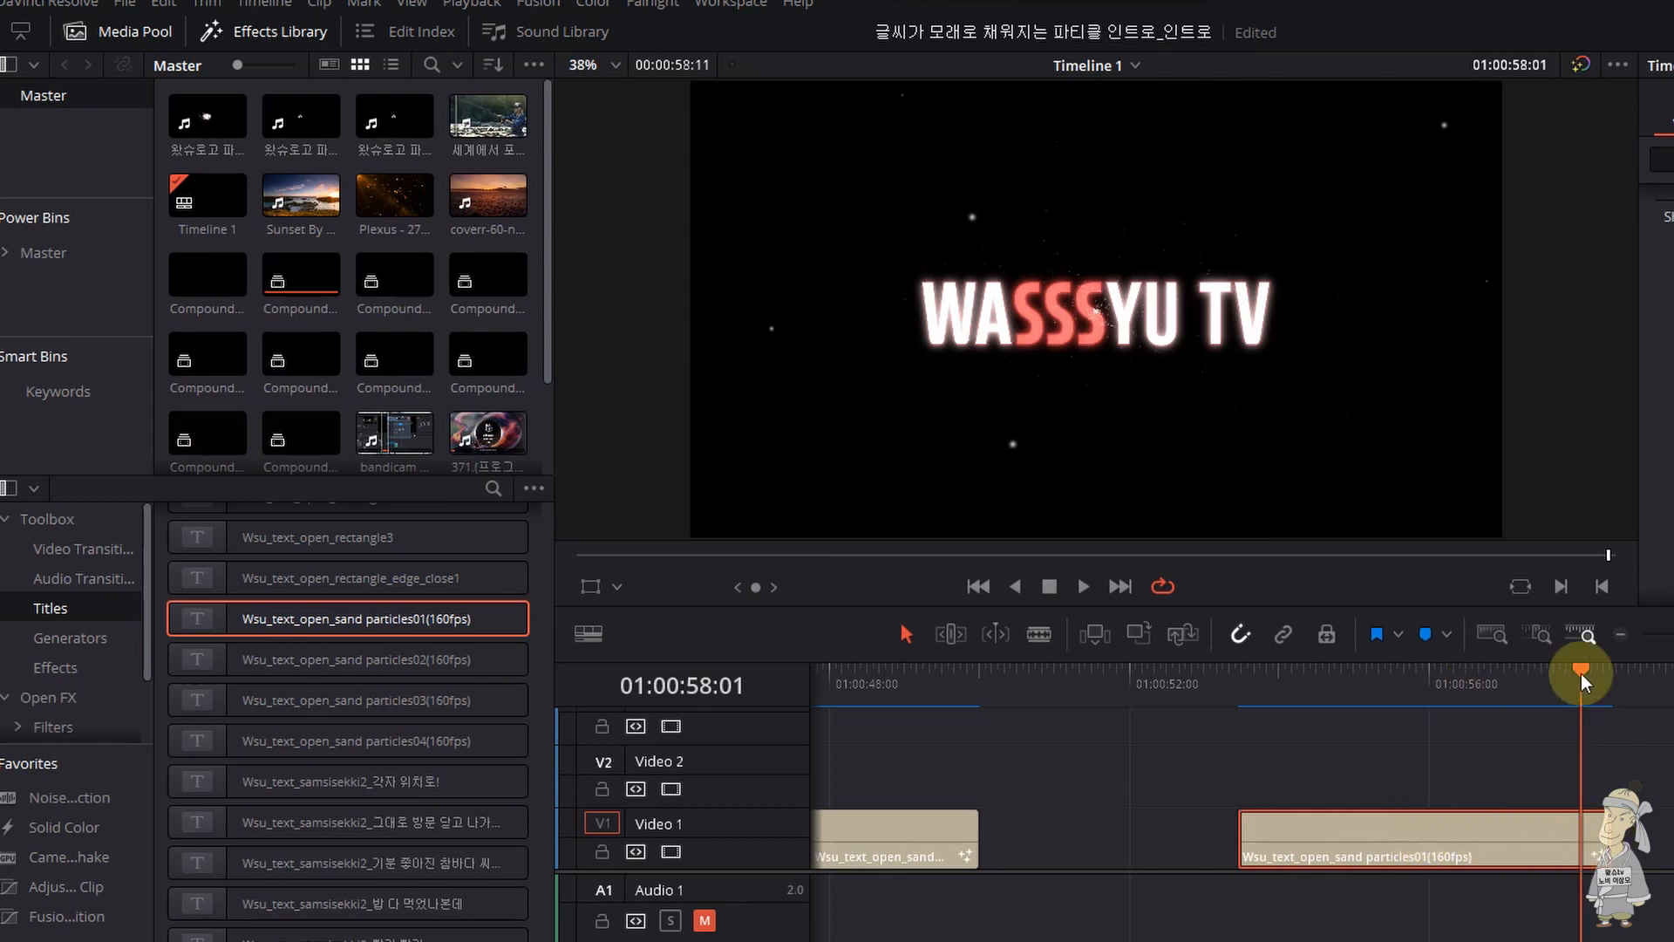
left_click_drag(1581, 674, 1333, 707)
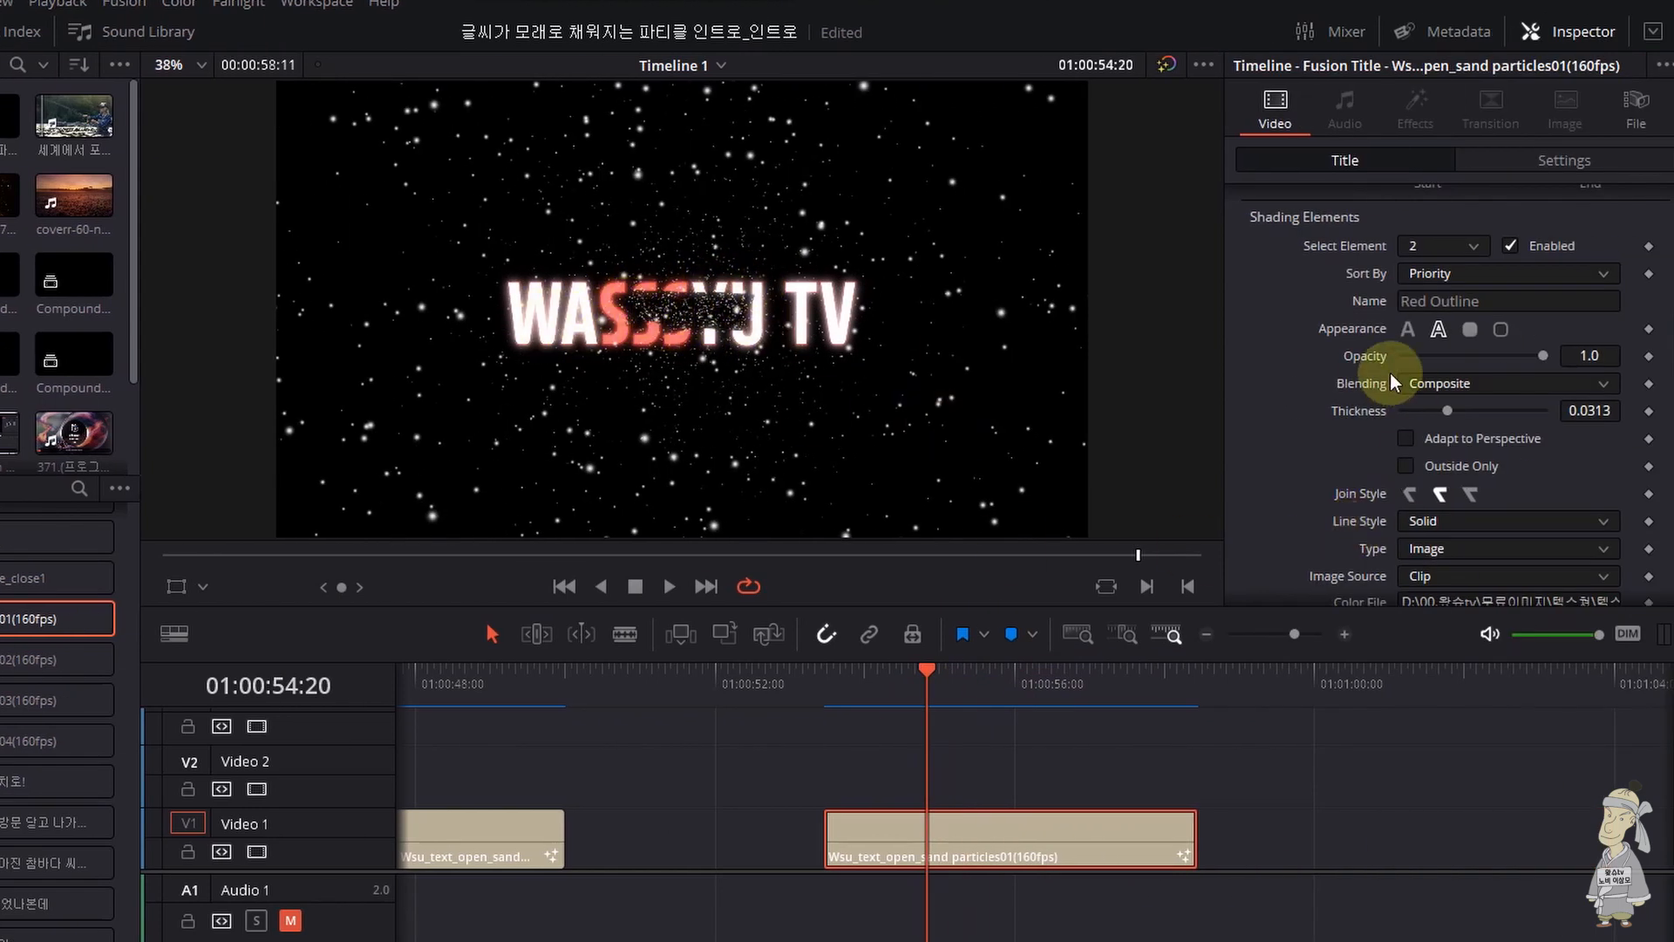
- Open the title's WASSSYU TV text for editing and scrub the particle animation to 01:00:58:02
scroll(1376, 380, "up", 10)
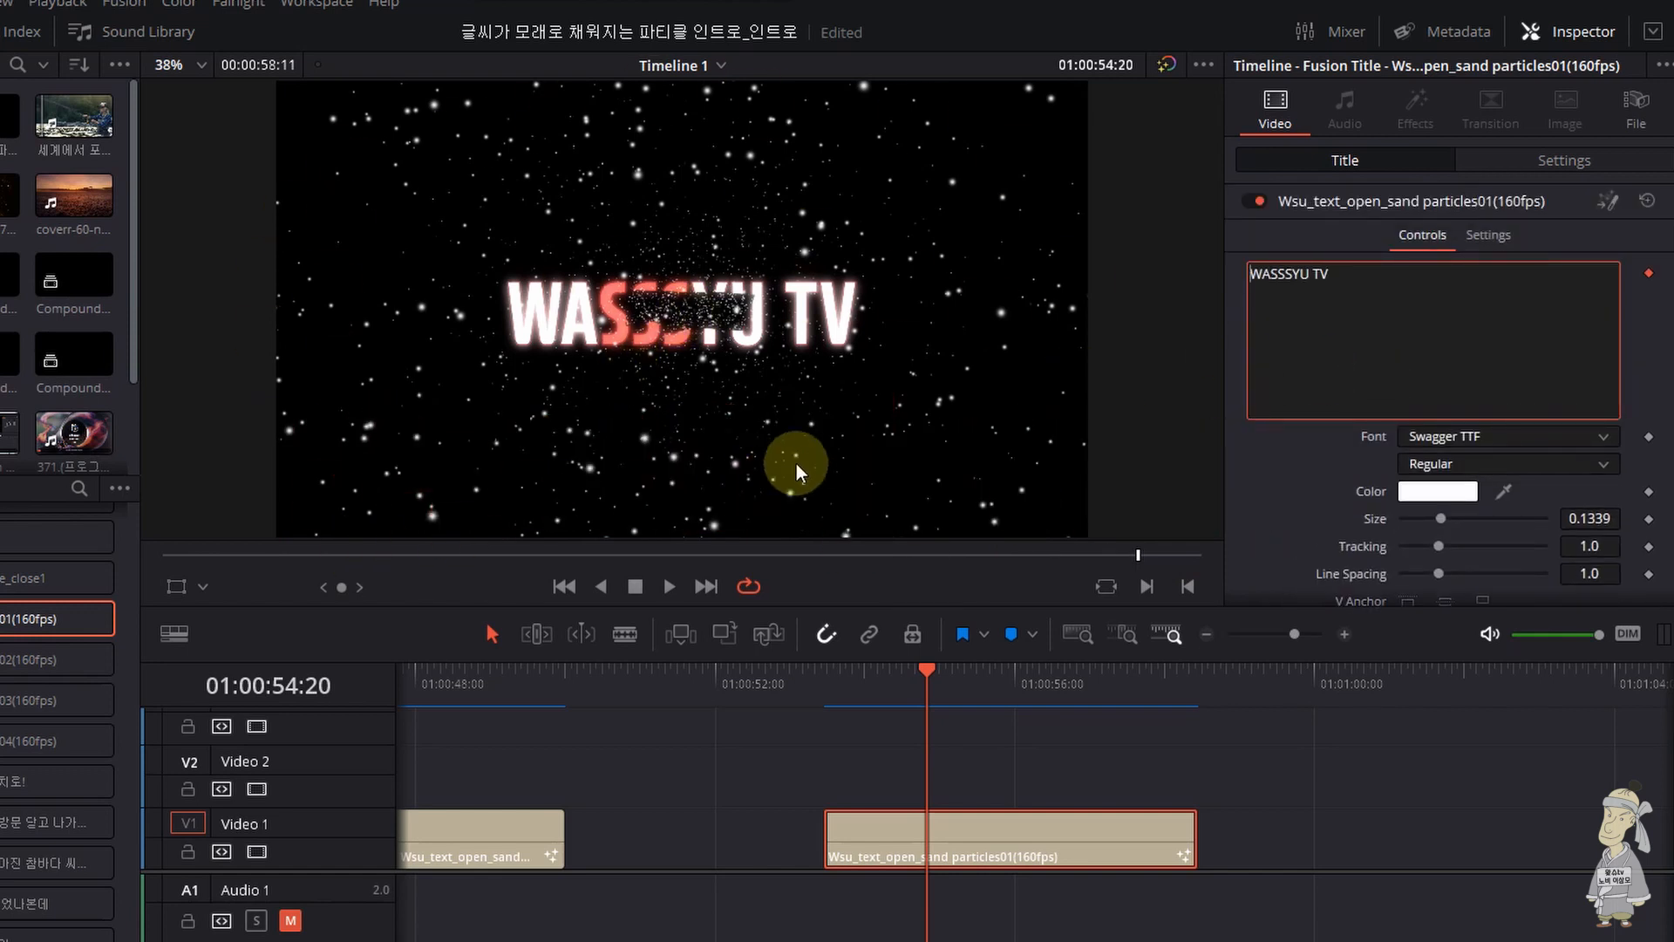
left_click(1375, 329)
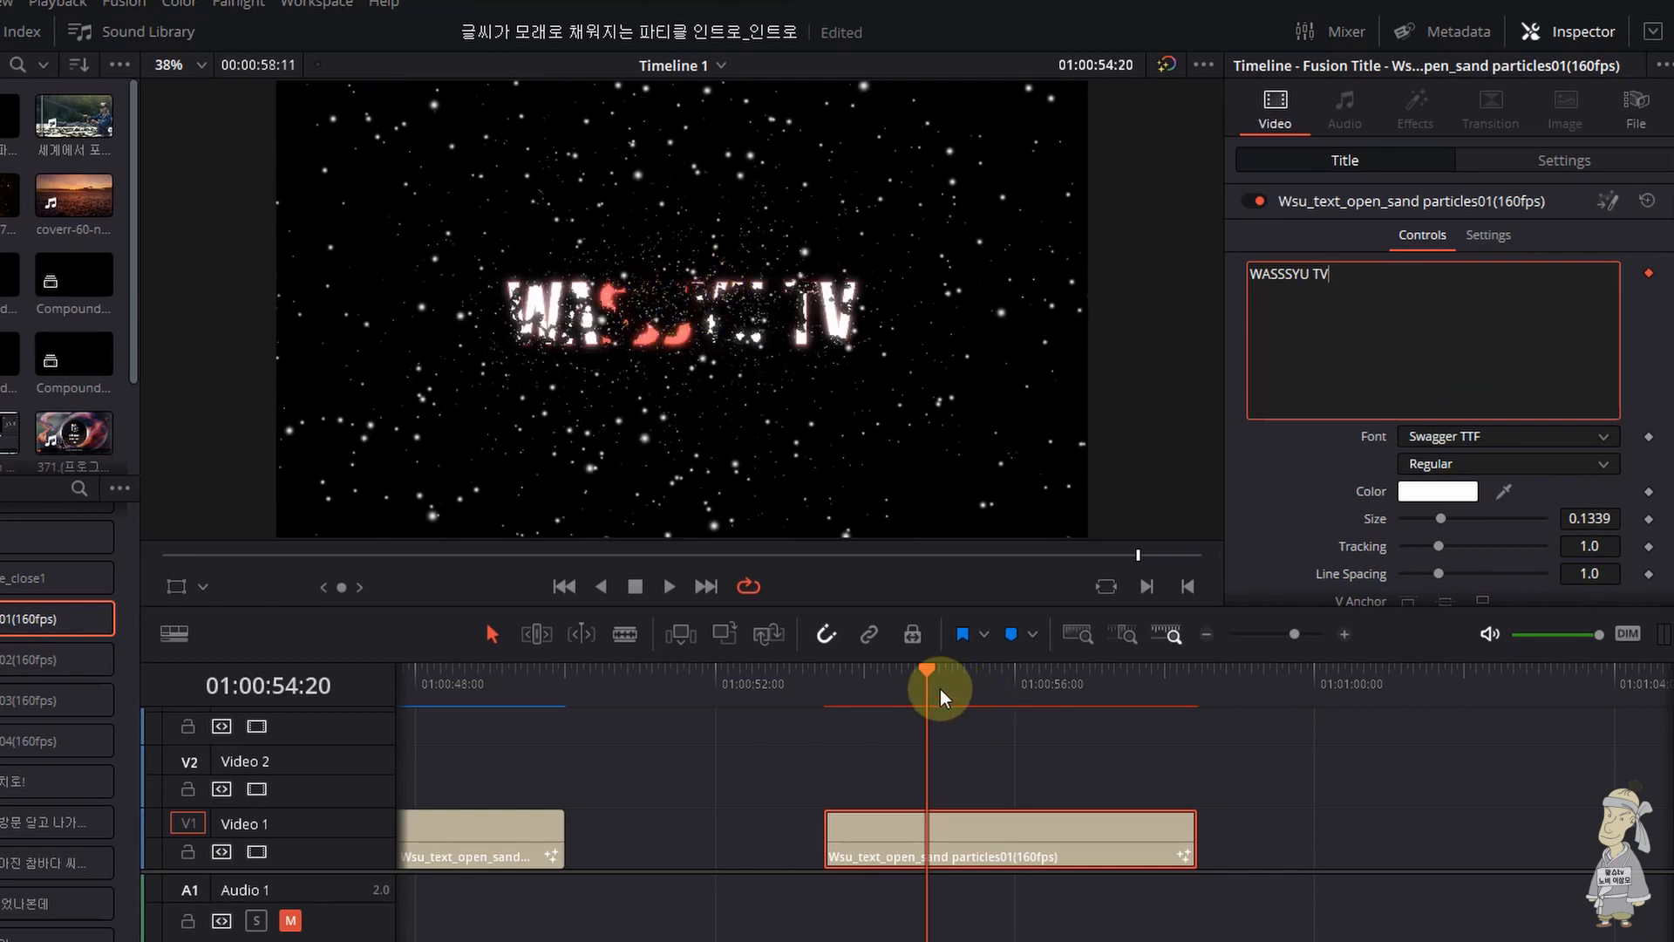
left_click_drag(941, 689, 1171, 696)
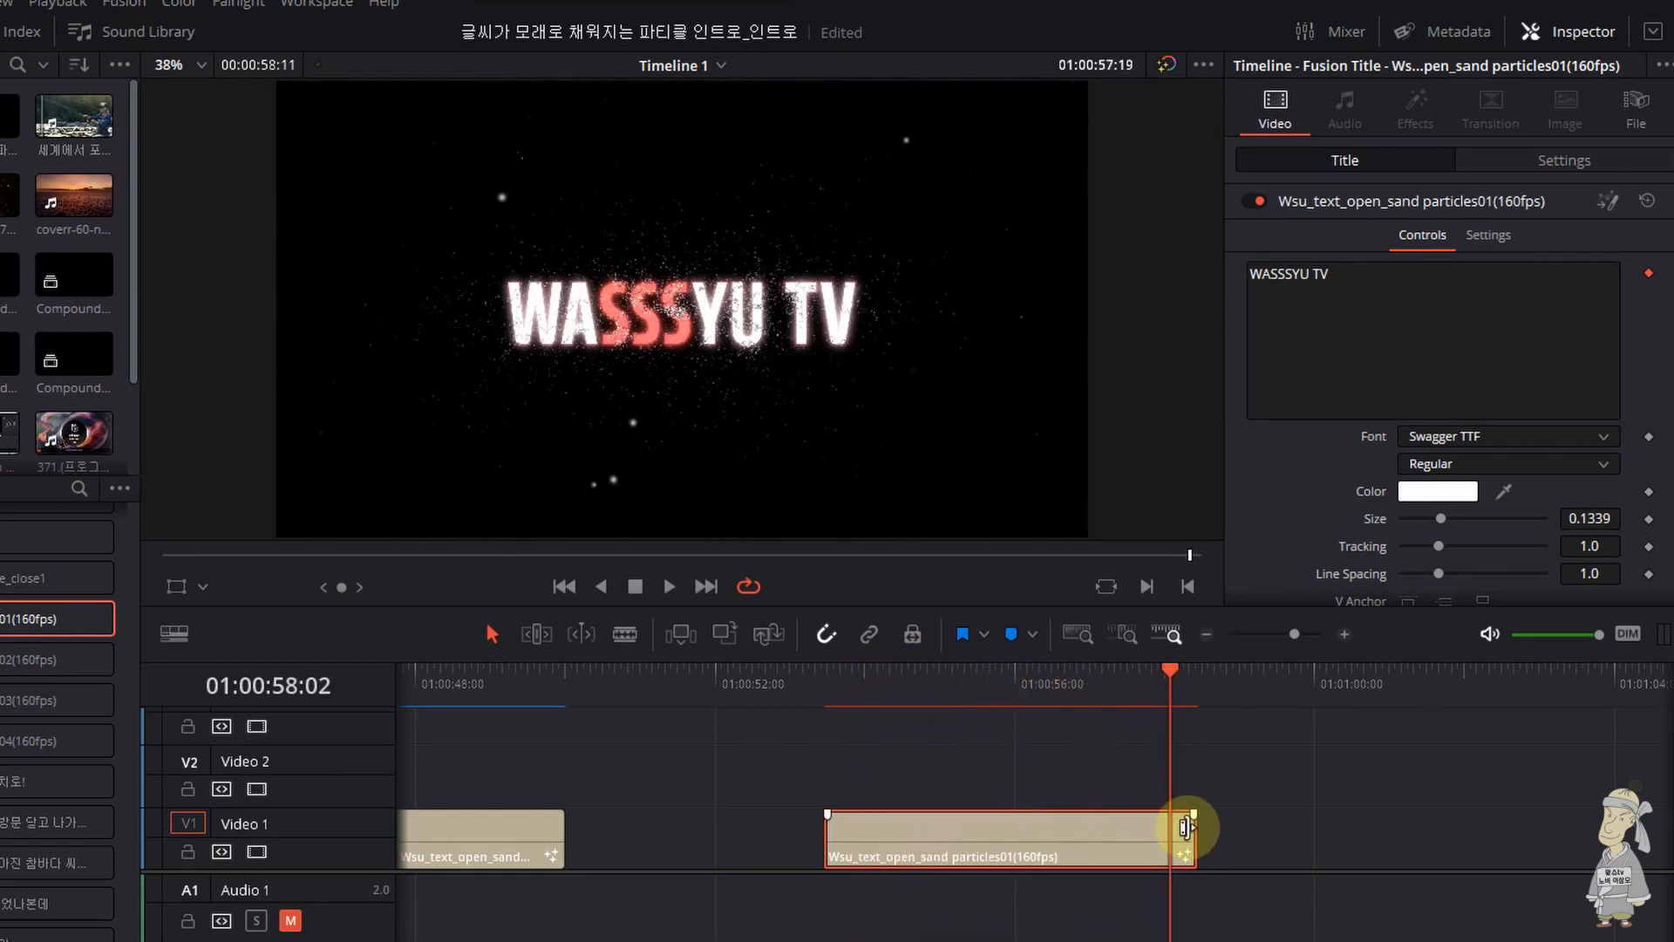
- Extend the end of the added particles01 title by 02:08 to a duration of 07:08
left_click_drag(1186, 827, 1317, 843)
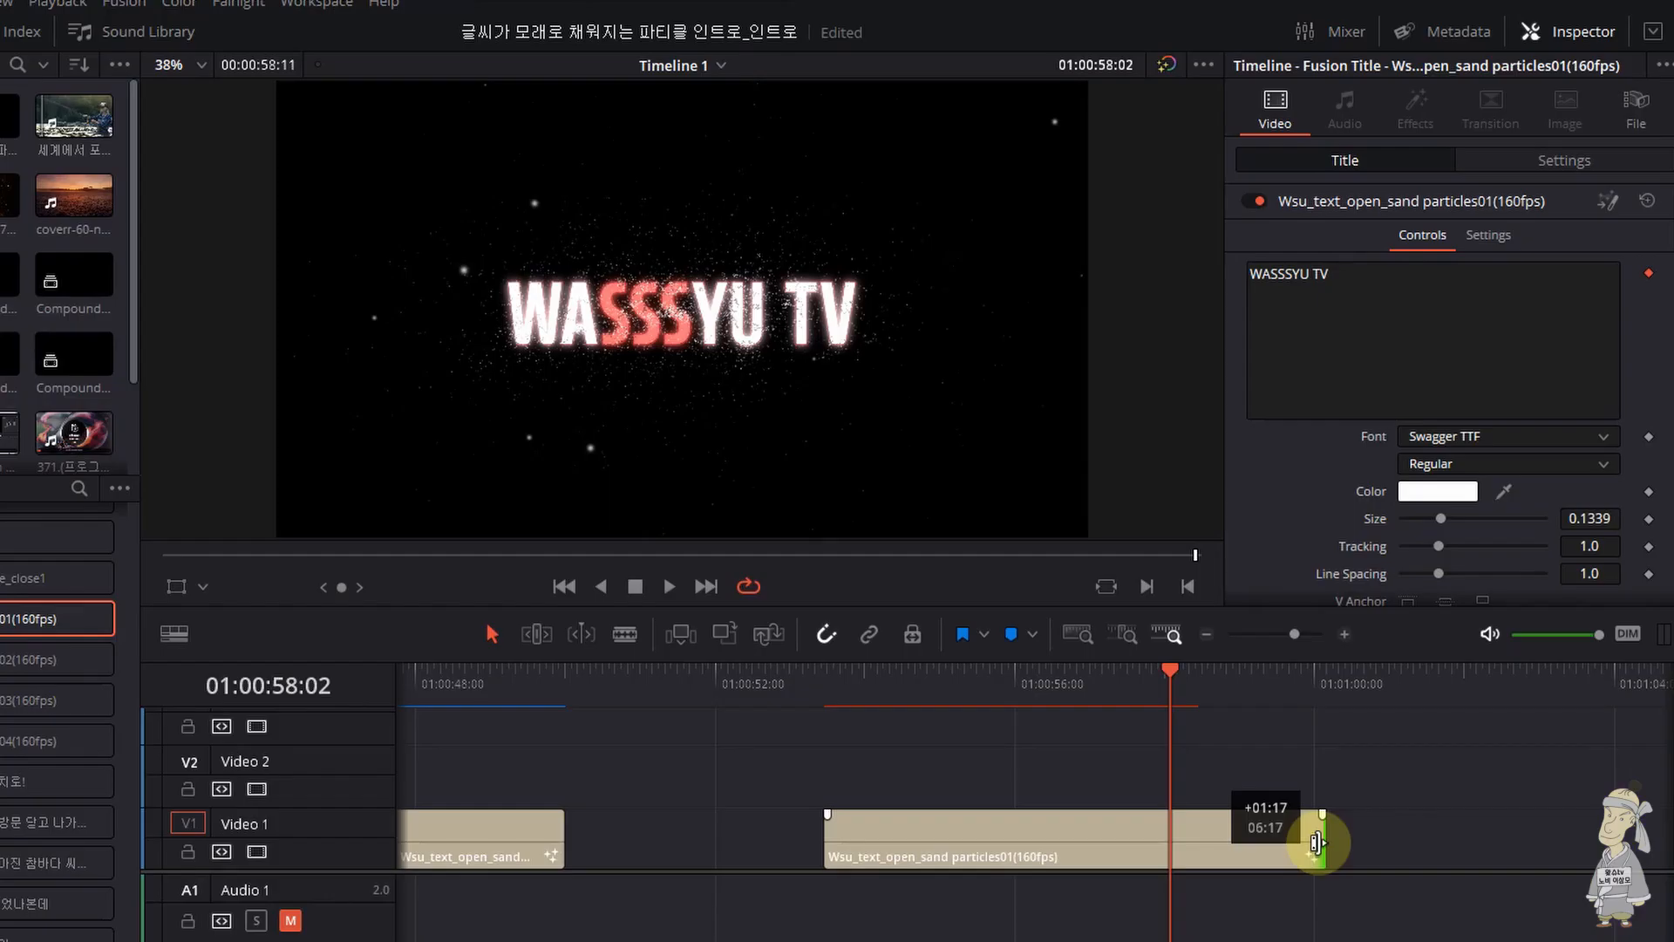
left_click_drag(1317, 843, 1362, 844)
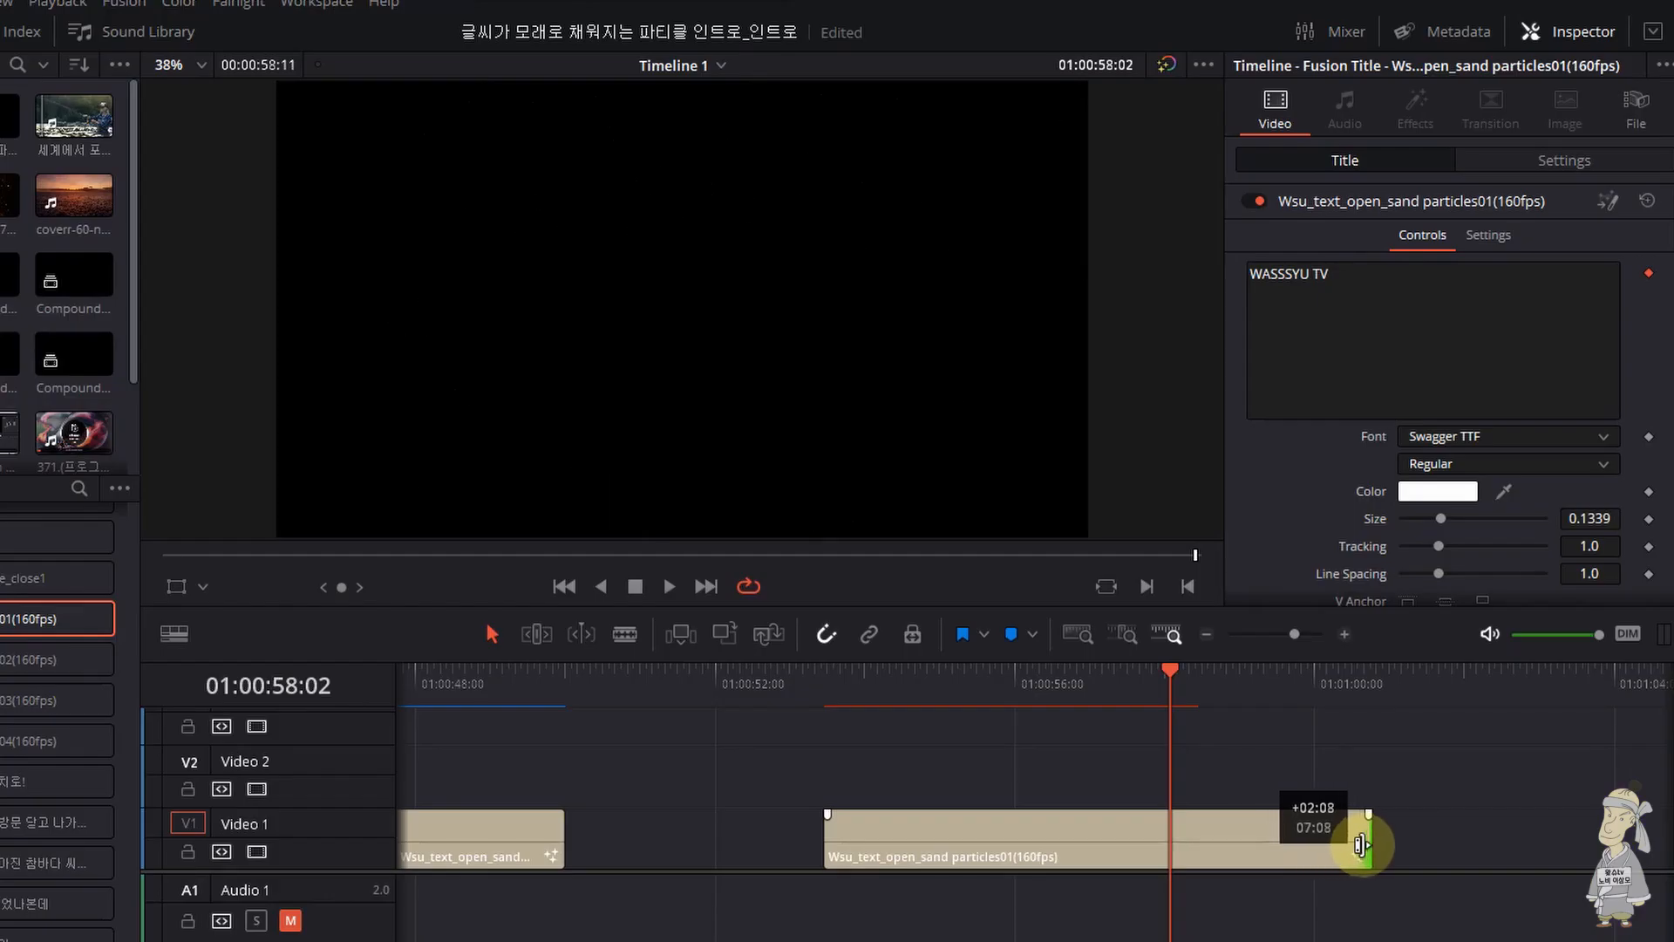
left_click_drag(1362, 844, 1362, 845)
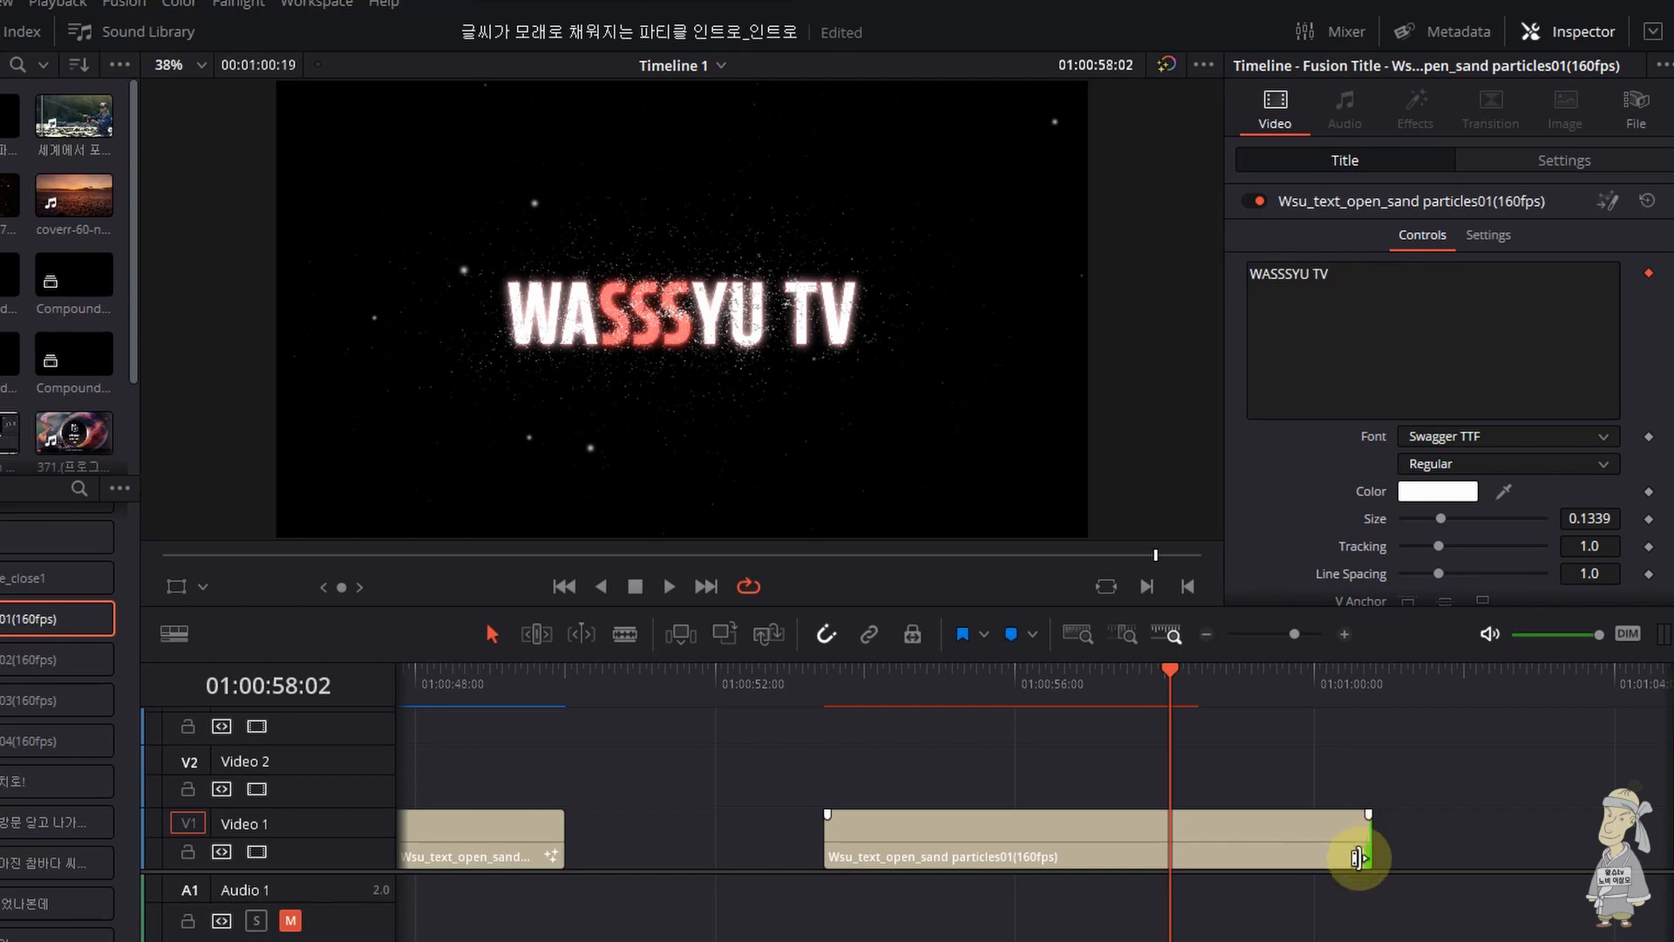
- Play the extended title and check DaVinci Resolve's memory use in Task Manager
left_click(885, 685)
key("space")
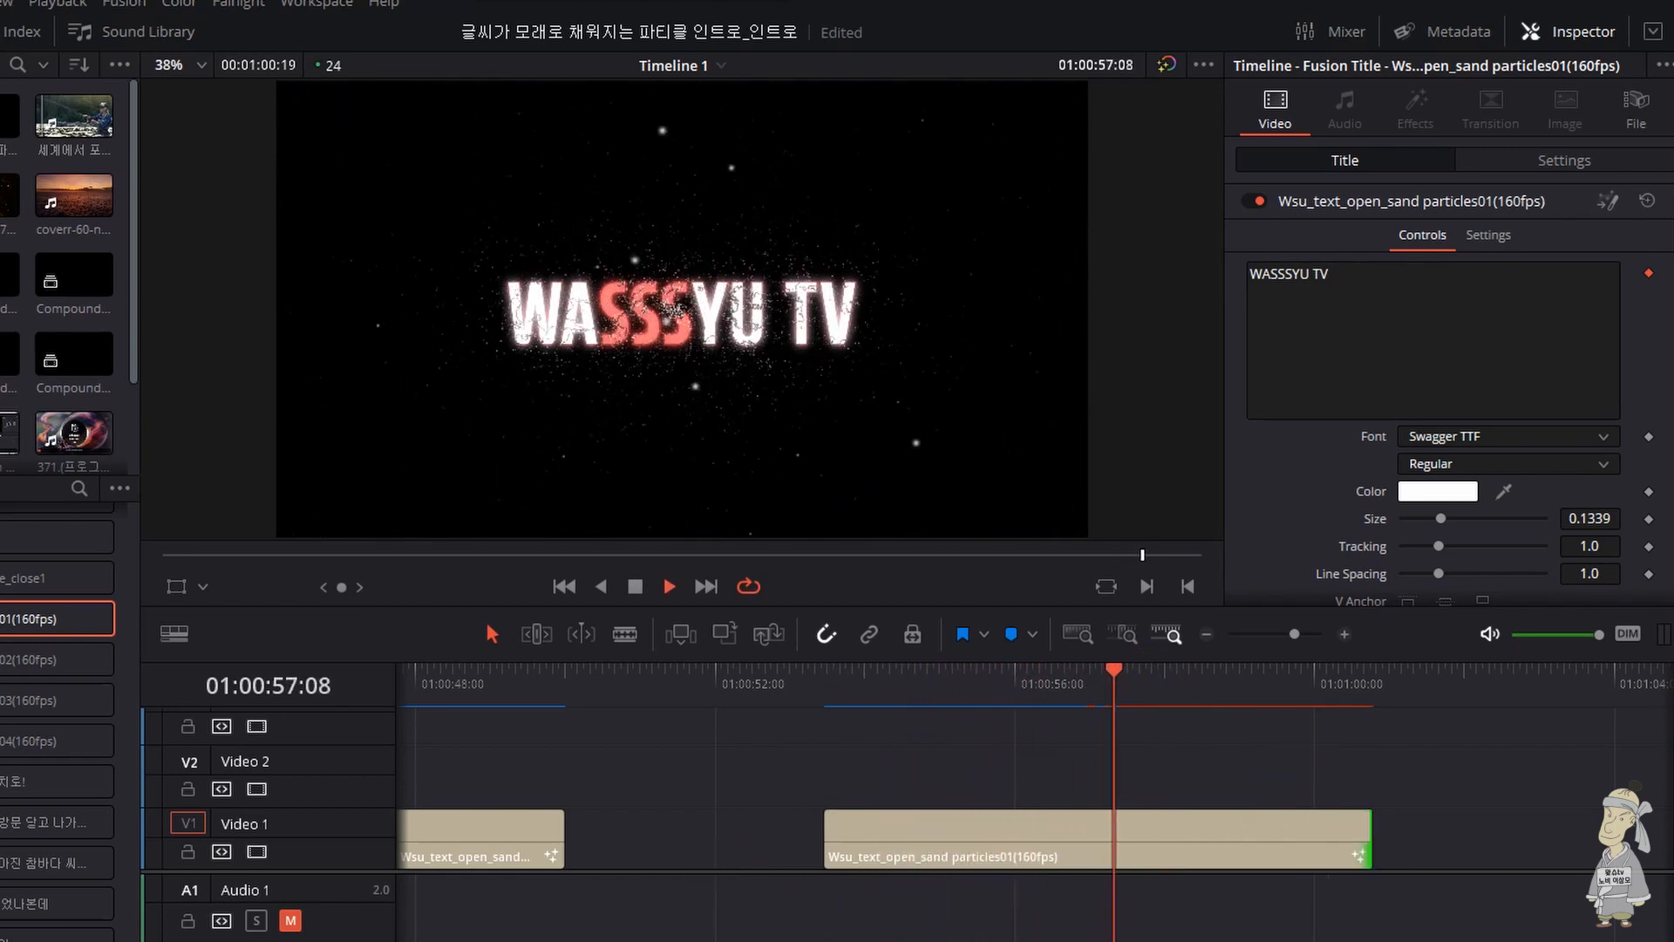
key("ctrl+shift+Escape")
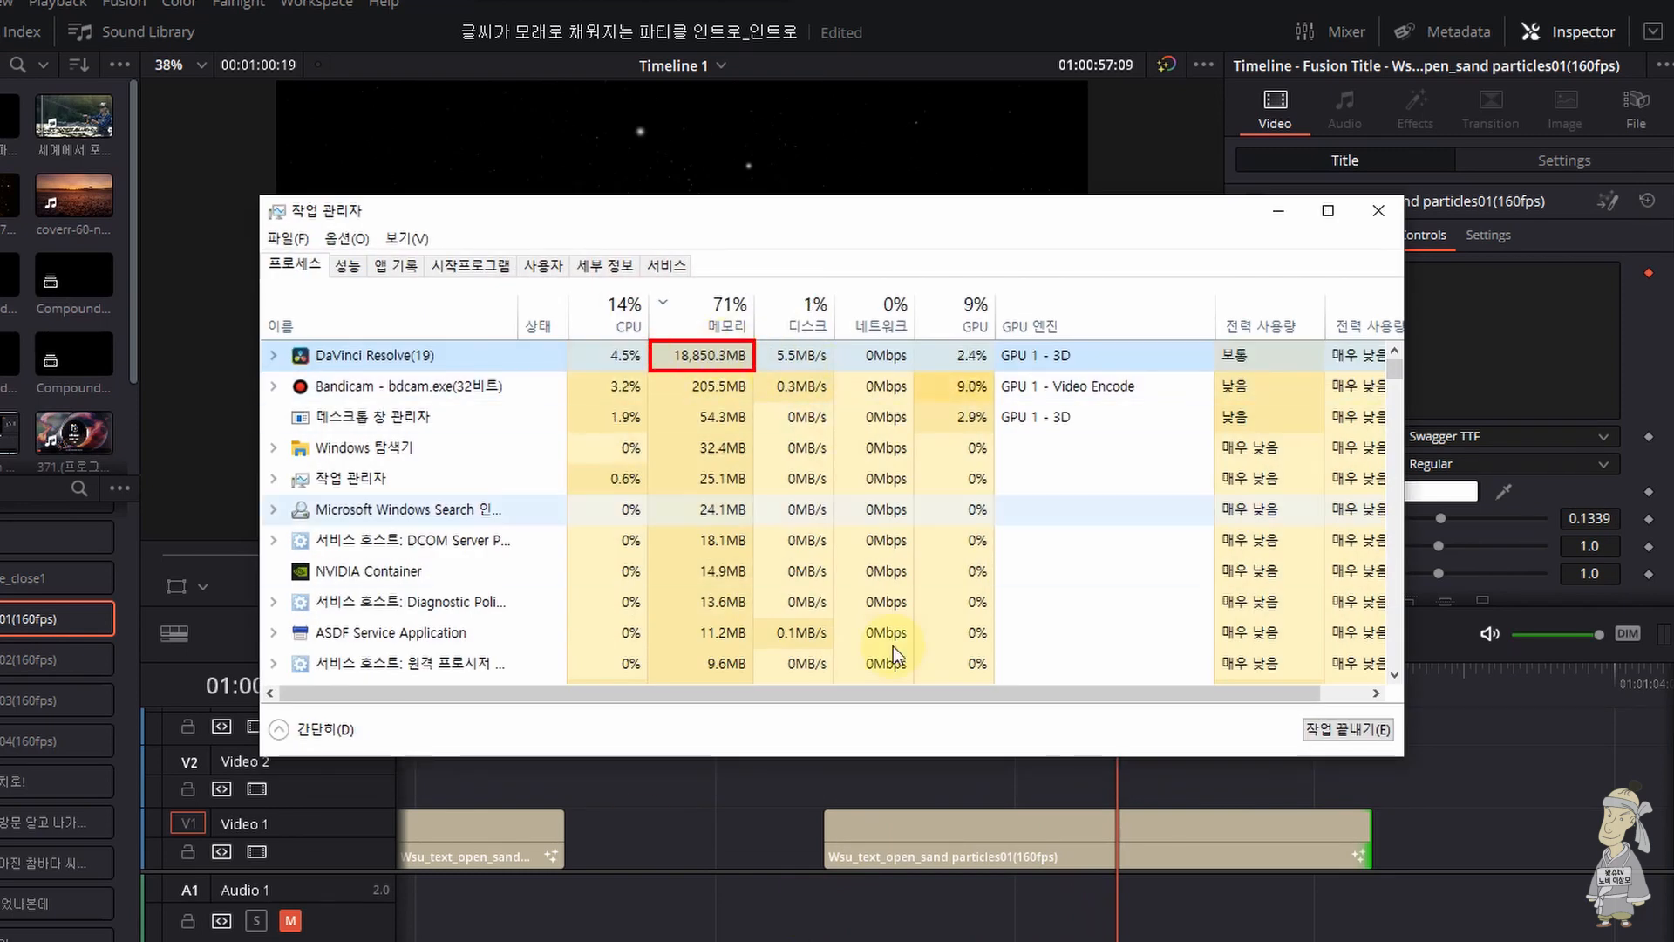
left_click(1278, 215)
- Replay the extended title from its beginning and stop at 01:00:55:16
left_click(840, 689)
key("space")
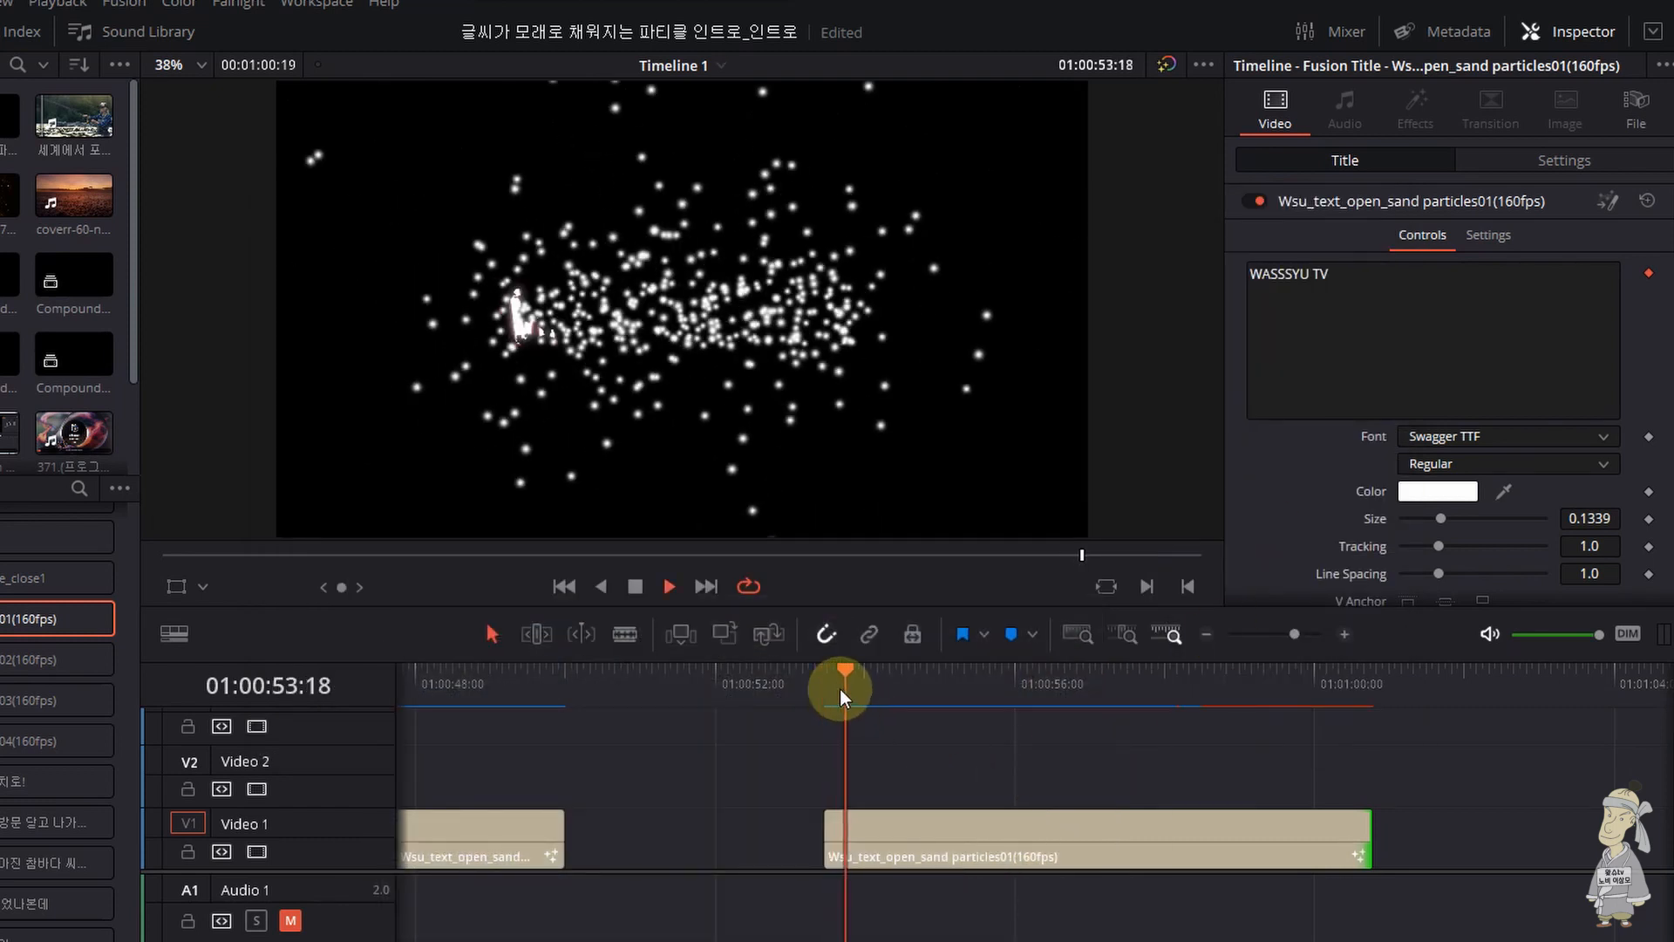
key("space")
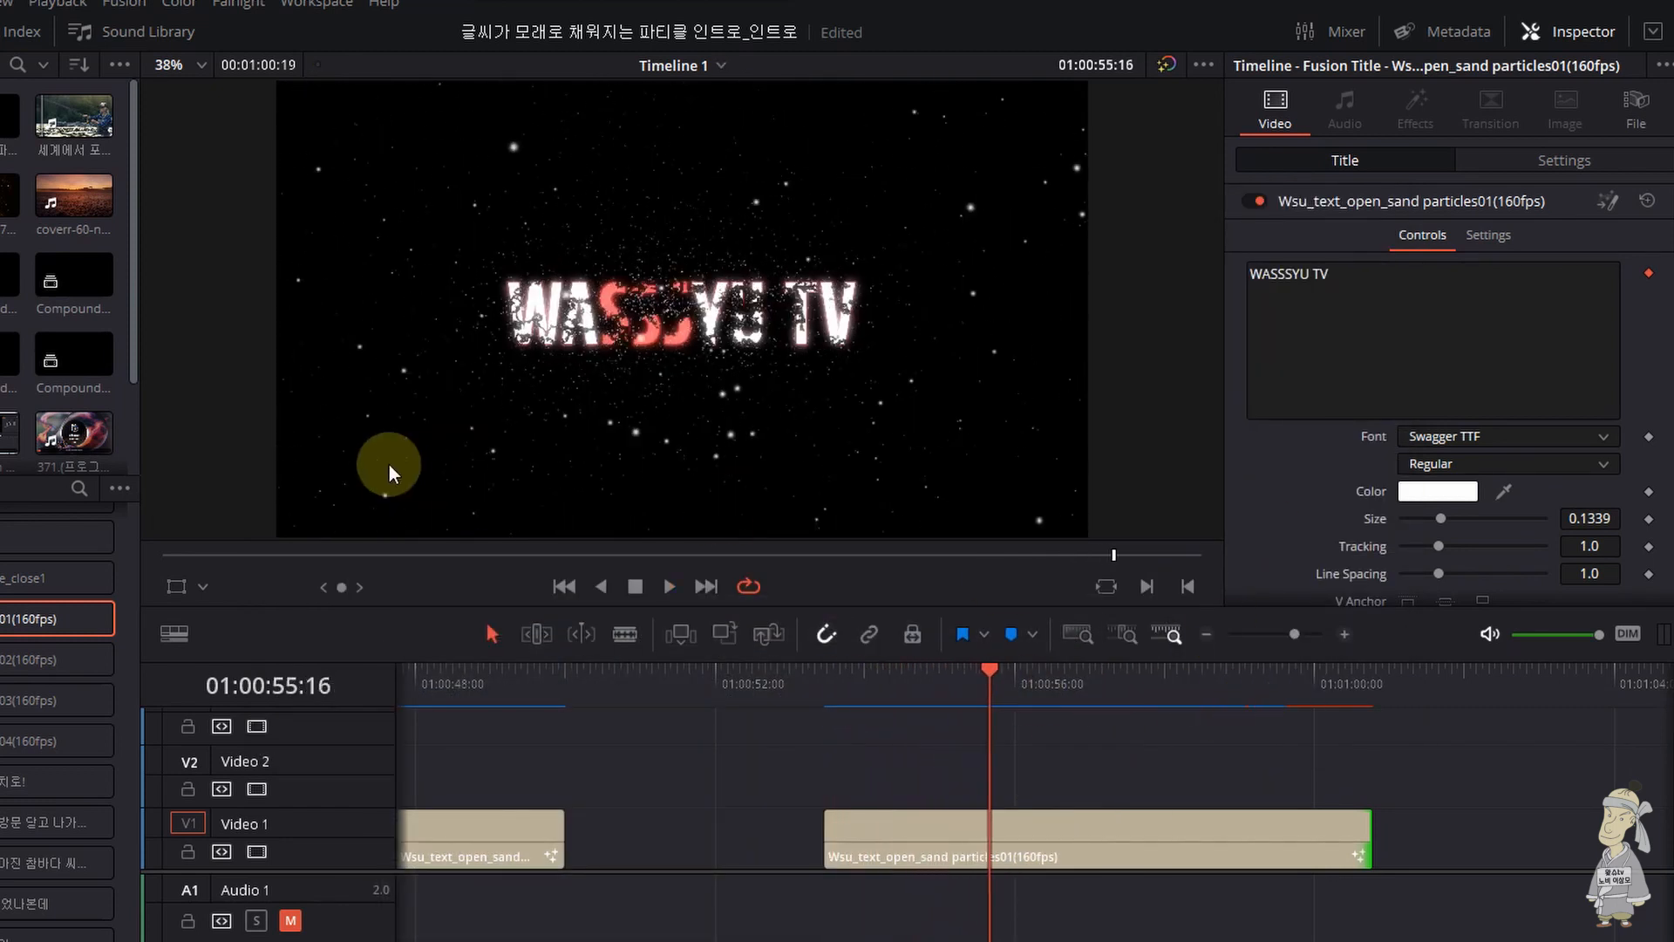
- Set the render cache mode to Smart
left_click(83, 6)
mouse_move(91, 78)
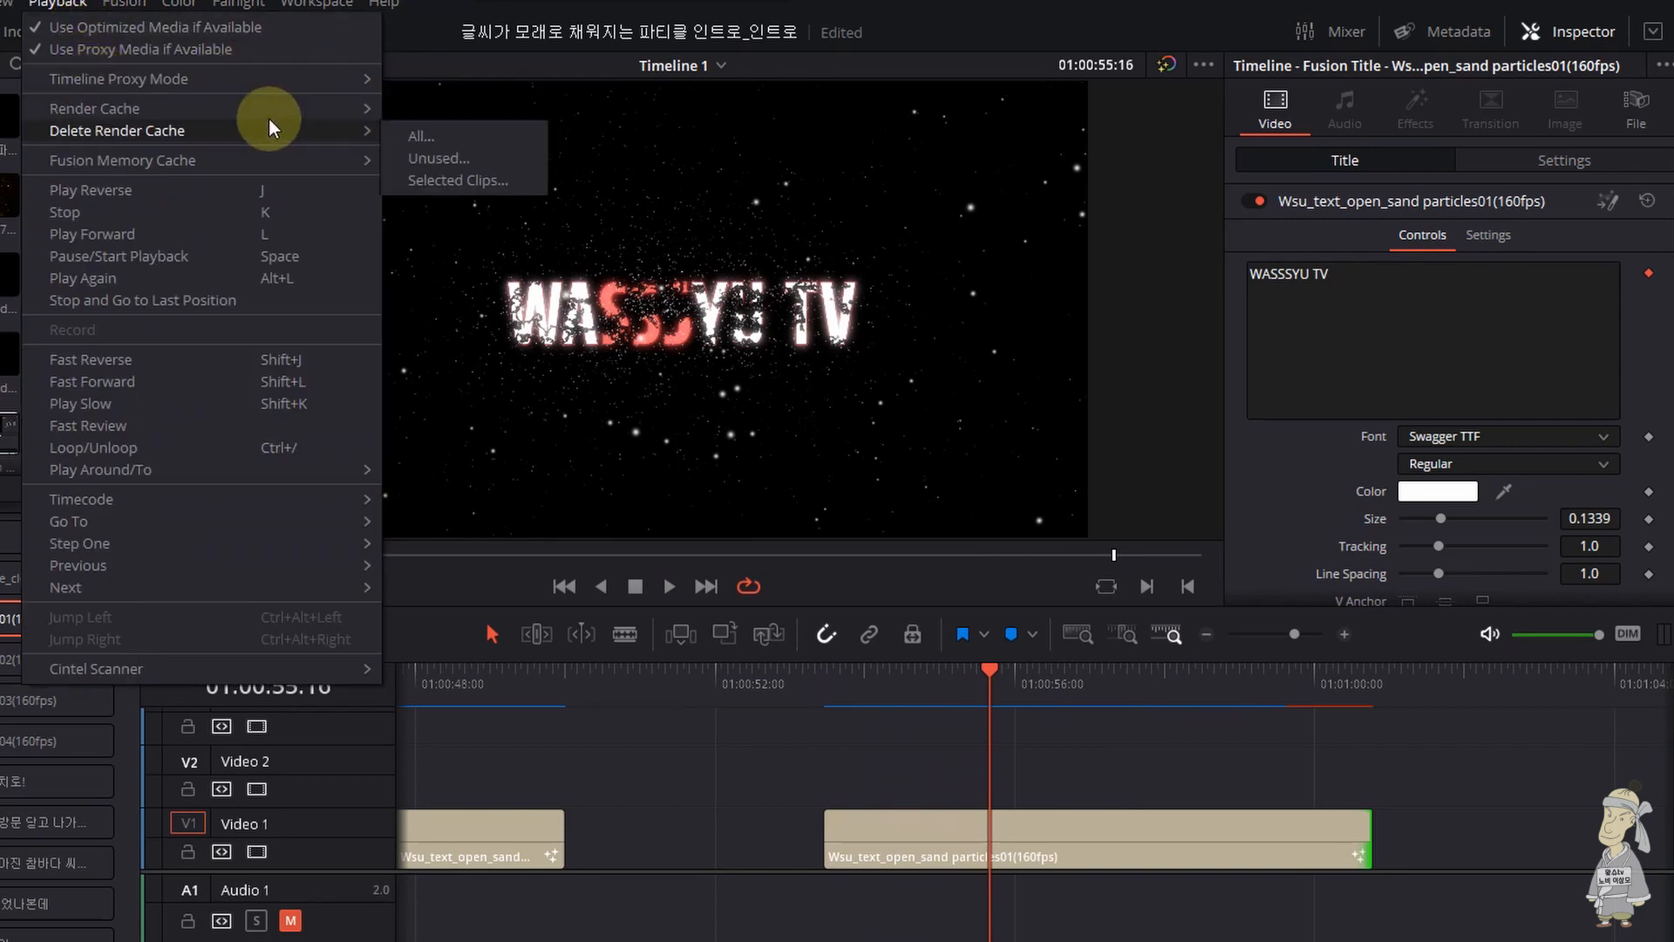
mouse_move(269, 112)
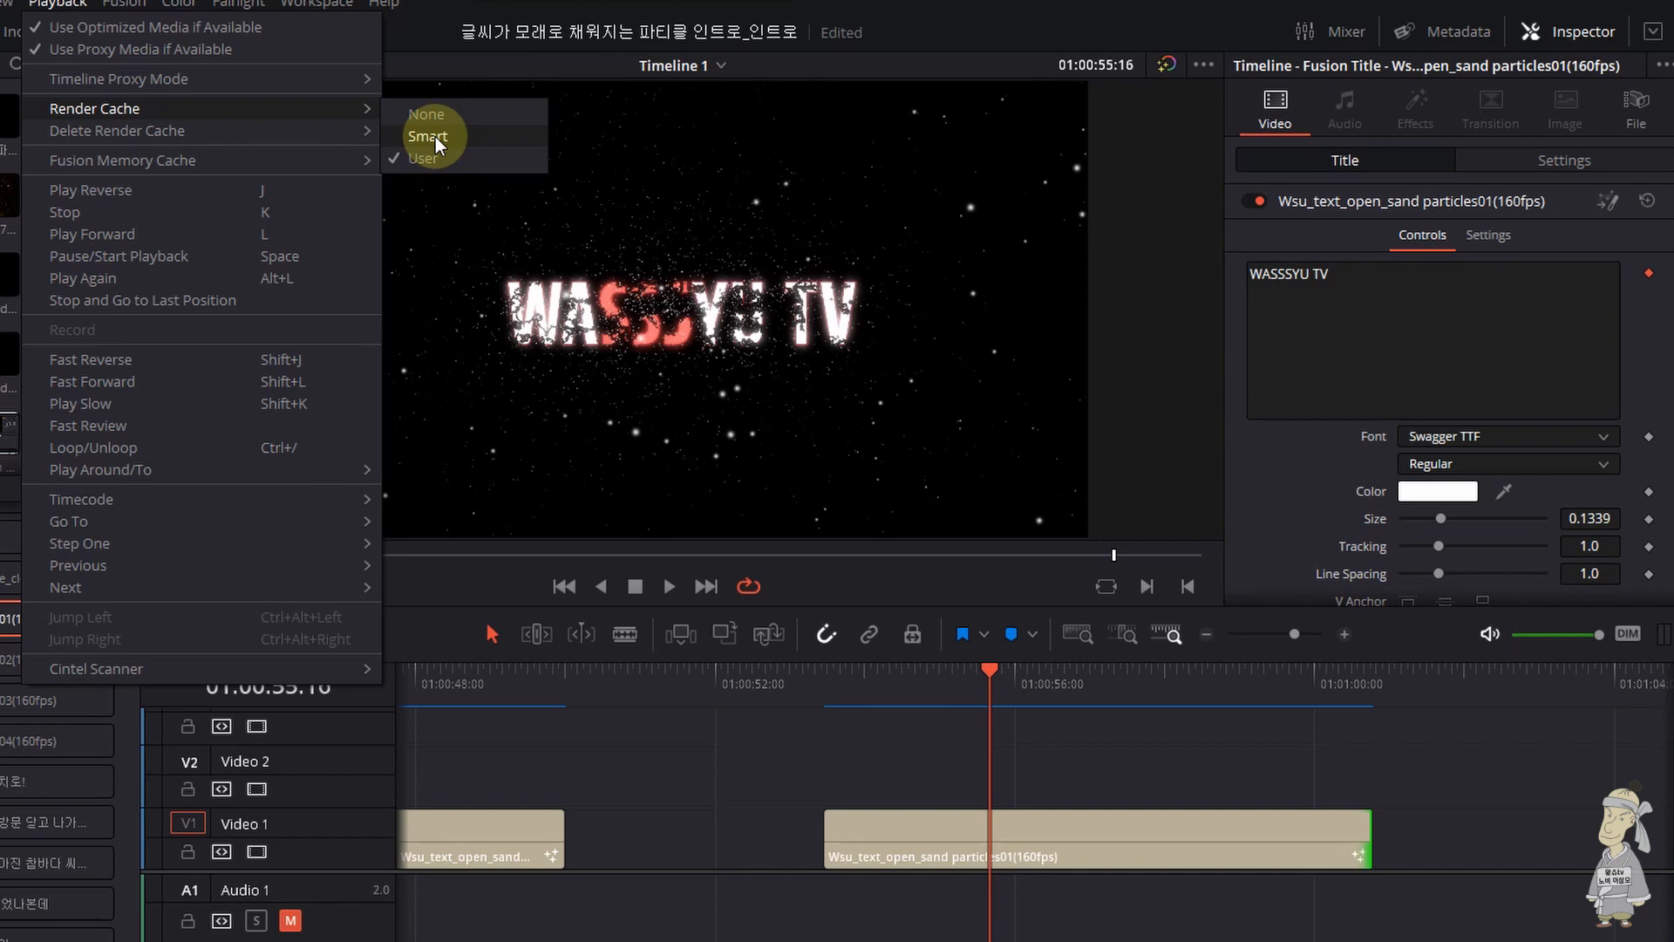
left_click(436, 136)
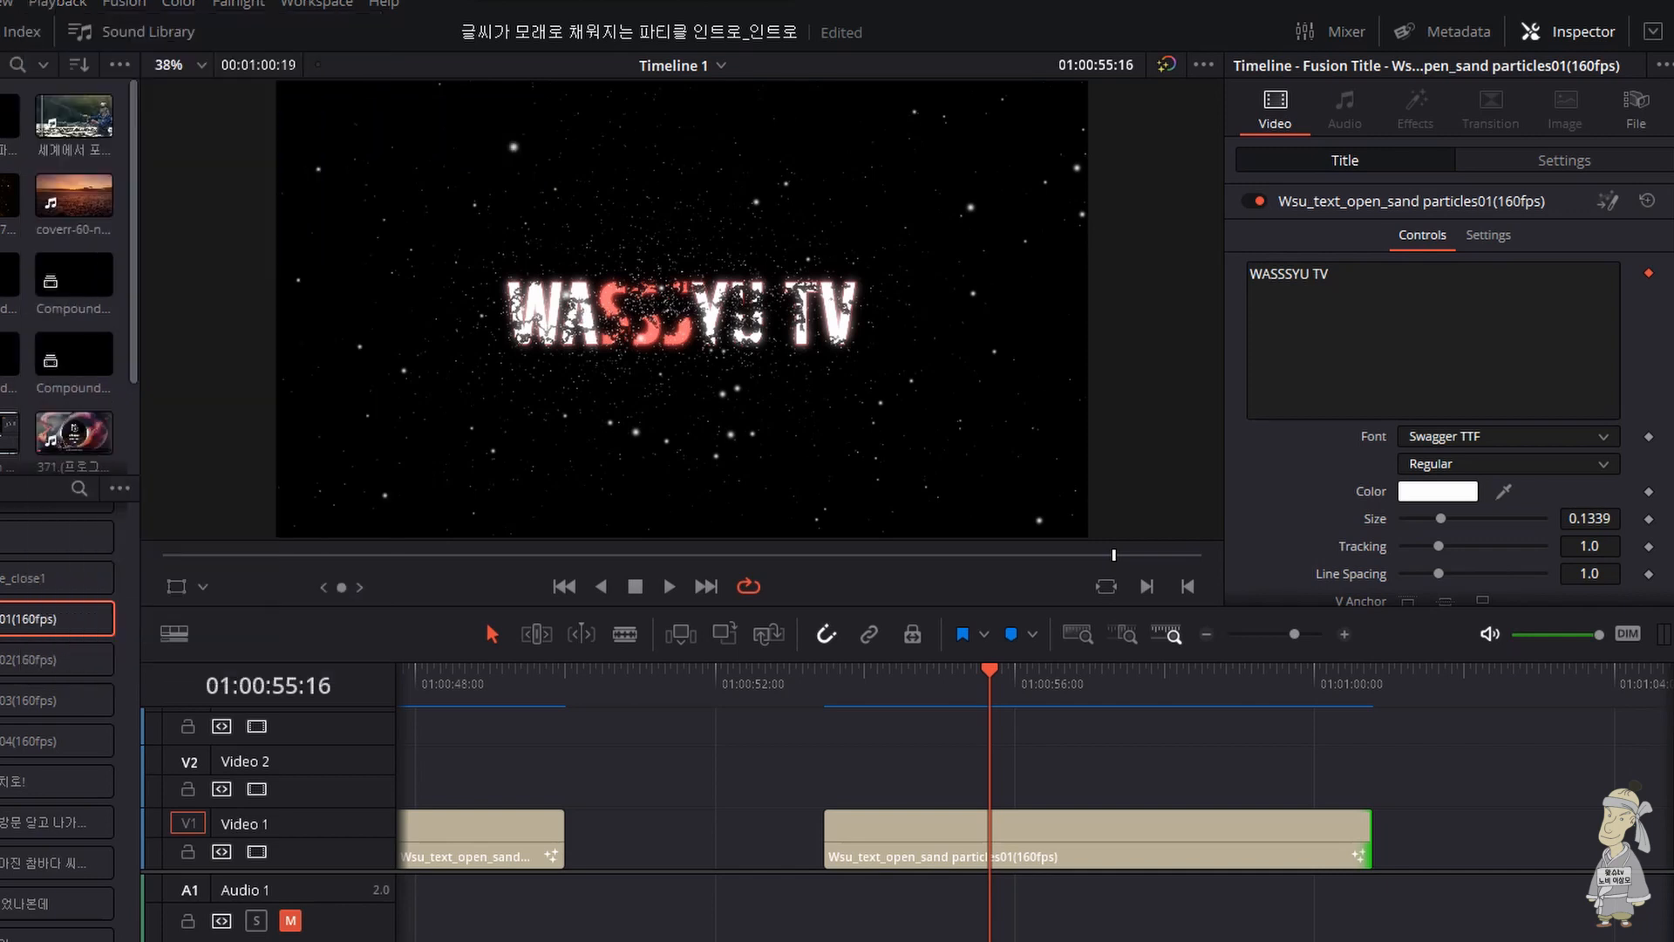
- Show the optimized media and proxy media options of the first clip in the media pool
left_click(103, 4)
right_click(199, 159)
right_click(194, 120)
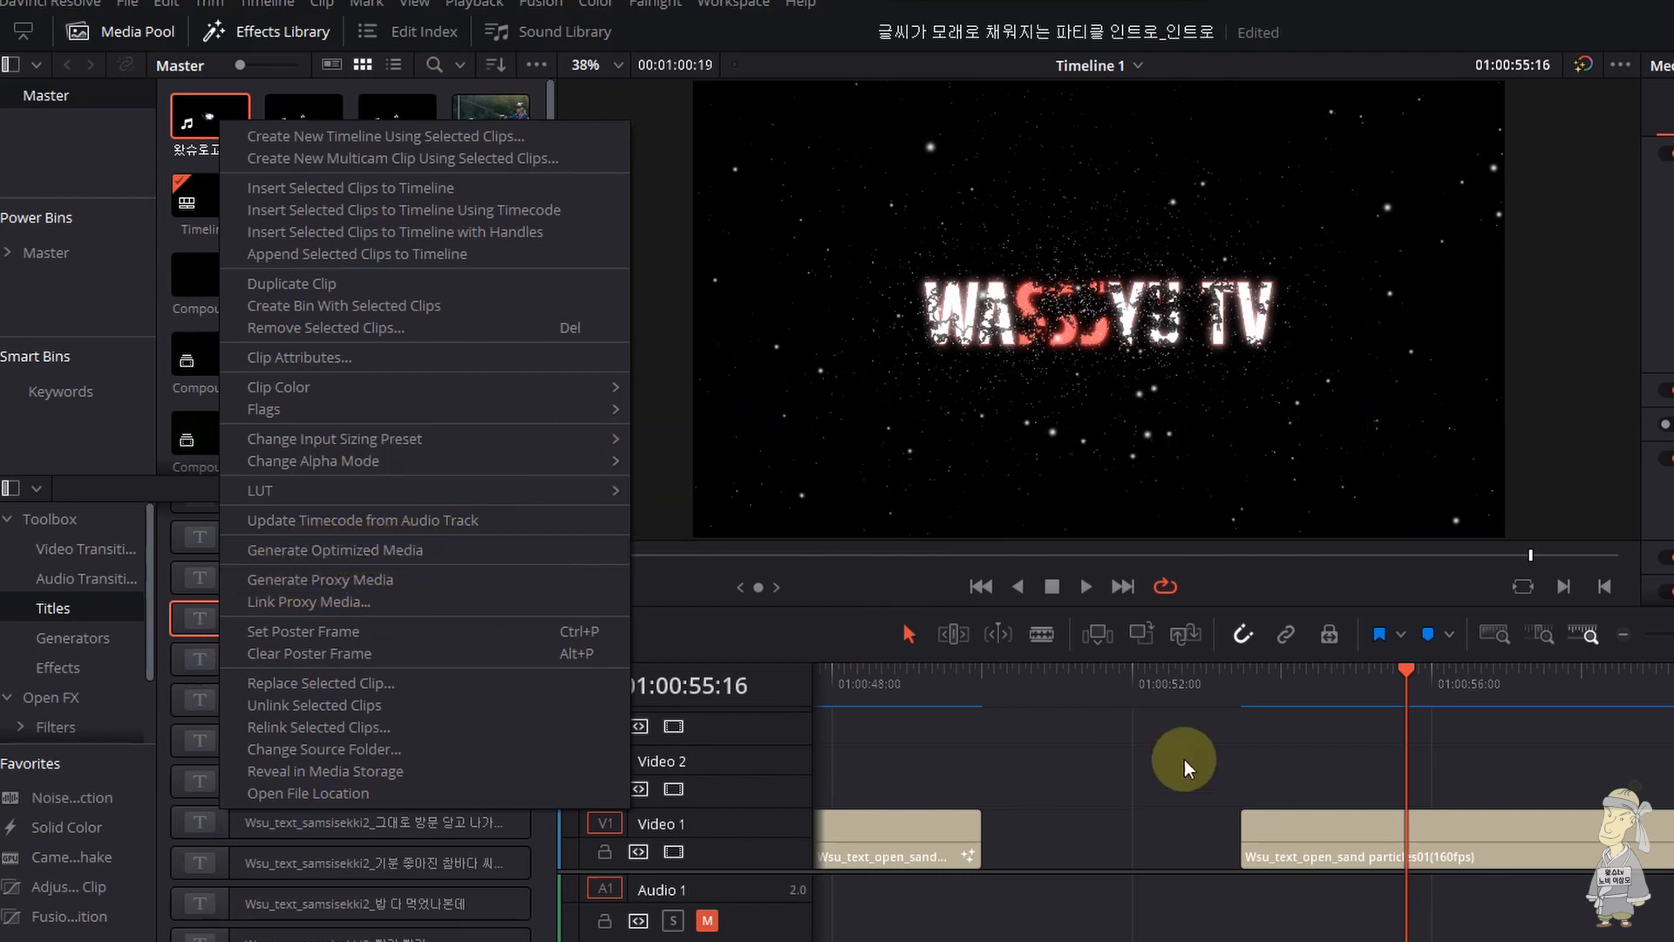
left_click(1169, 778)
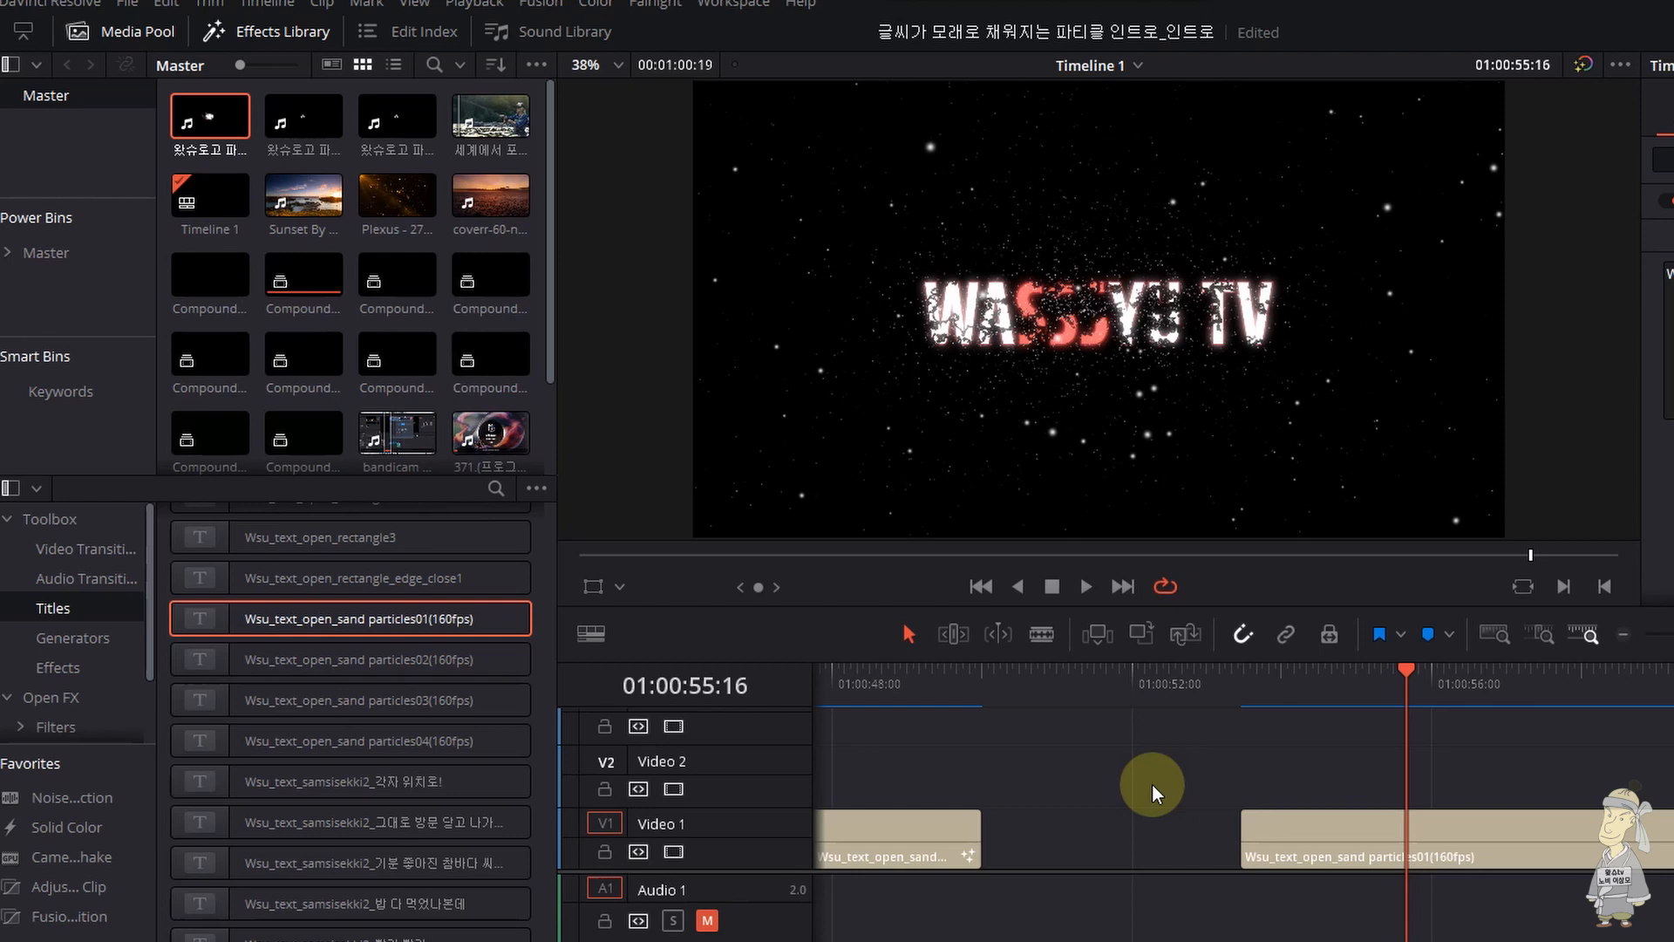
- Play the cached particles01 title from its beginning to check the playback, and select the title clip
double_click(1315, 835)
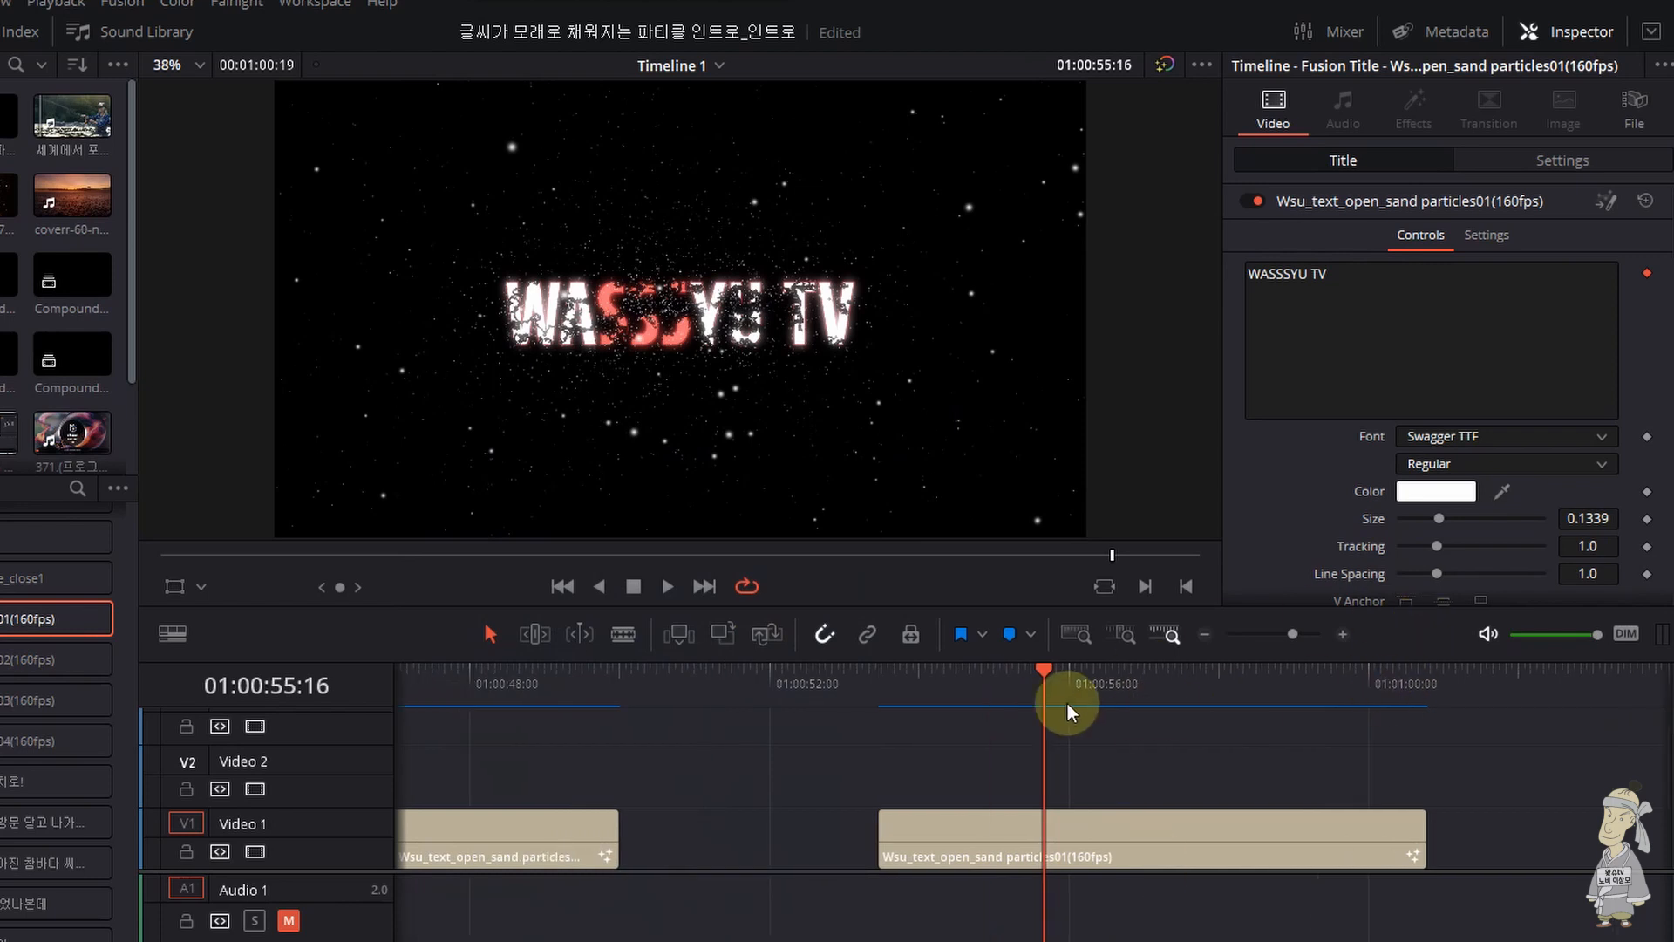
left_click(883, 684)
key("space")
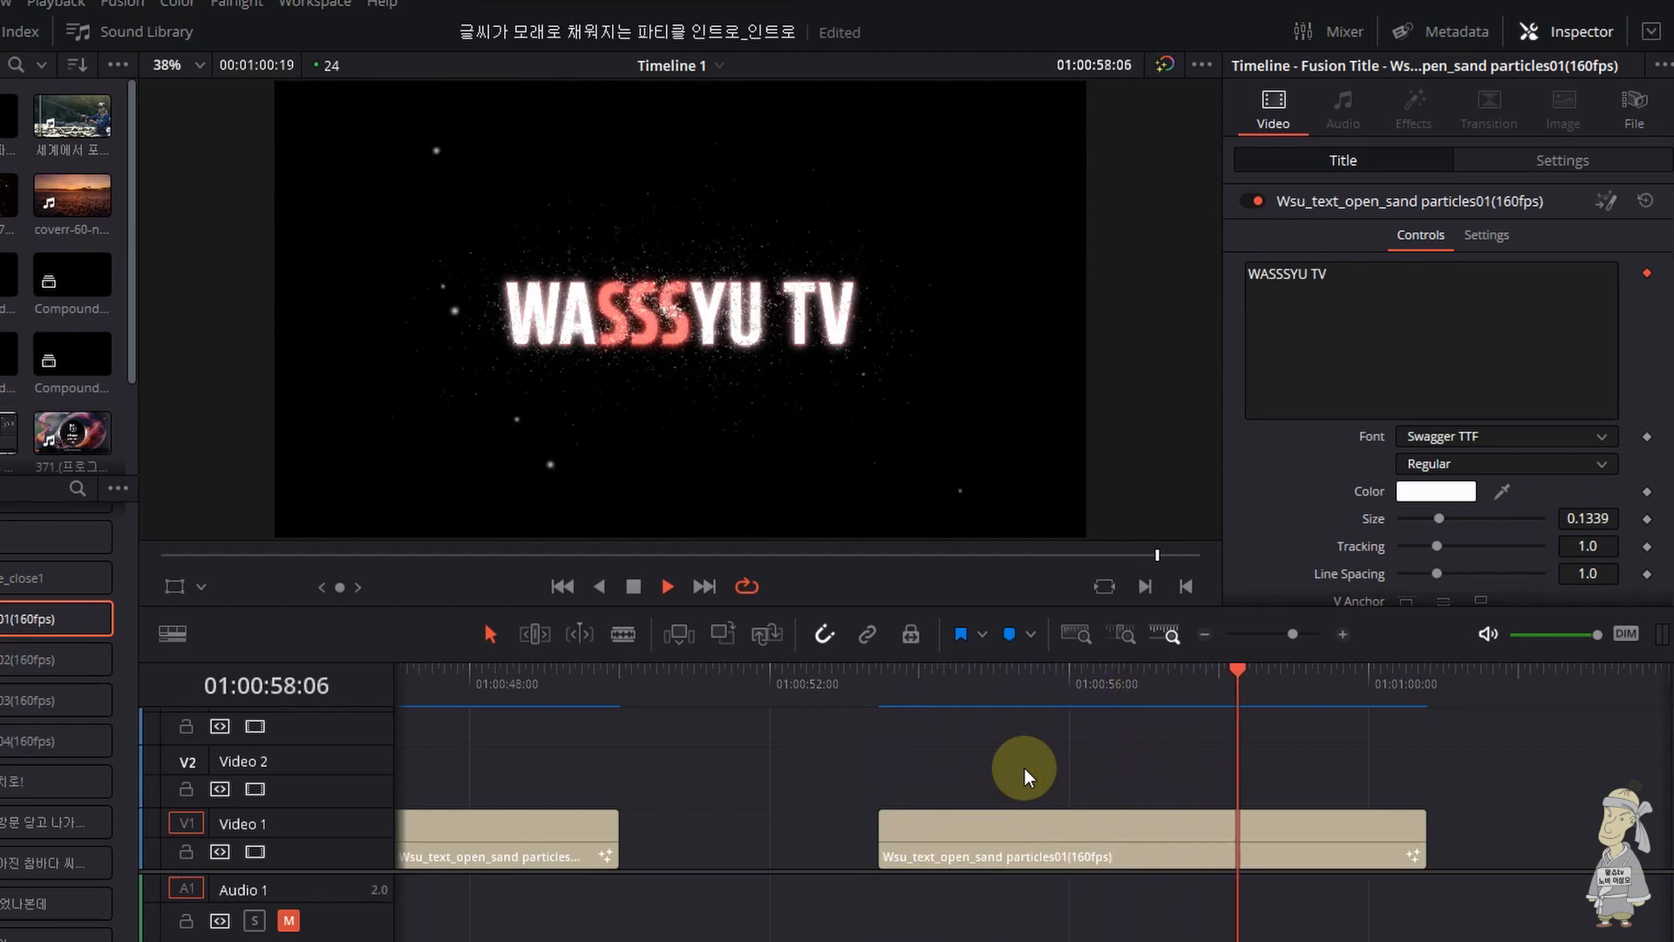
left_click(894, 682)
left_click(924, 839)
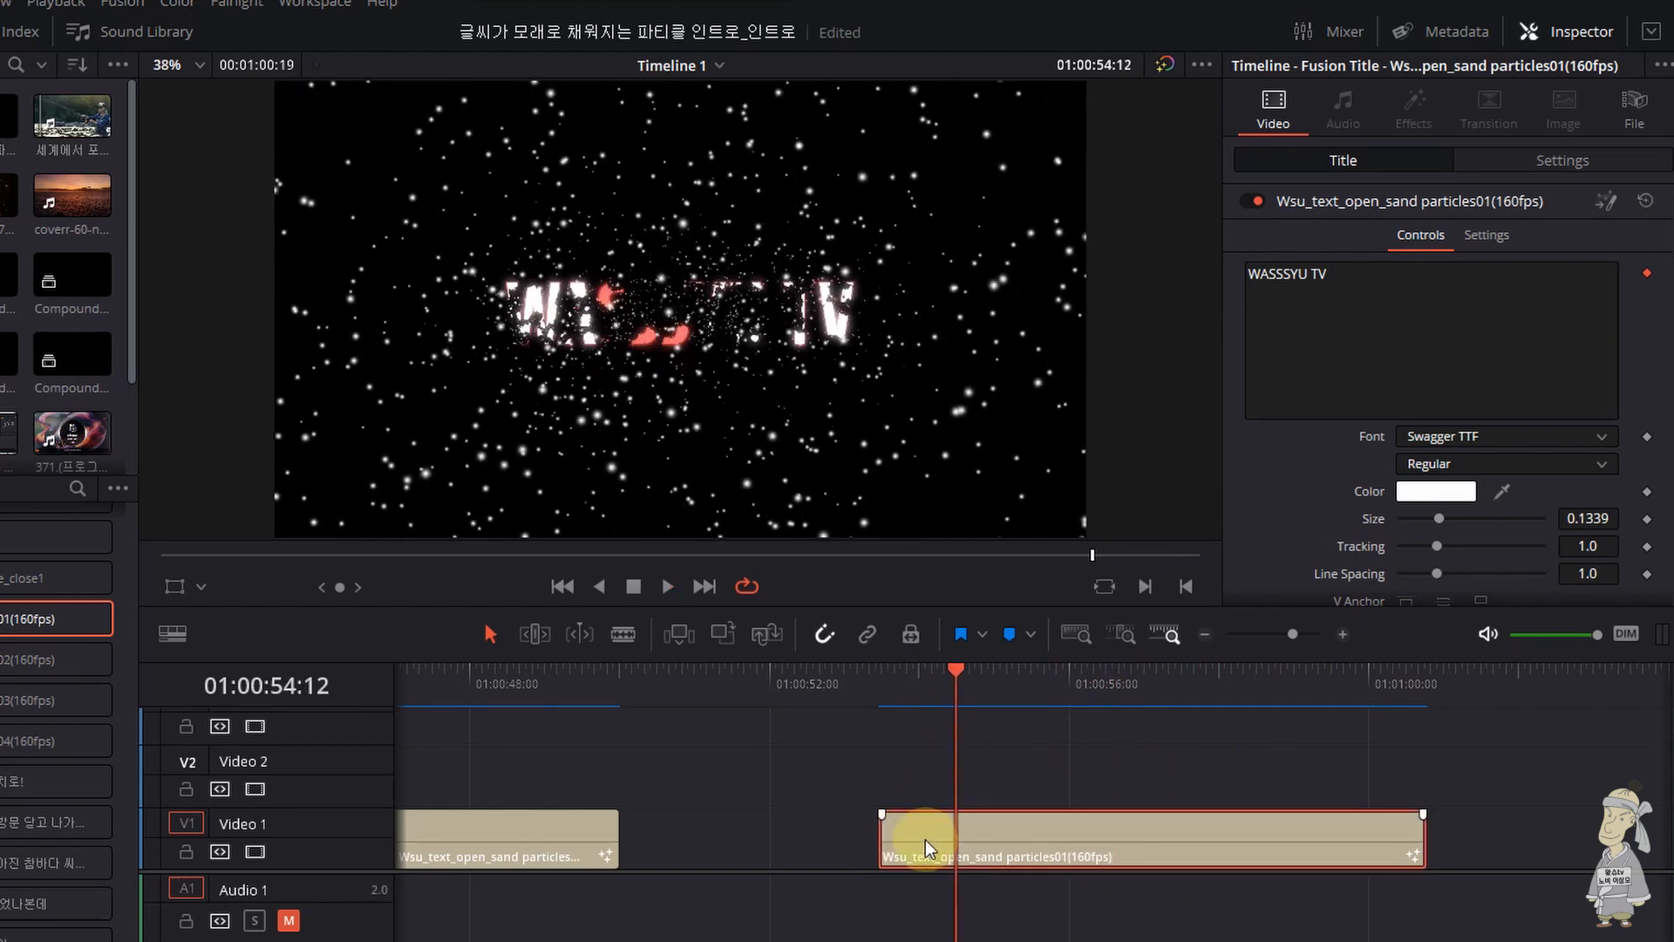
- Keyframe the title's Transform settings from a zoom of about 1.298 at its first frame to 1.000 at 01:00:56:06
left_click(888, 693)
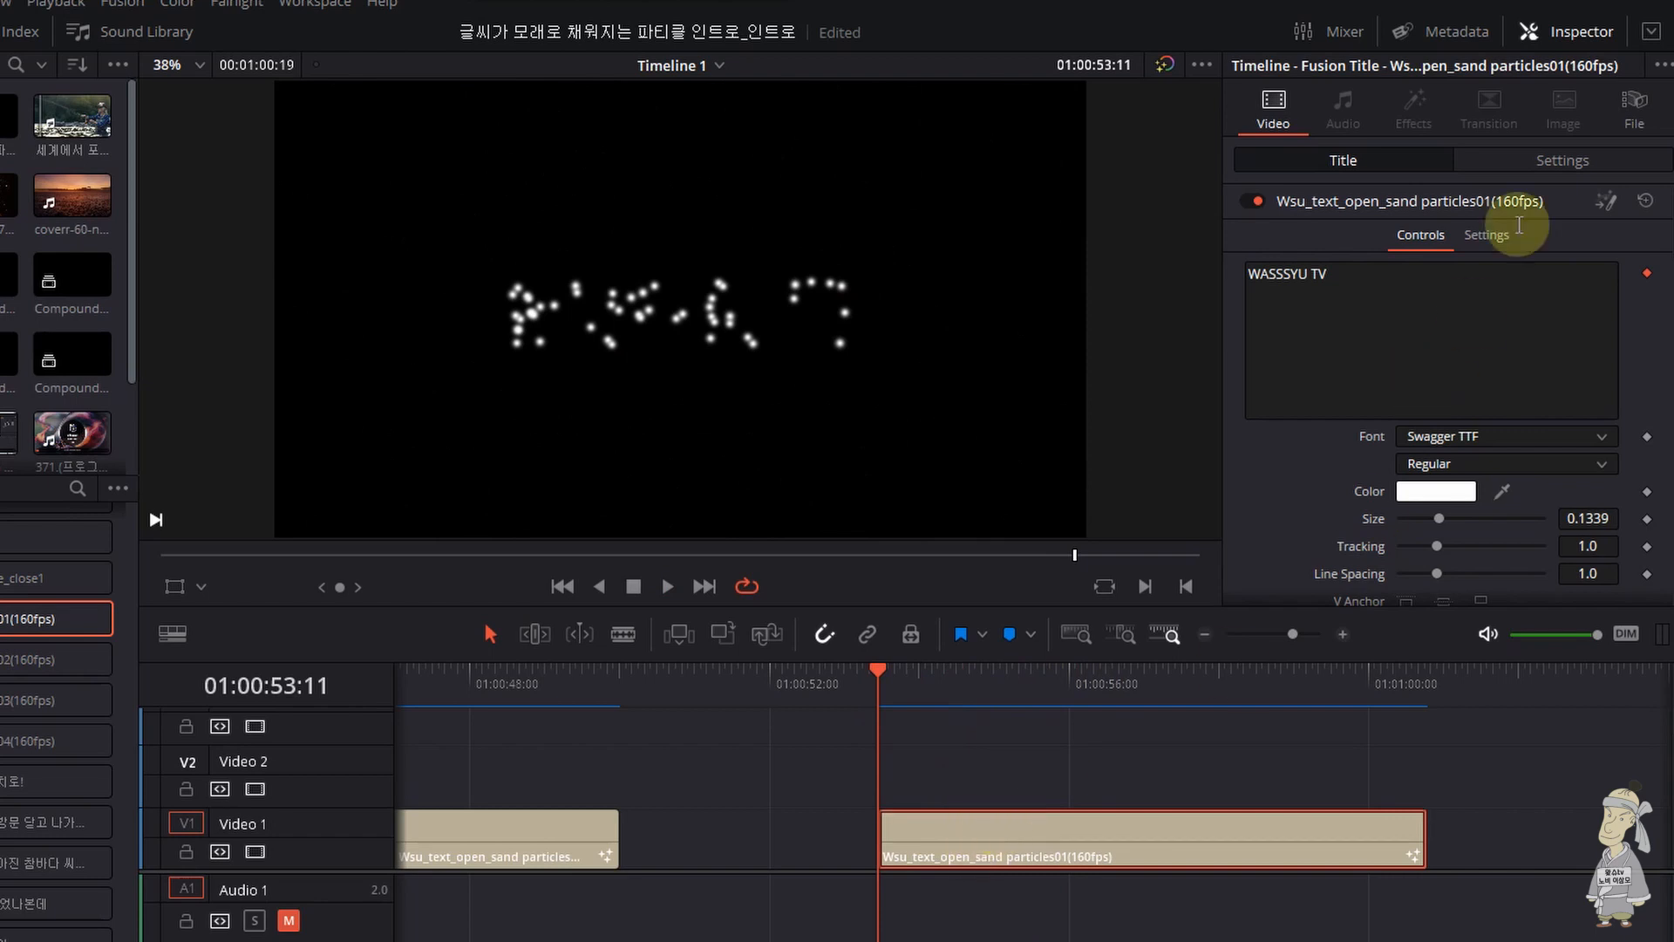
left_click(1545, 164)
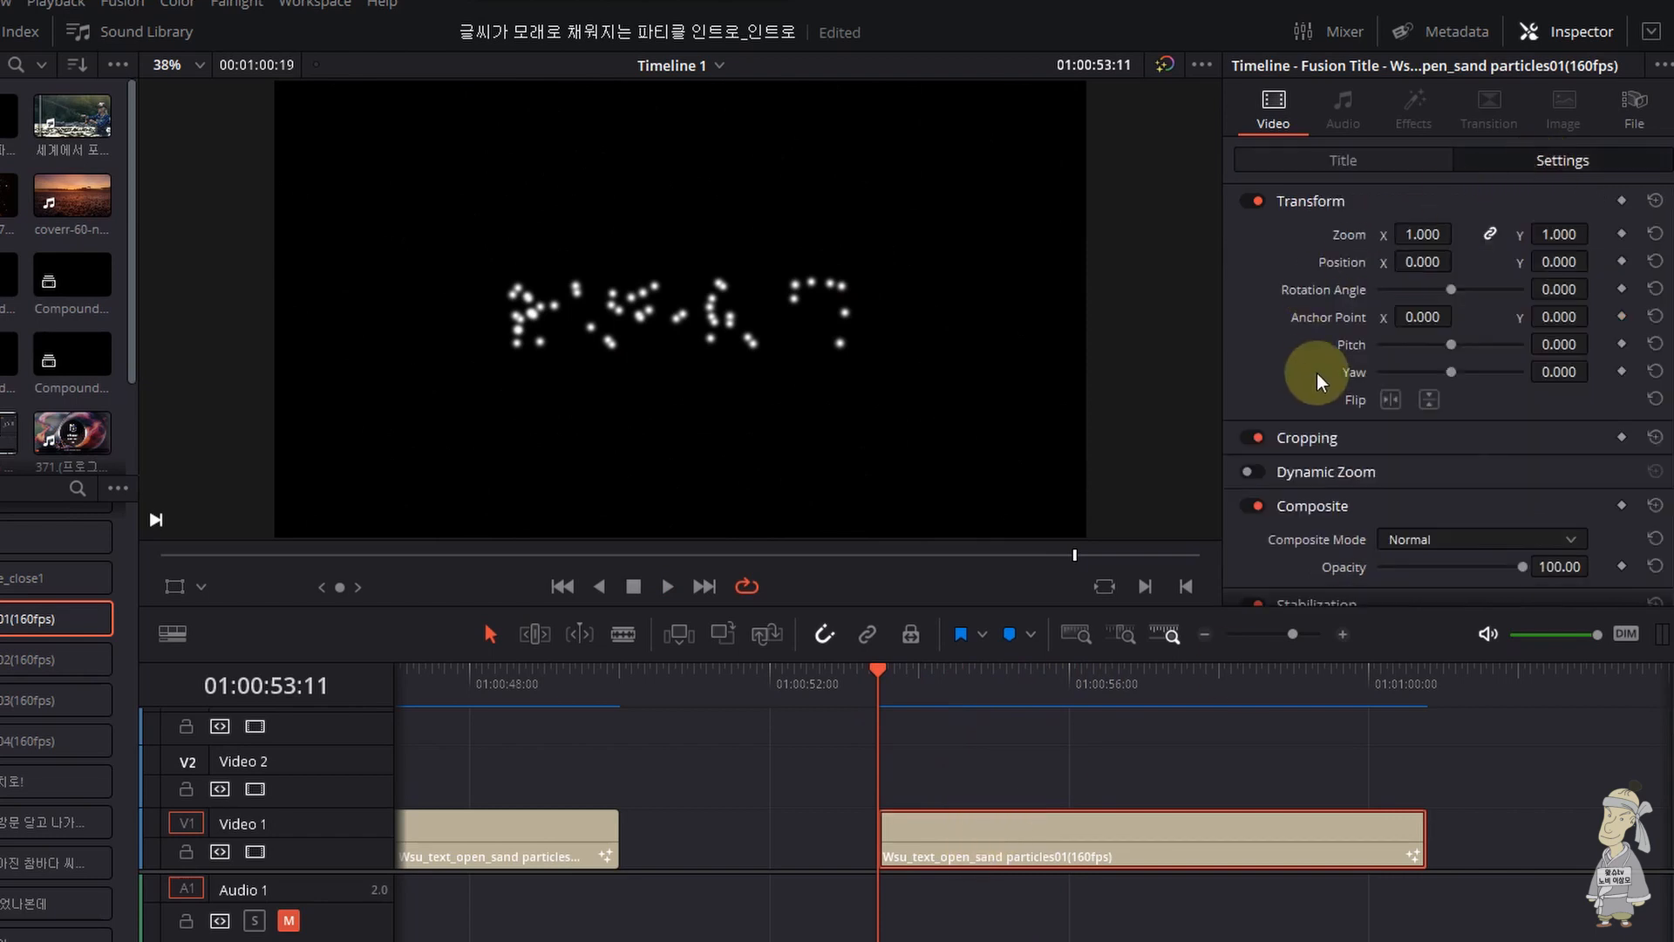
left_click(1622, 200)
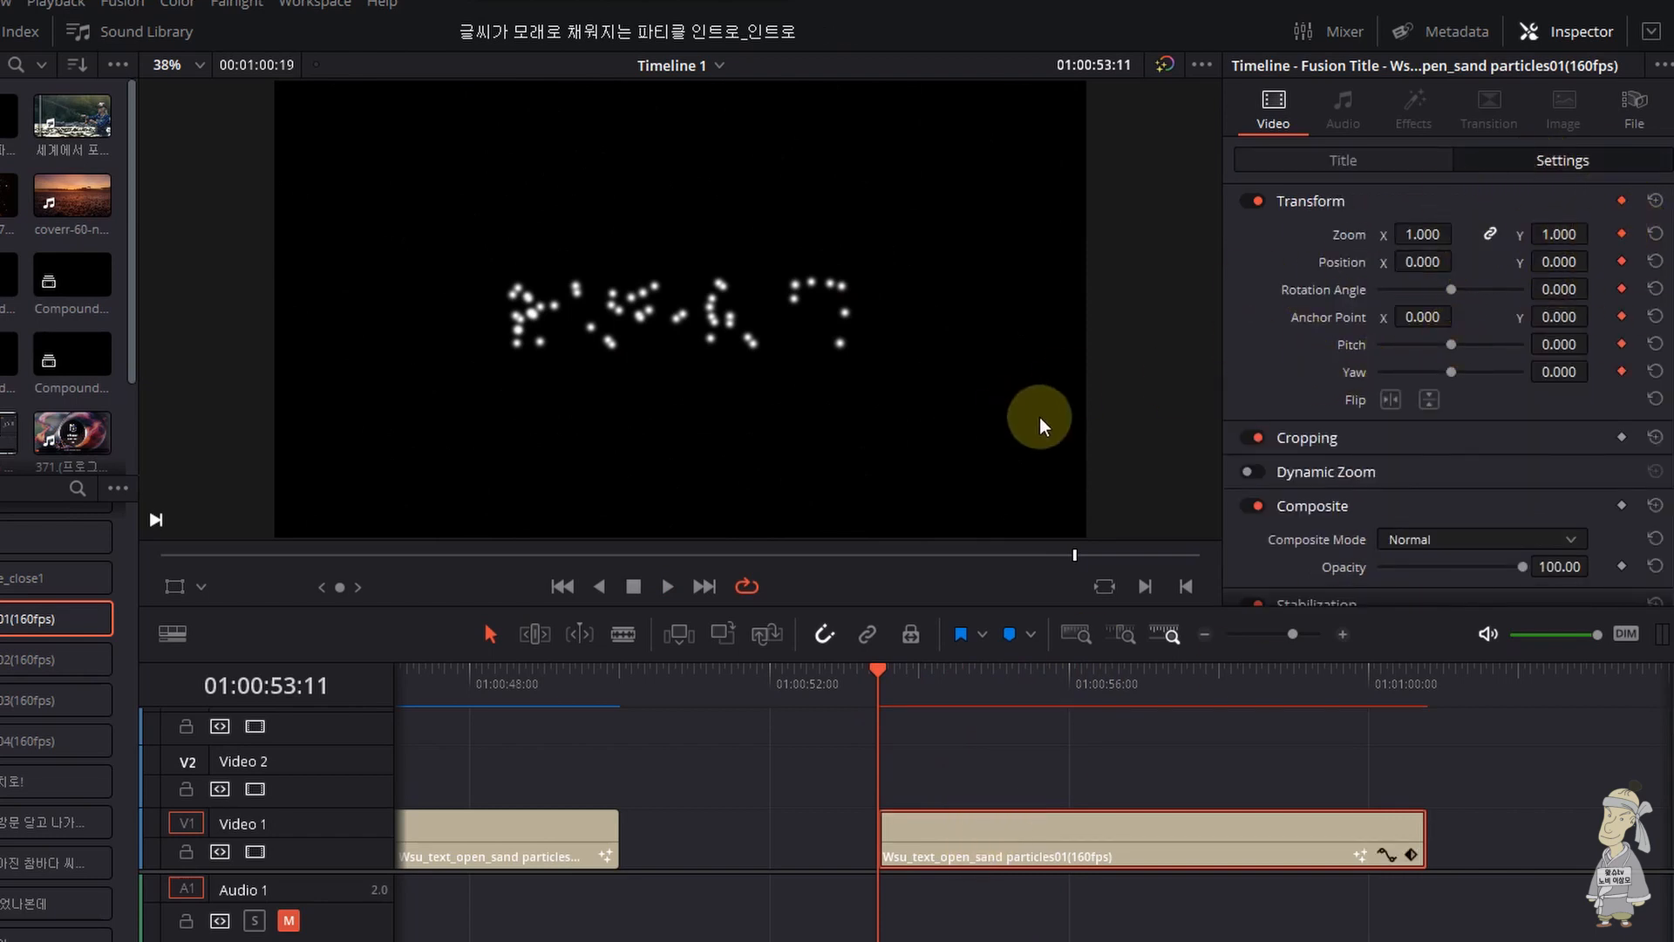
left_click(174, 586)
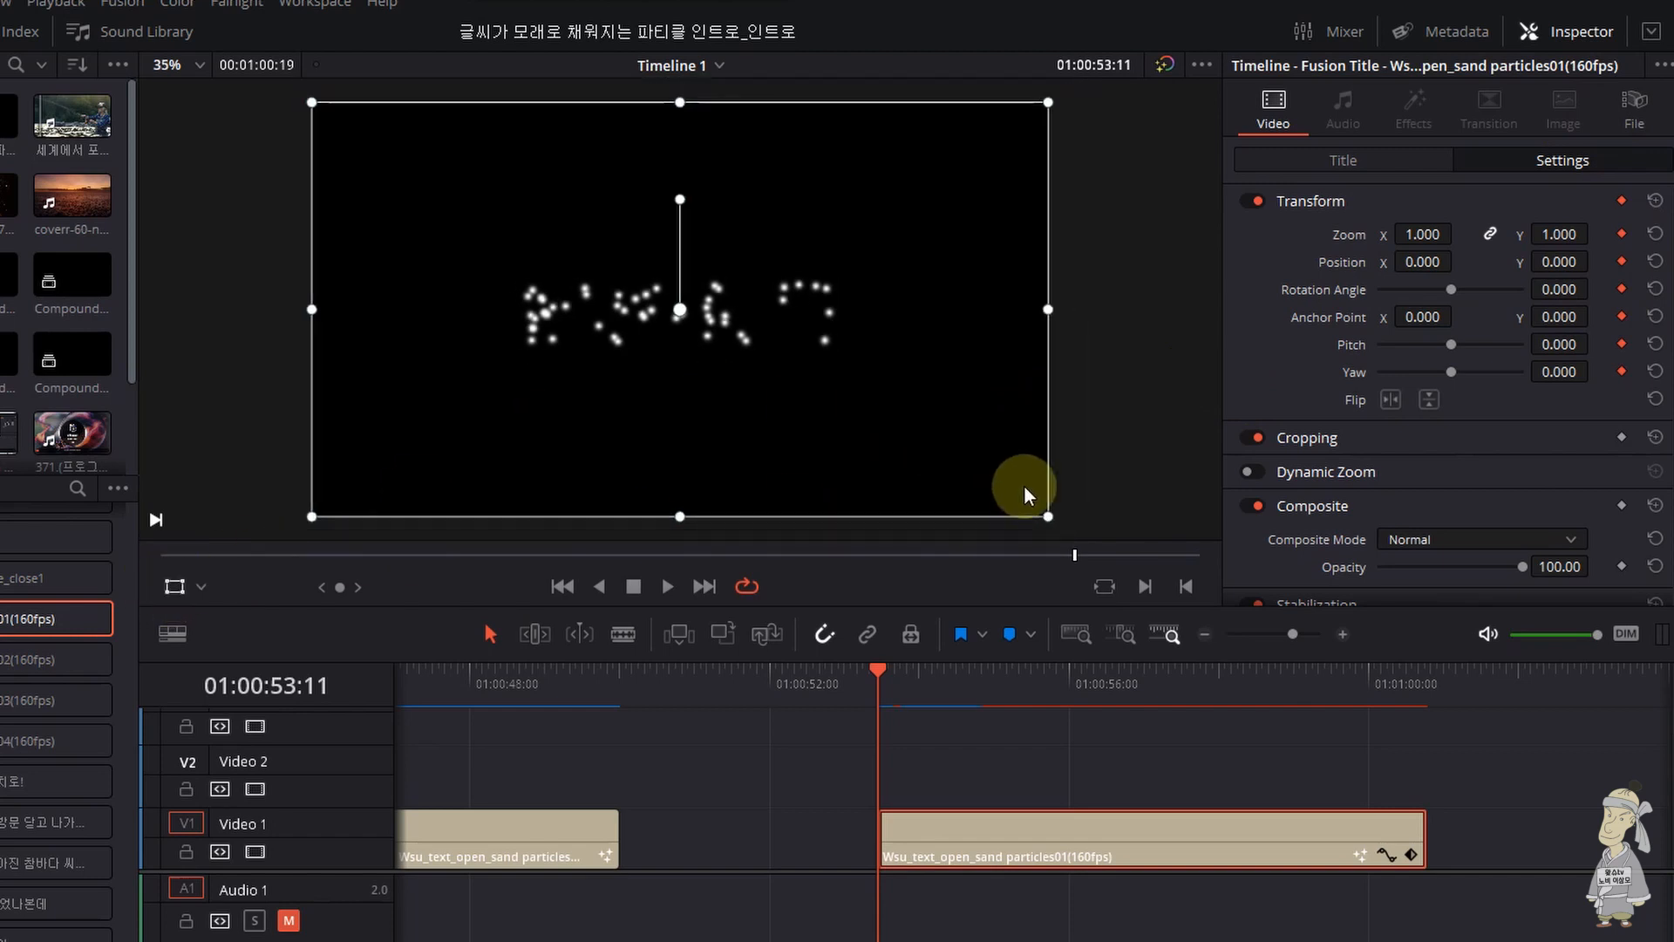
left_click_drag(1048, 520, 1155, 641)
left_click_drag(882, 675, 1087, 696)
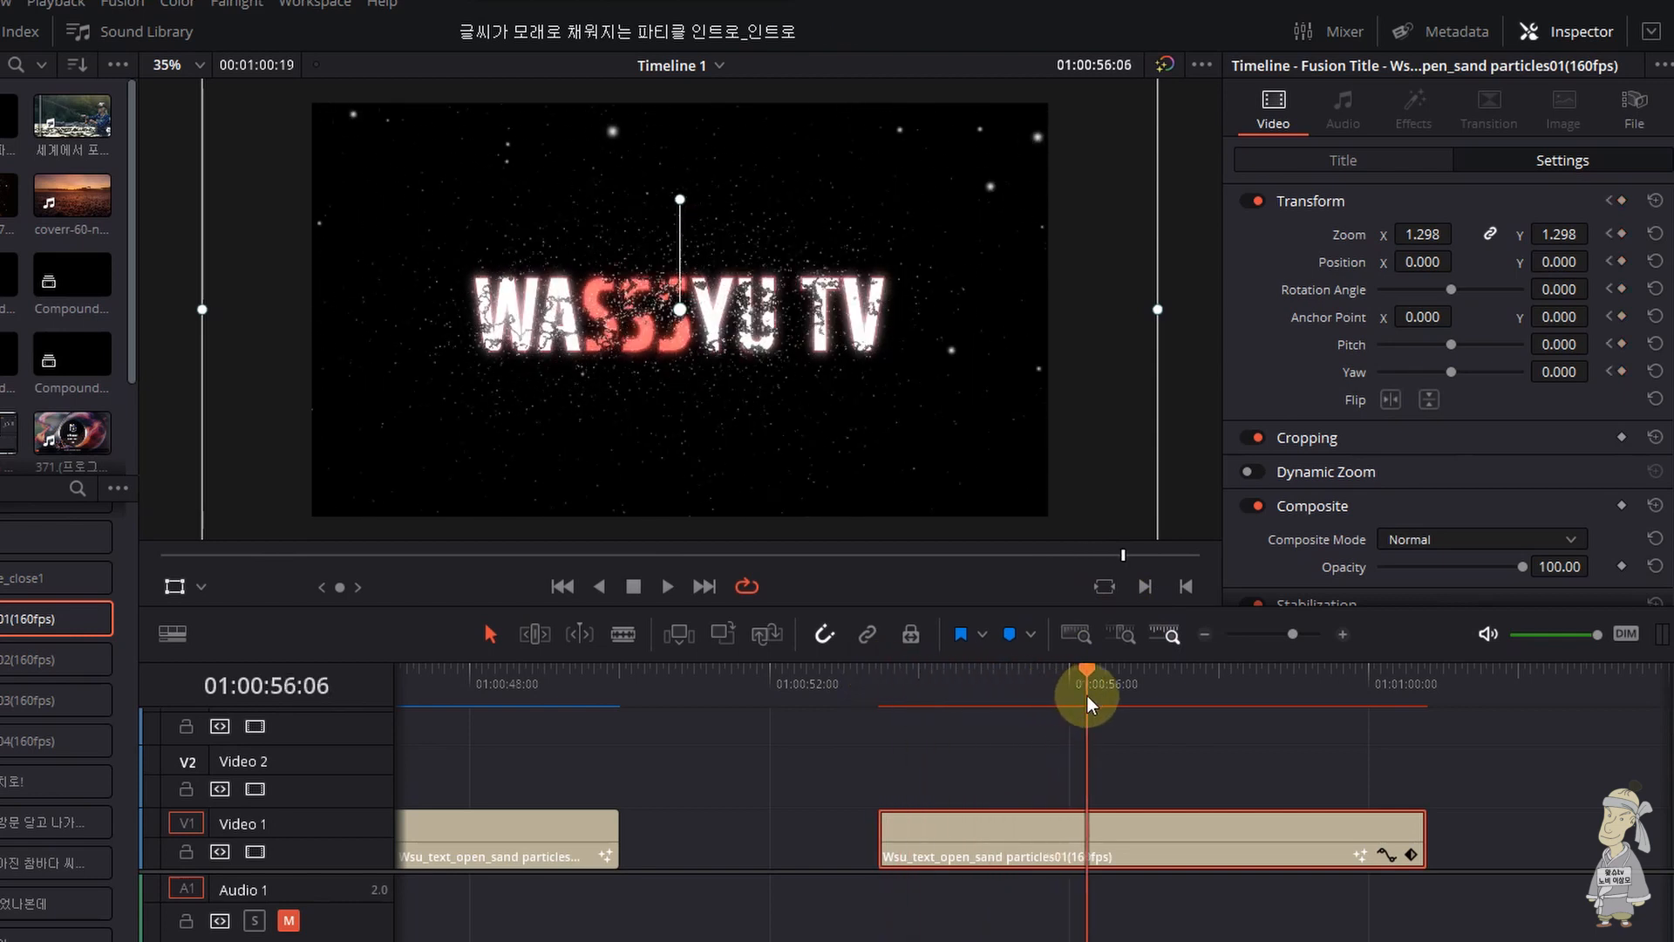
double_click(1345, 237)
- Replay the title's zoom-out animation from its beginning several times and stop it at 01:00:54:10
left_click(883, 682)
key("space")
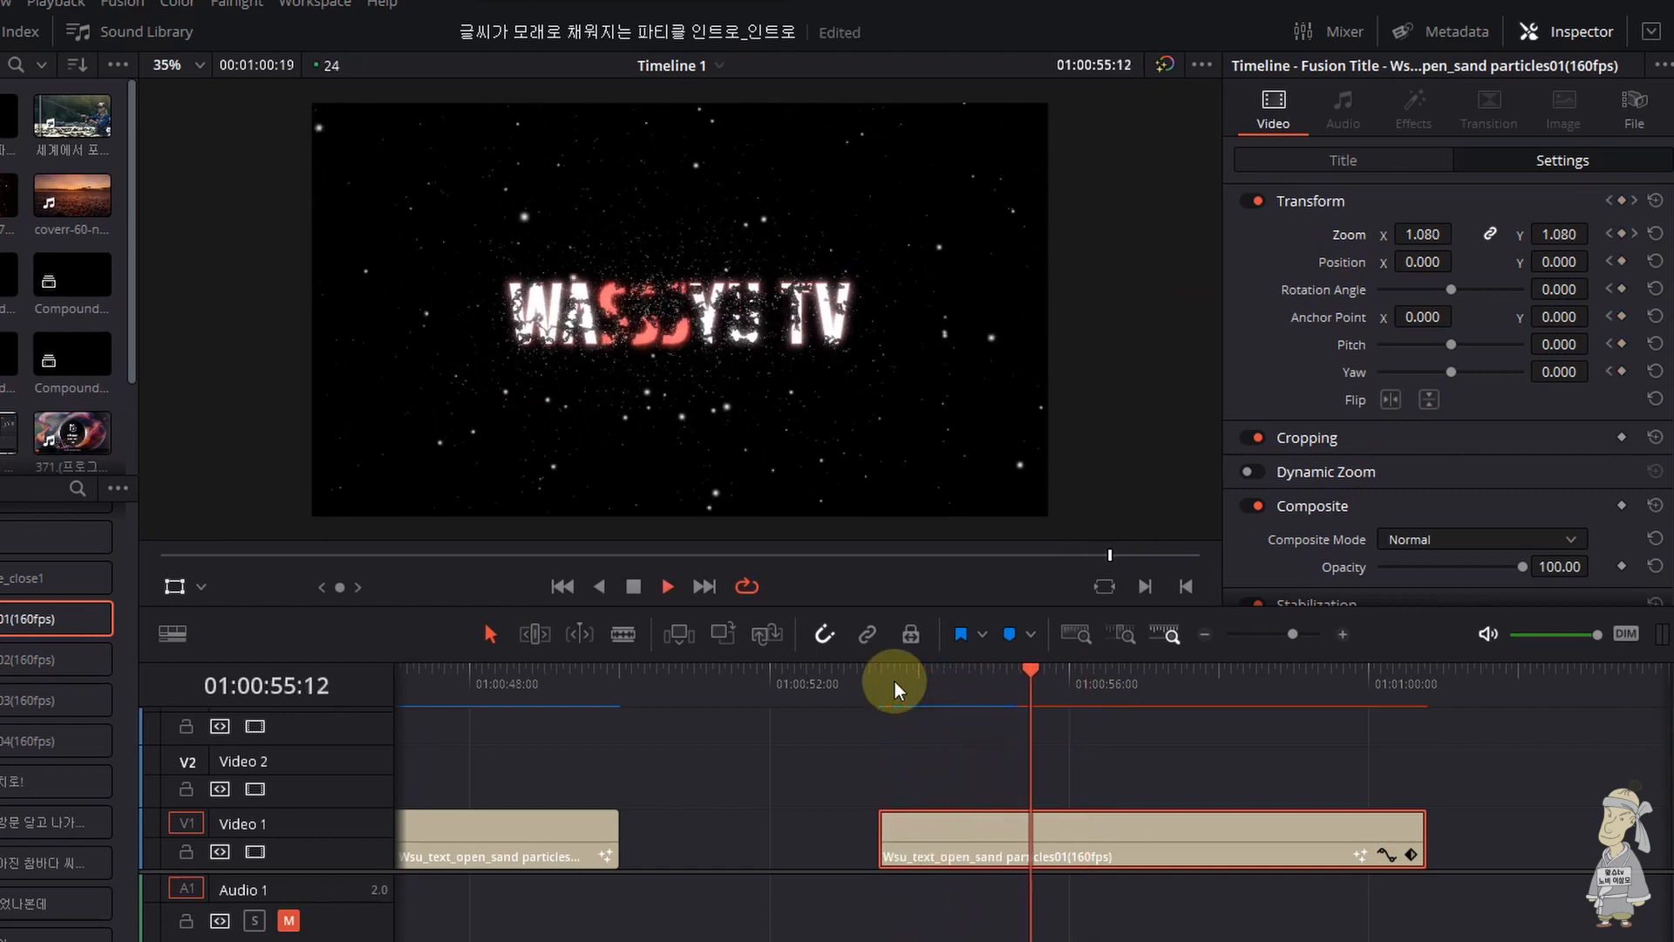
left_click(894, 682)
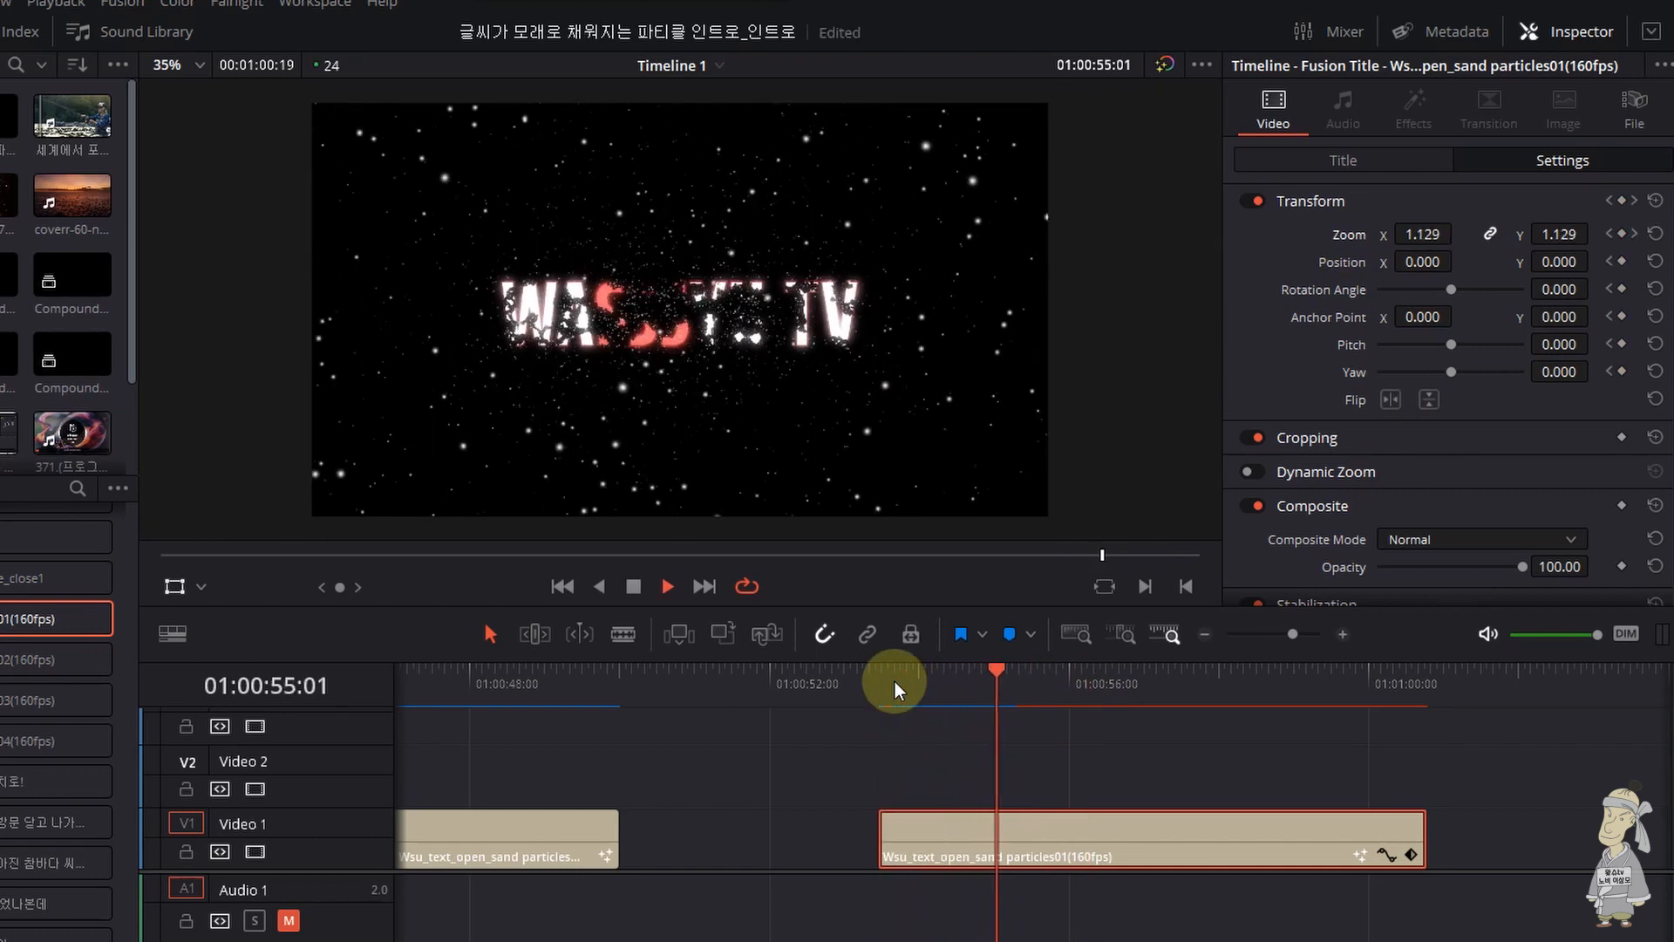
left_click(895, 682)
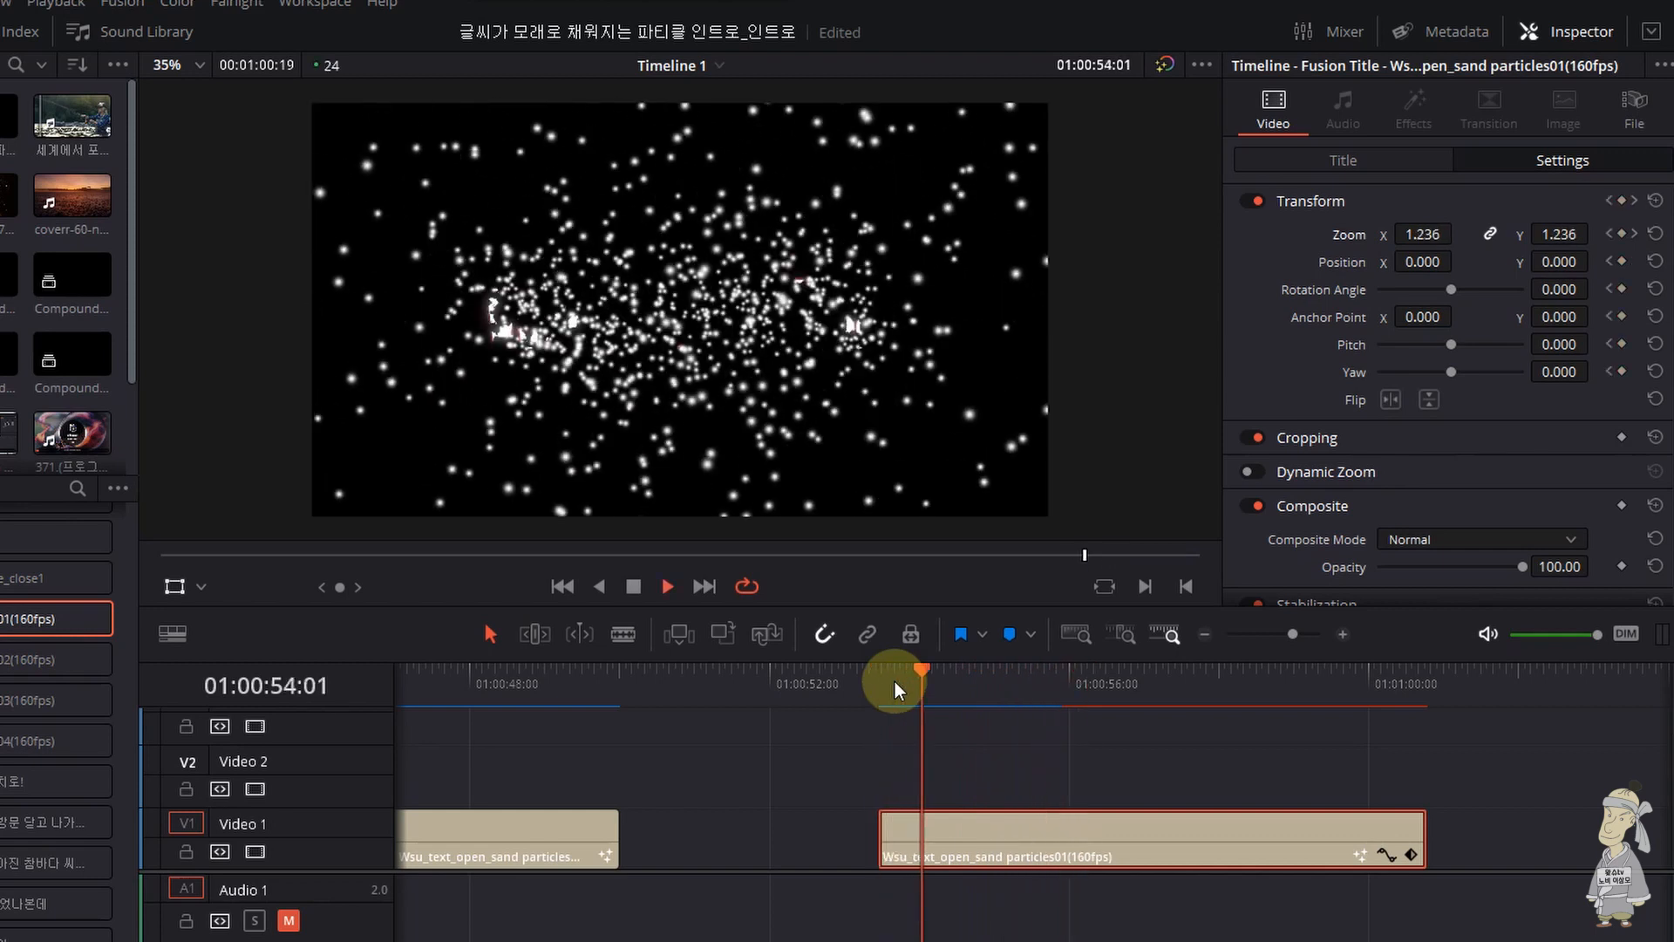
left_click(895, 682)
key("space")
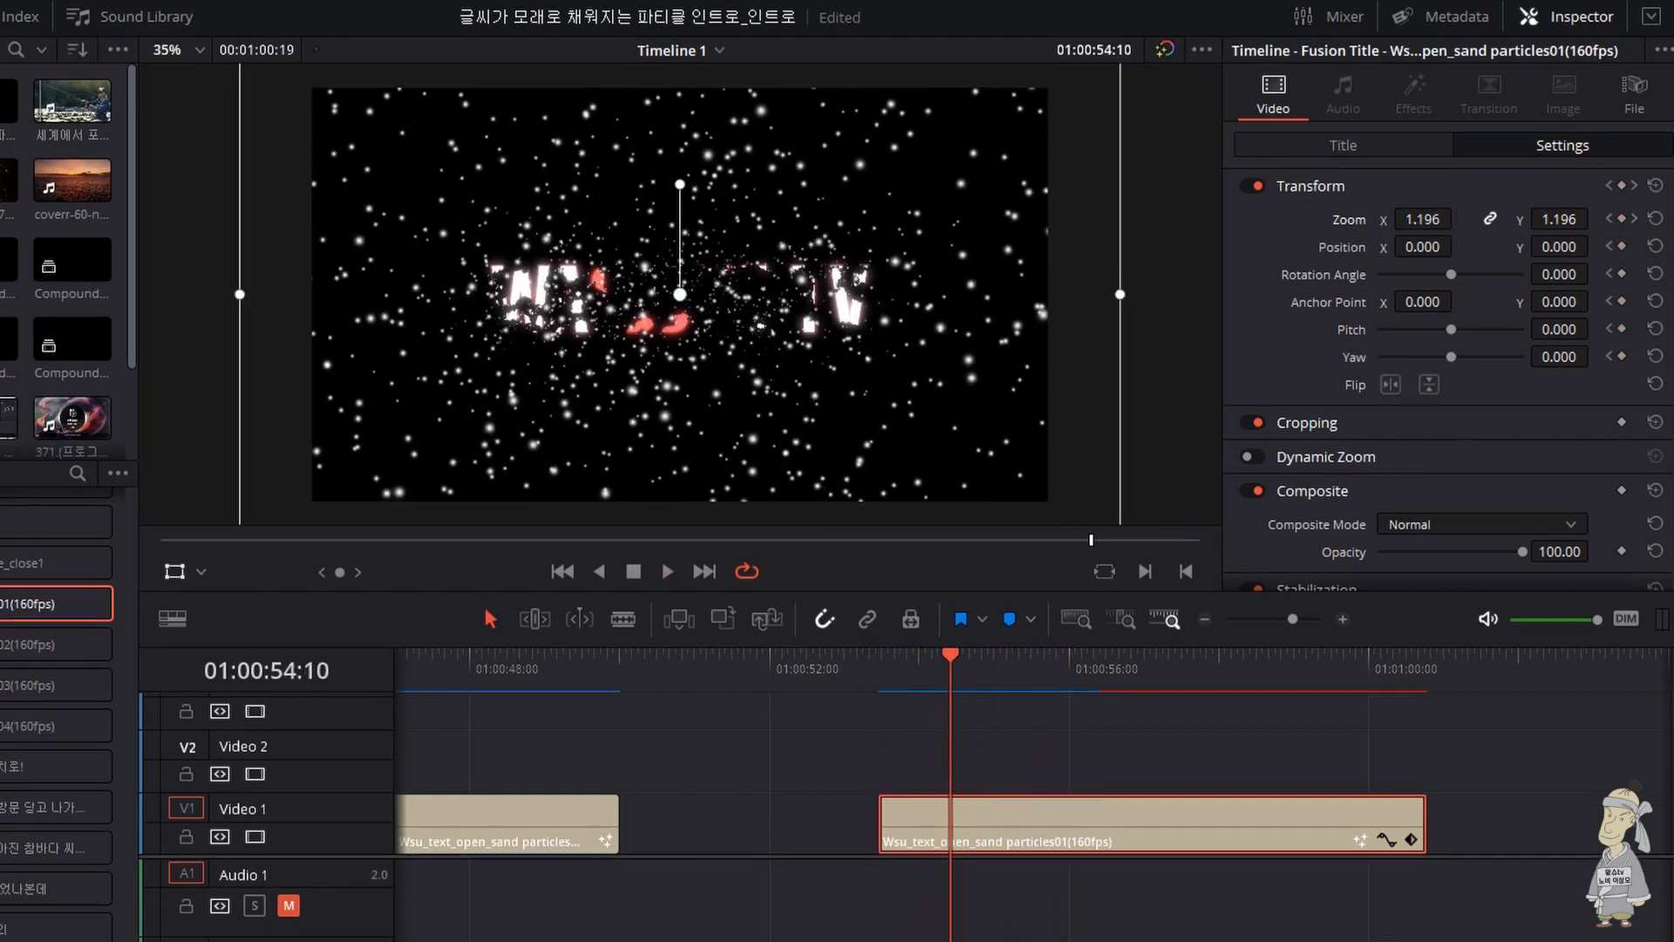
- Insert a Transform node directly before MediaOut1 in the title's Fusion composition
left_click(626, 921)
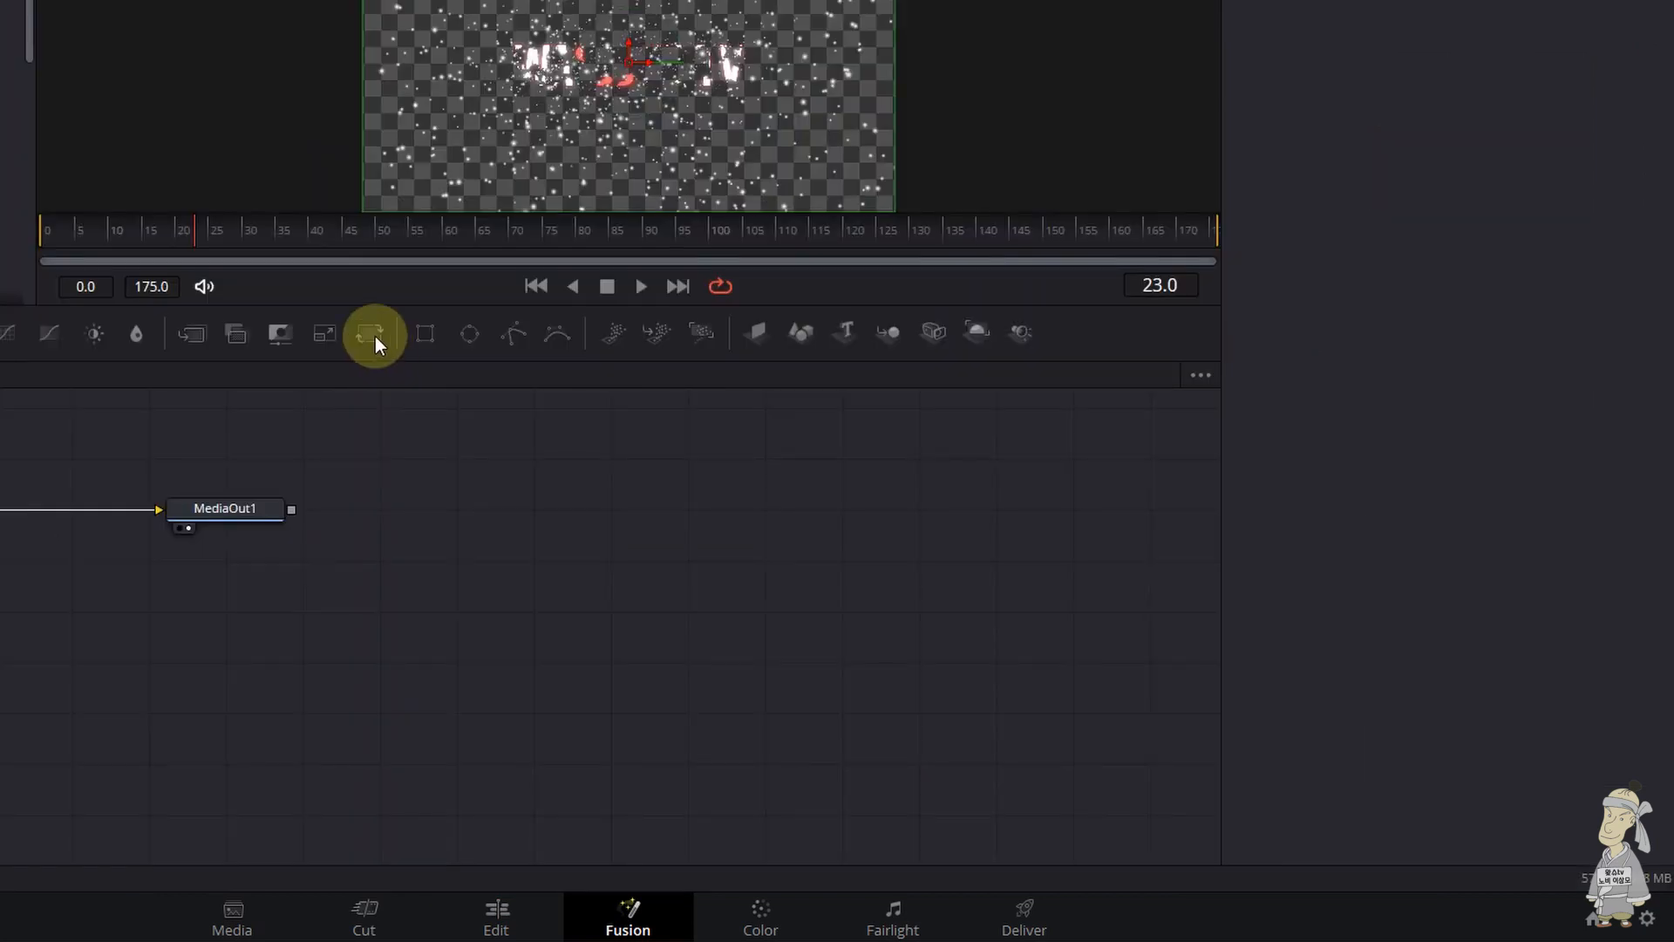
left_click_drag(375, 337, 124, 508)
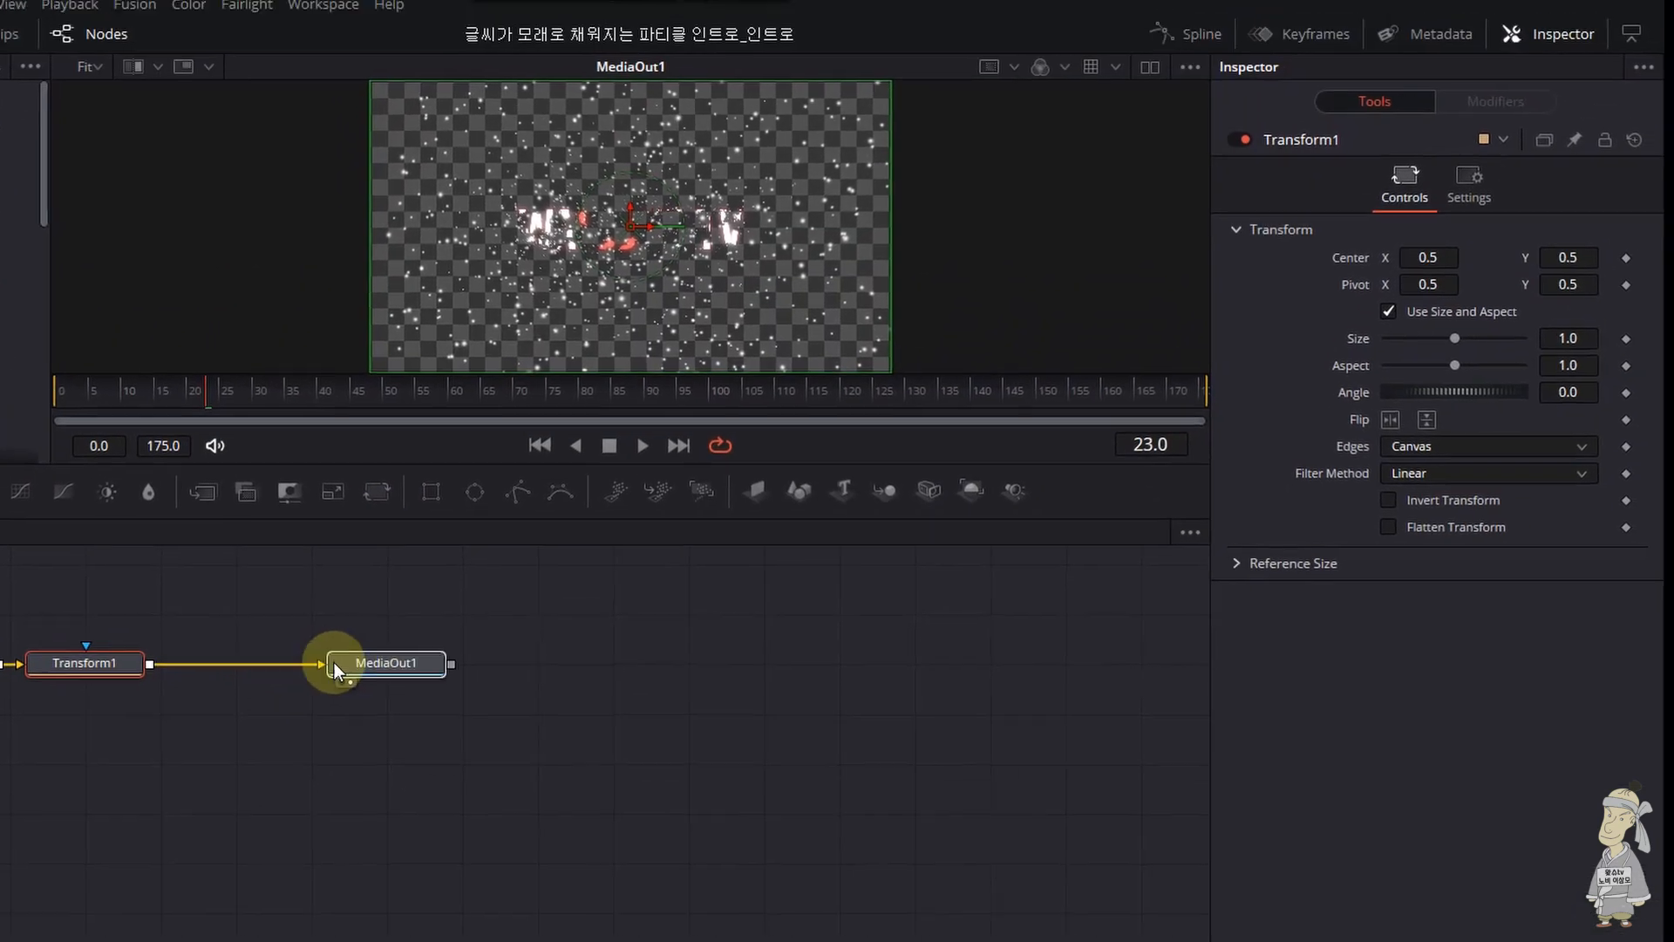
left_click(382, 500)
left_click(2, 670)
left_click_drag(47, 667, 101, 664)
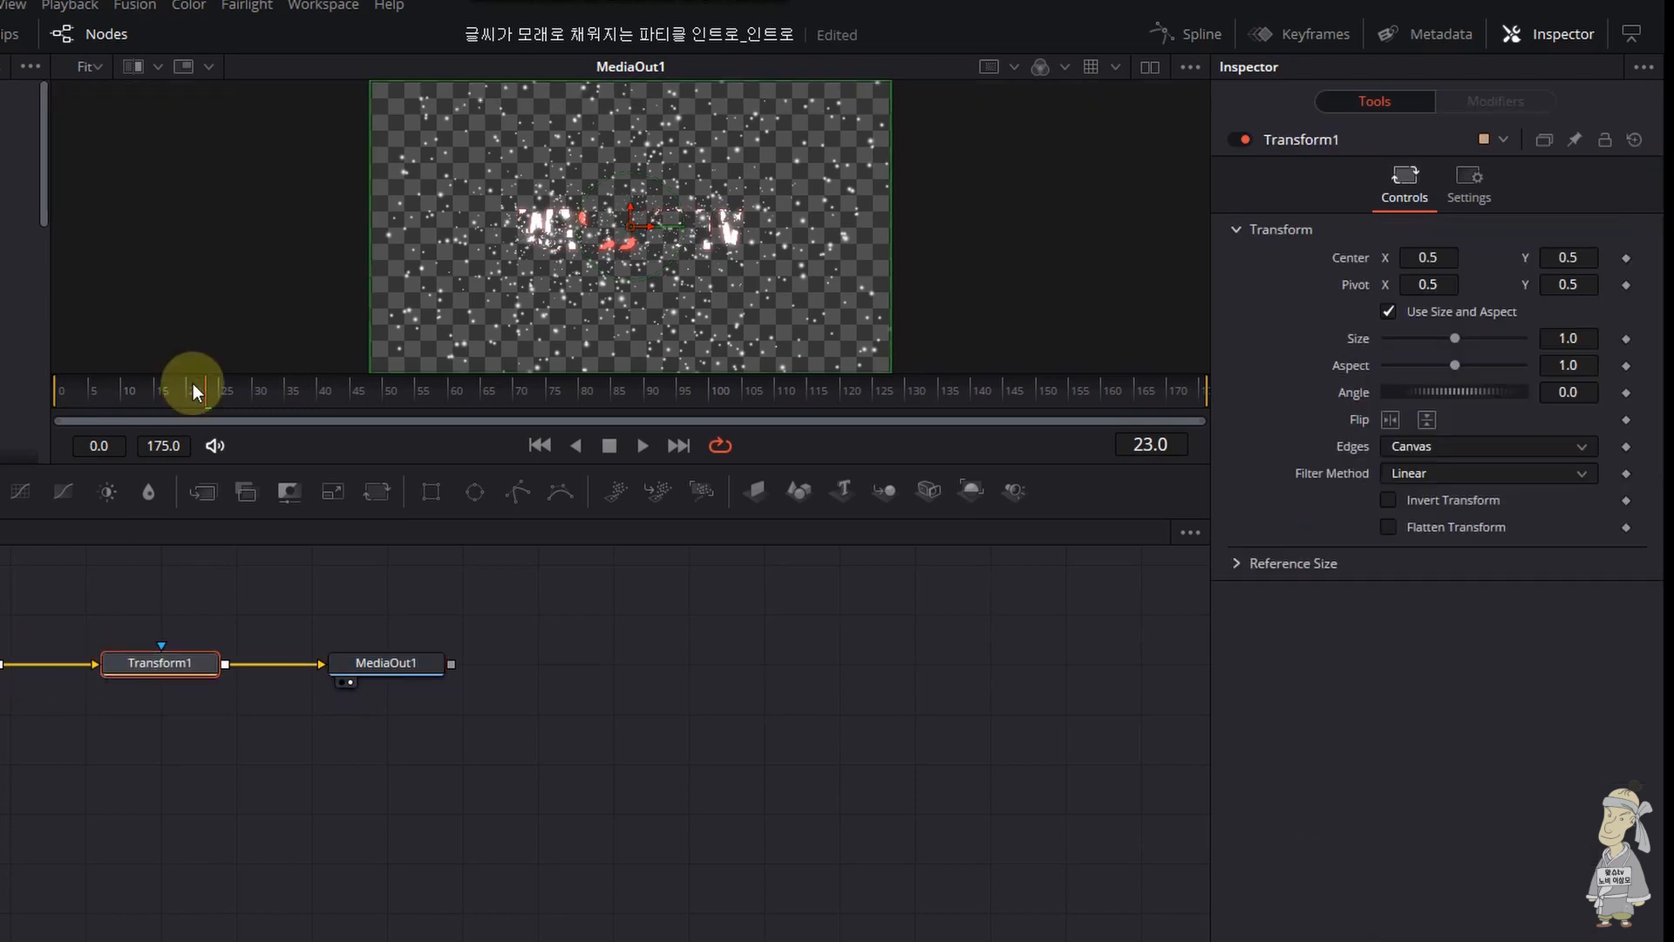
- Keyframe the Transform node's Size from 1.83 at frame 0 to 1.0 at frame 160
left_click_drag(192, 384, 58, 396)
left_click(1626, 339)
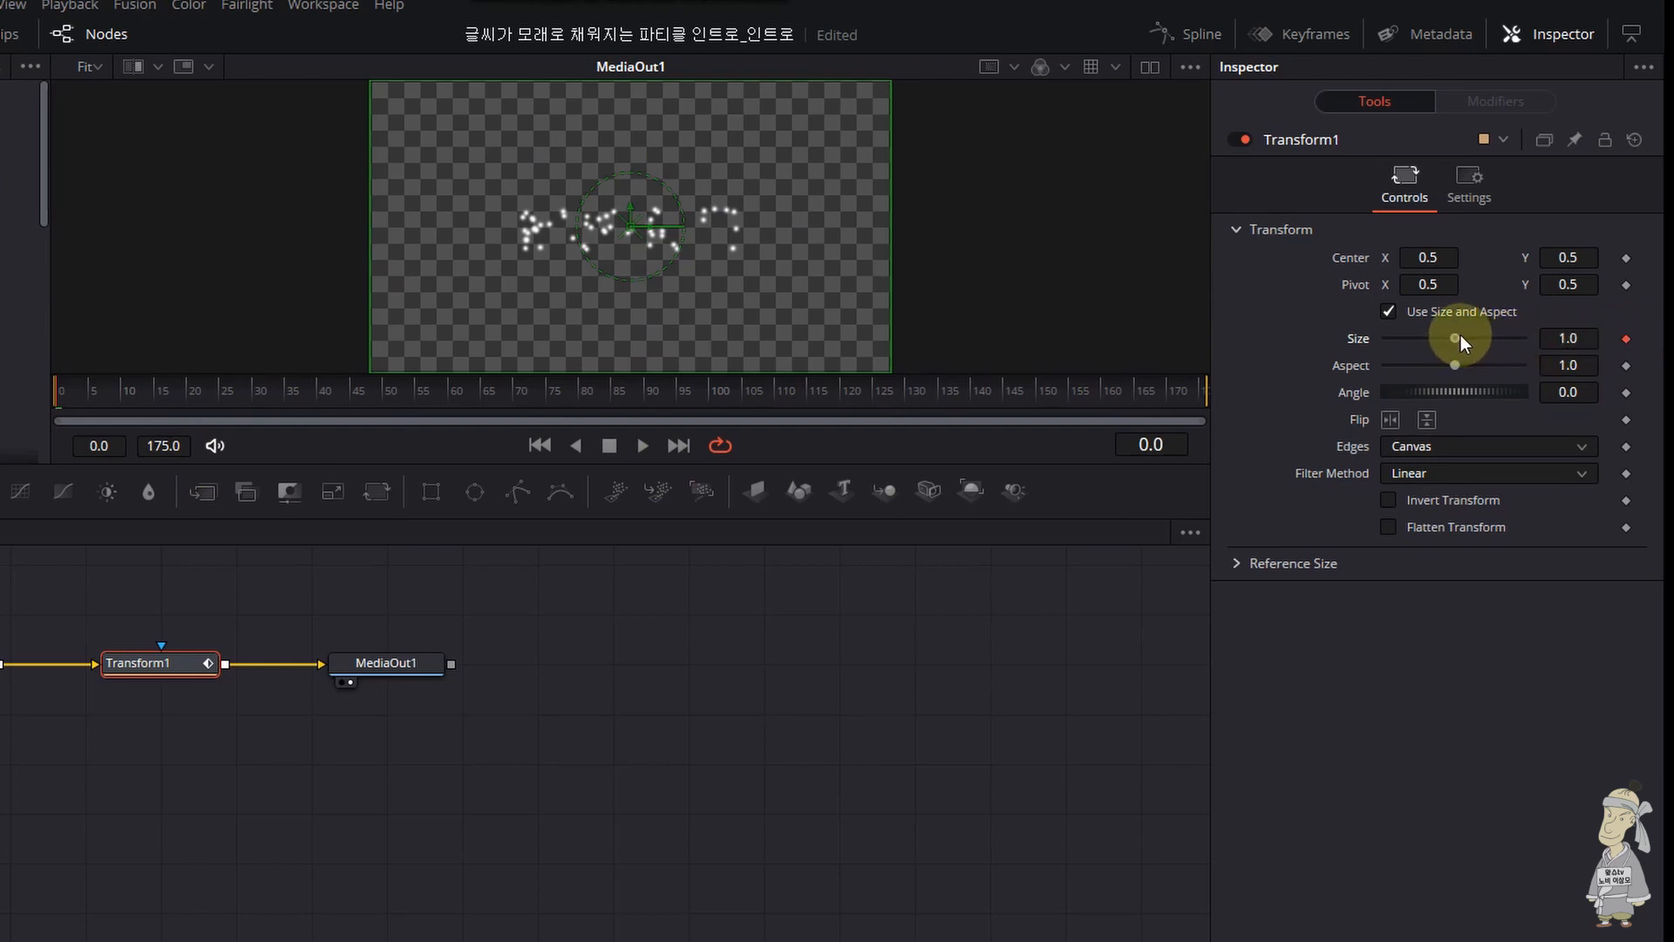
left_click_drag(1461, 335, 1473, 337)
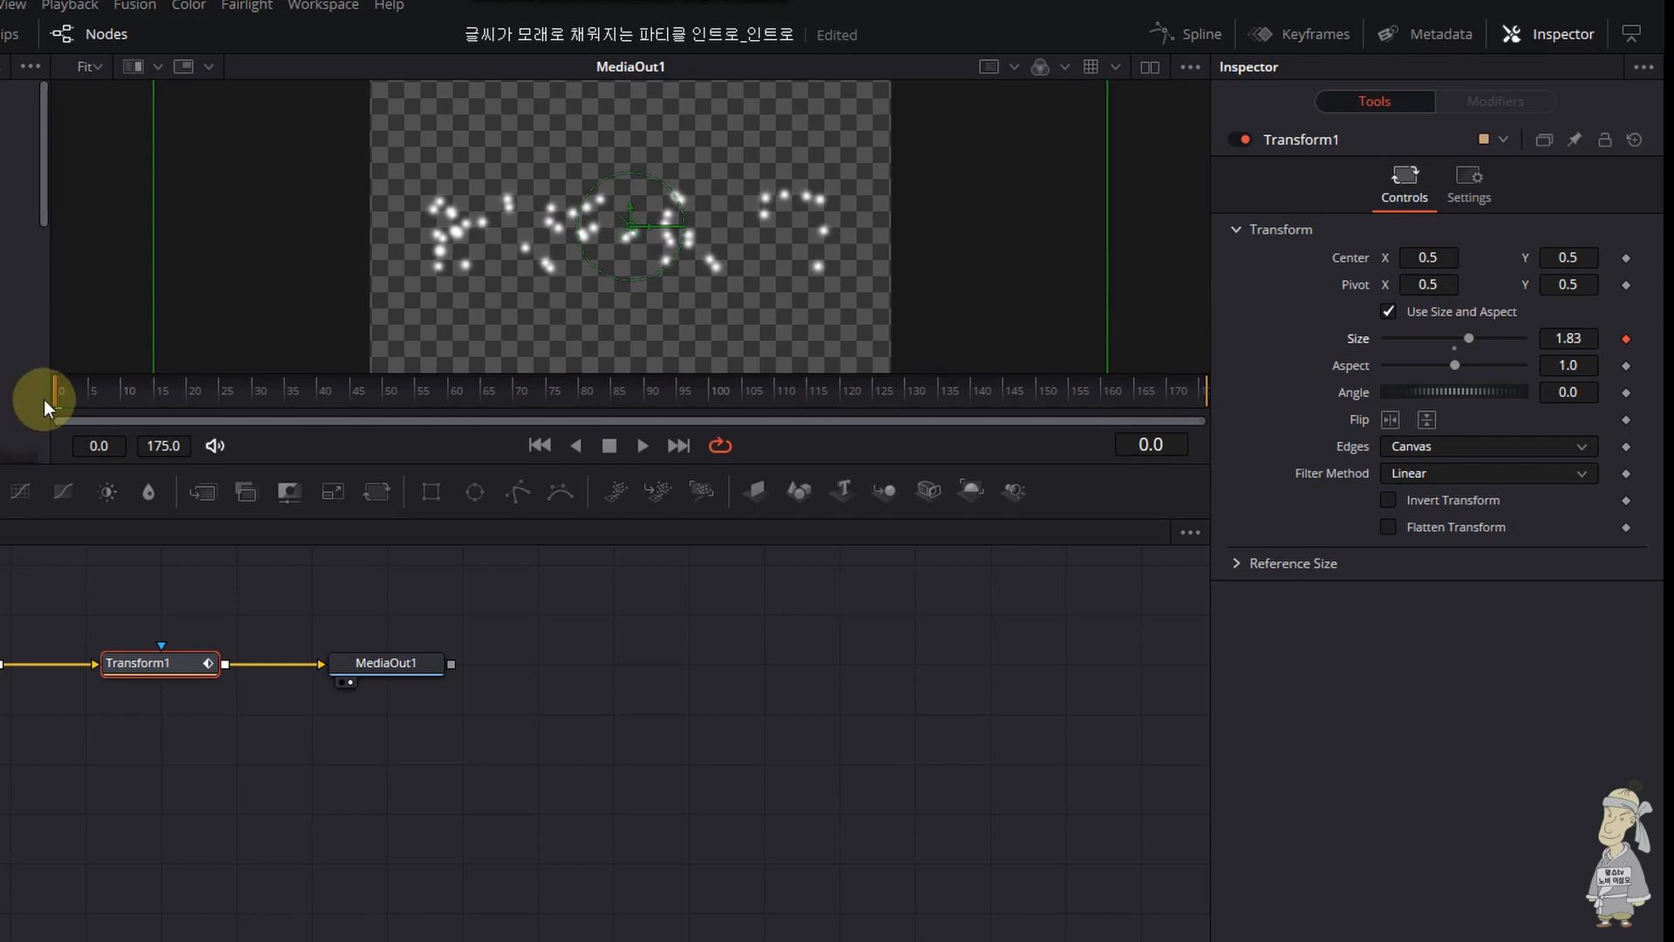
left_click_drag(60, 398, 1104, 400)
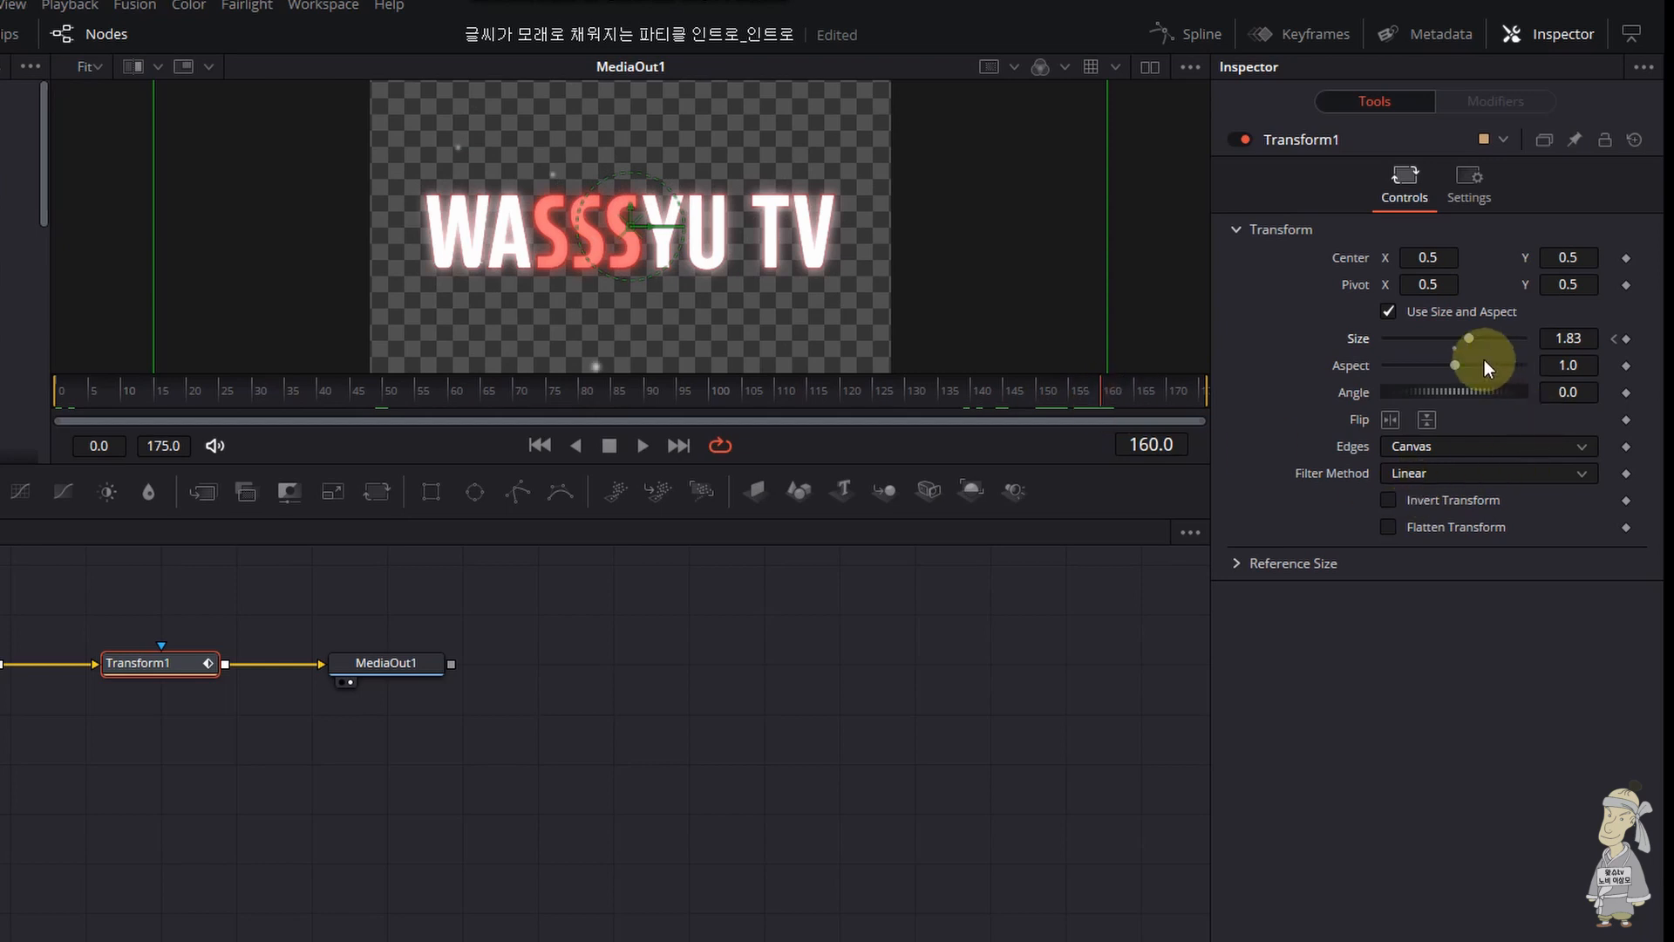
left_click(1456, 349)
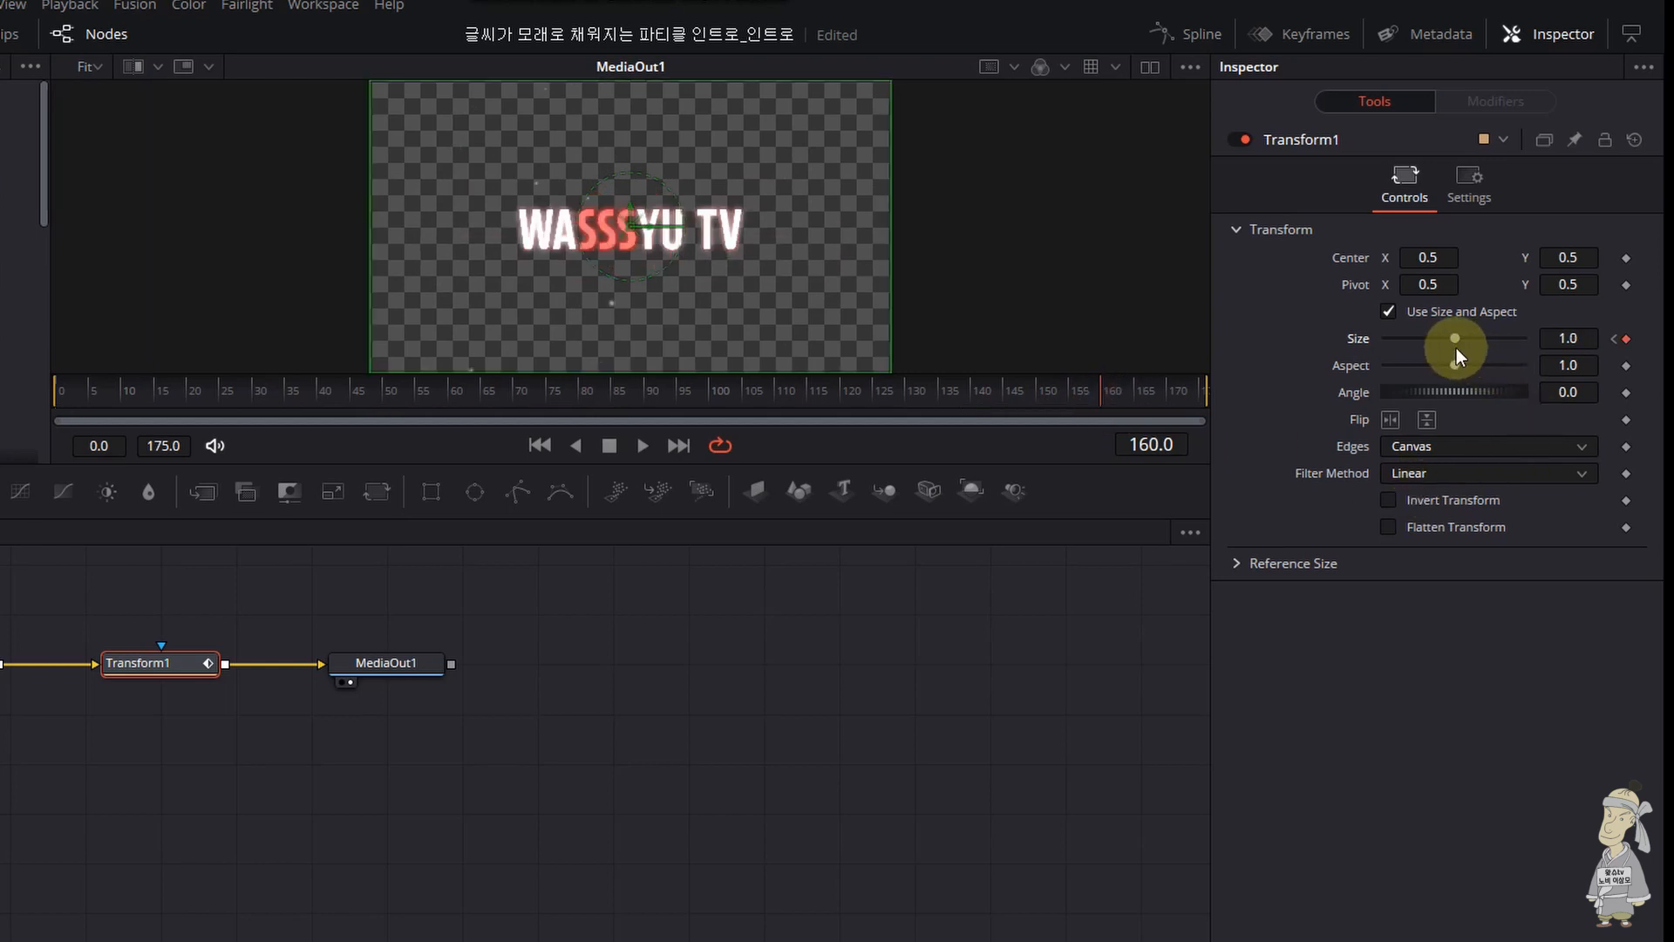
- Play the Fusion size animation from frame 0 and stop it at frame 112
left_click_drag(1113, 405, 9, 419)
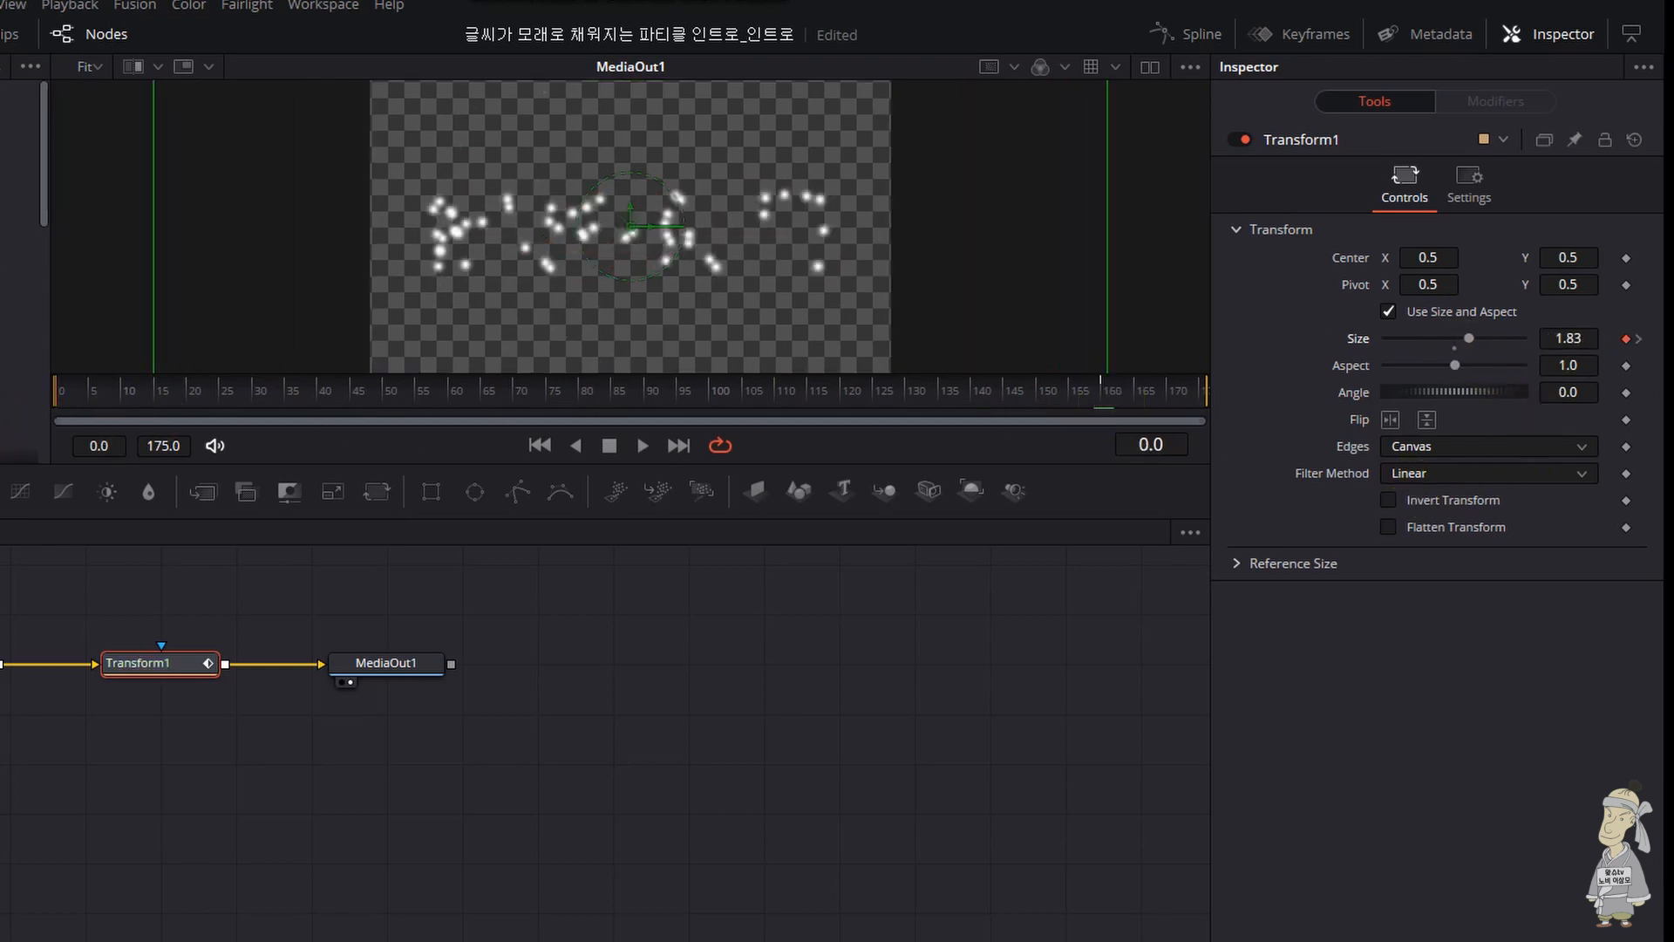
key("space")
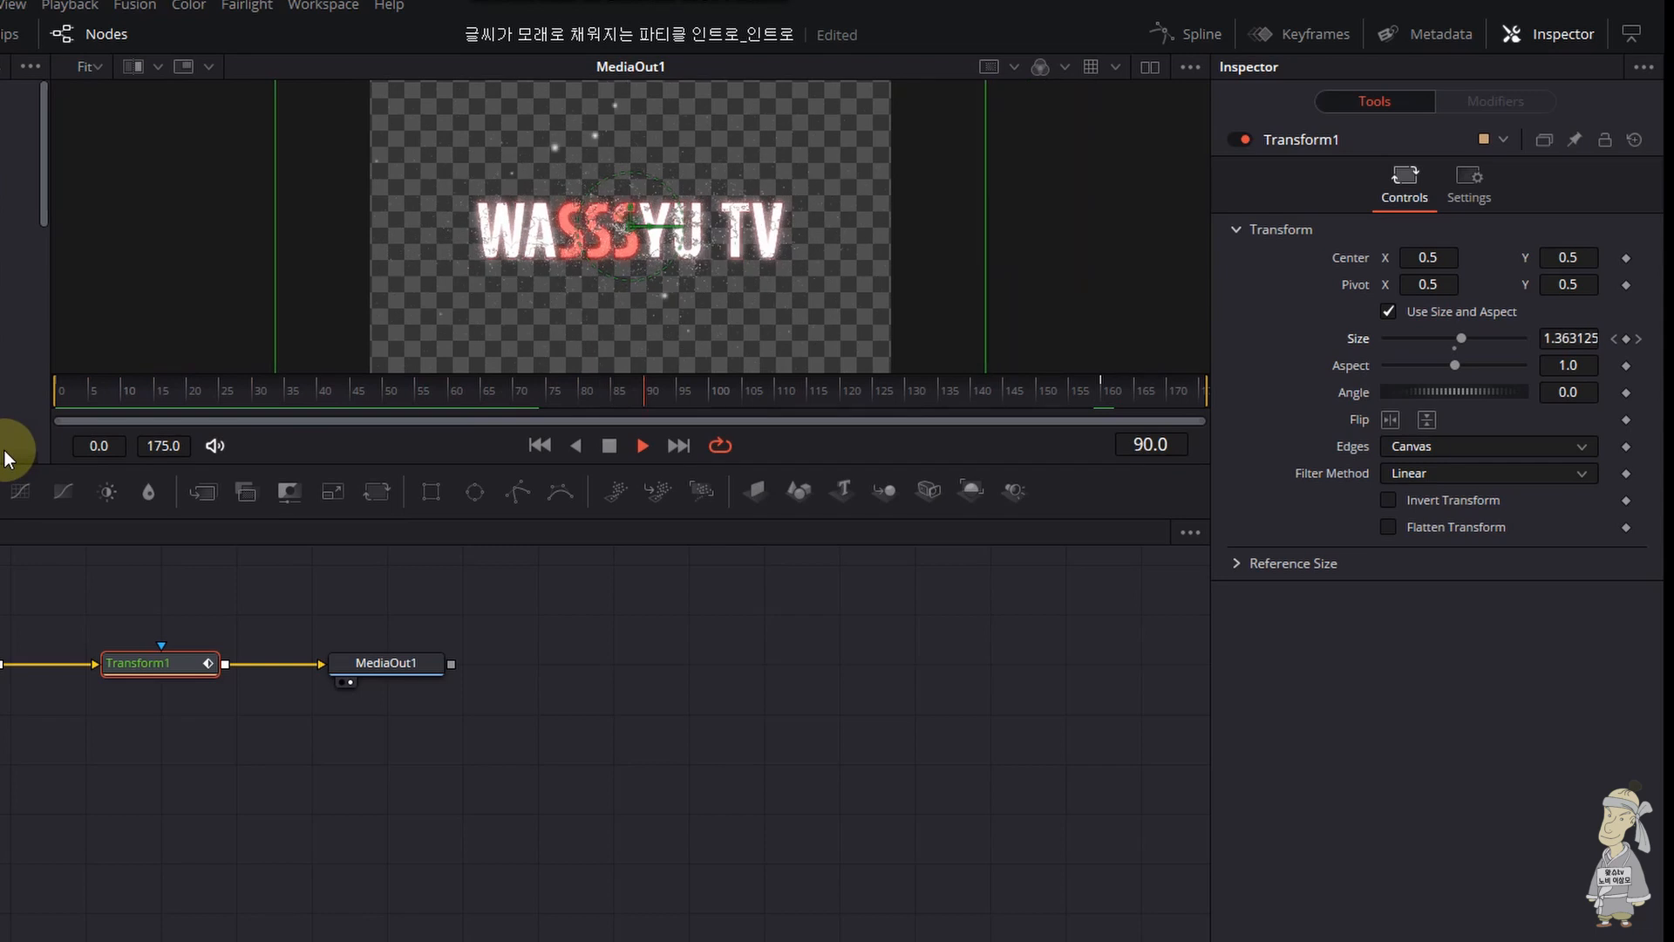
key("space")
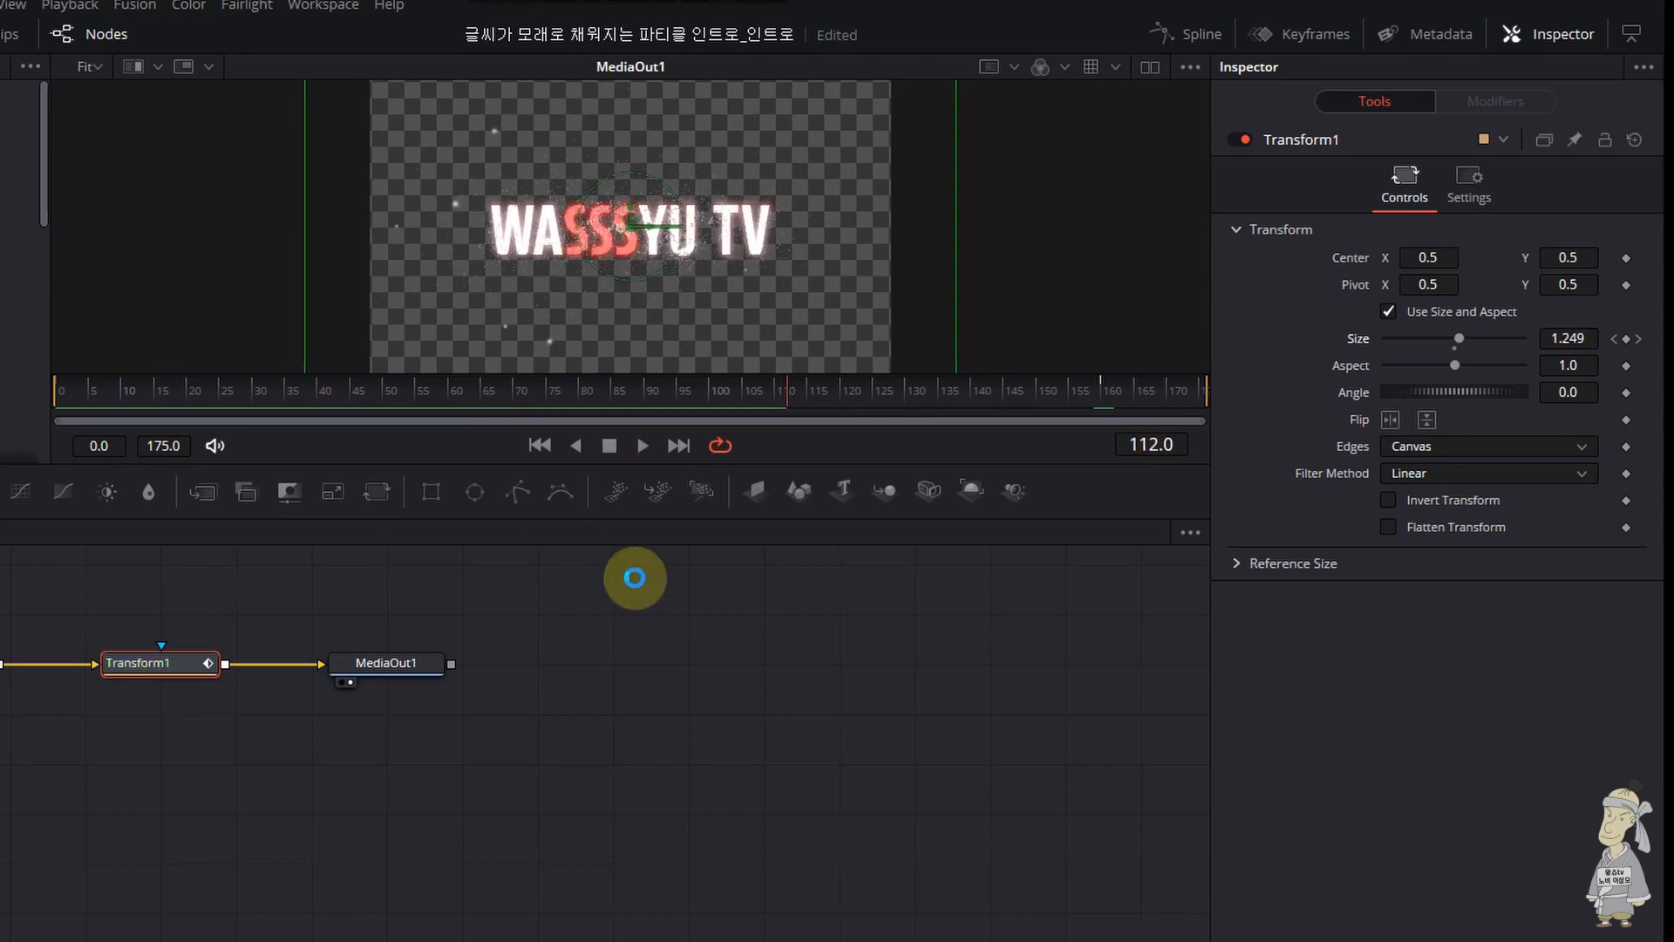
- Reset all Transform settings of the title clip on the Edit page and replay the title from its beginning
left_click(501, 912)
left_click(1008, 669)
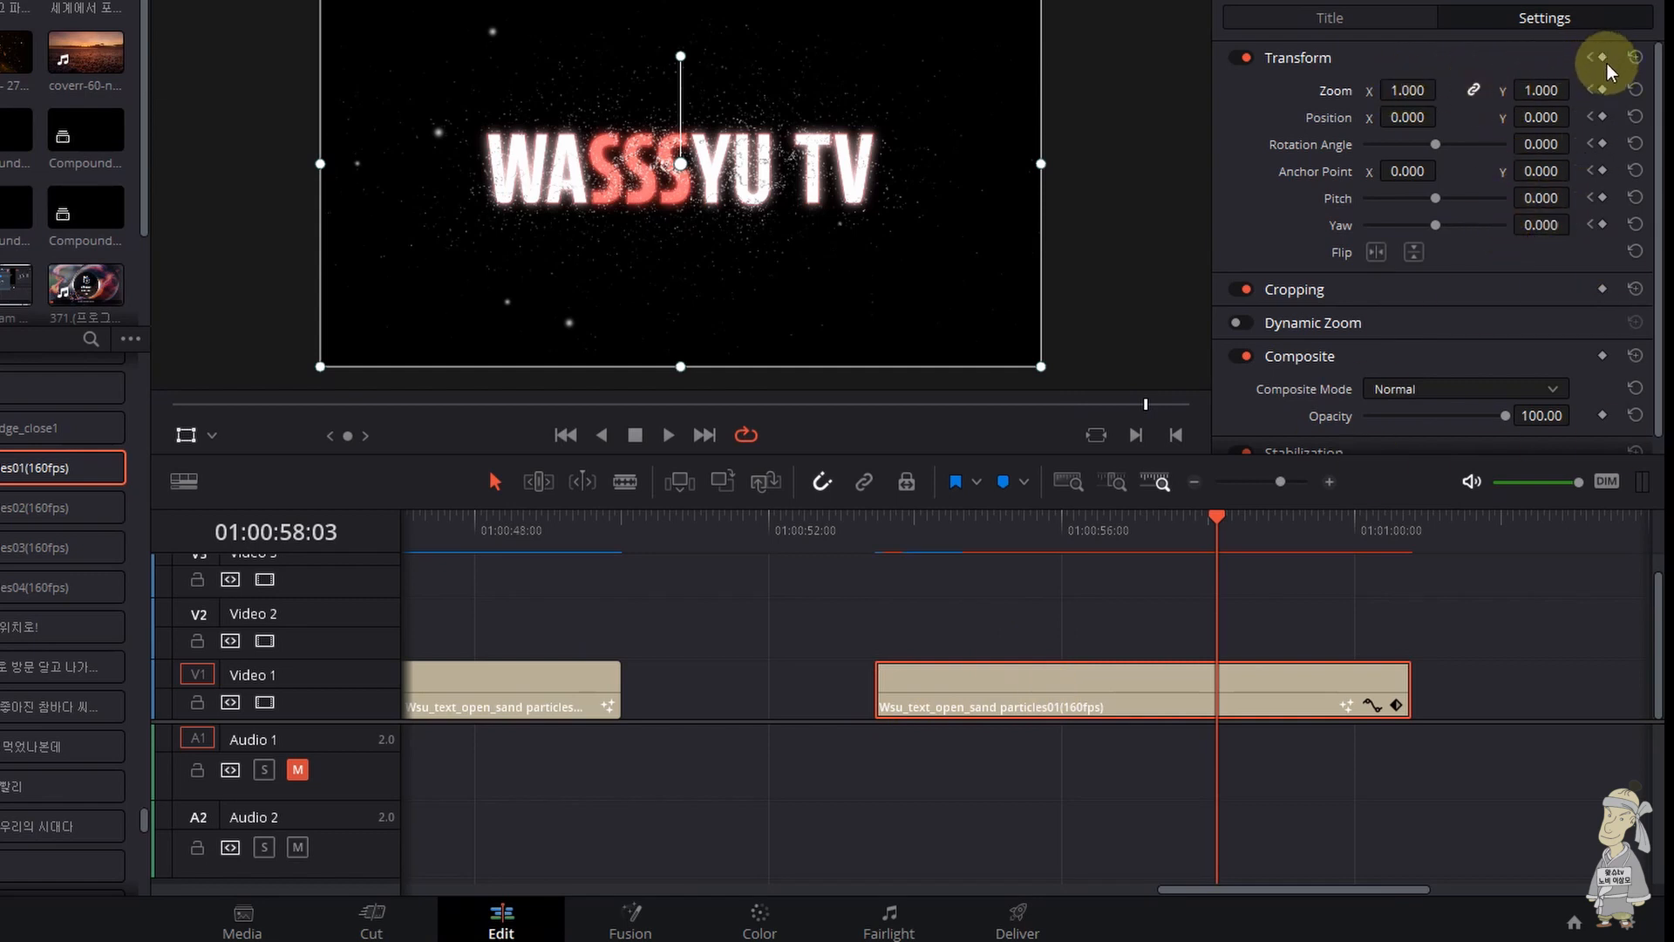
left_click(1636, 58)
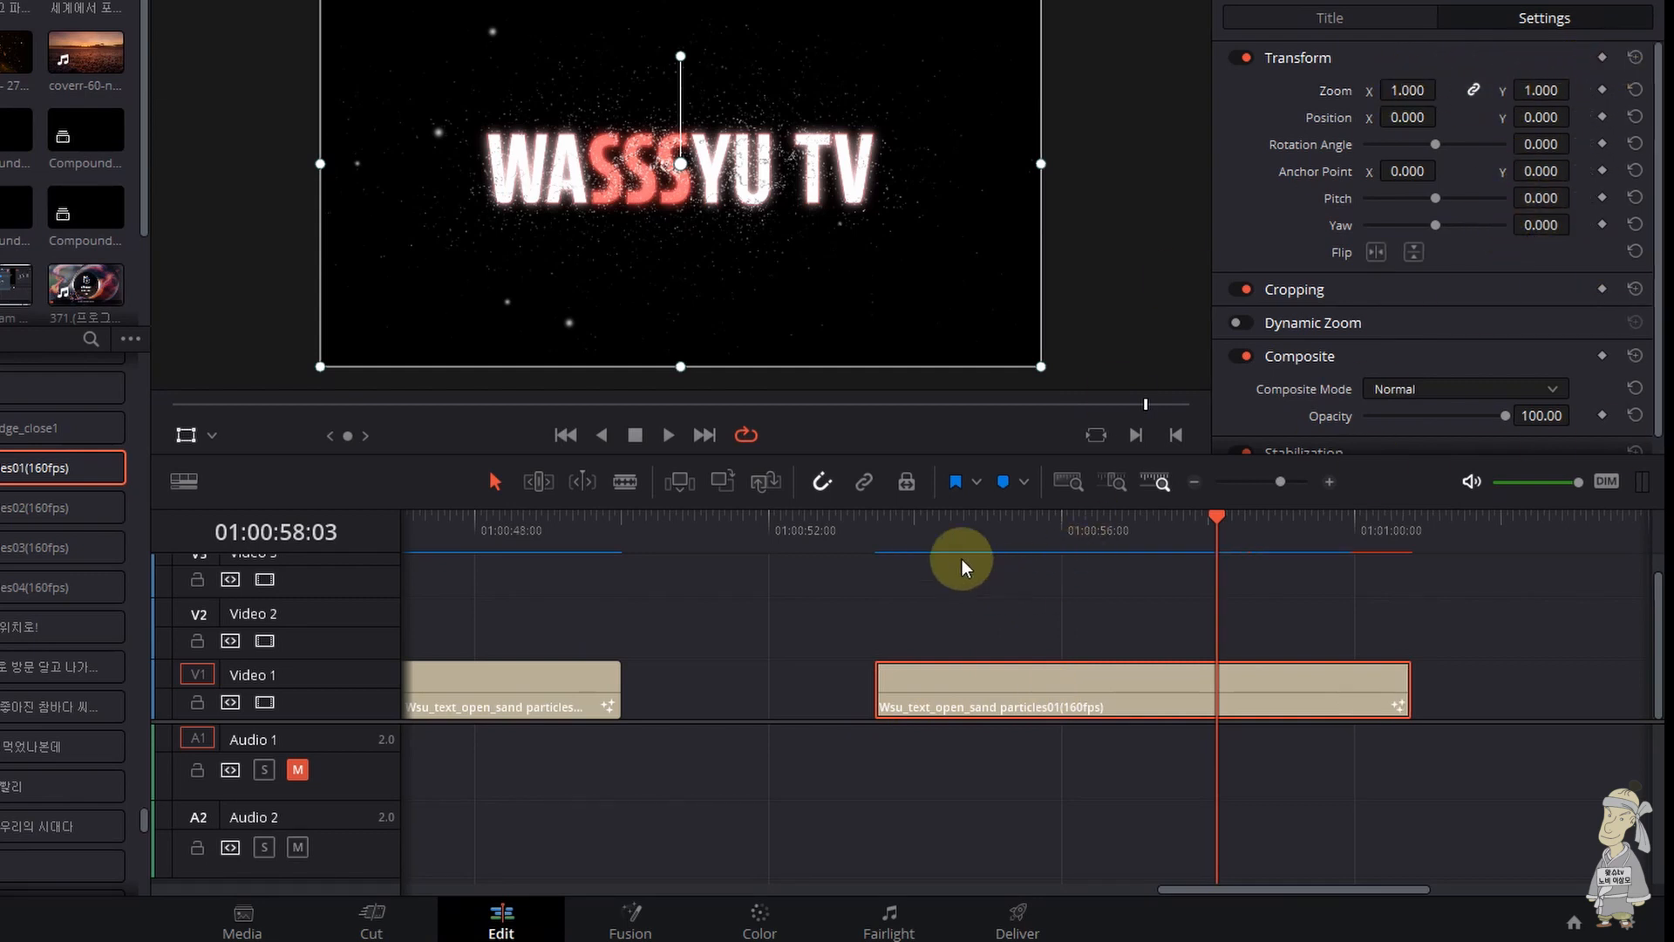
left_click(882, 532)
key("space")
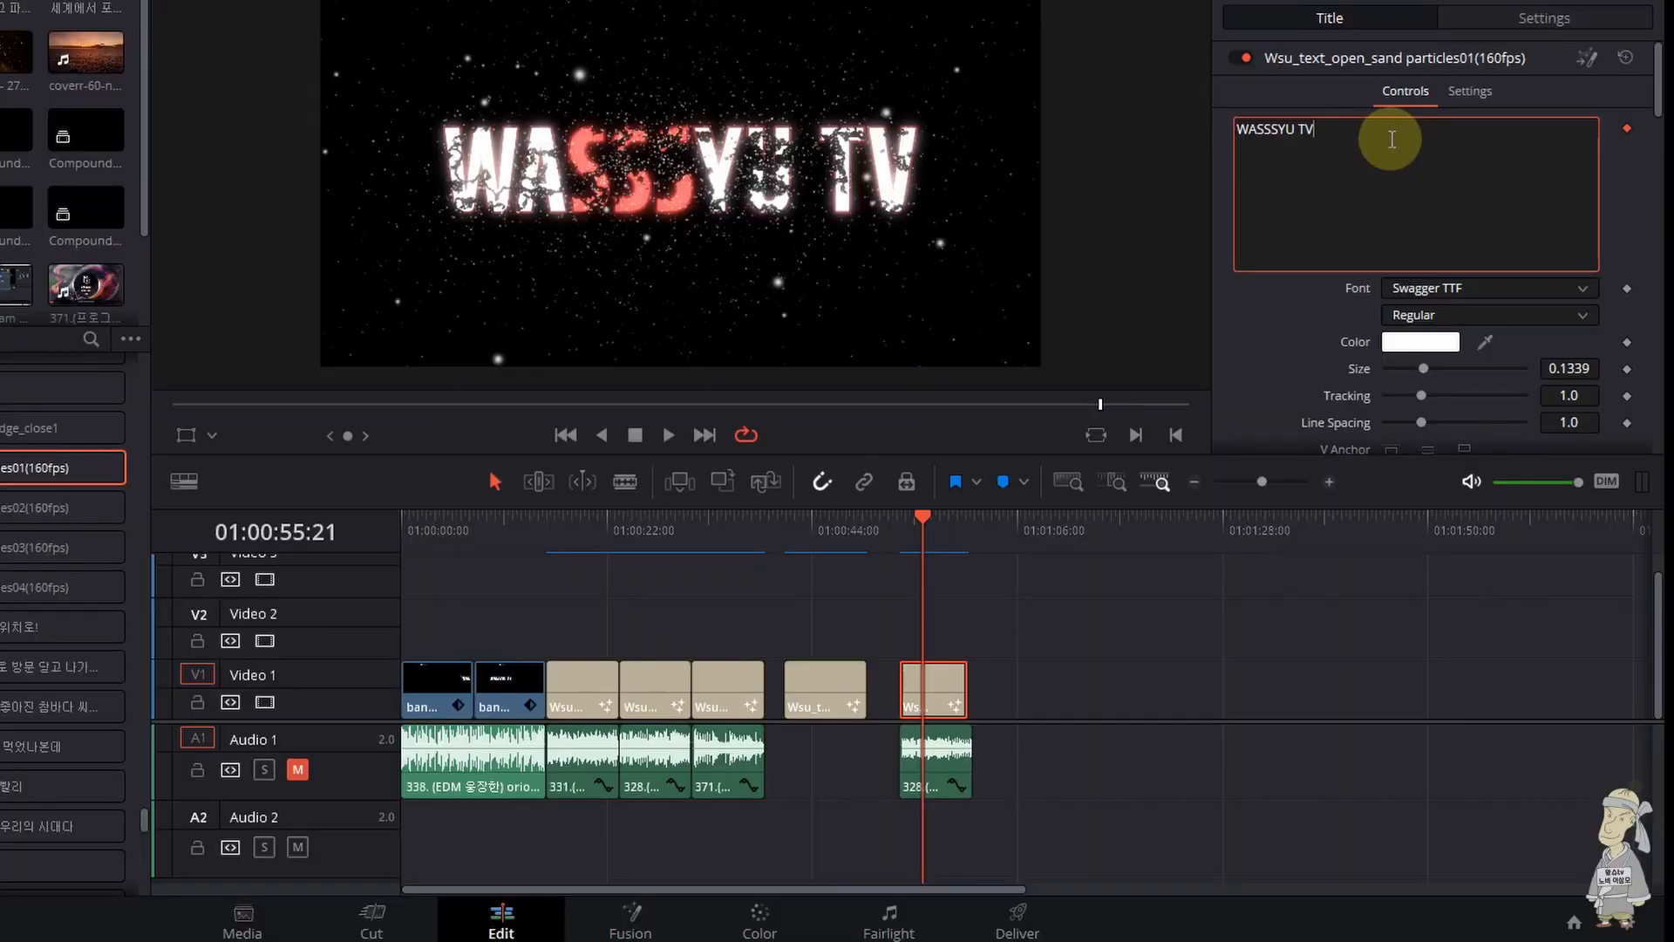
- Replace the title text WASSSYU TV with 왔슈일가의 기적
left_click_drag(1392, 139, 1215, 113)
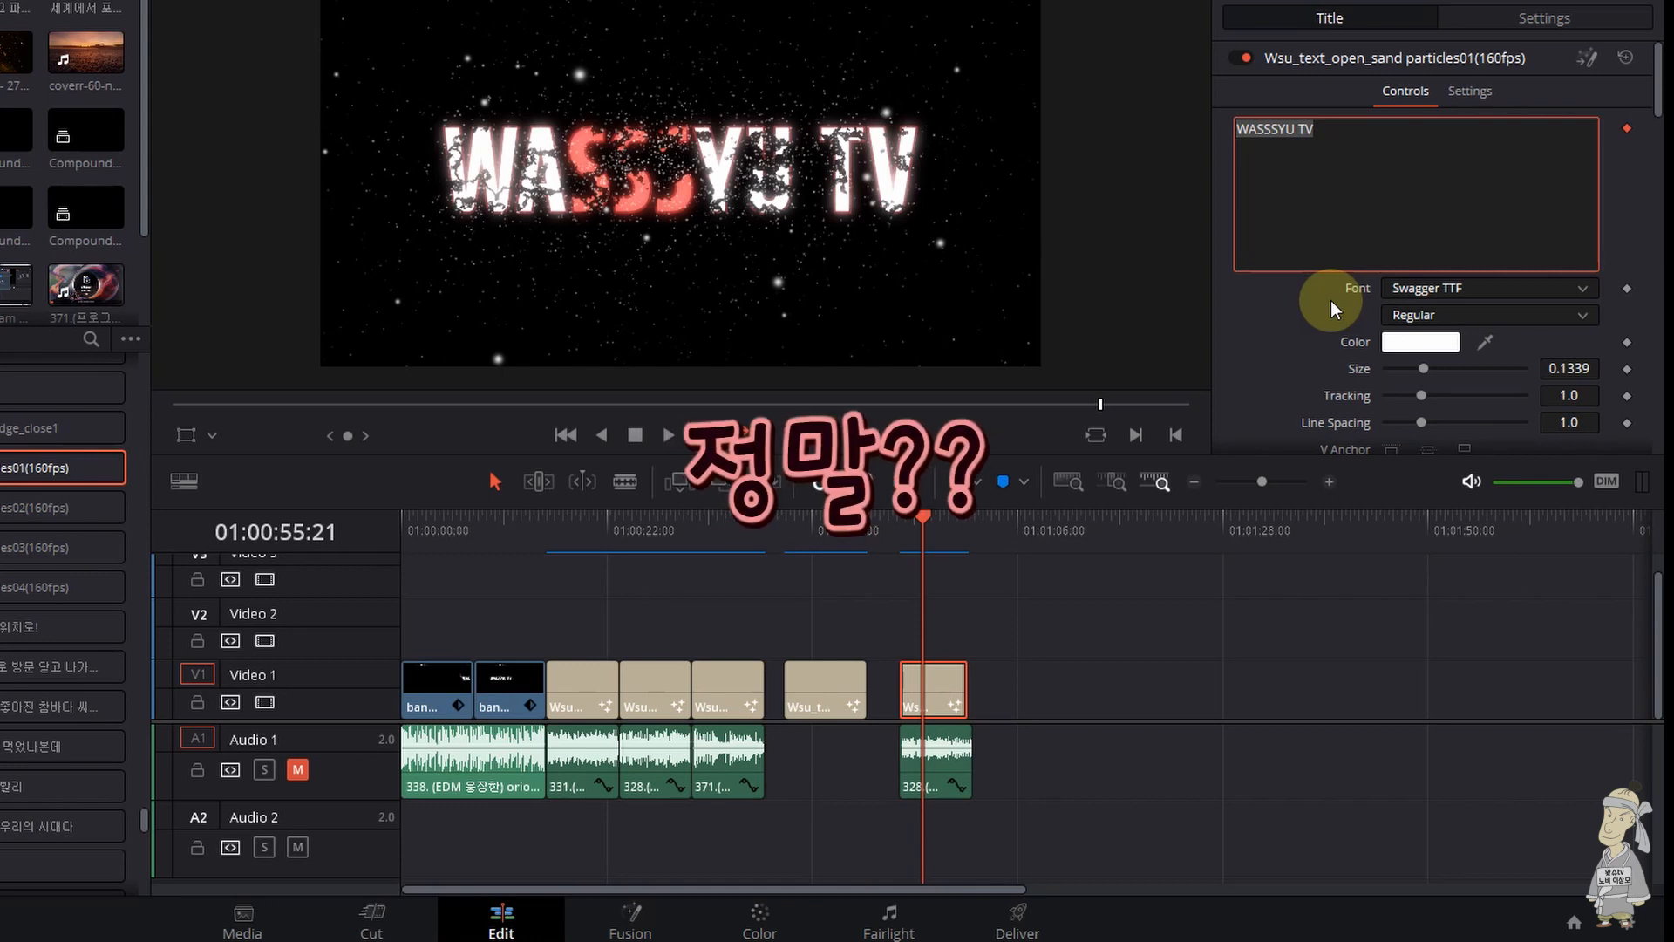
key("BackSpace")
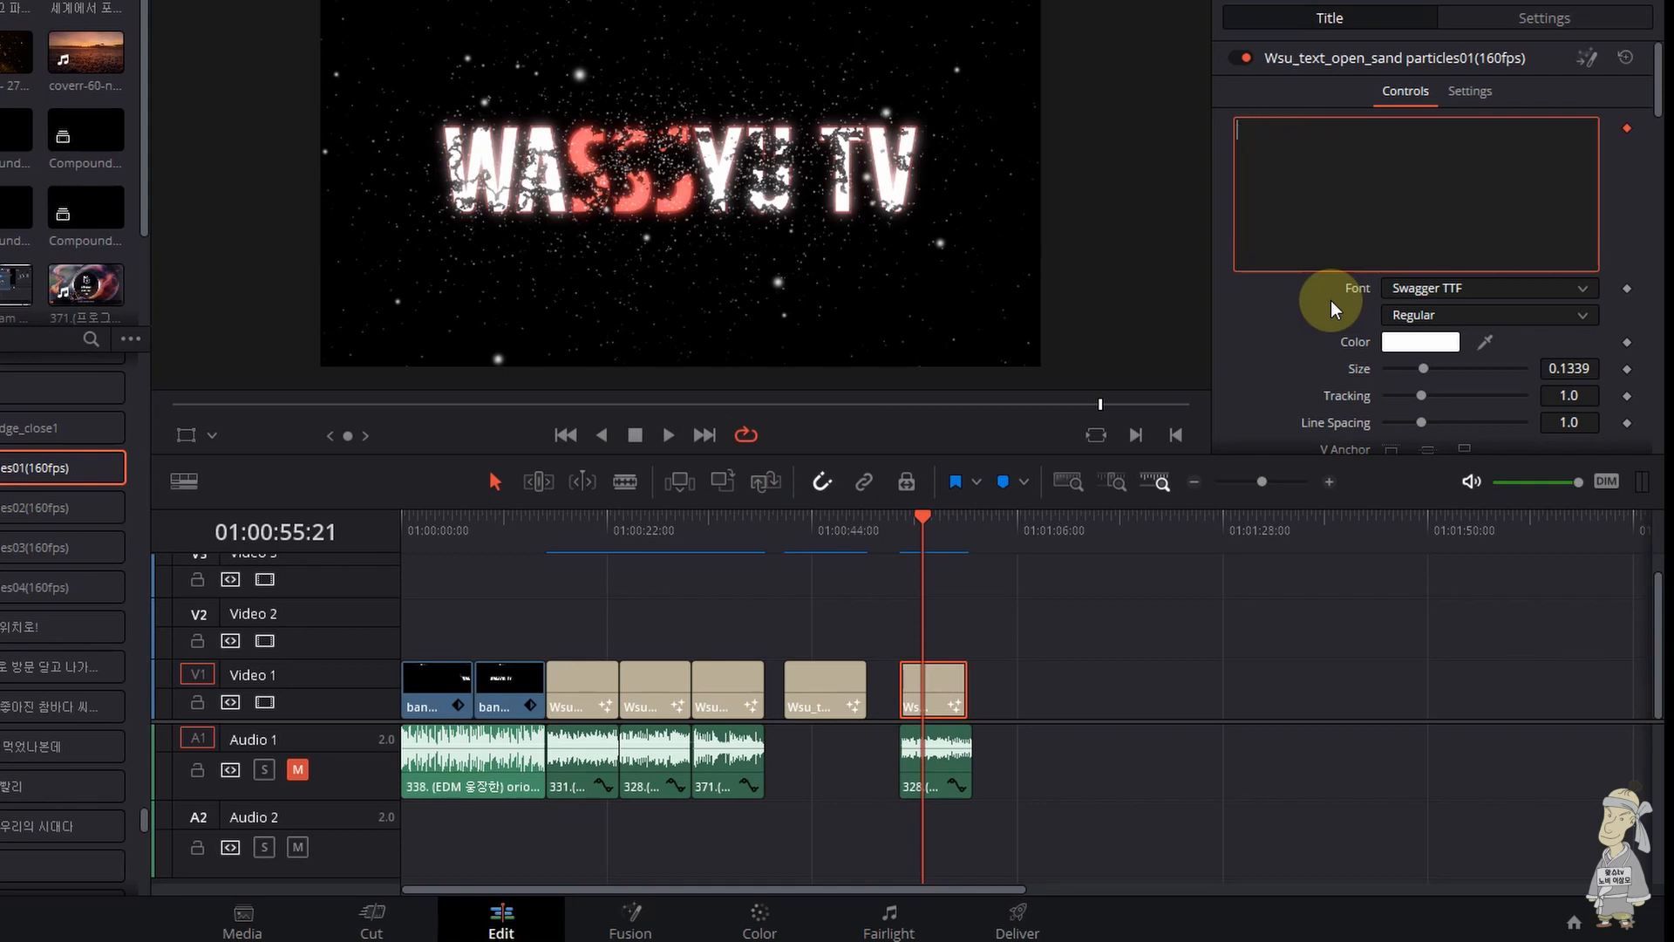
type("왔슈일")
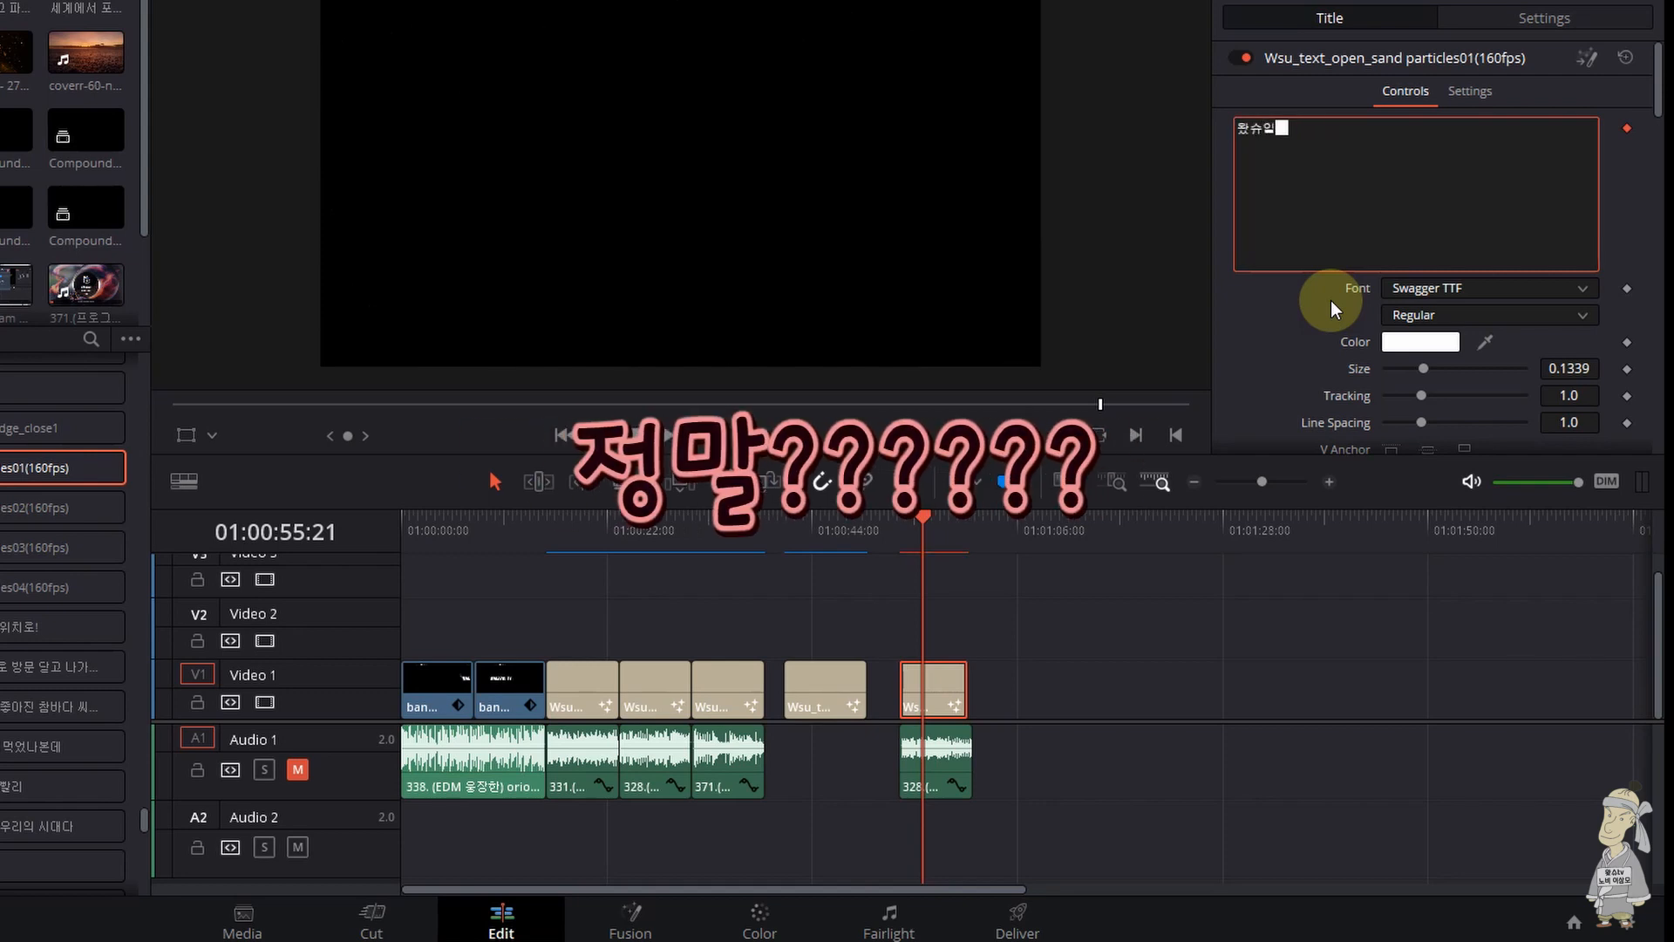
type("가의 기적")
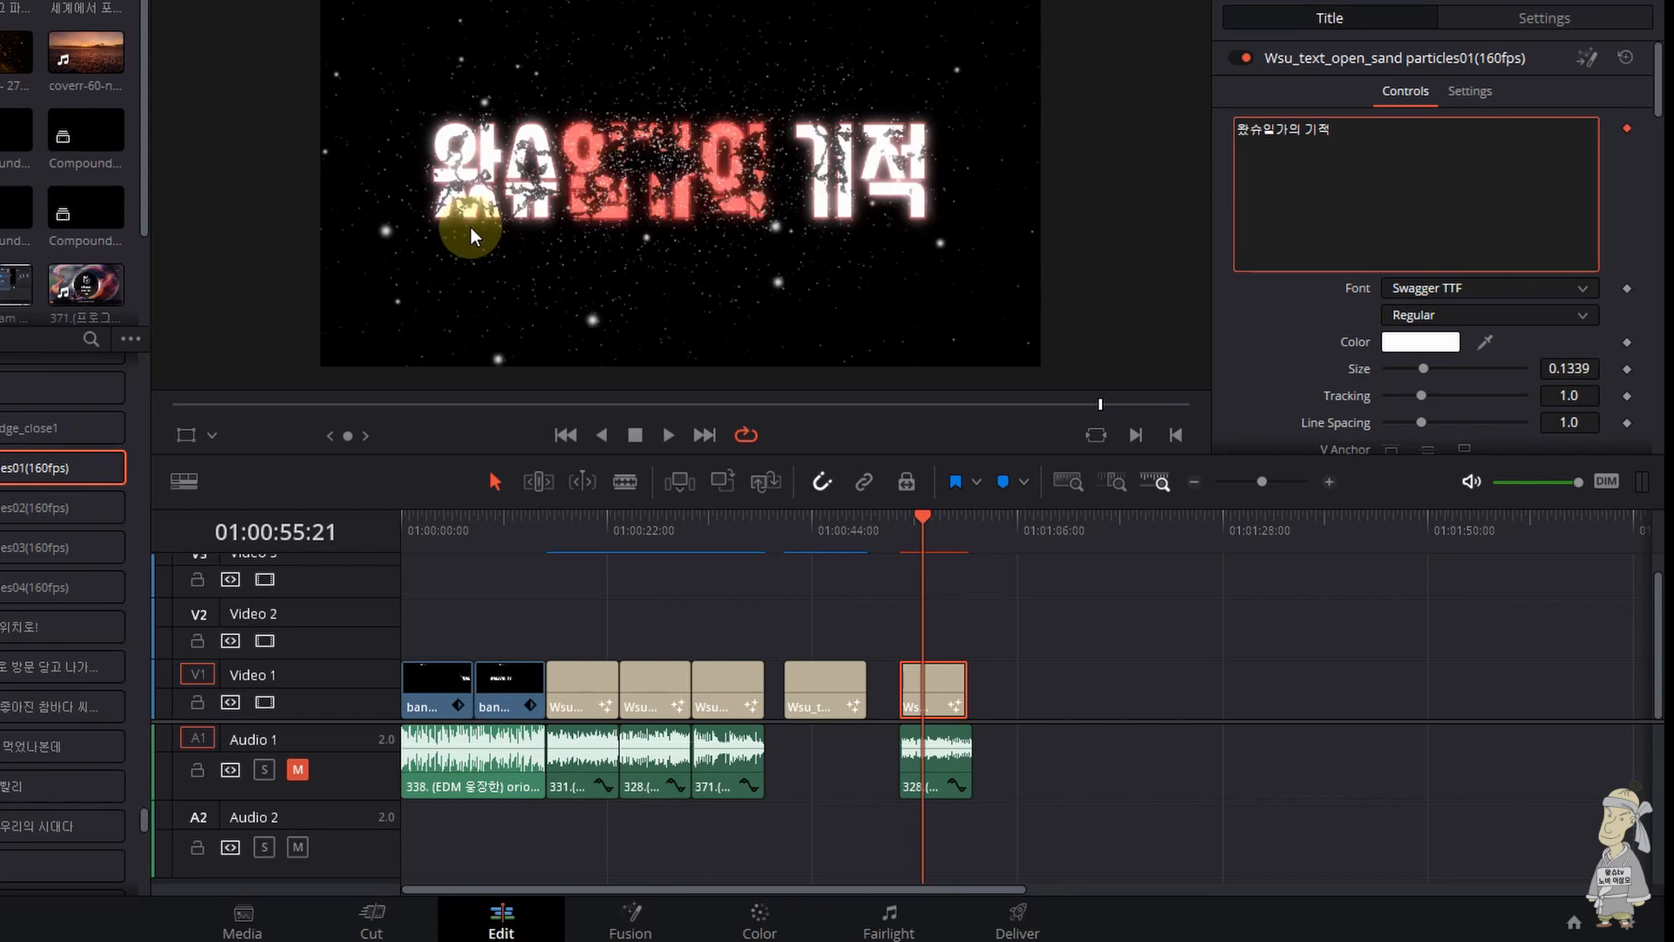
left_click(1308, 351)
left_click(1371, 139)
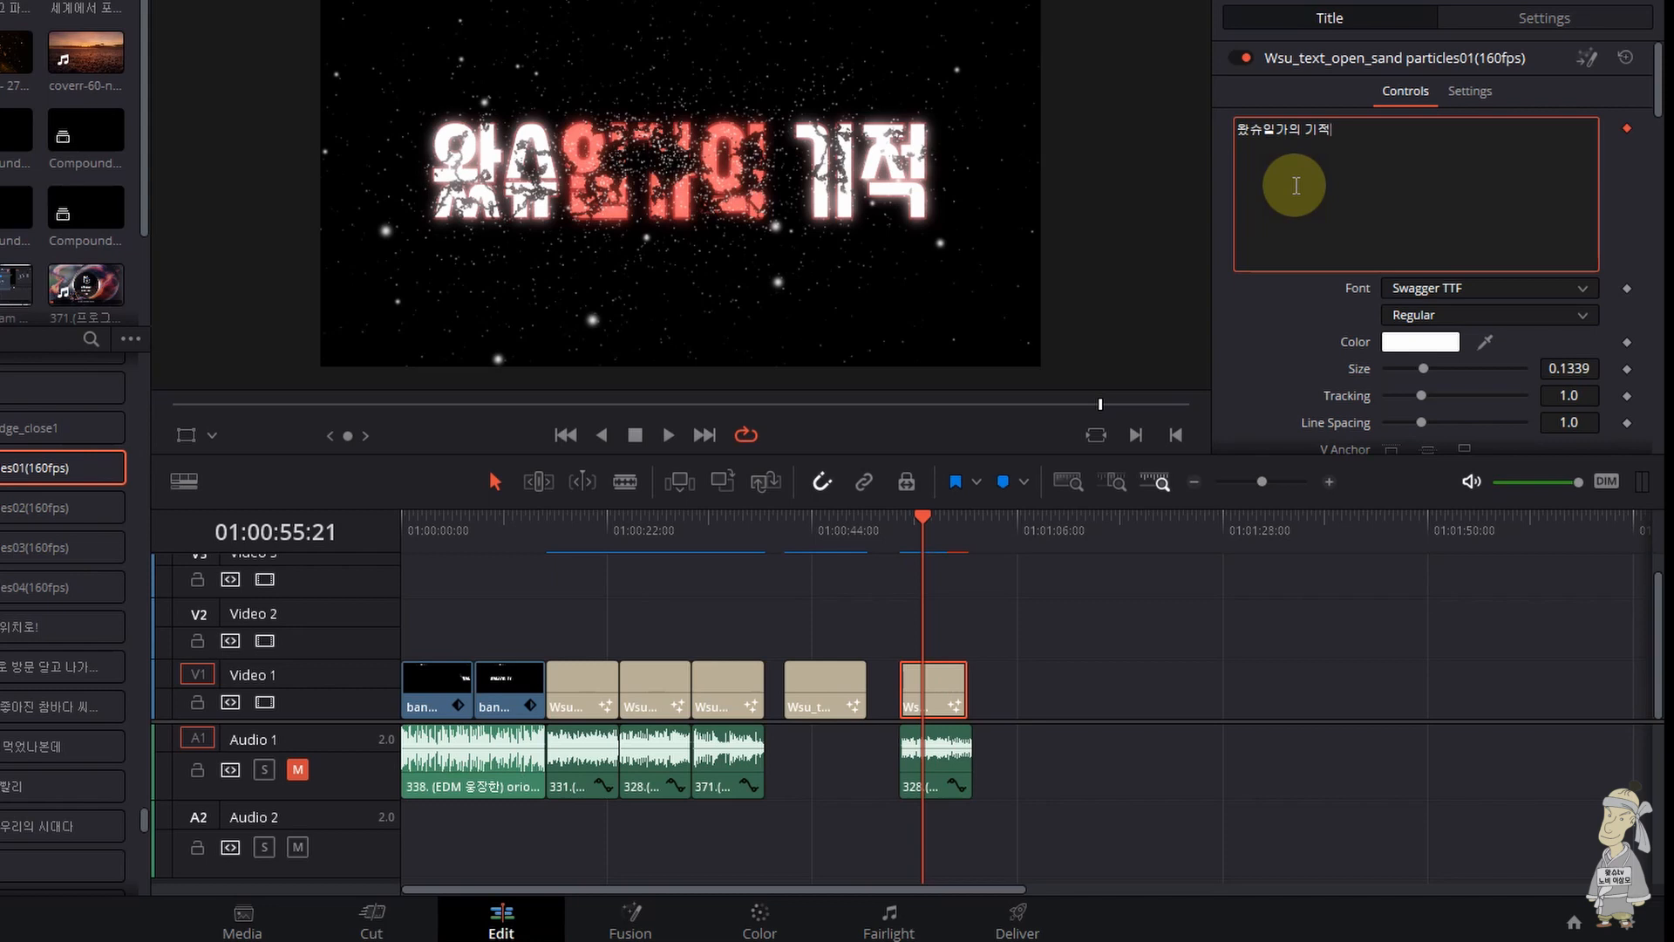
- Select shading element 1, the White Solid Fill, and examine its colour, transform and particle settings
scroll(1263, 286, "down", 1)
left_click(1463, 136)
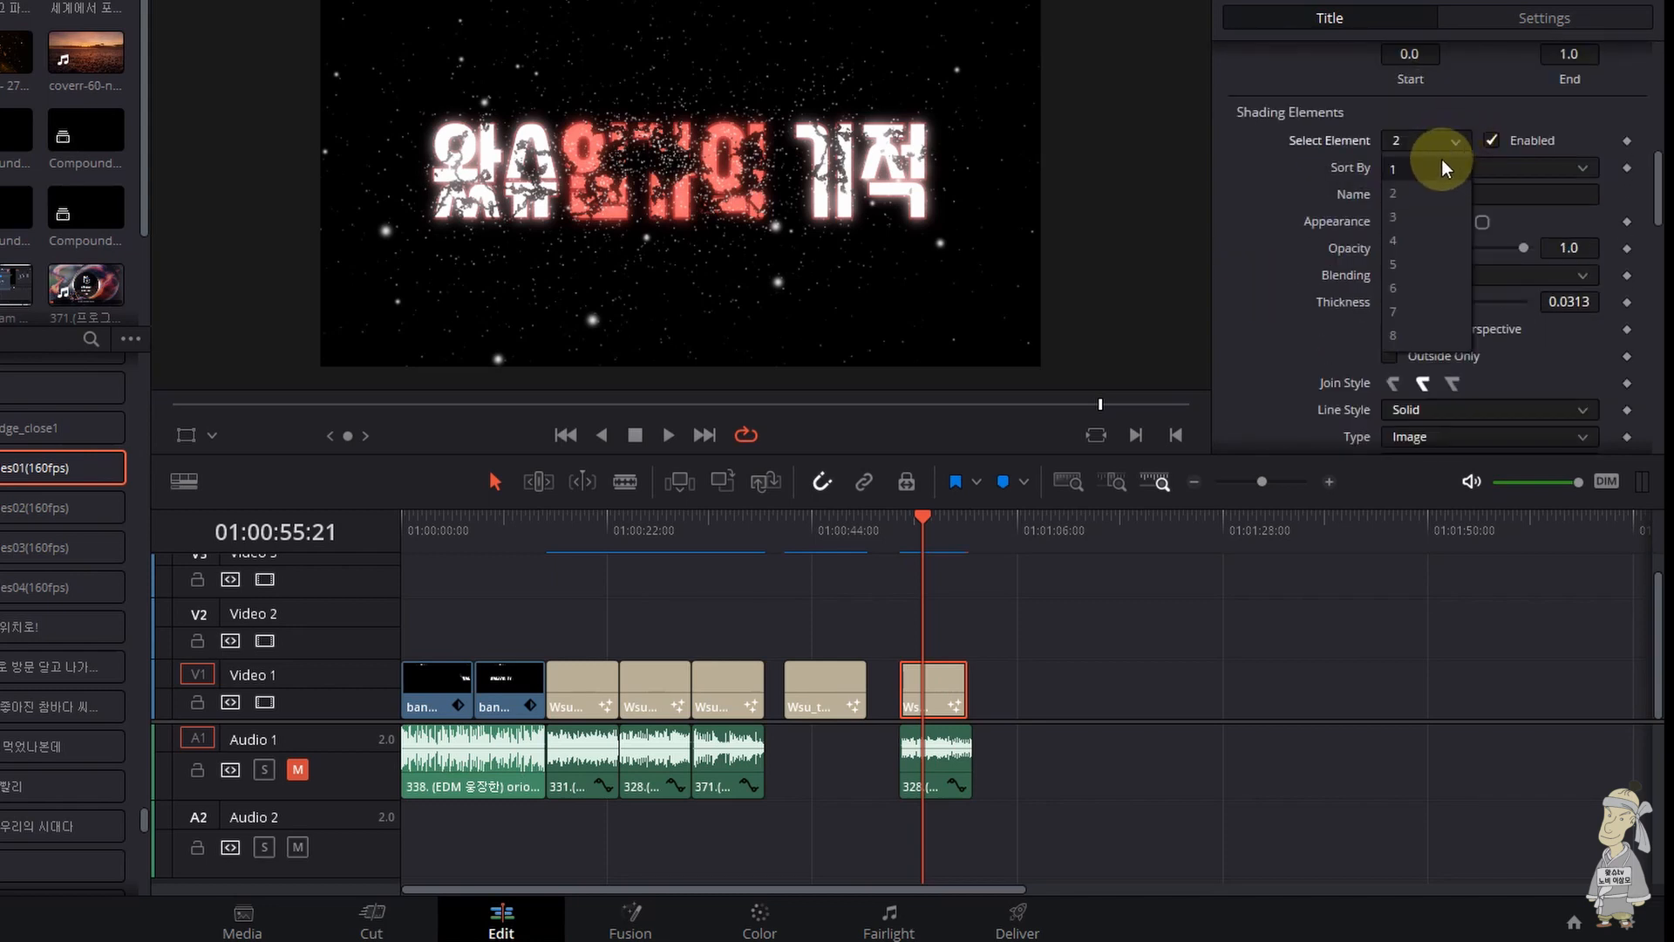
left_click(1442, 163)
scroll(1478, 206, "down", 5)
scroll(1448, 207, "up", 2)
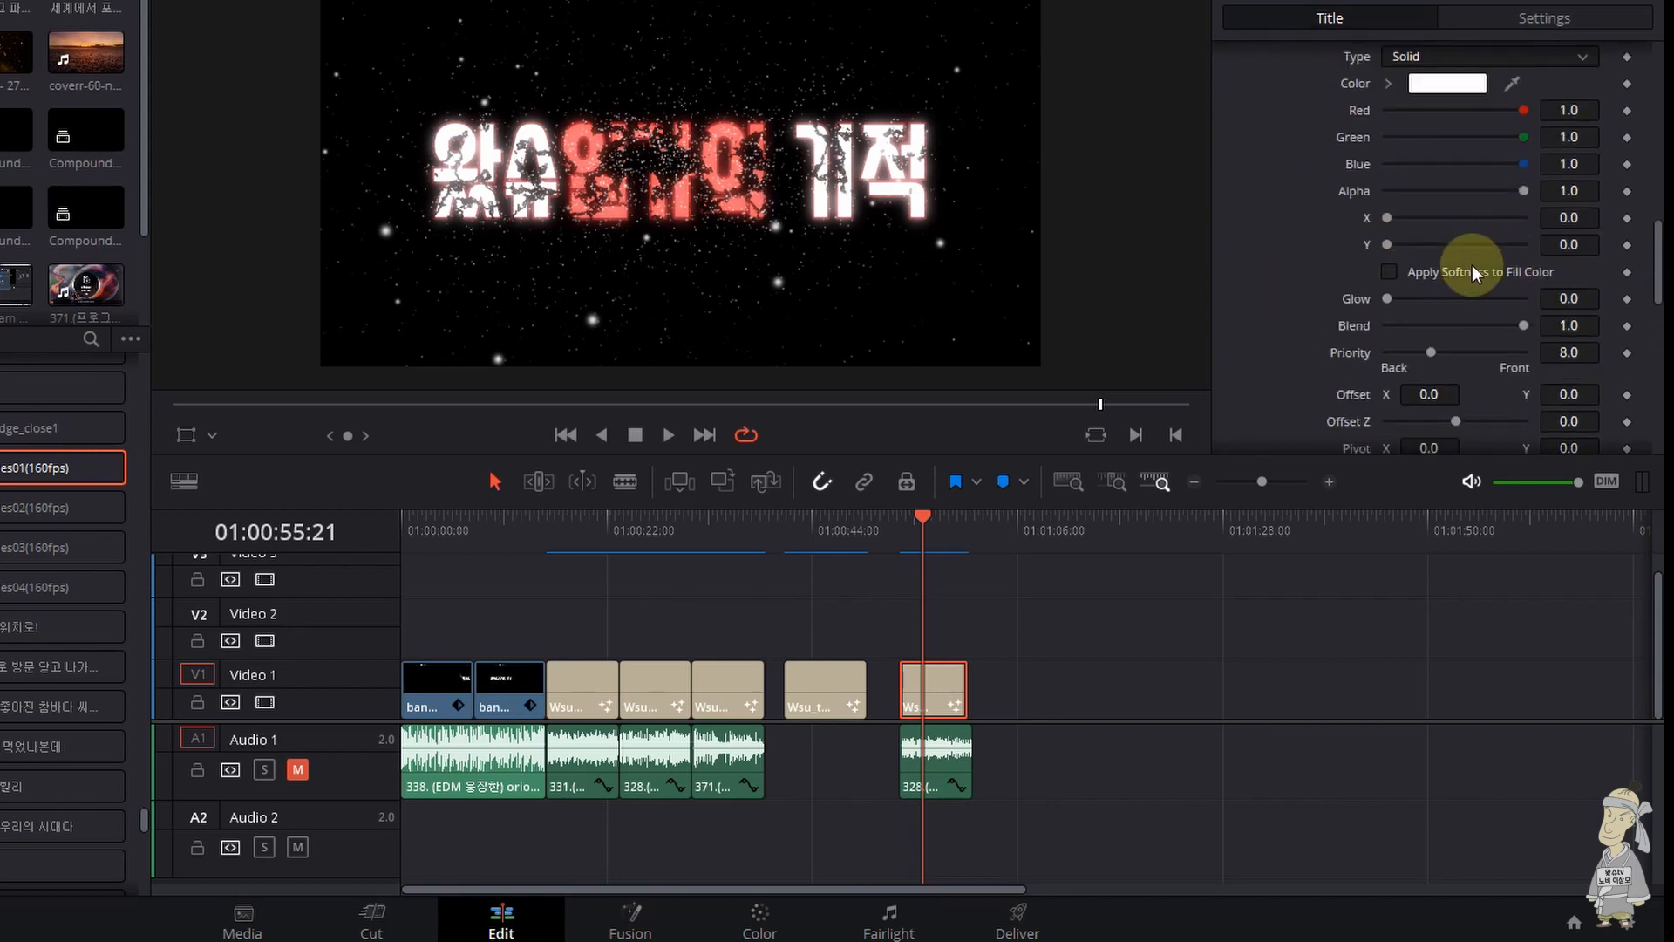
scroll(1473, 267, "up", 2)
scroll(1473, 266, "down", 6)
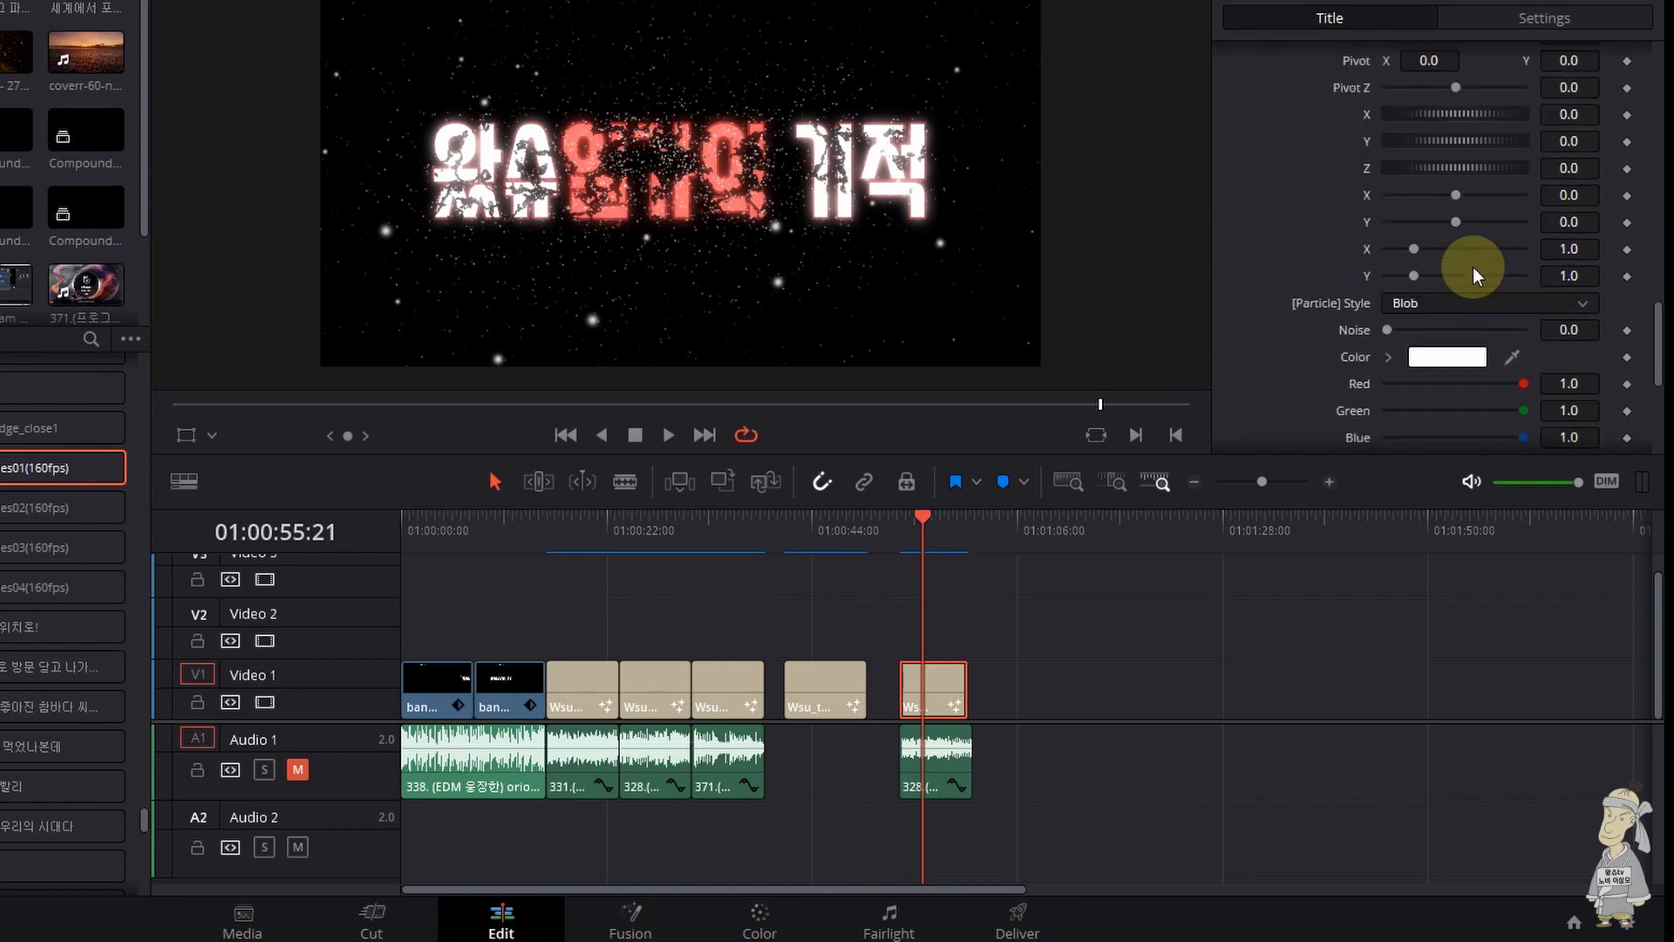
scroll(1473, 267, "up", 6)
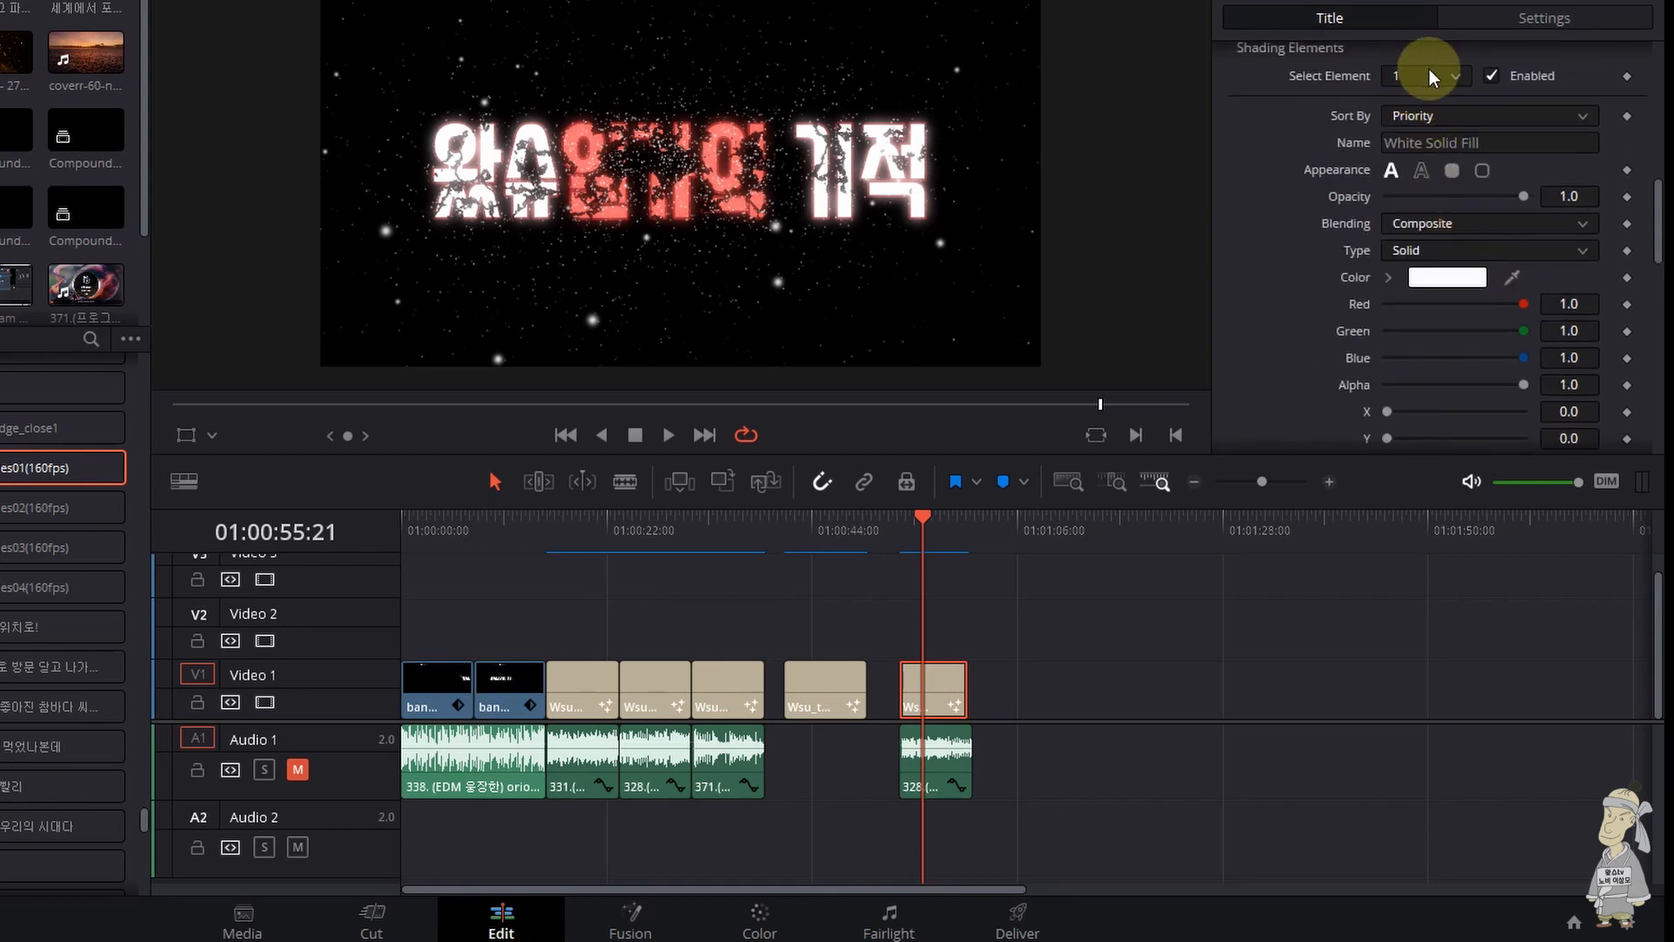
- Select shading element 2, the Red Outline, and examine its image type, colour file and mapping settings
left_click(1430, 76)
left_click(1420, 135)
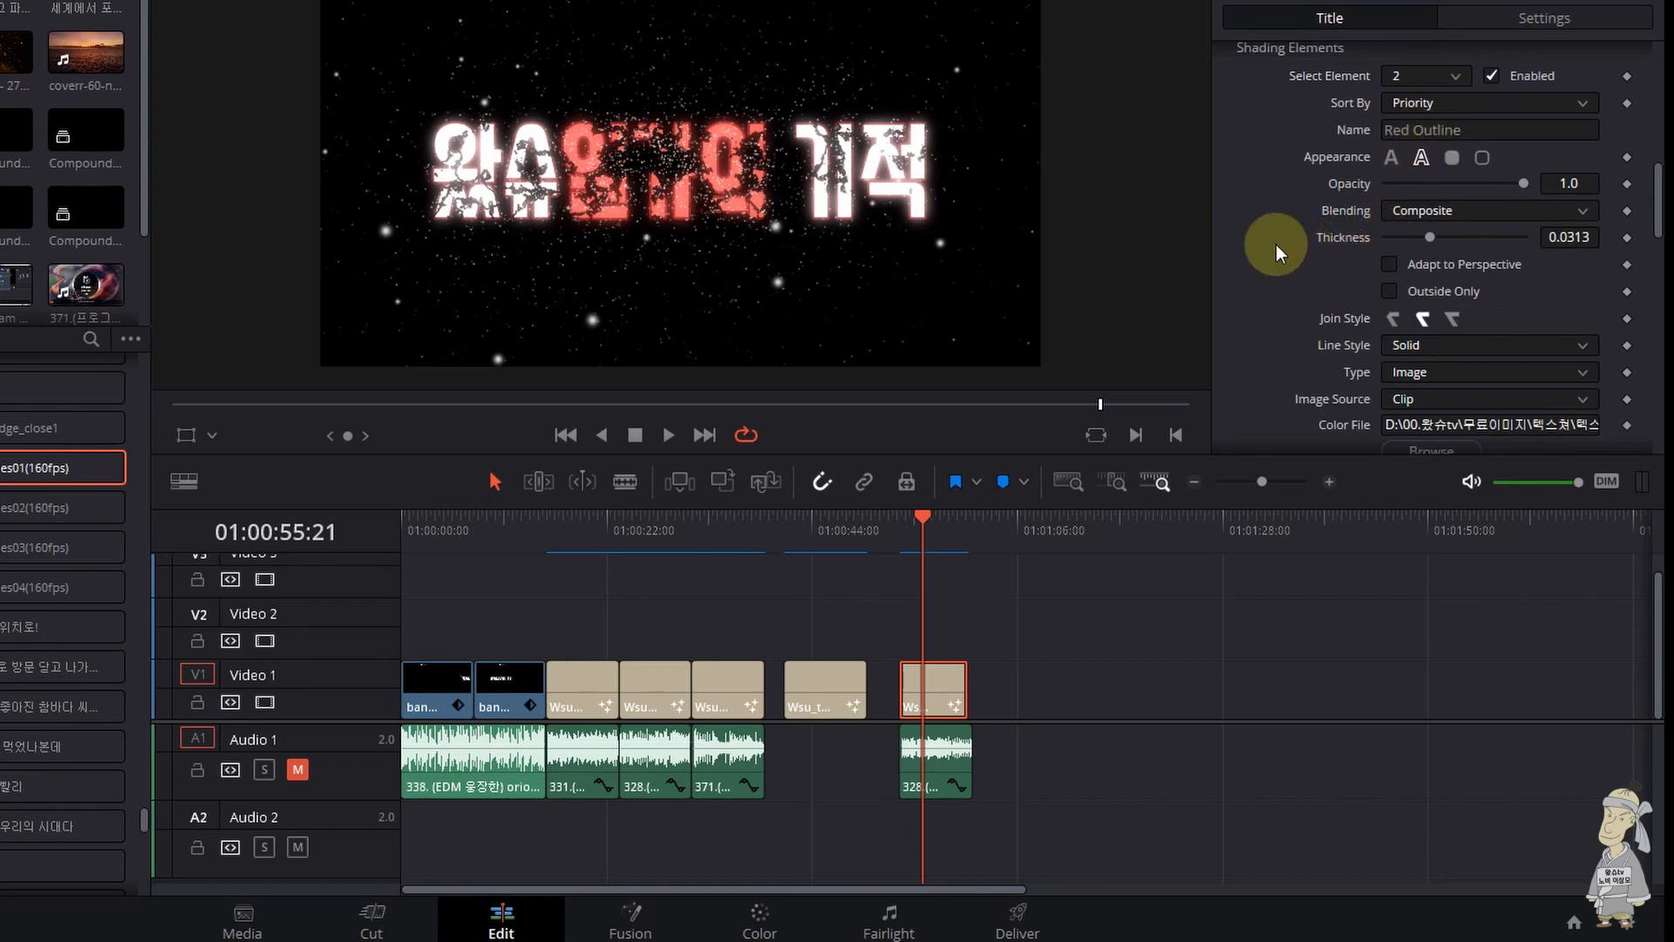
scroll(1354, 348, "down", 3)
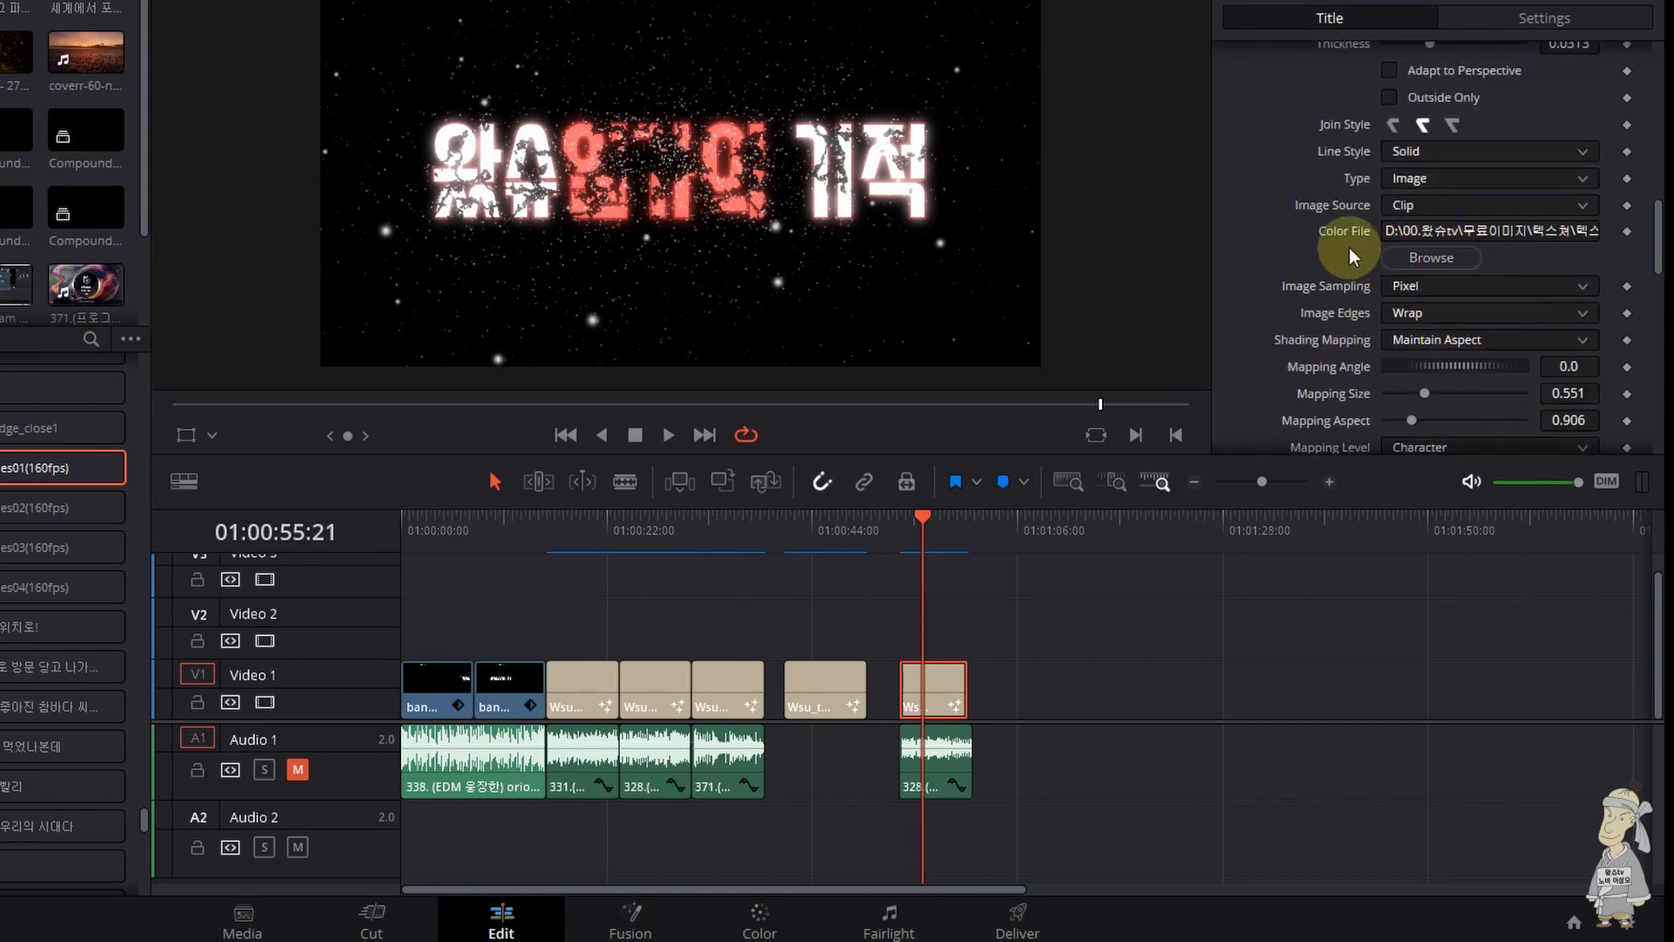
scroll(1503, 234, "up", 4)
scroll(1504, 238, "down", 2)
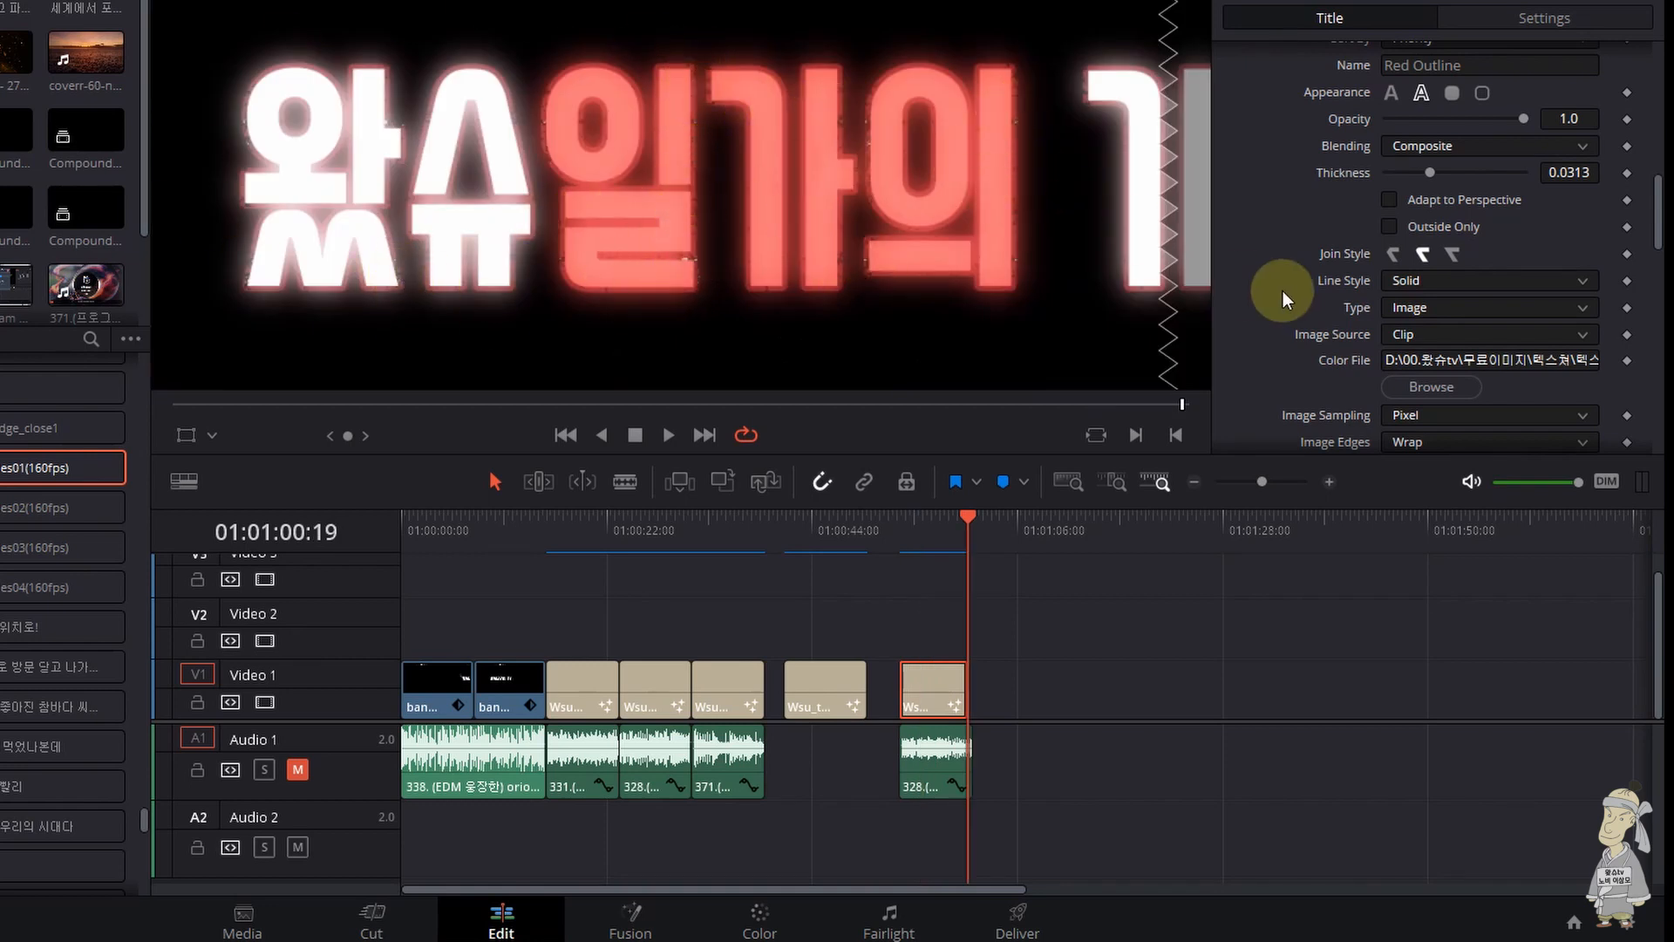
- Browse the 텍스쳐 folder for a texture image for the Red Outline element's colour file
left_click(1435, 390)
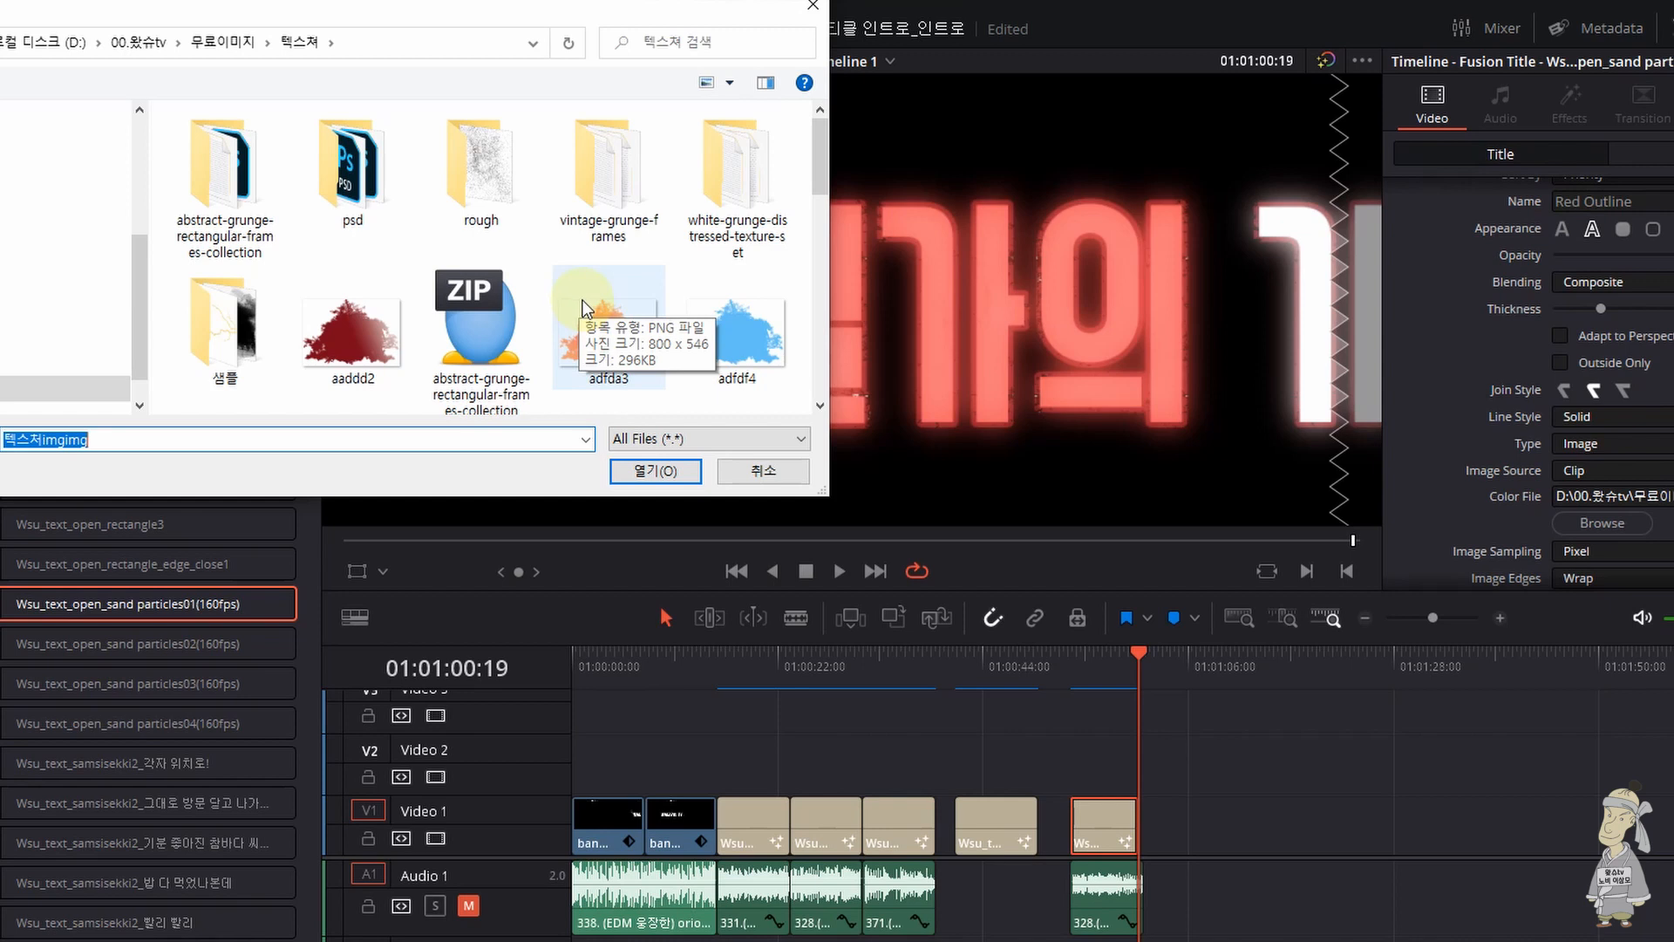
scroll(582, 305, "down", 3)
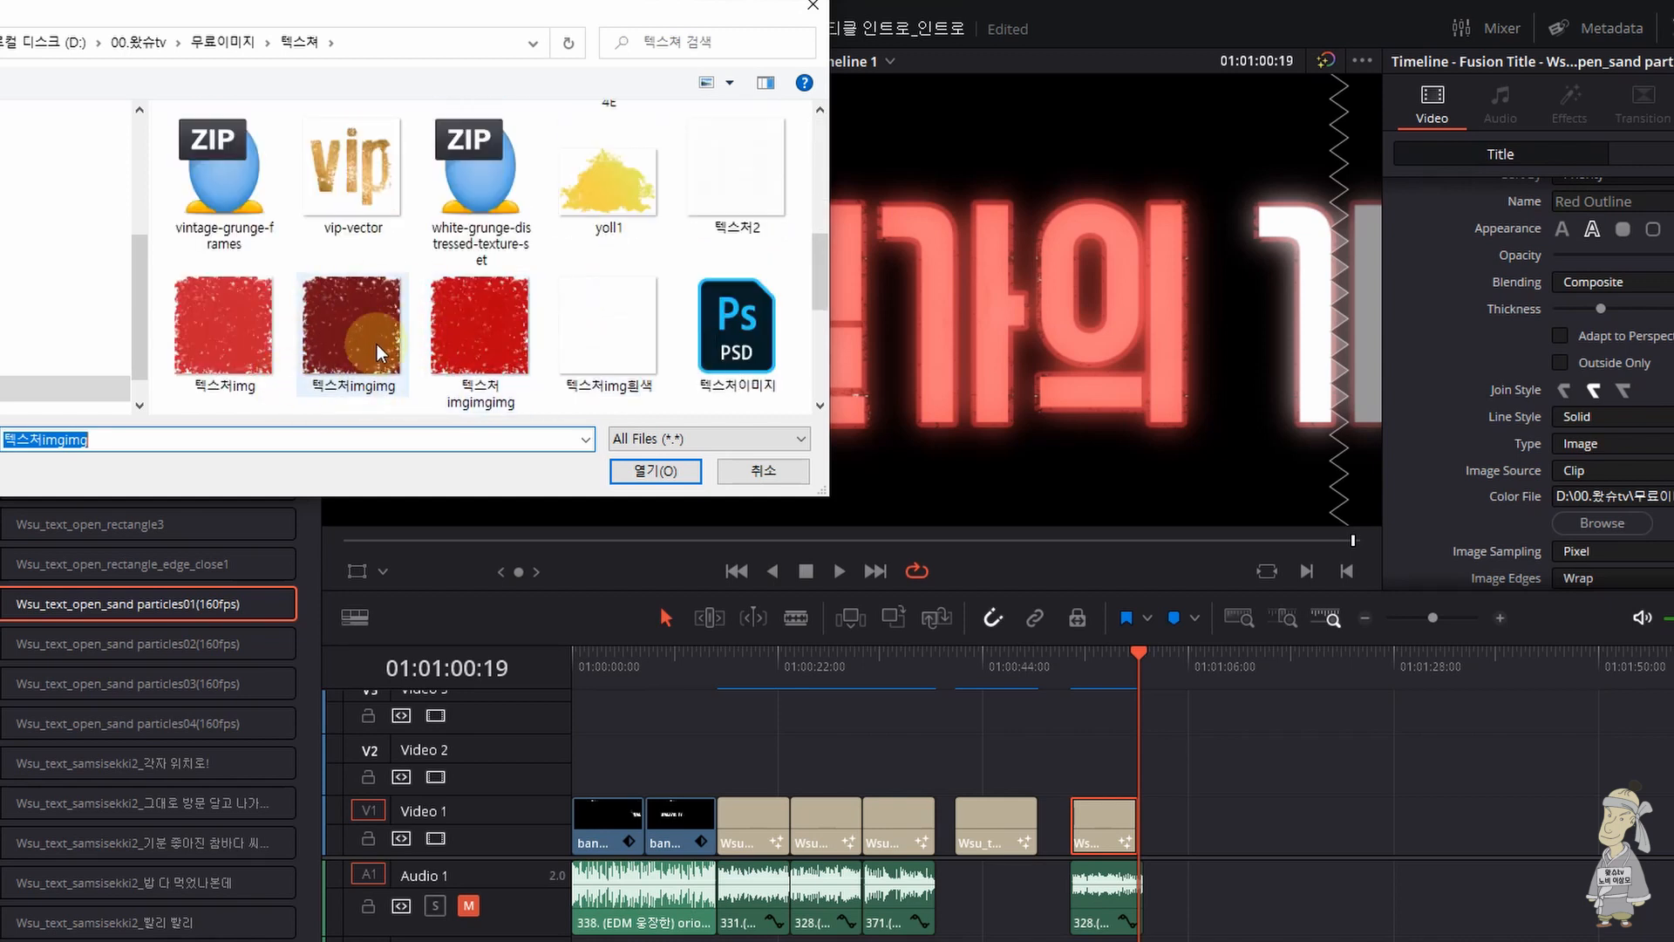
scroll(574, 321, "up", 2)
scroll(573, 320, "down", 2)
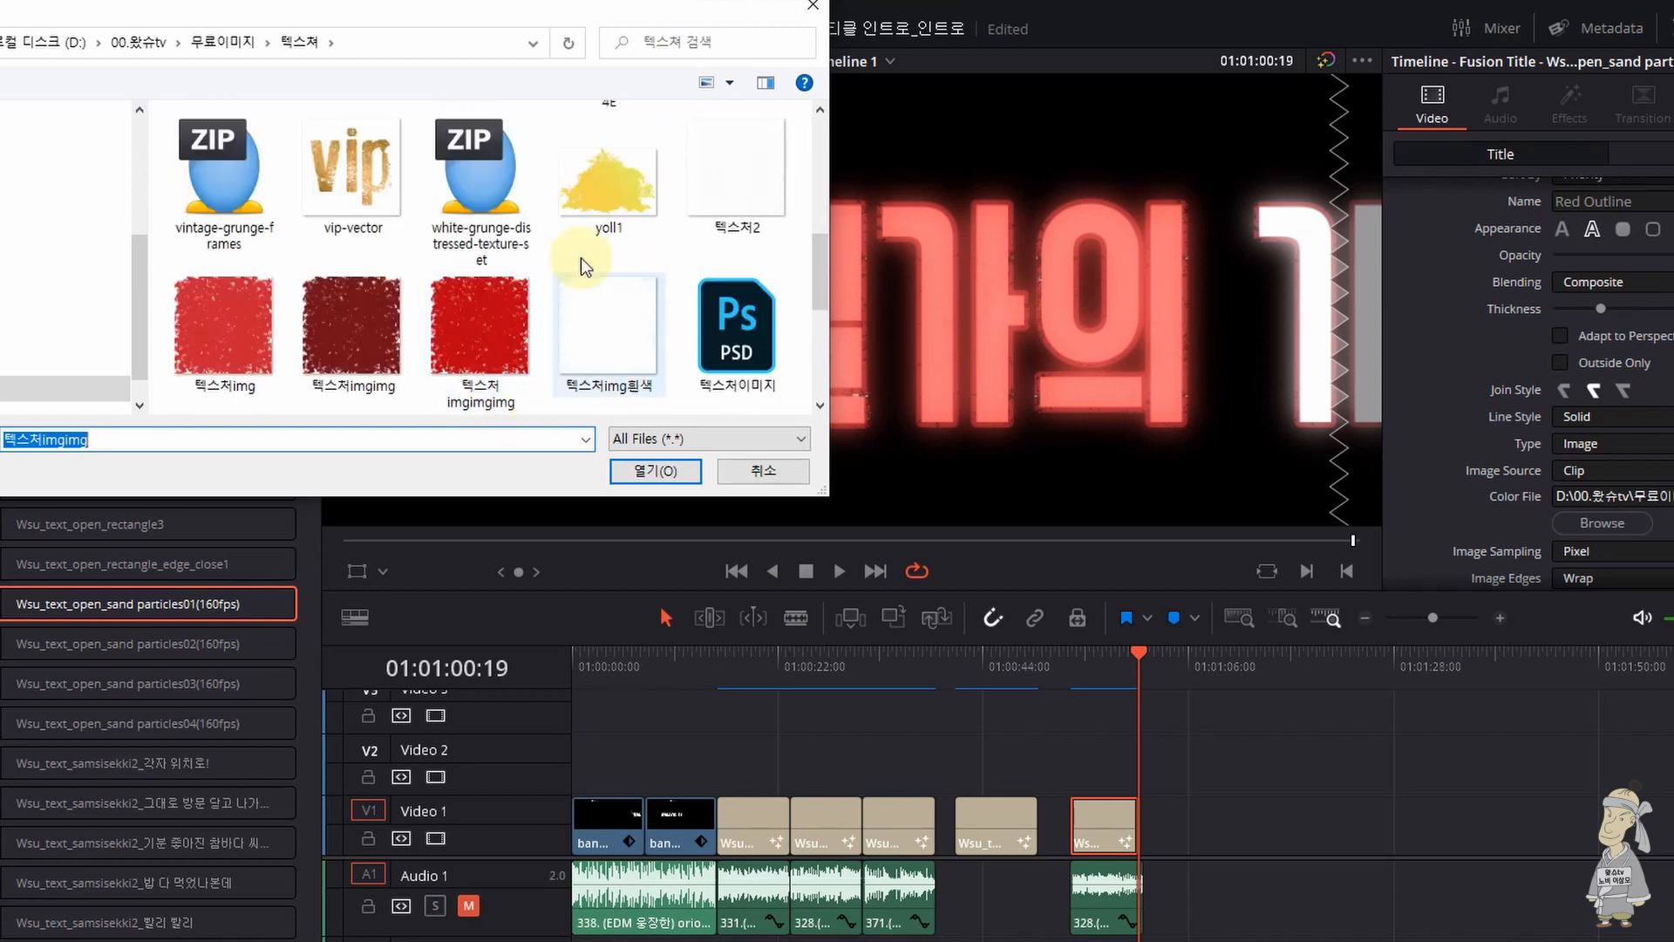
double_click(579, 349)
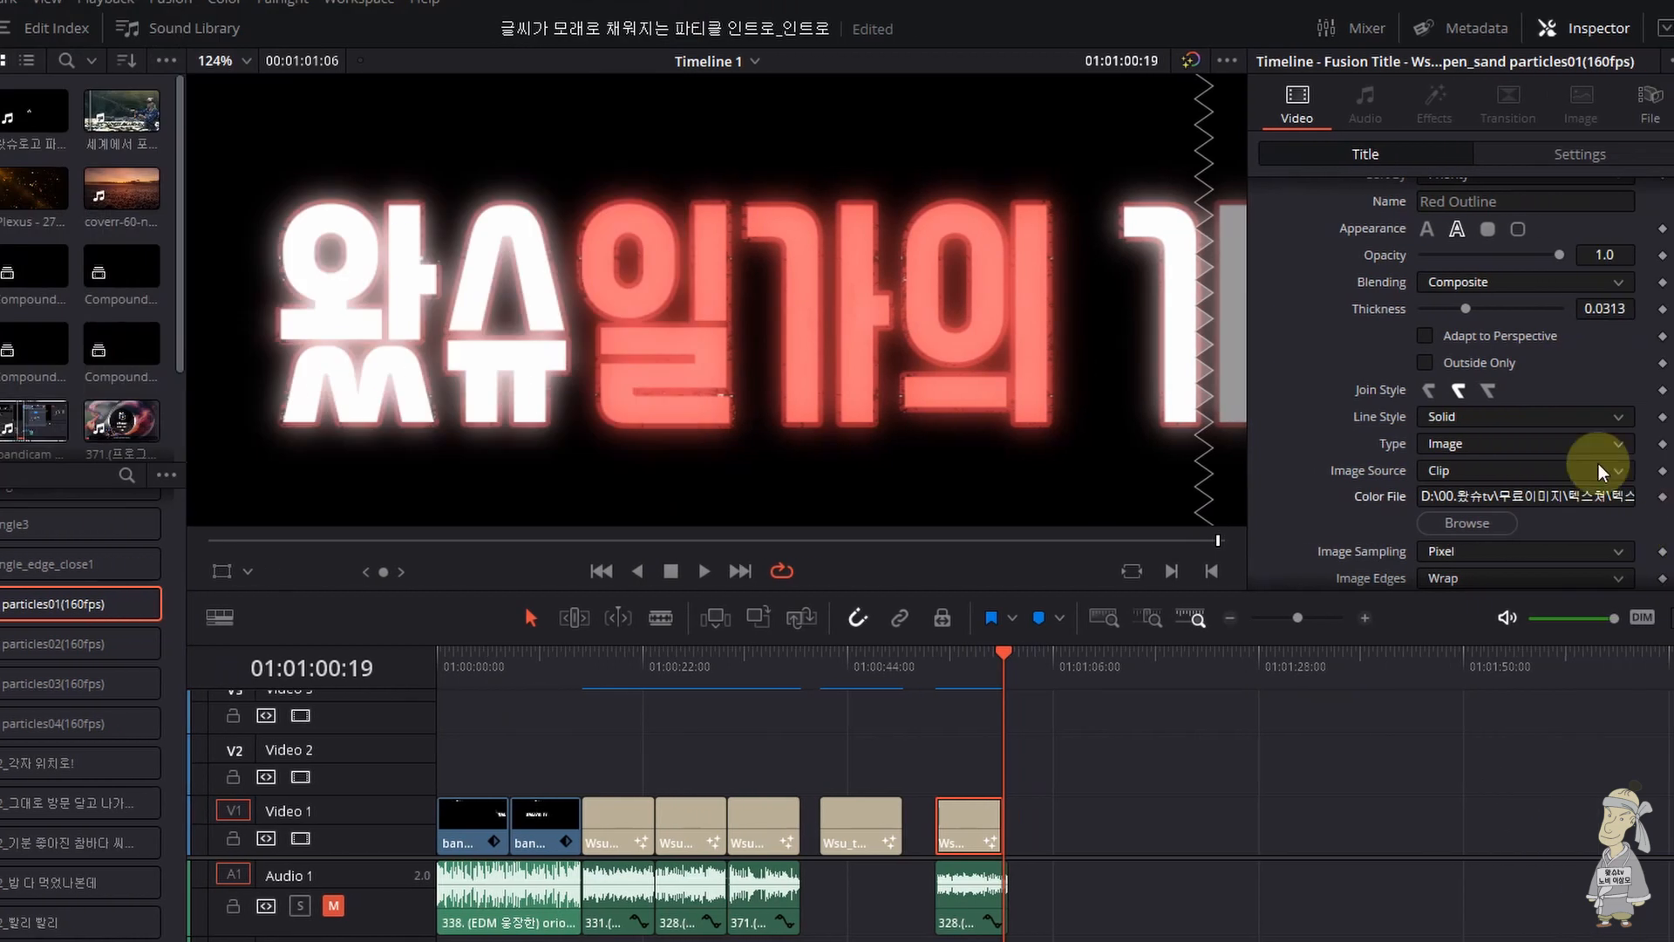
- Set the Red Outline element's type to Solid and look through its colour, glow and particle settings
left_click(1490, 443)
left_click(1482, 472)
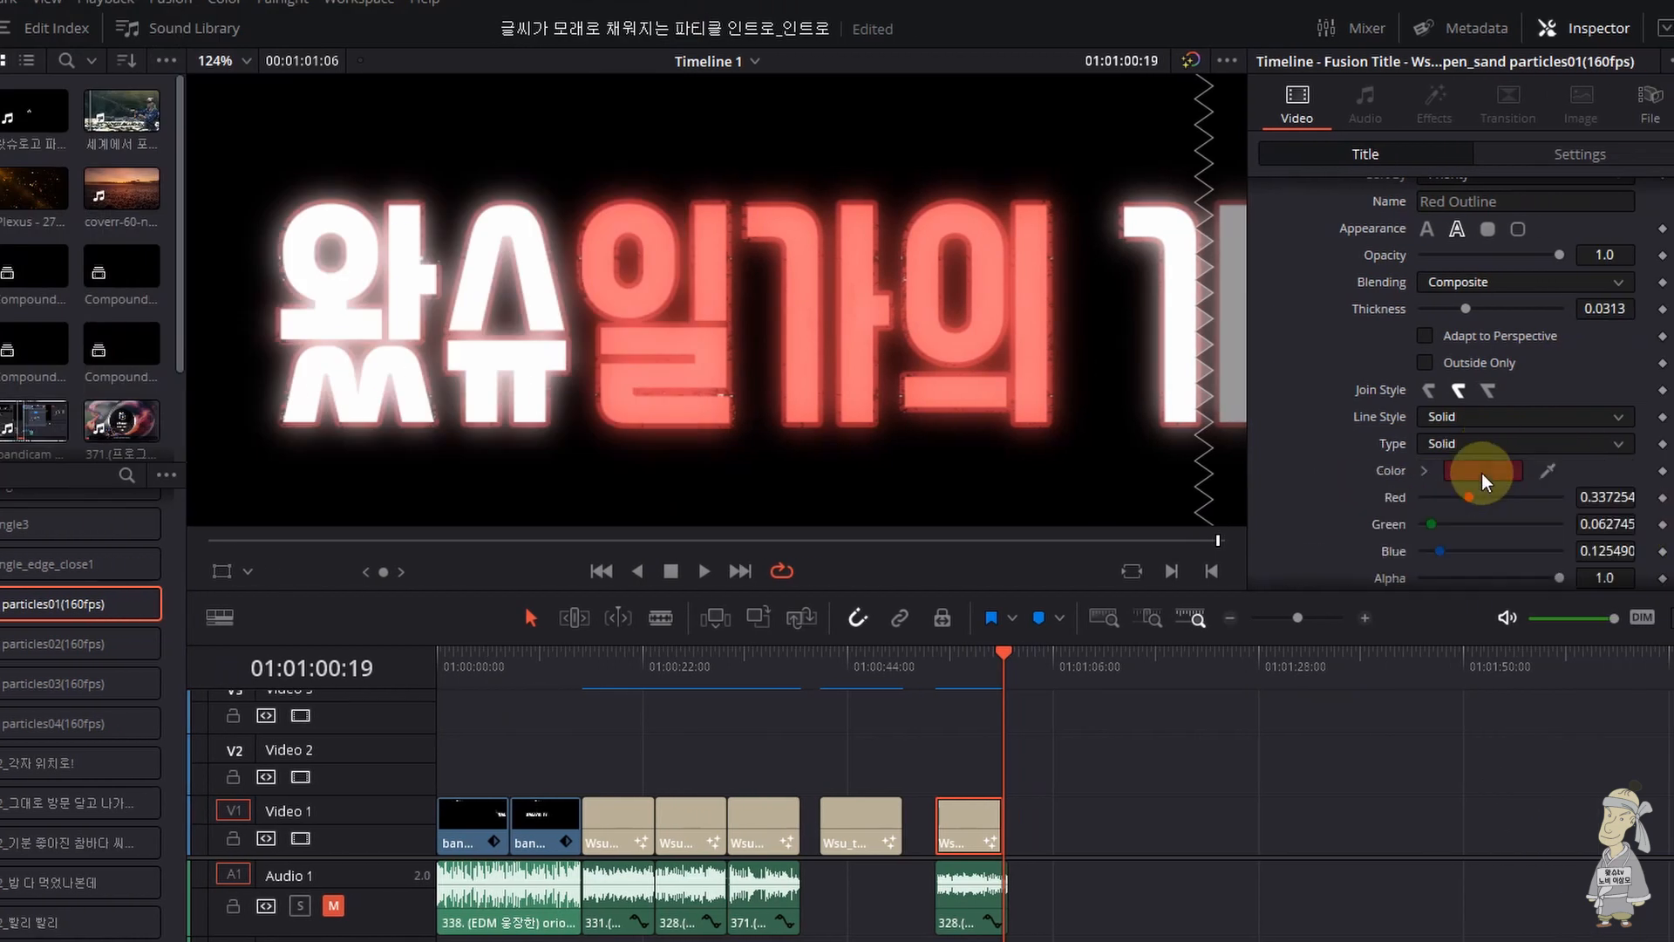
scroll(1426, 431, "down", 6)
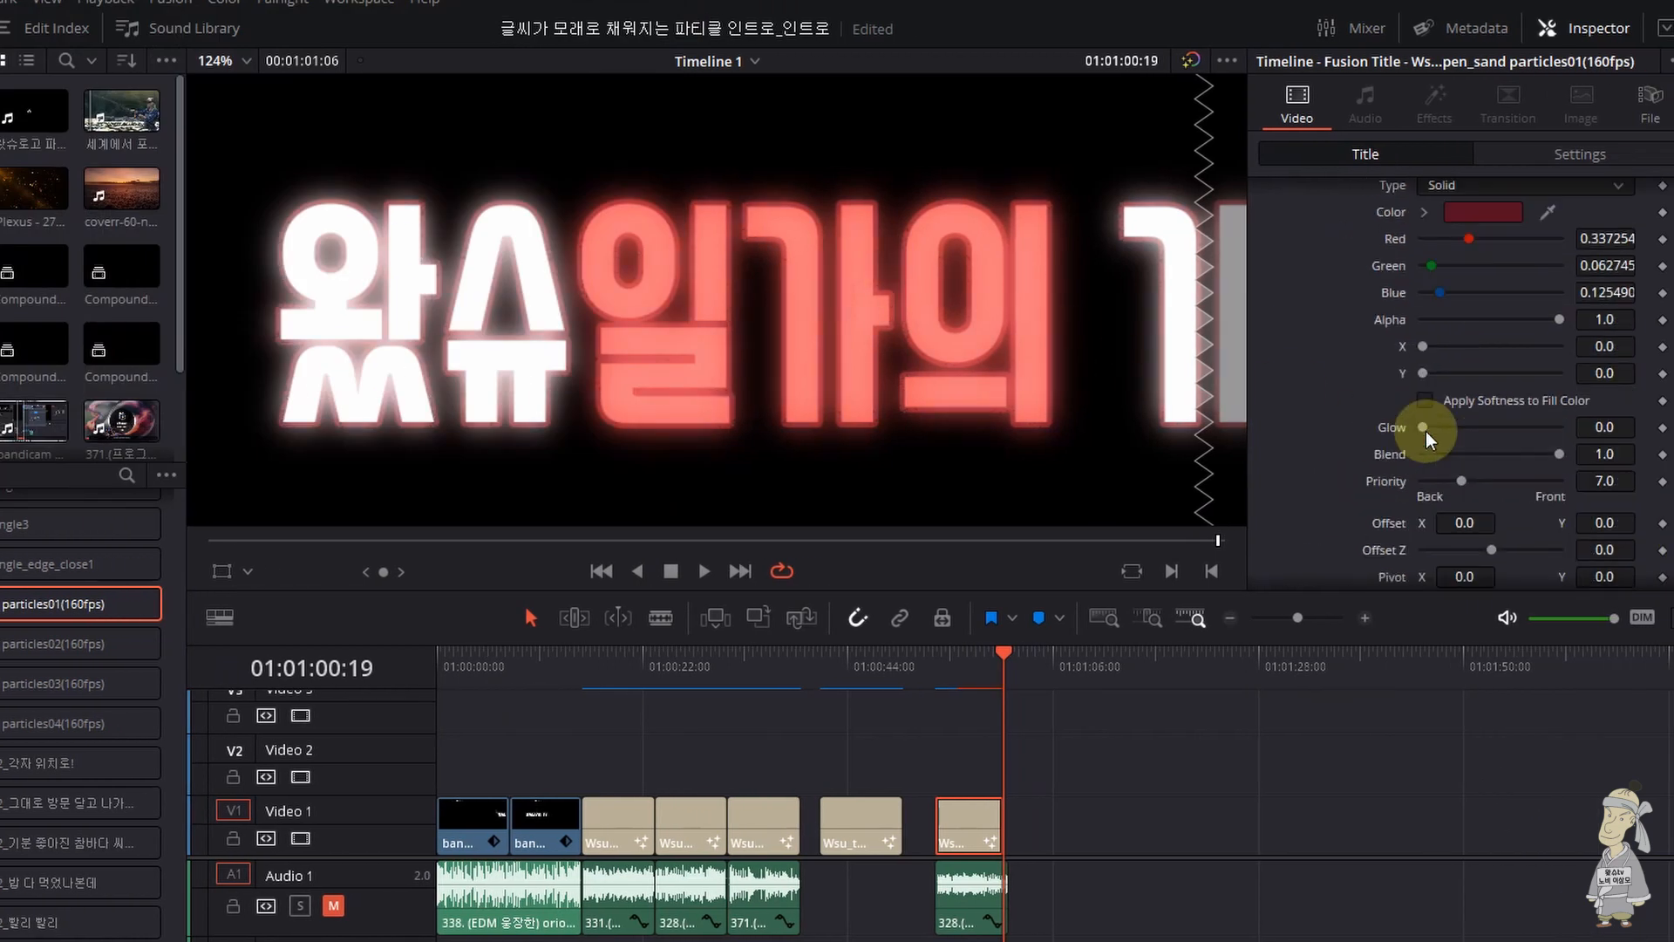
scroll(1425, 431, "up", 3)
scroll(1426, 431, "down", 5)
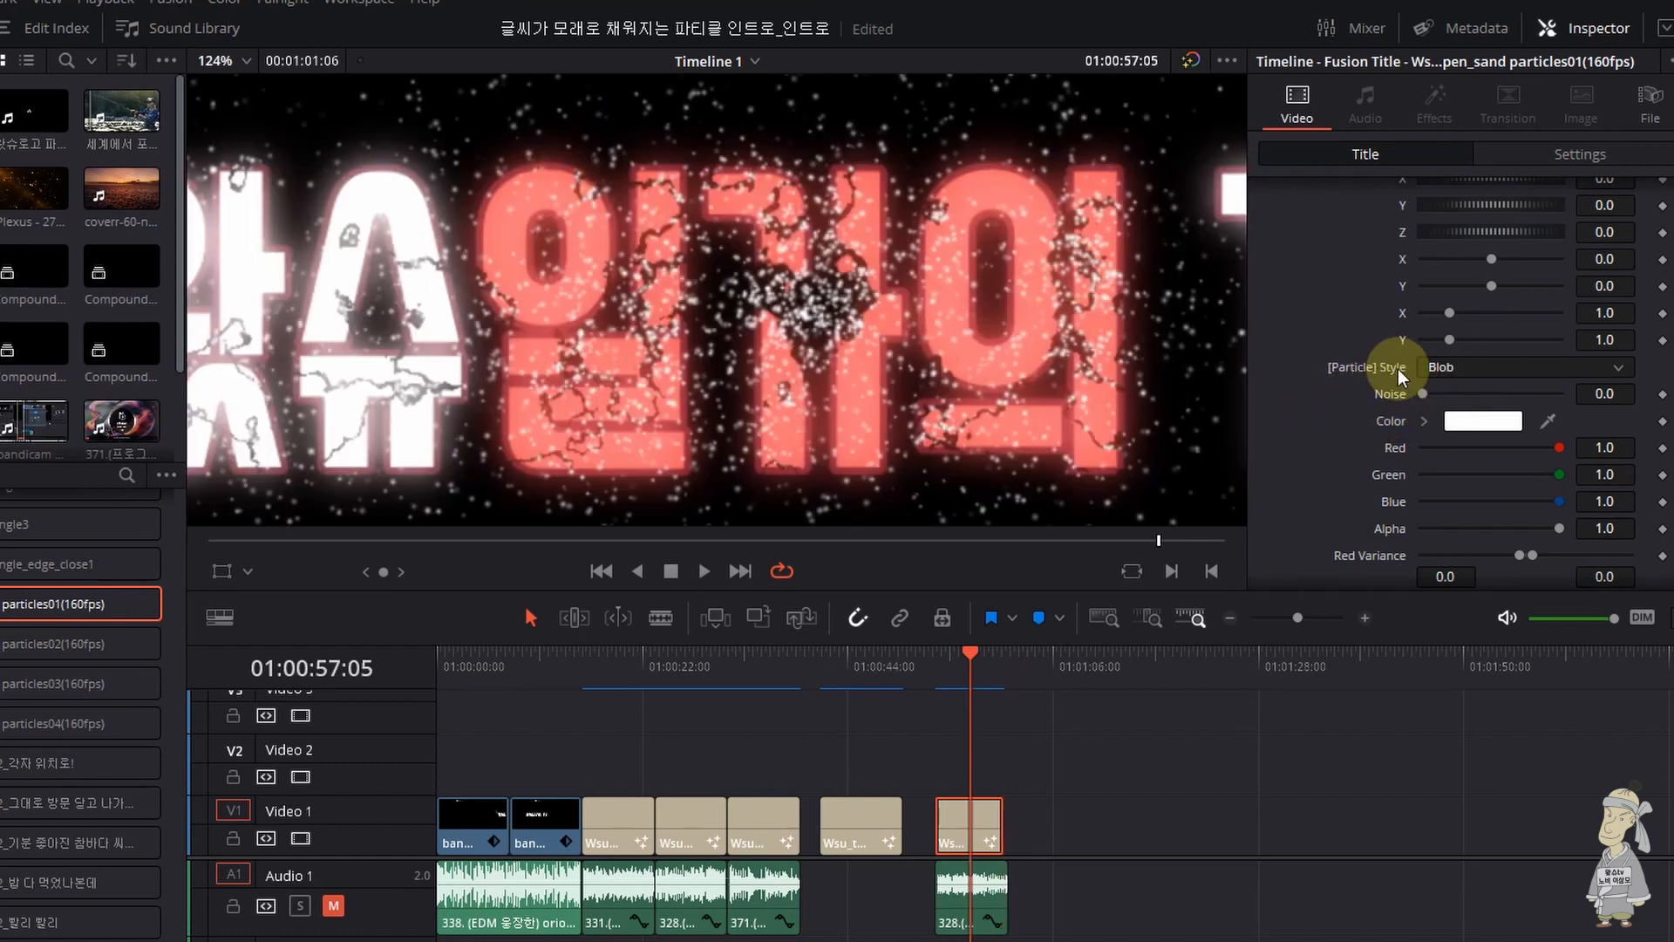
- Fit the whole WASSSYU TV title in the preview and play the third template clip from its start to 01:00:32:06
left_click(755, 668)
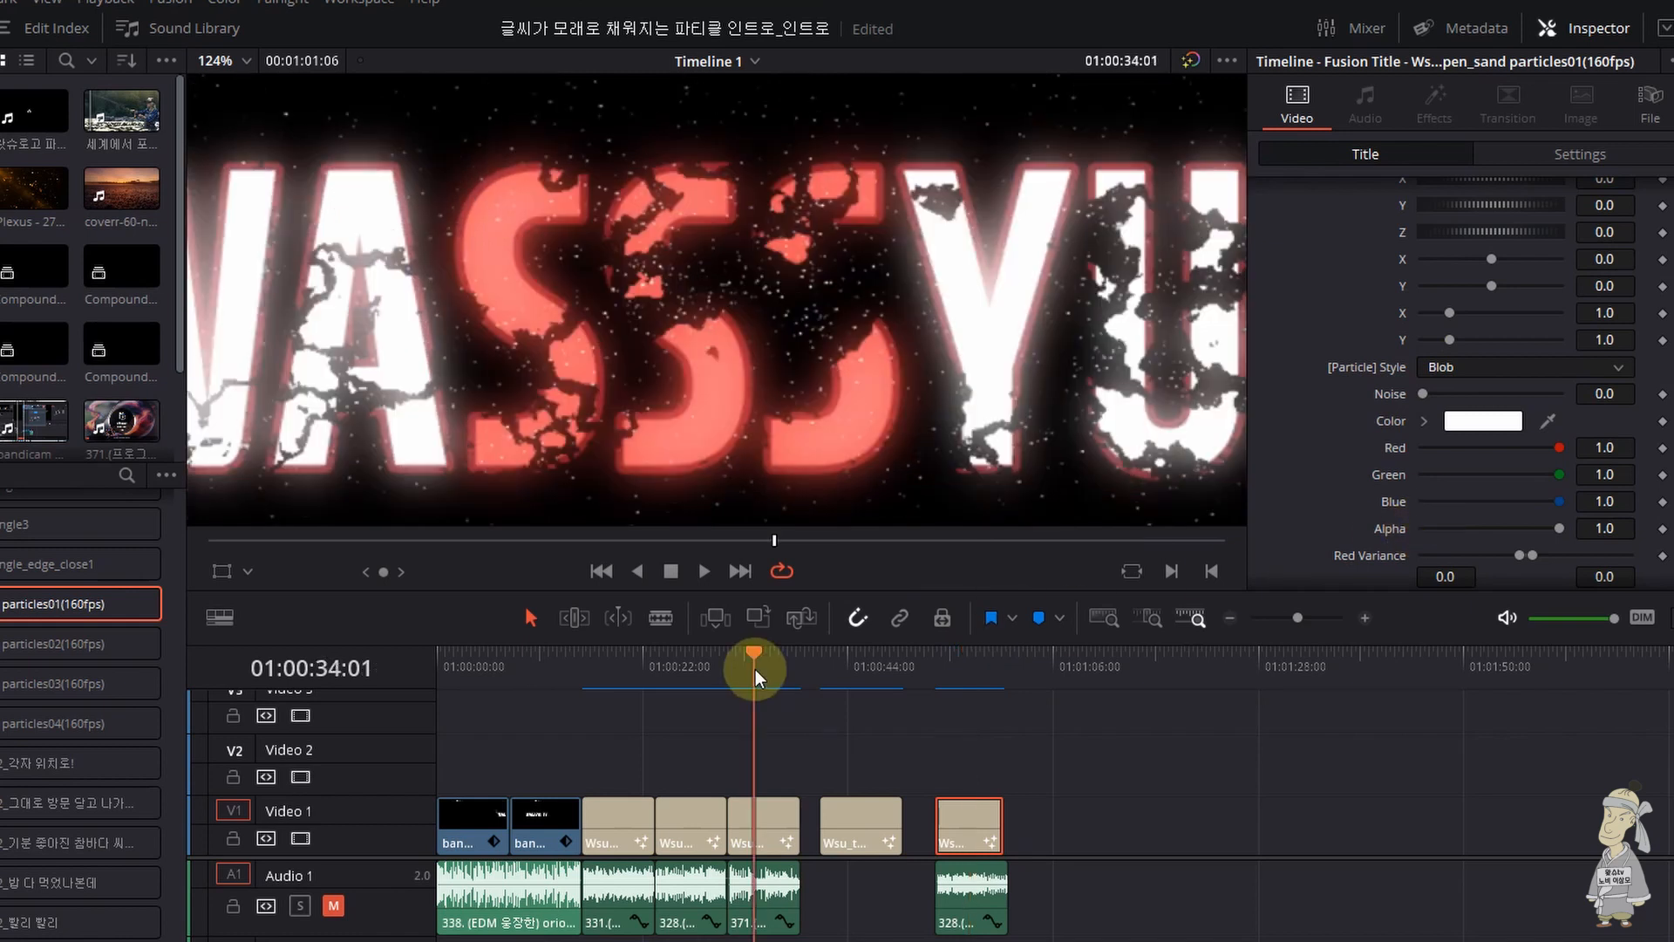
scroll(898, 291, "down", 3)
scroll(902, 291, "down", 1)
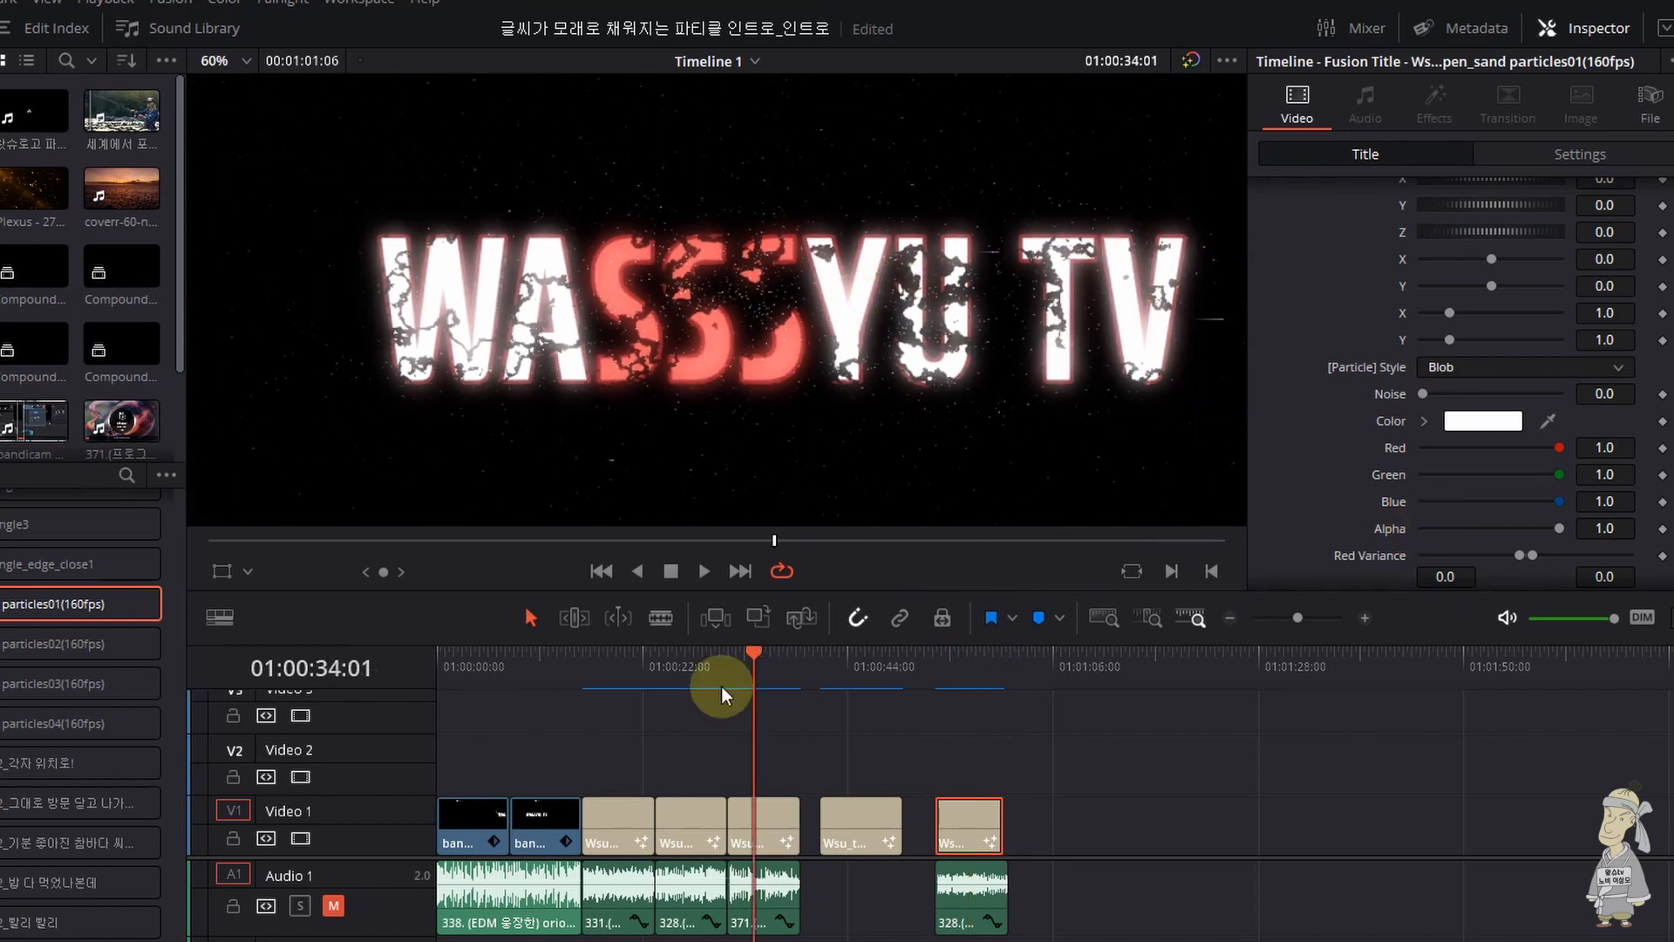
left_click(723, 668)
key("space")
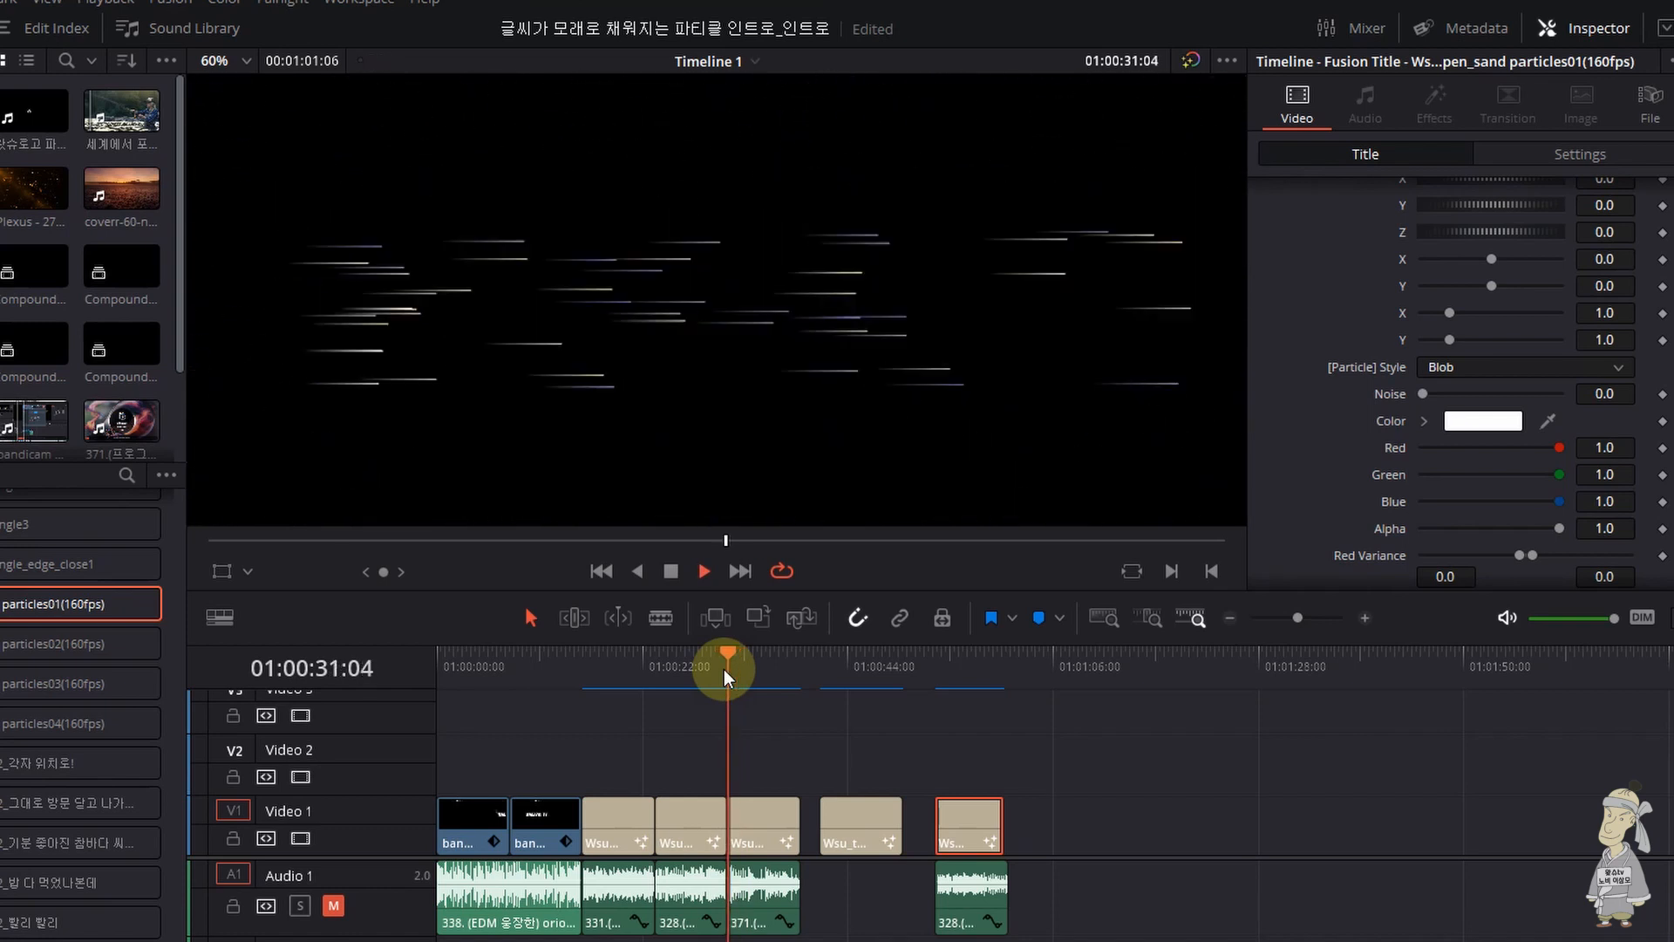
key("space")
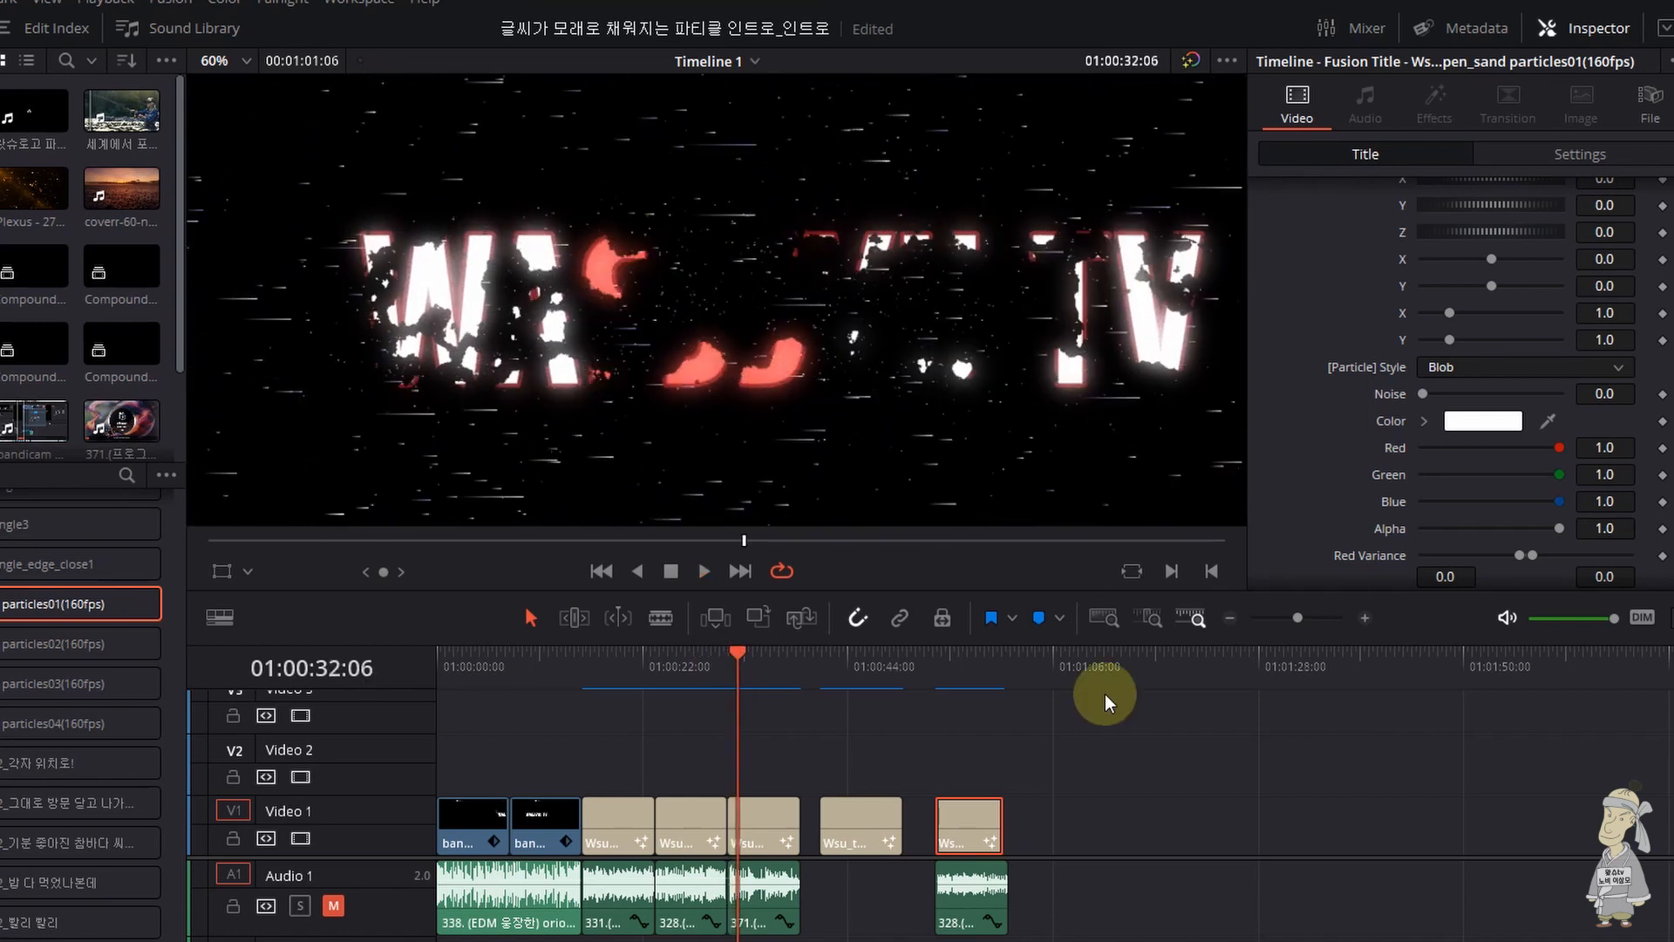
- Return to the 왔슈일가의 기적 title at 01:00:56:07 and set its particle style to Line
left_click(963, 668)
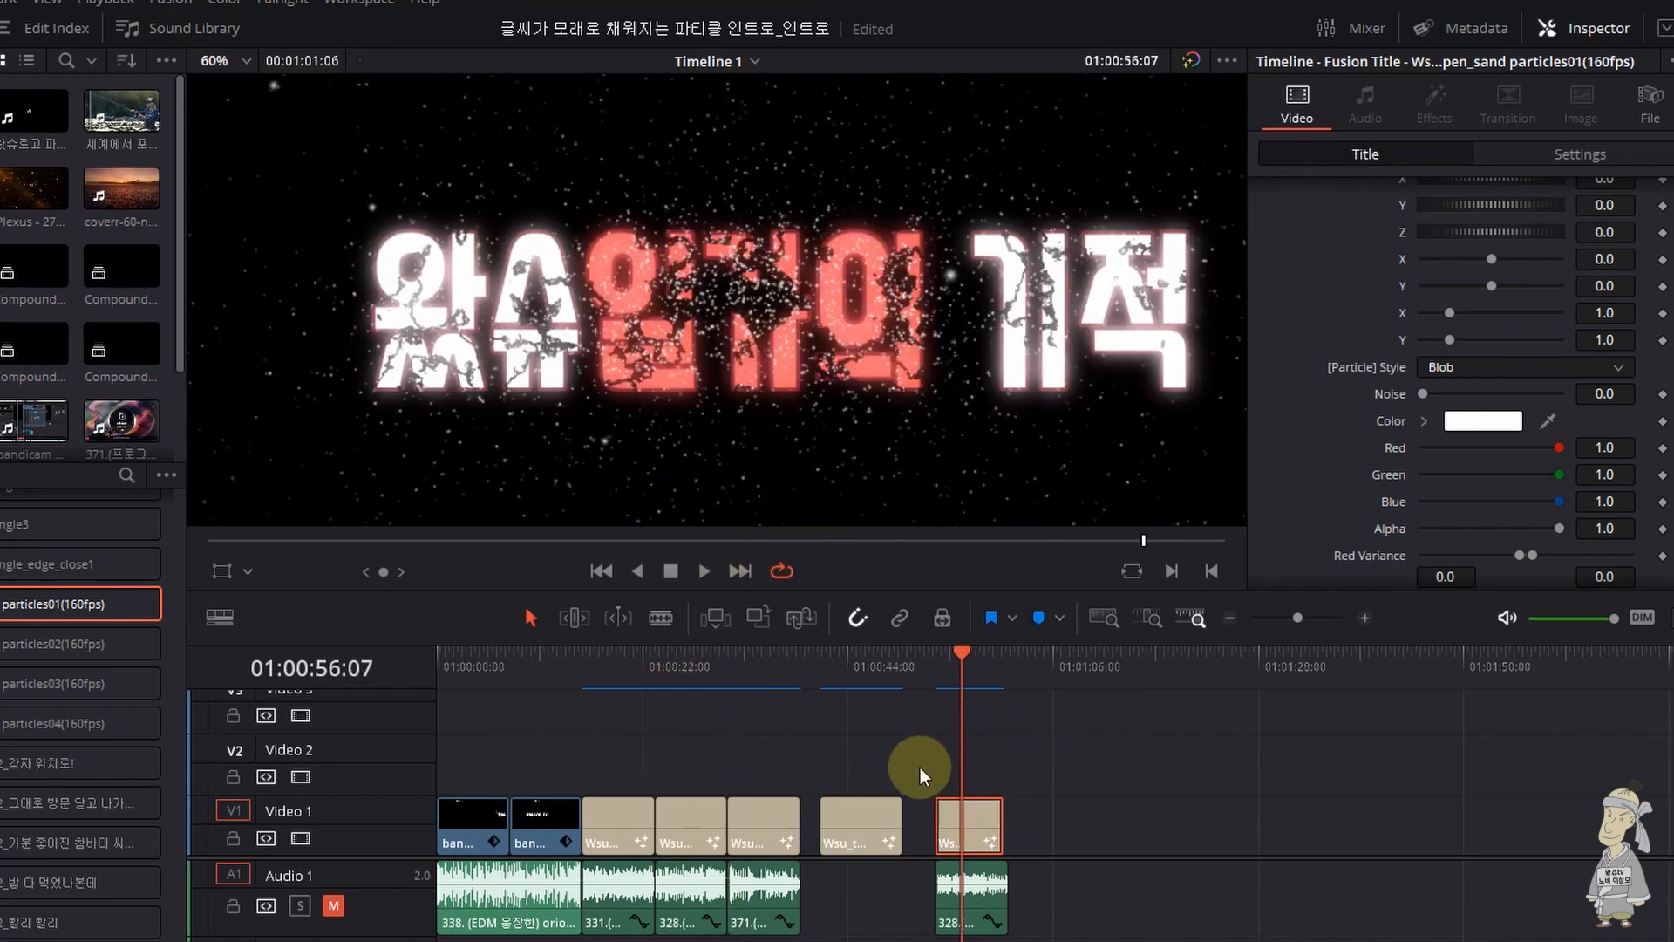
scroll(1486, 331, "down", 1)
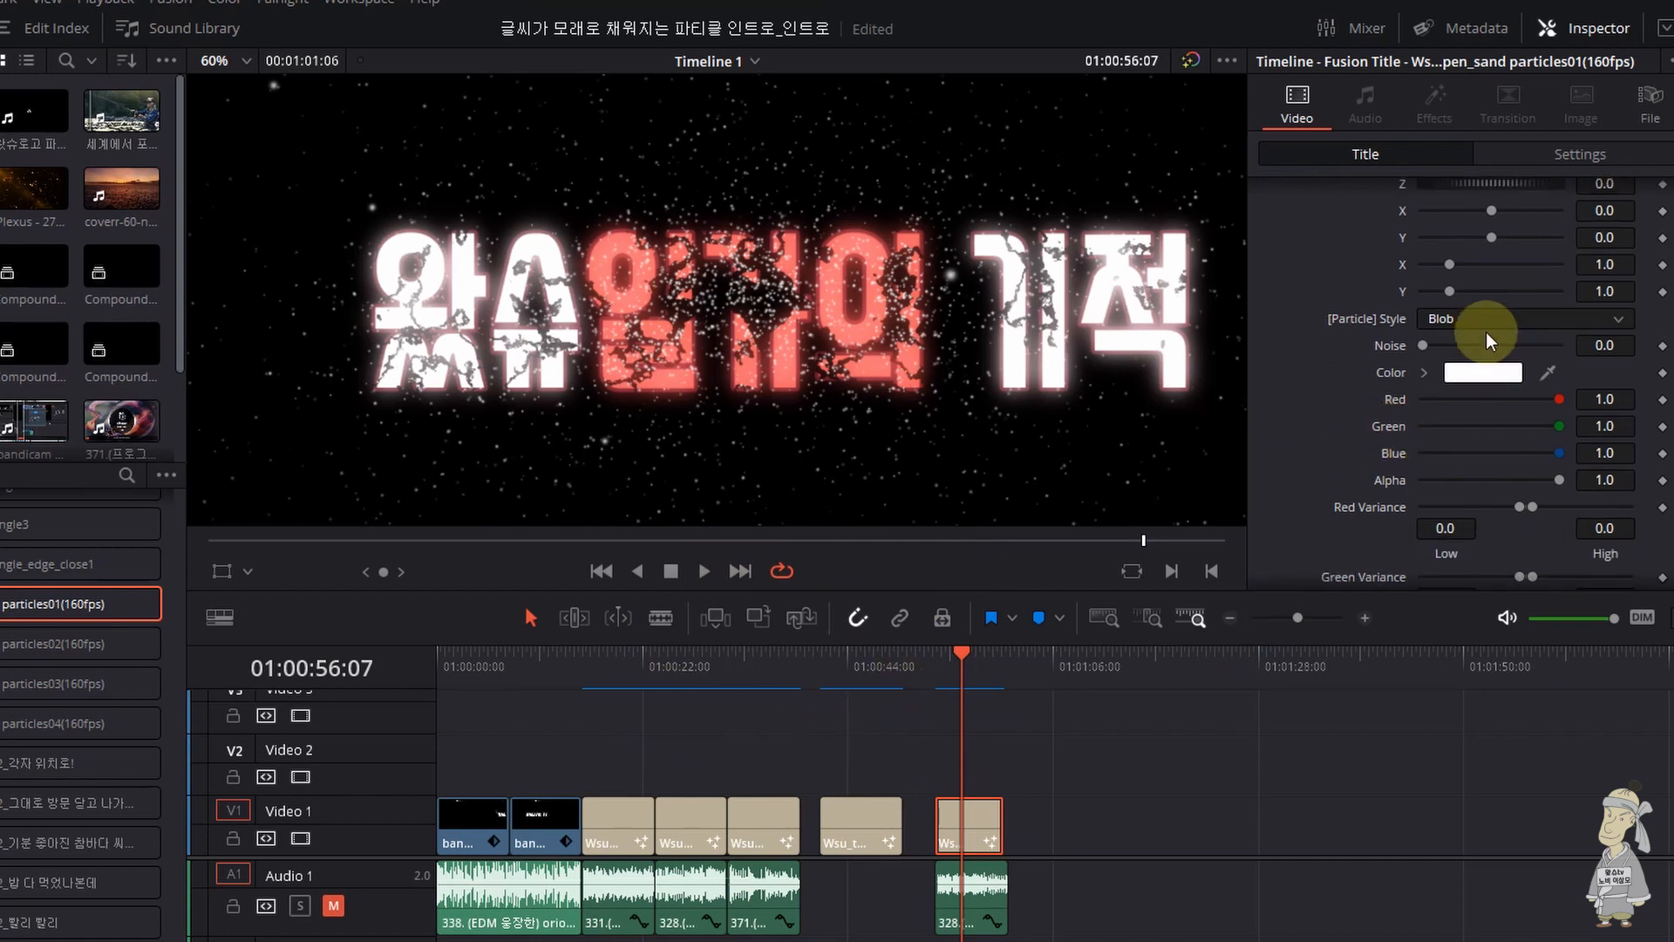
left_click(1484, 321)
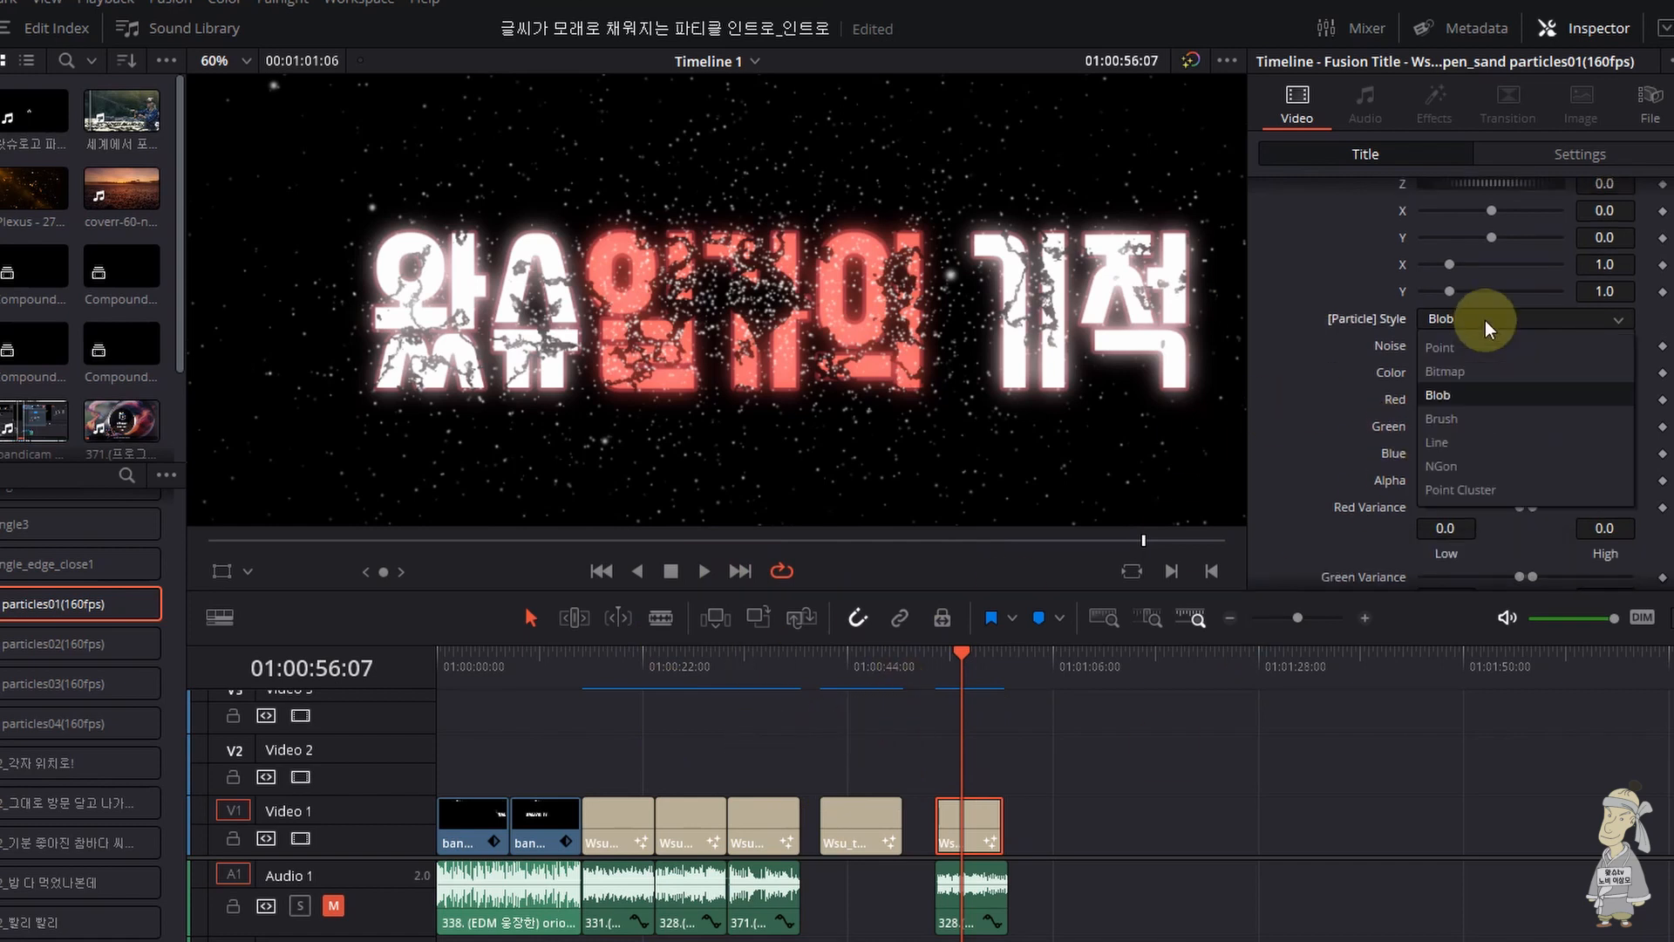
left_click(1467, 443)
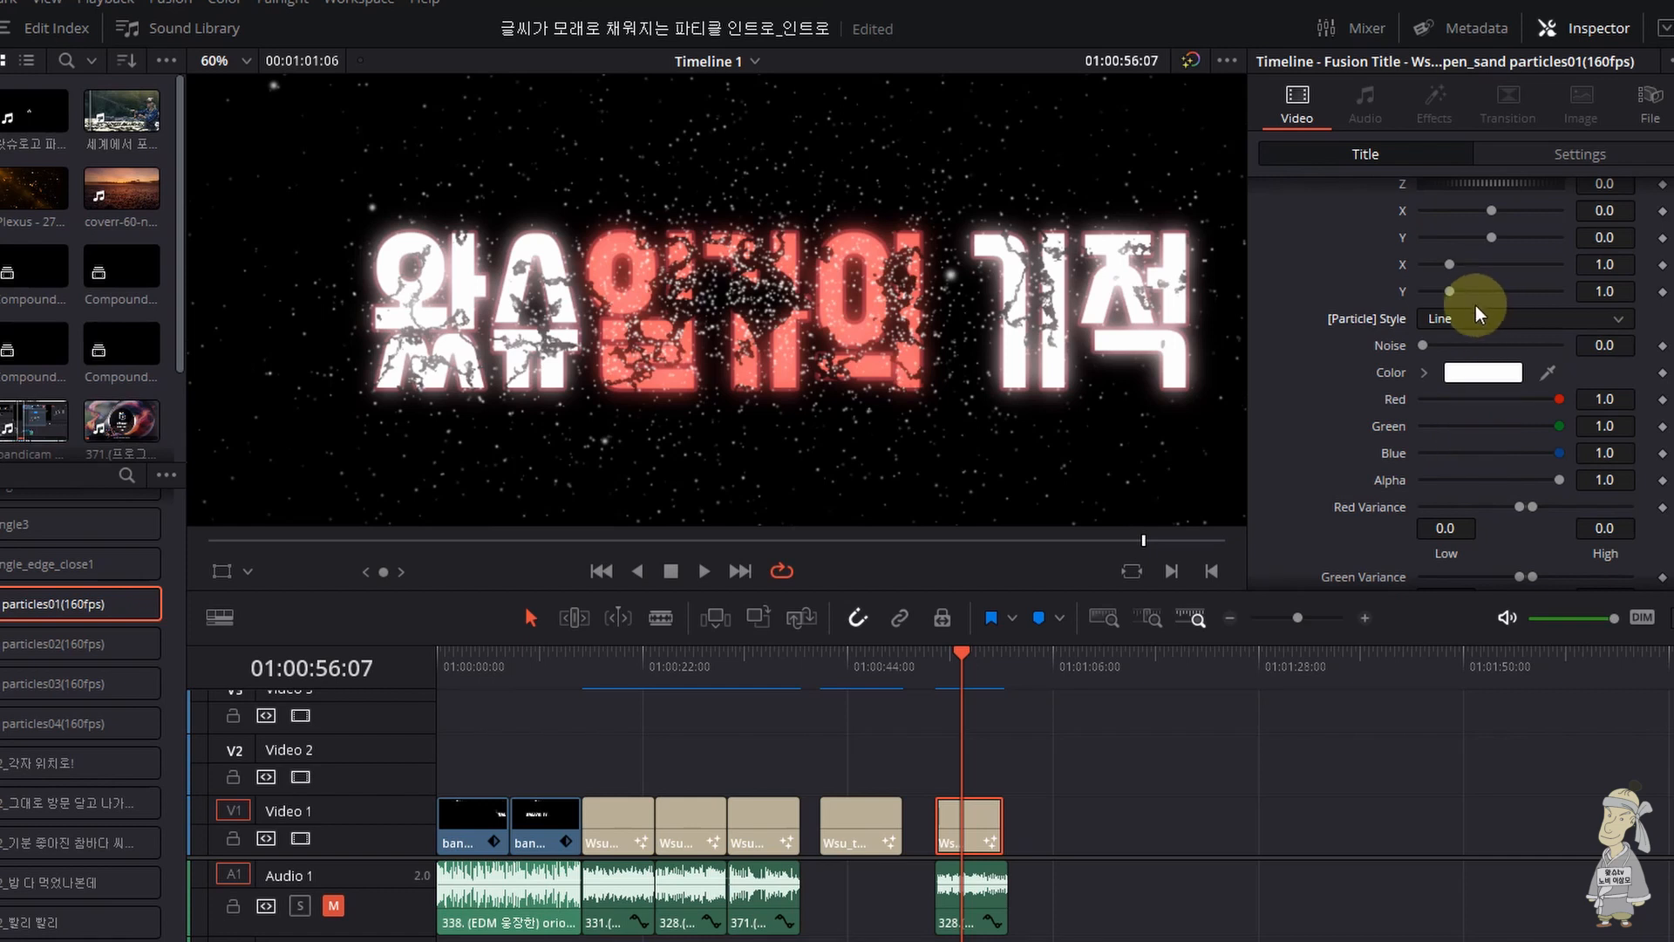
- Replay the 왔슈일가의 기적 title from its beginning to check the line particles, stopping at 01:00:53:19
left_click(940, 661)
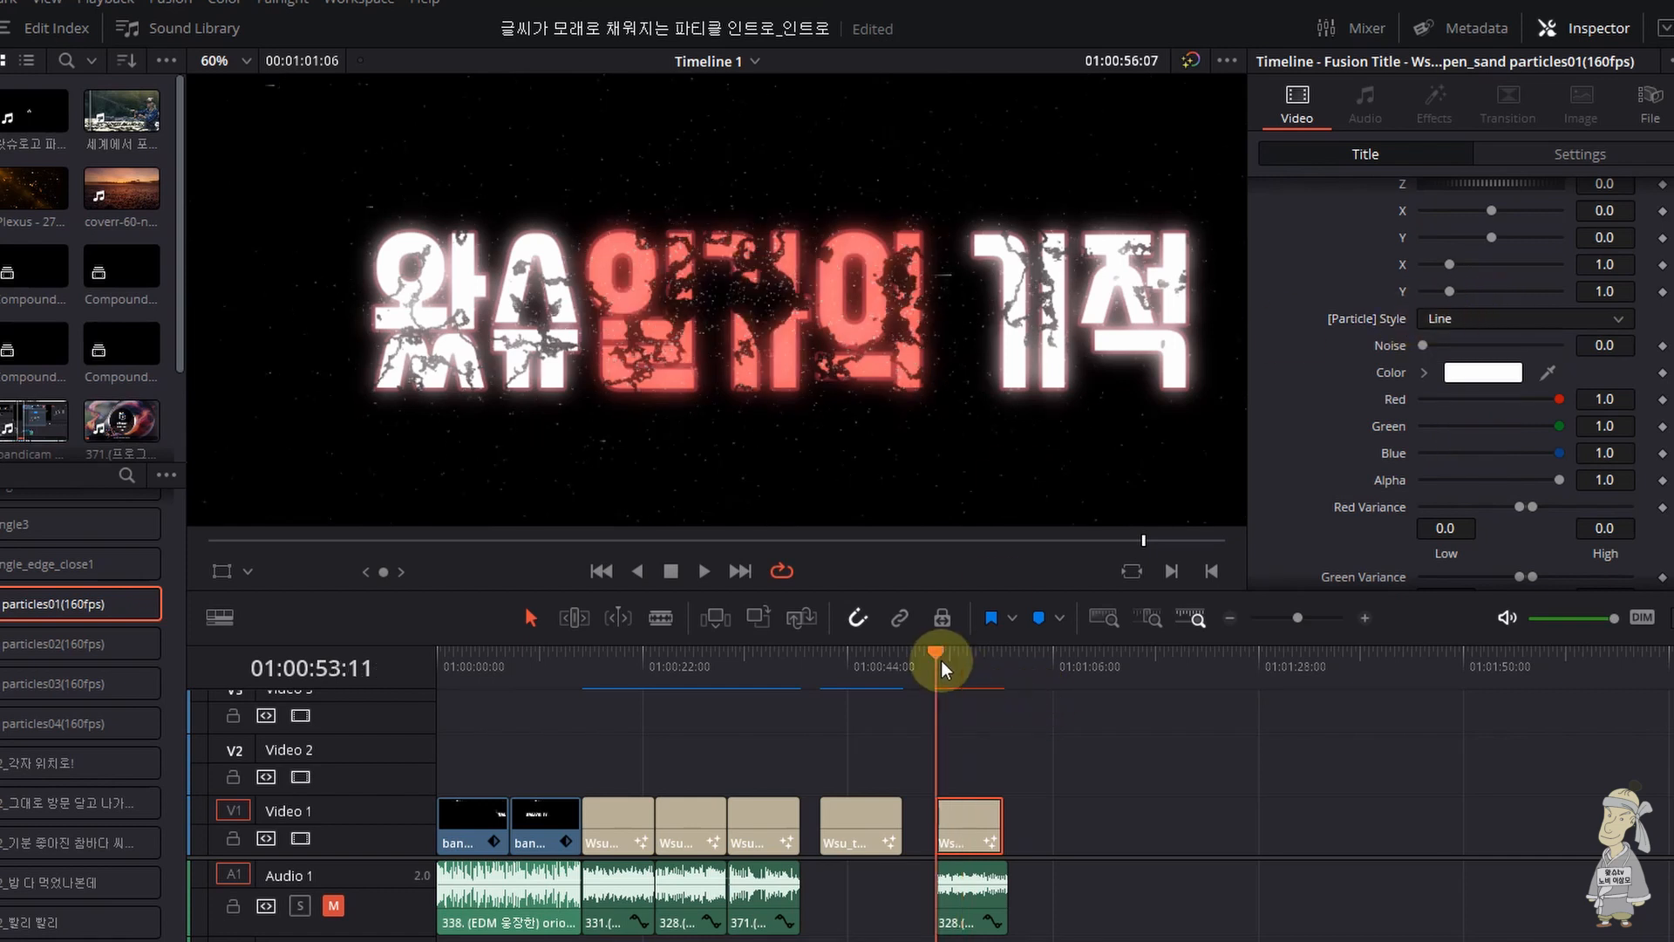
key("space")
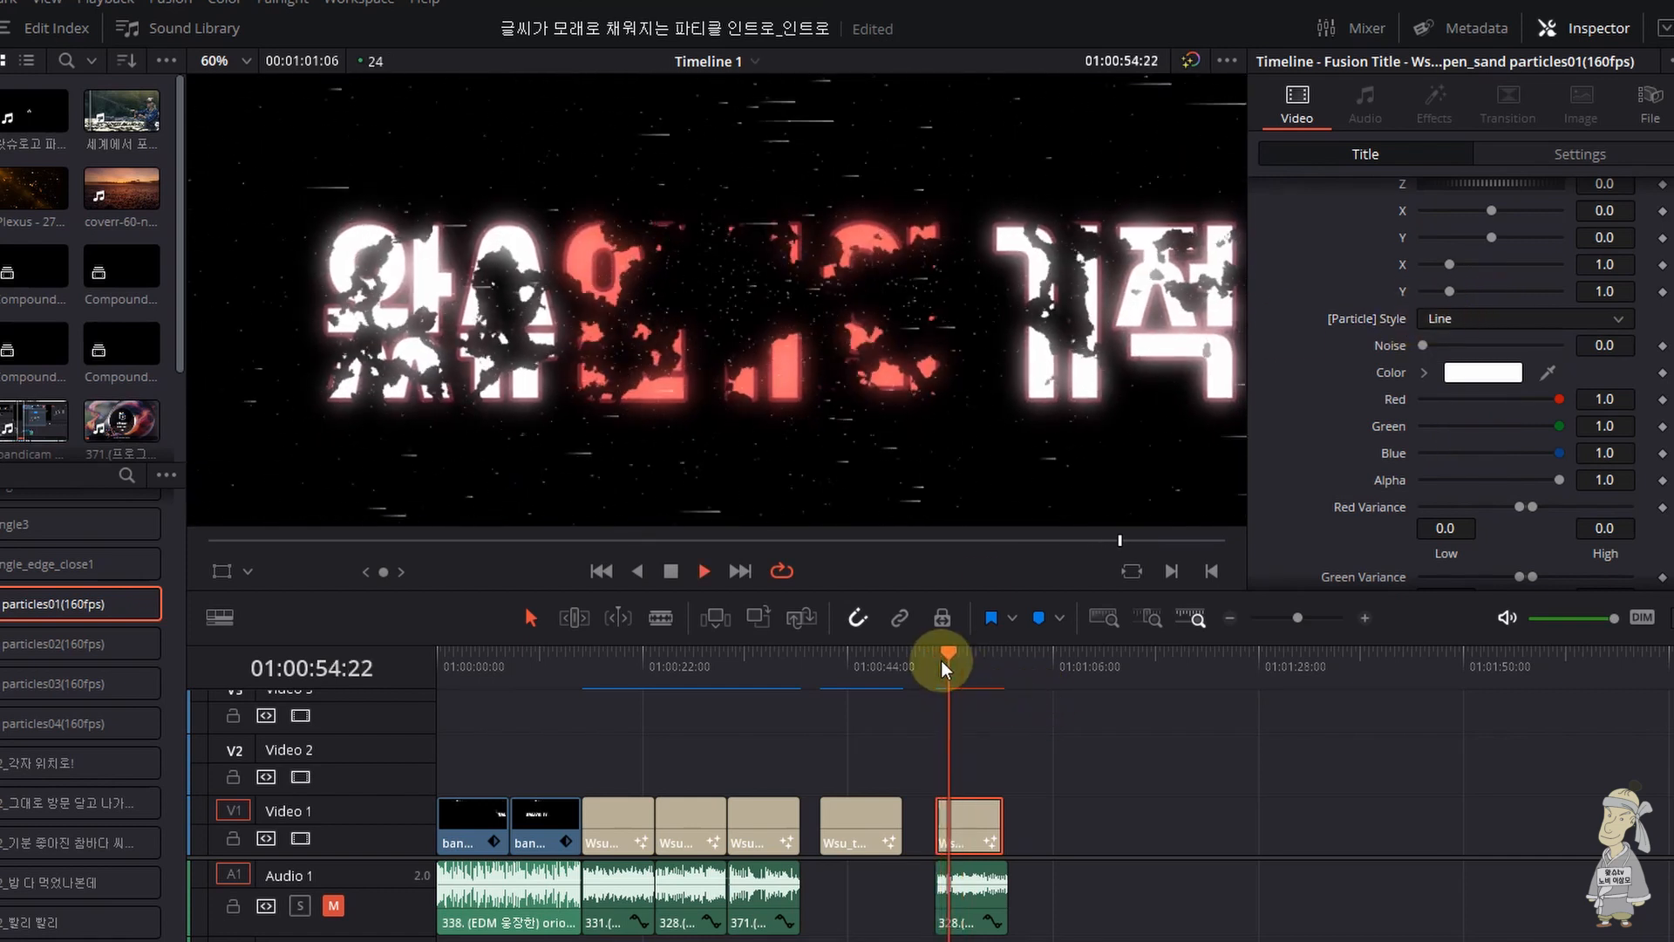
left_click(940, 661)
key("space")
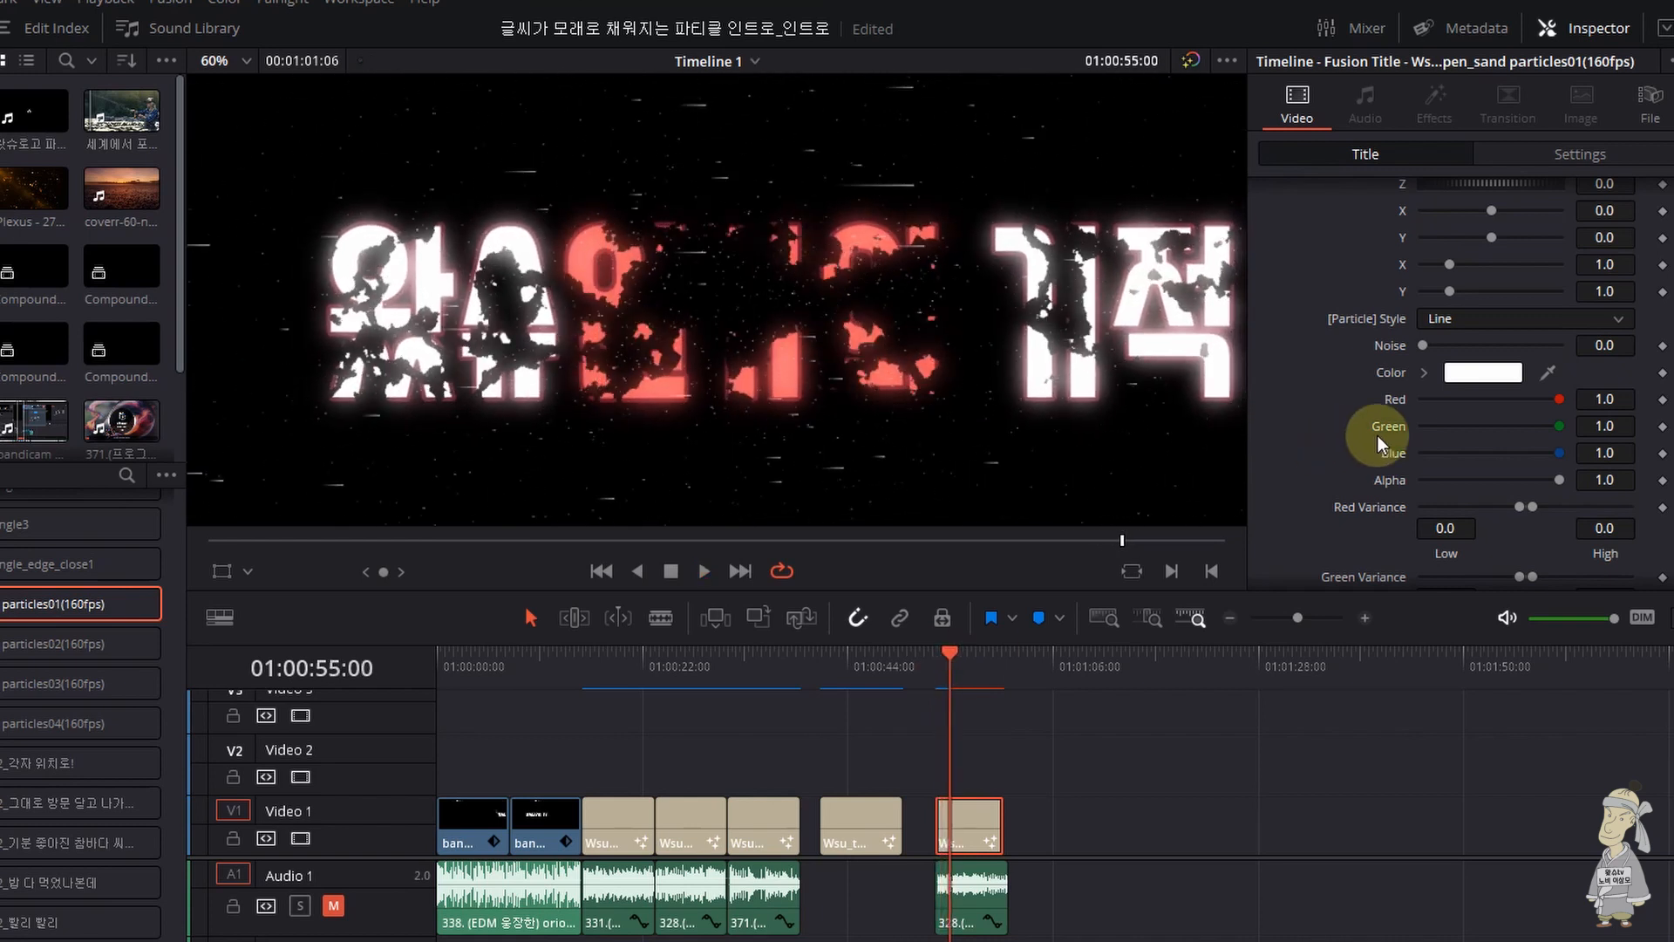
scroll(1378, 436, "down", 3)
left_click(938, 661)
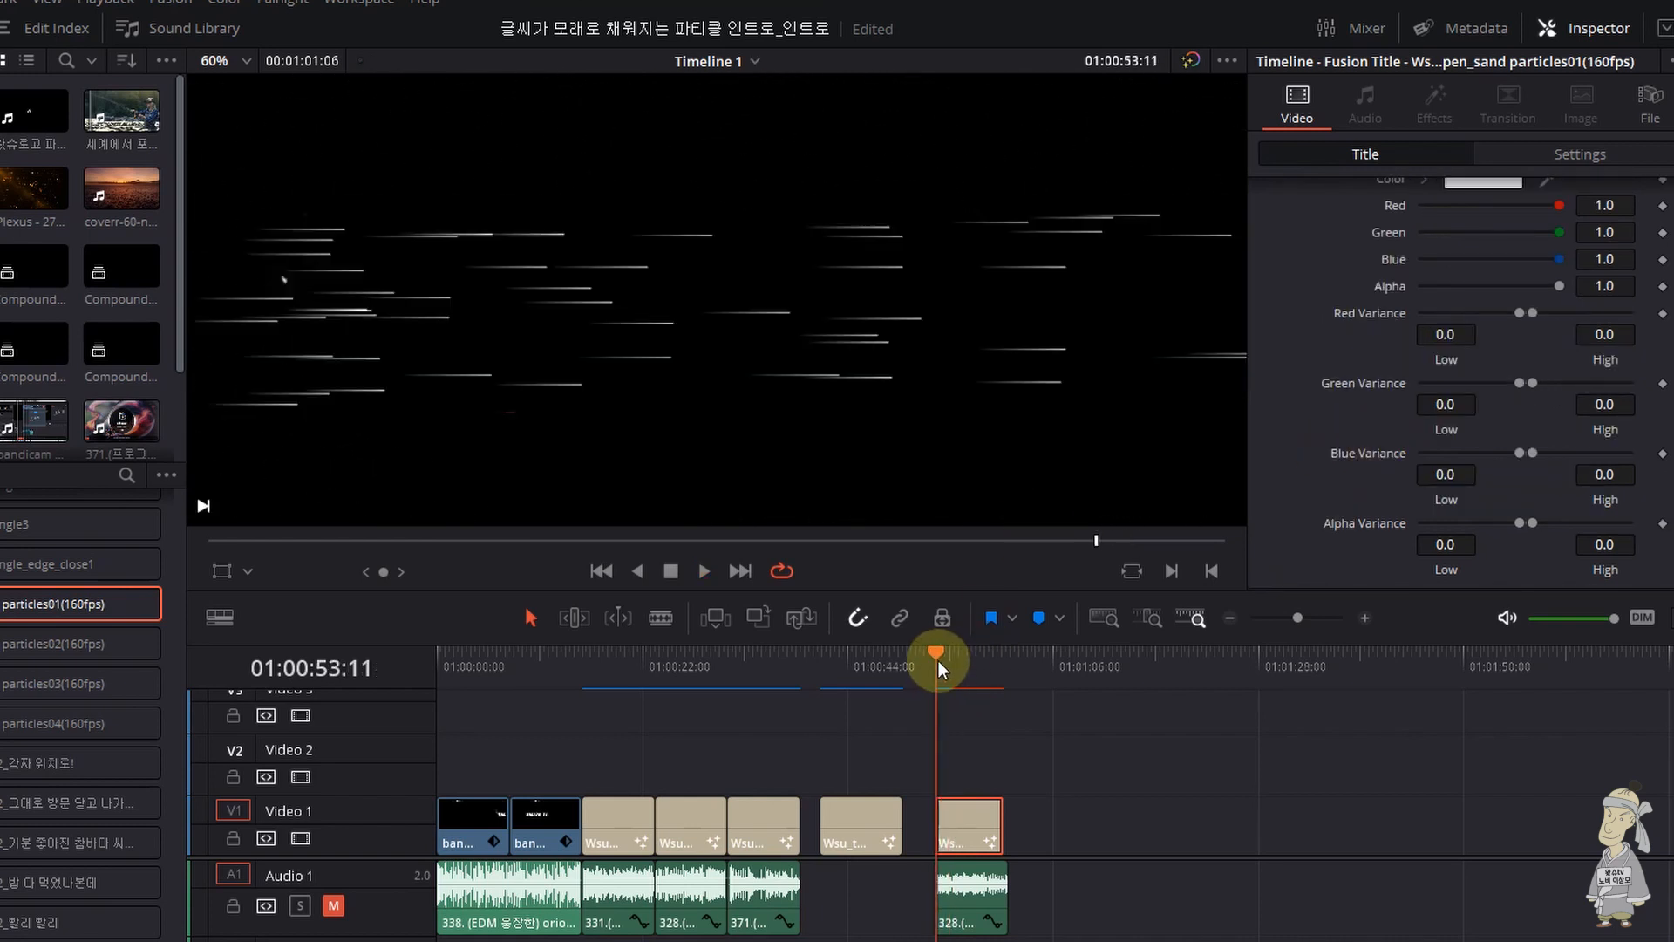
key("space")
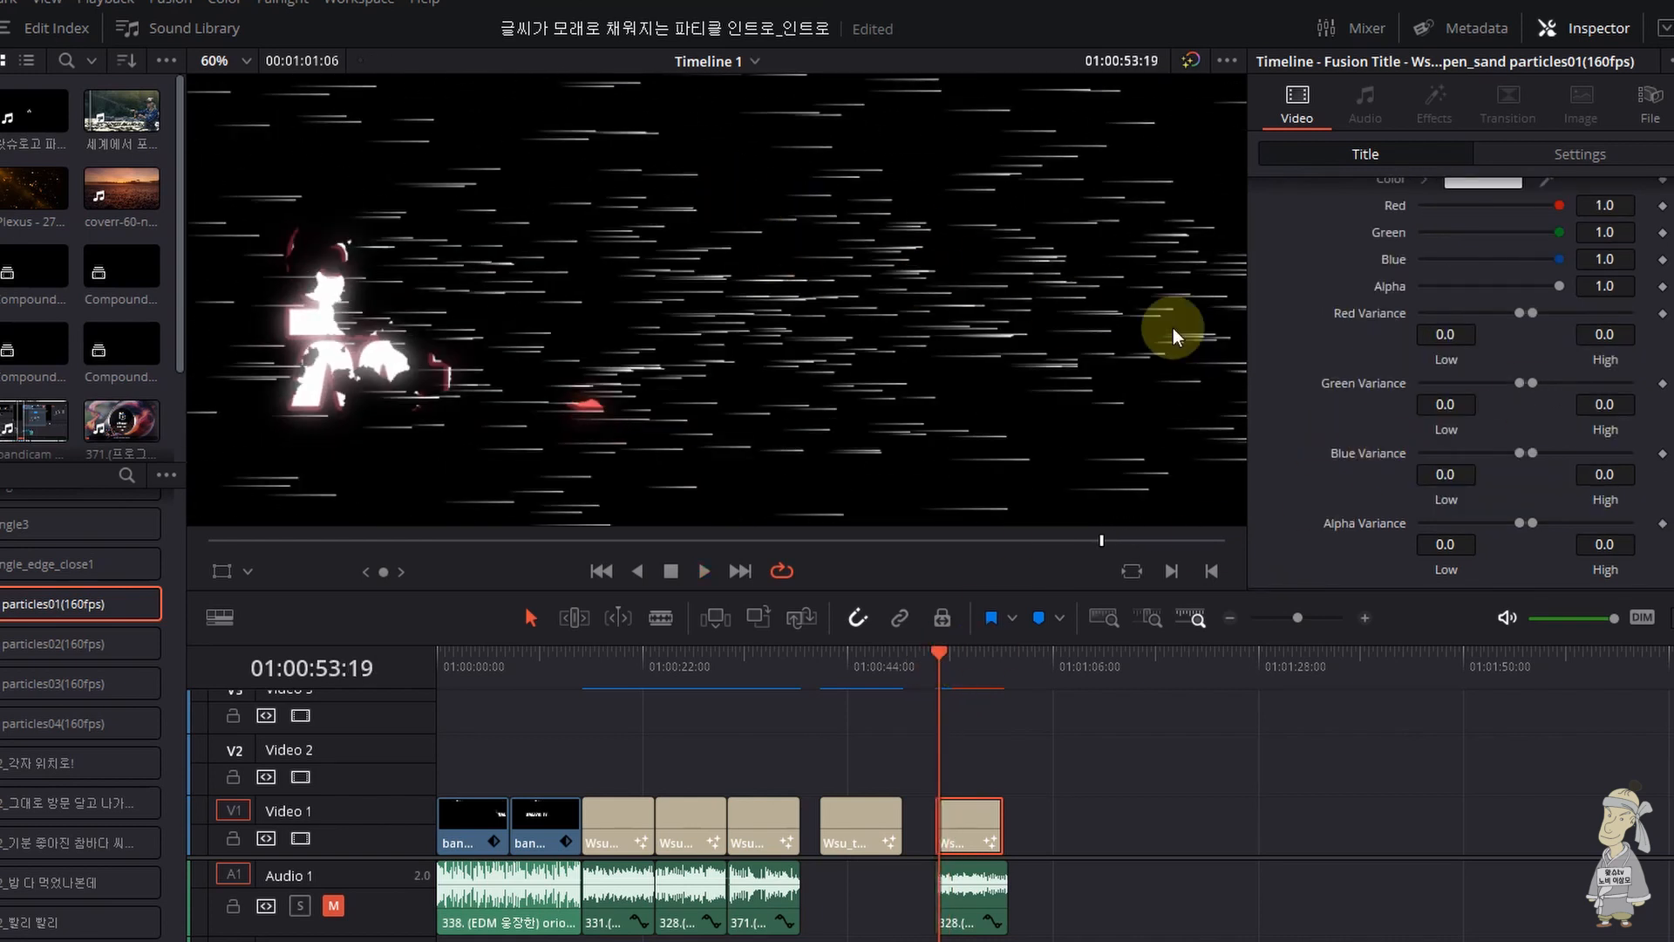
- Set the particle colour to a light pink with hue 0.0, saturation 0.331 and value 1.0
scroll(1539, 315, "up", 2)
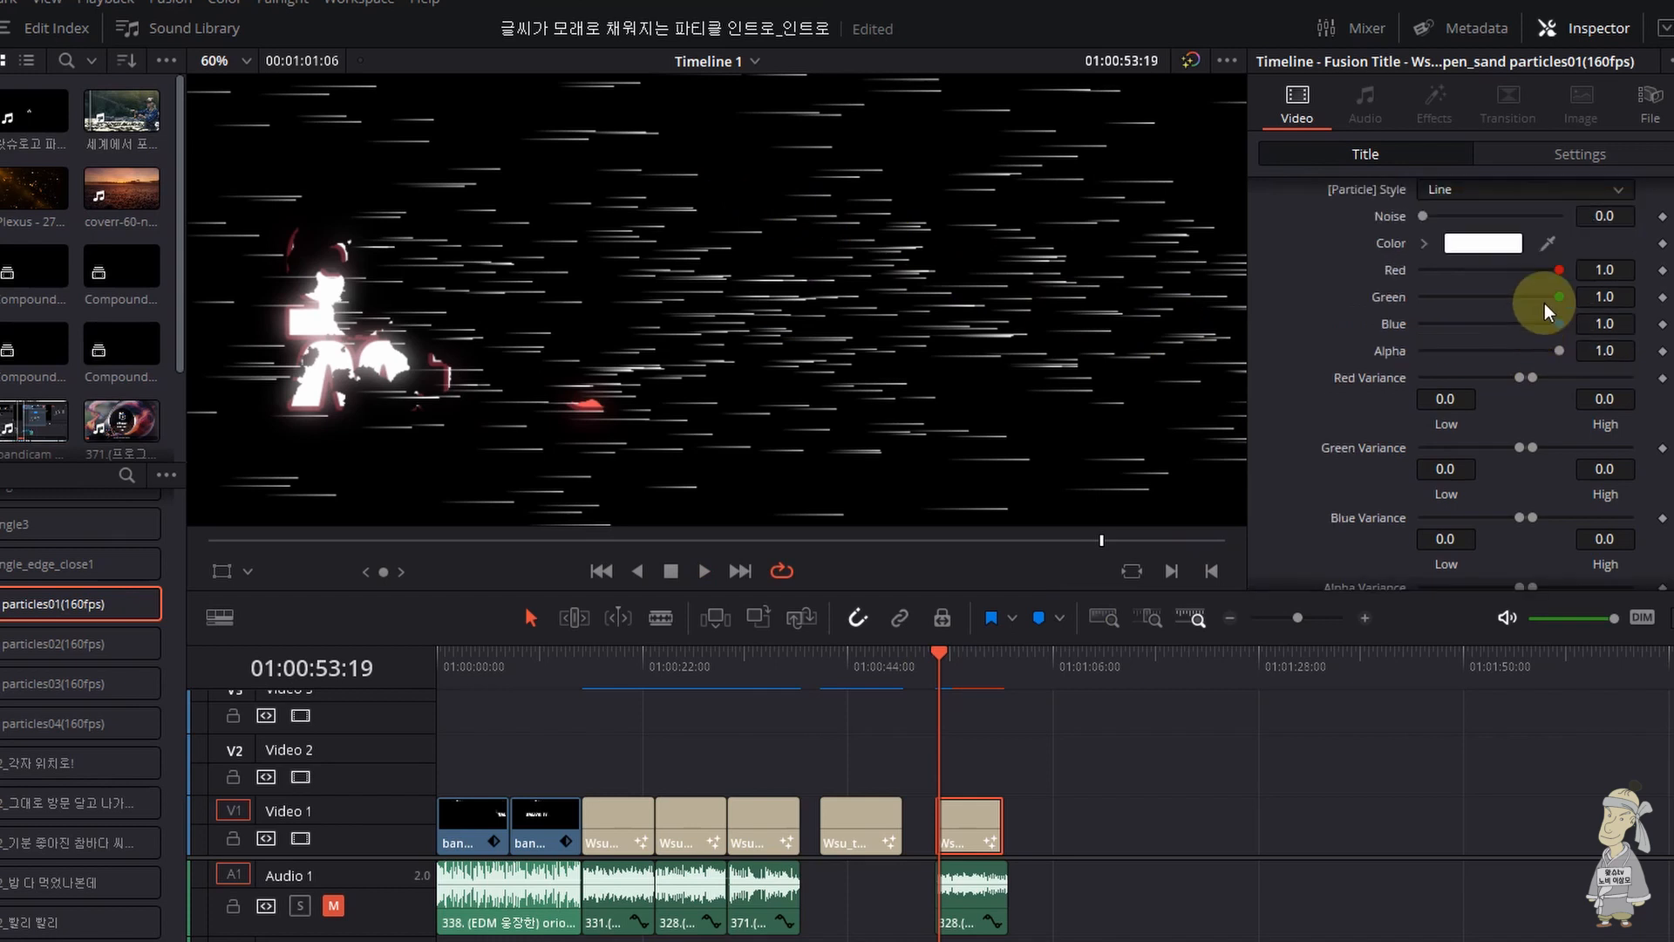
left_click(1428, 242)
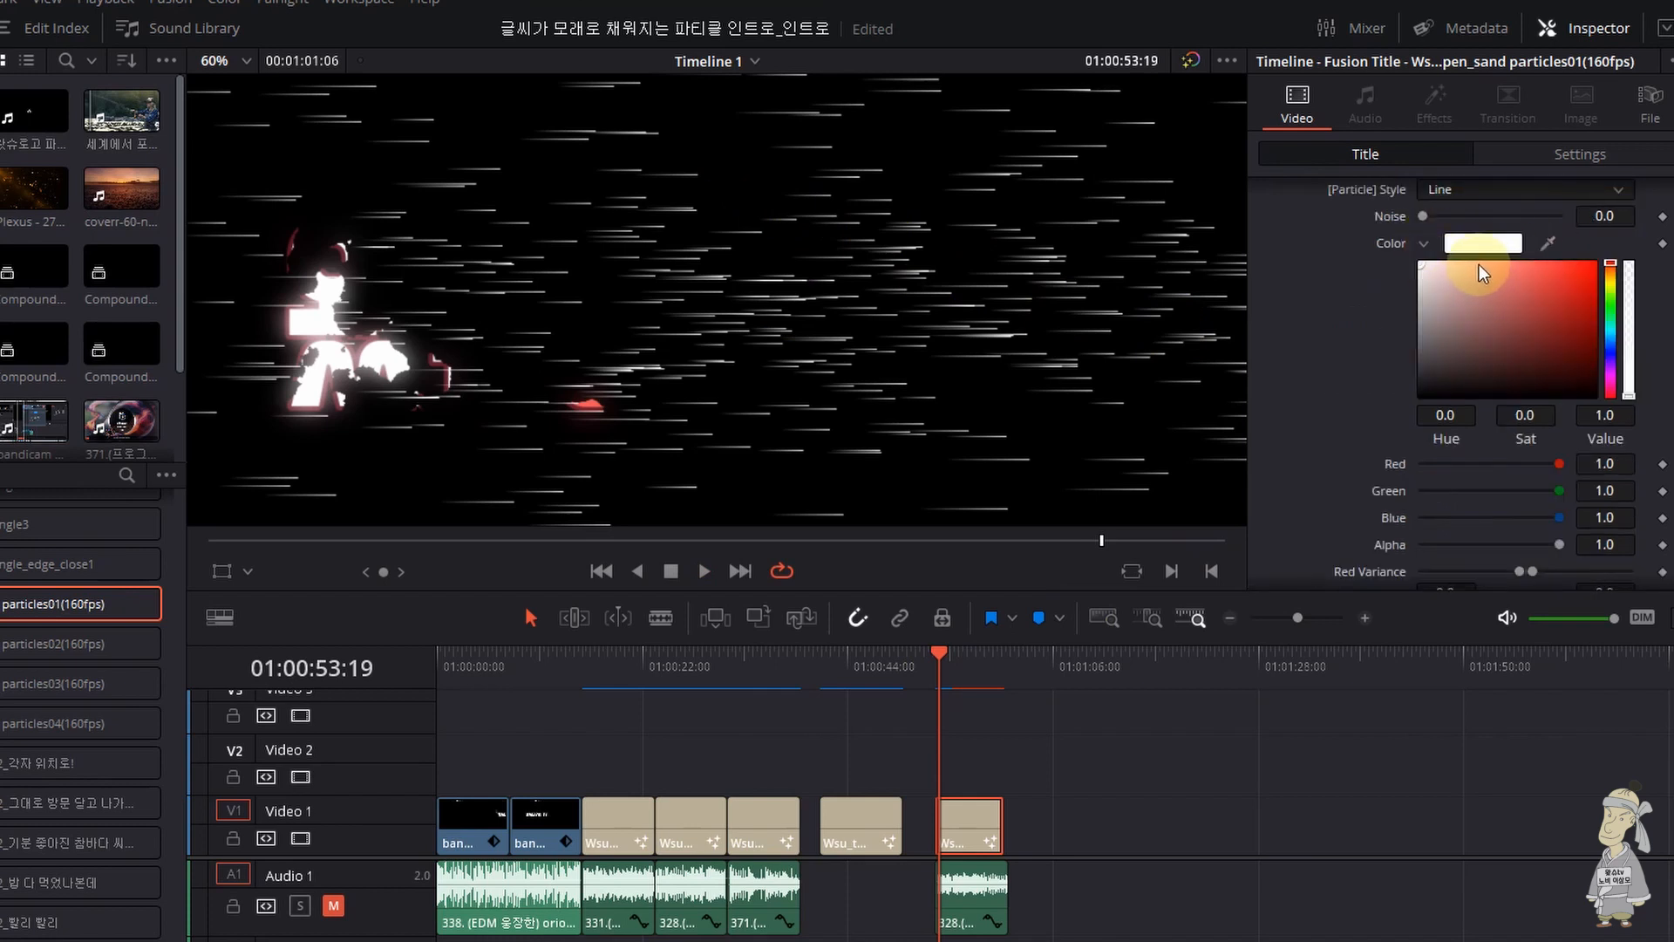
left_click(1479, 264)
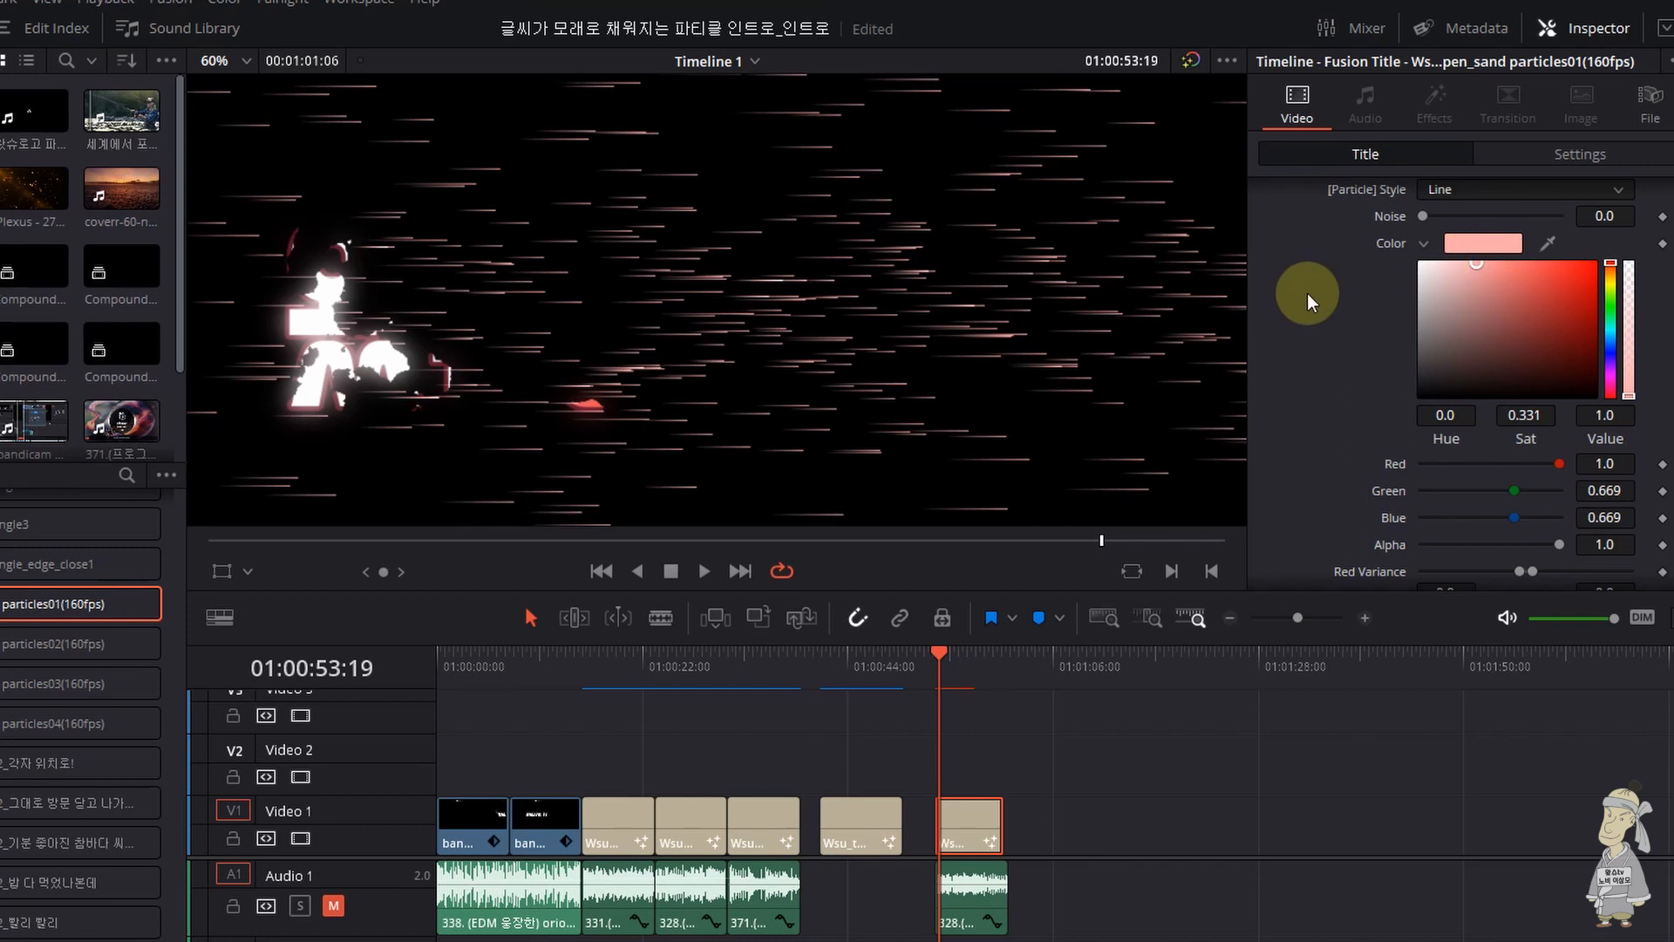
- Set the particles' Red Variance to -0.378 low and 0.333 high, and Green Variance to -0.344 low and 0.333 high
scroll(1500, 490, "down", 6)
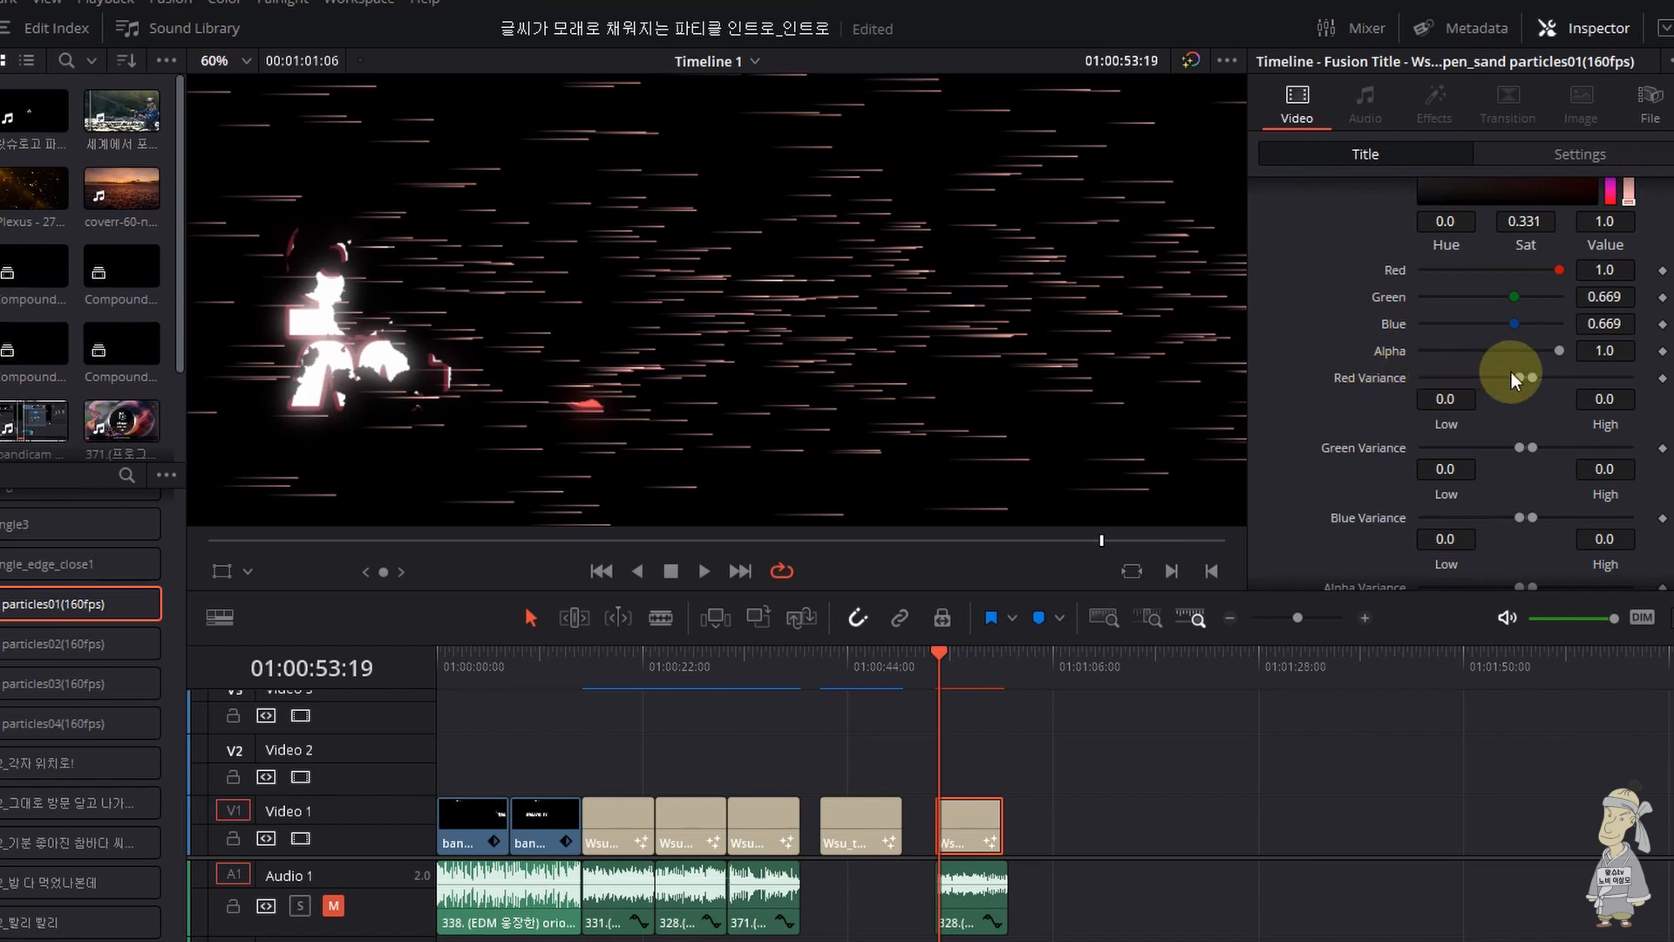
left_click_drag(1520, 380, 1567, 379)
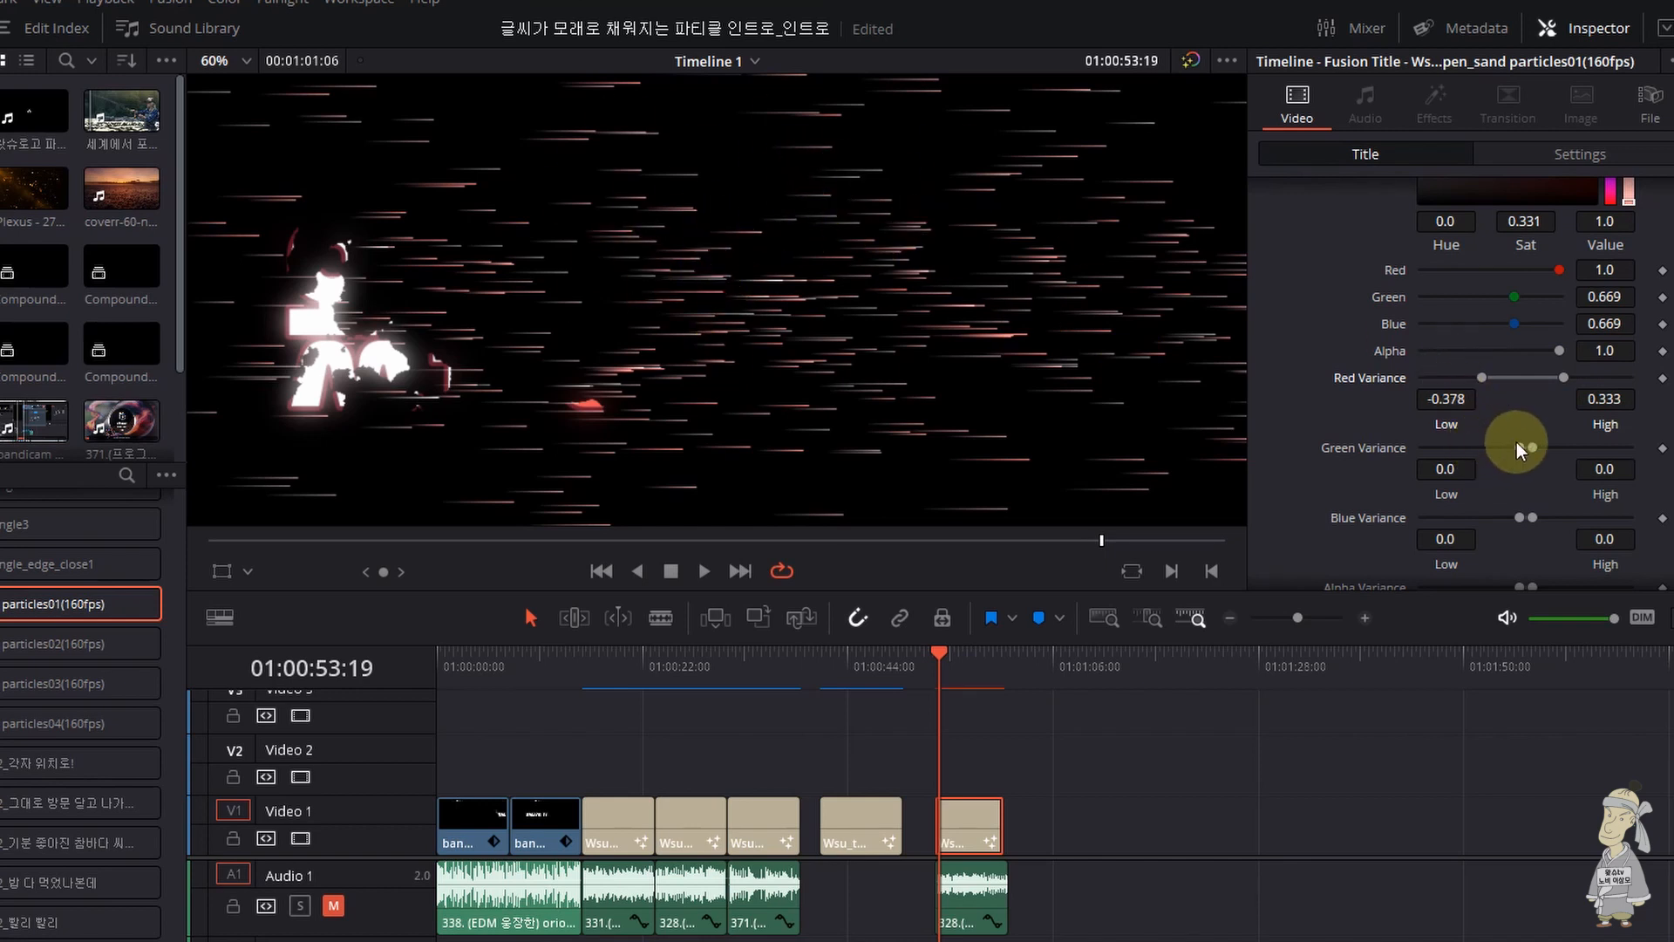
left_click_drag(1516, 442, 1563, 447)
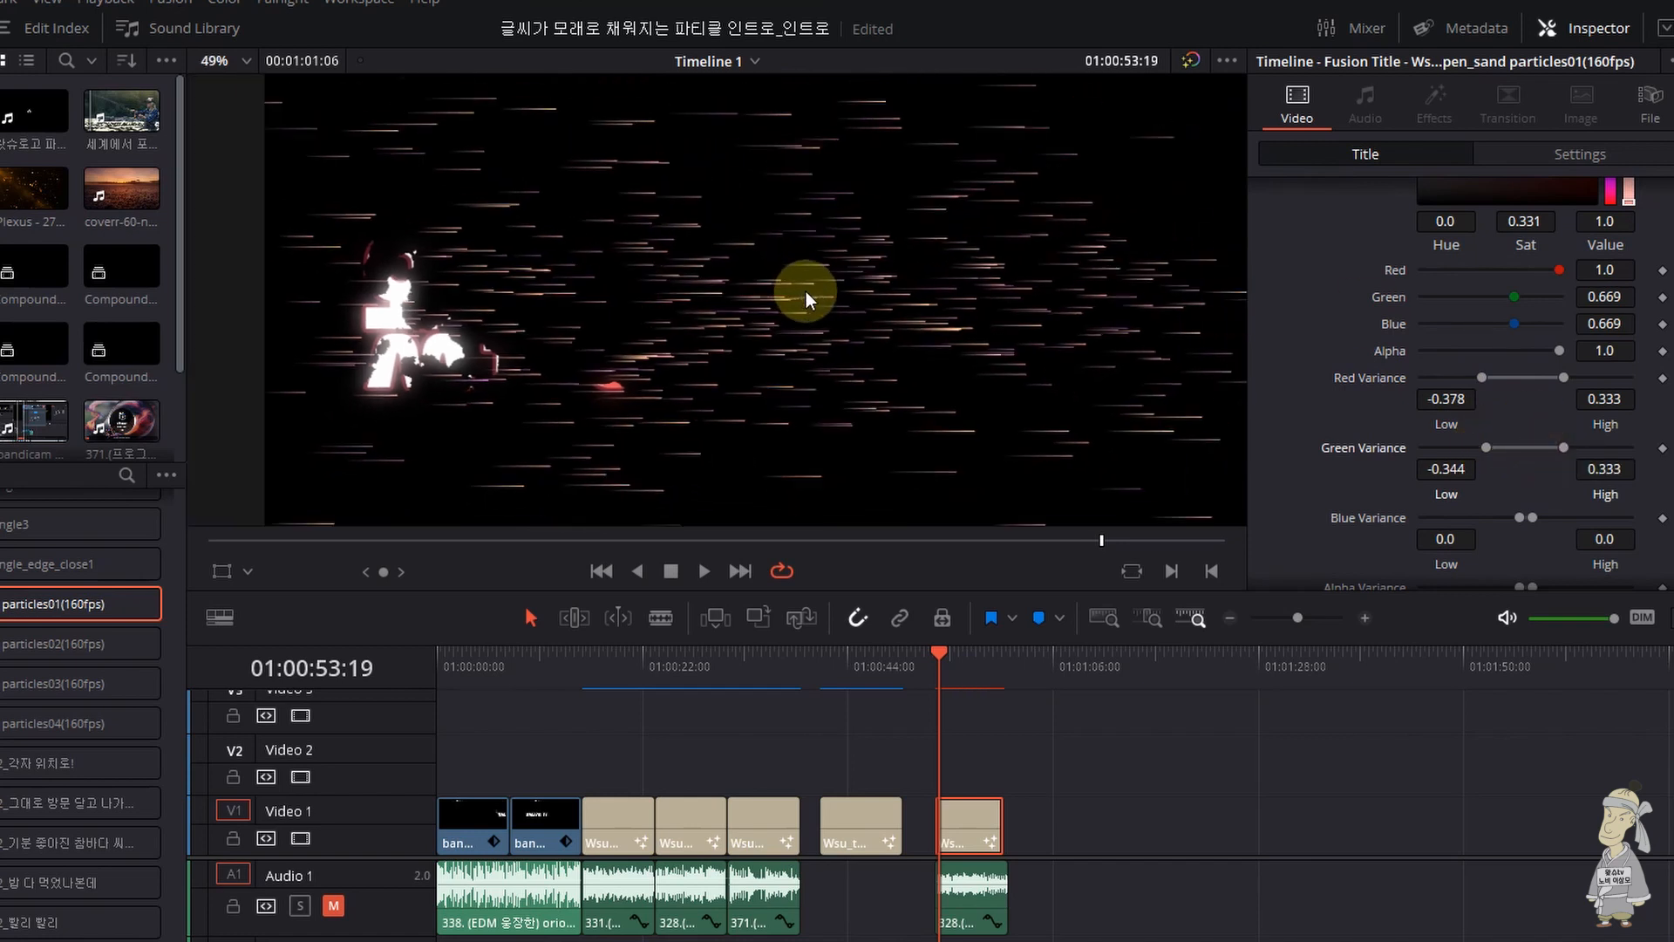
- Zoom the preview out to 47% and replay the title from its beginning to check the particle colour variation
scroll(806, 291, "down", 2)
left_click(935, 666)
key("space")
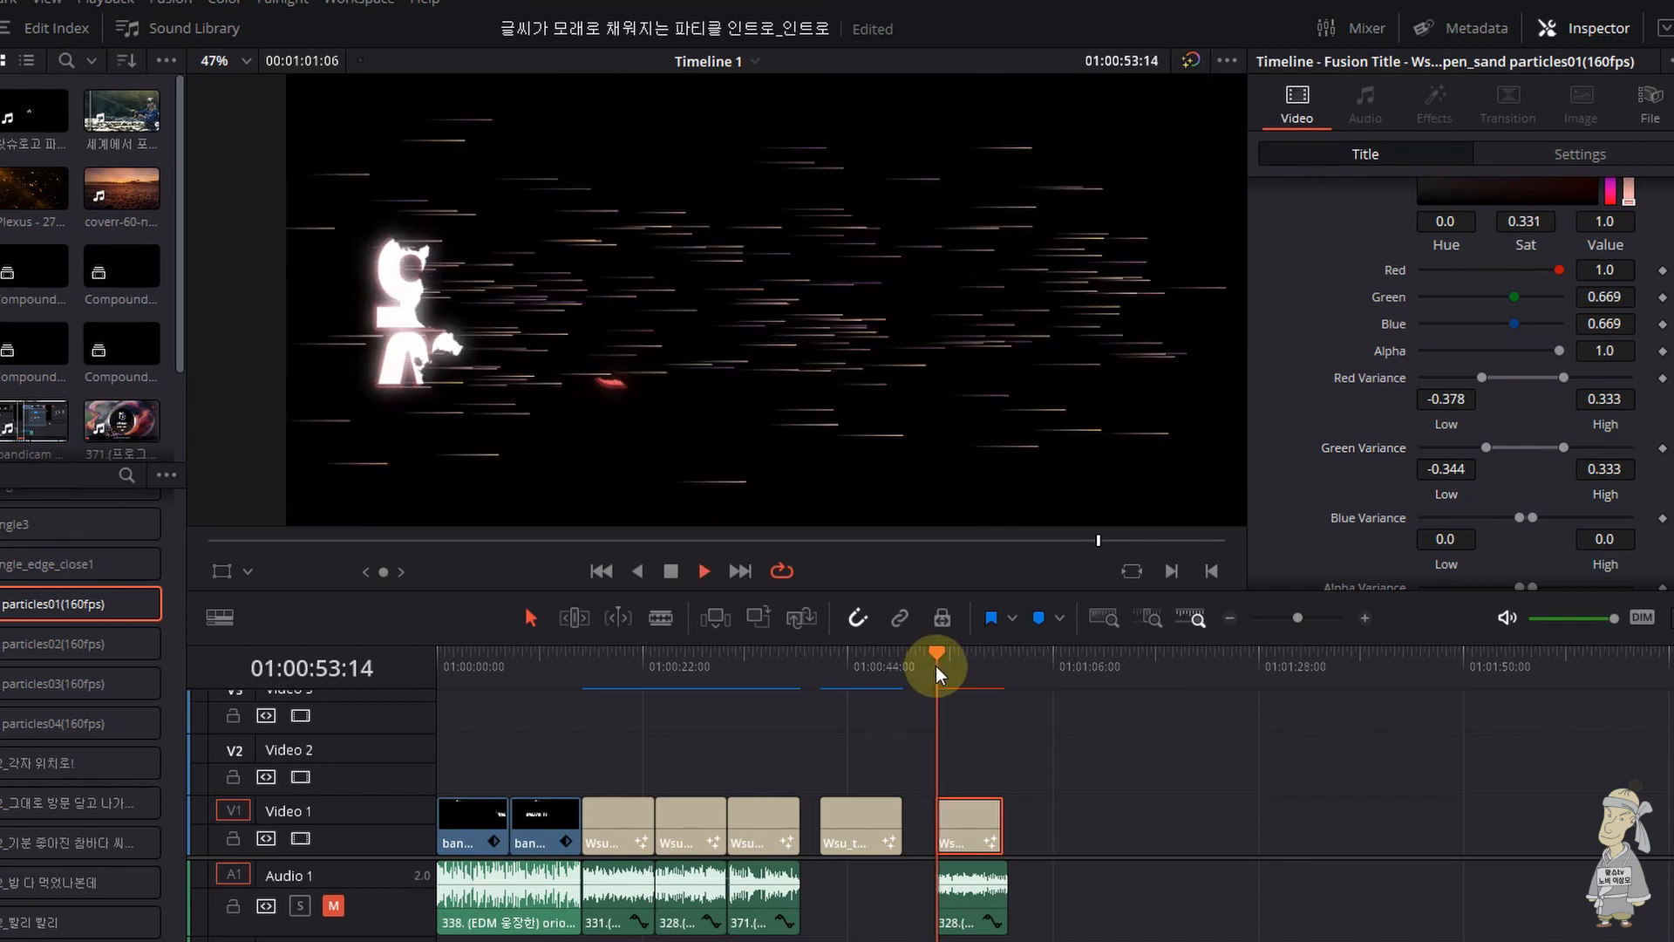
left_click(935, 666)
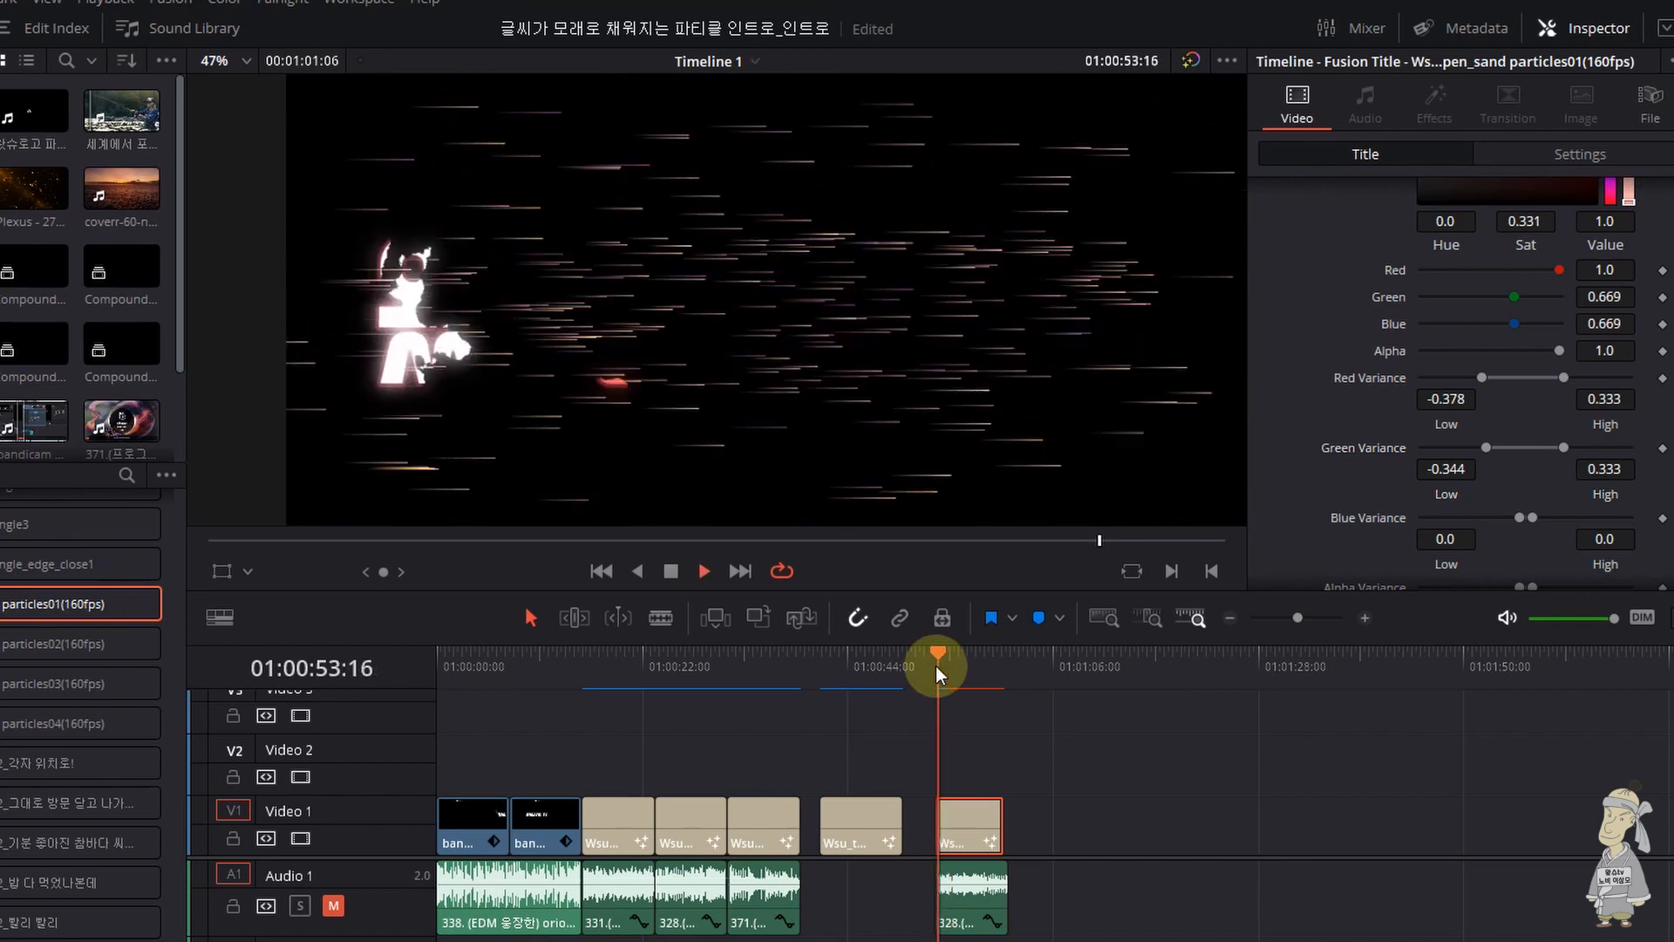
- Replay the last title from its beginning, stopping at 01:00:54:15, and review its particle style and colour variance settings before deselecting the clip
left_click(935, 666)
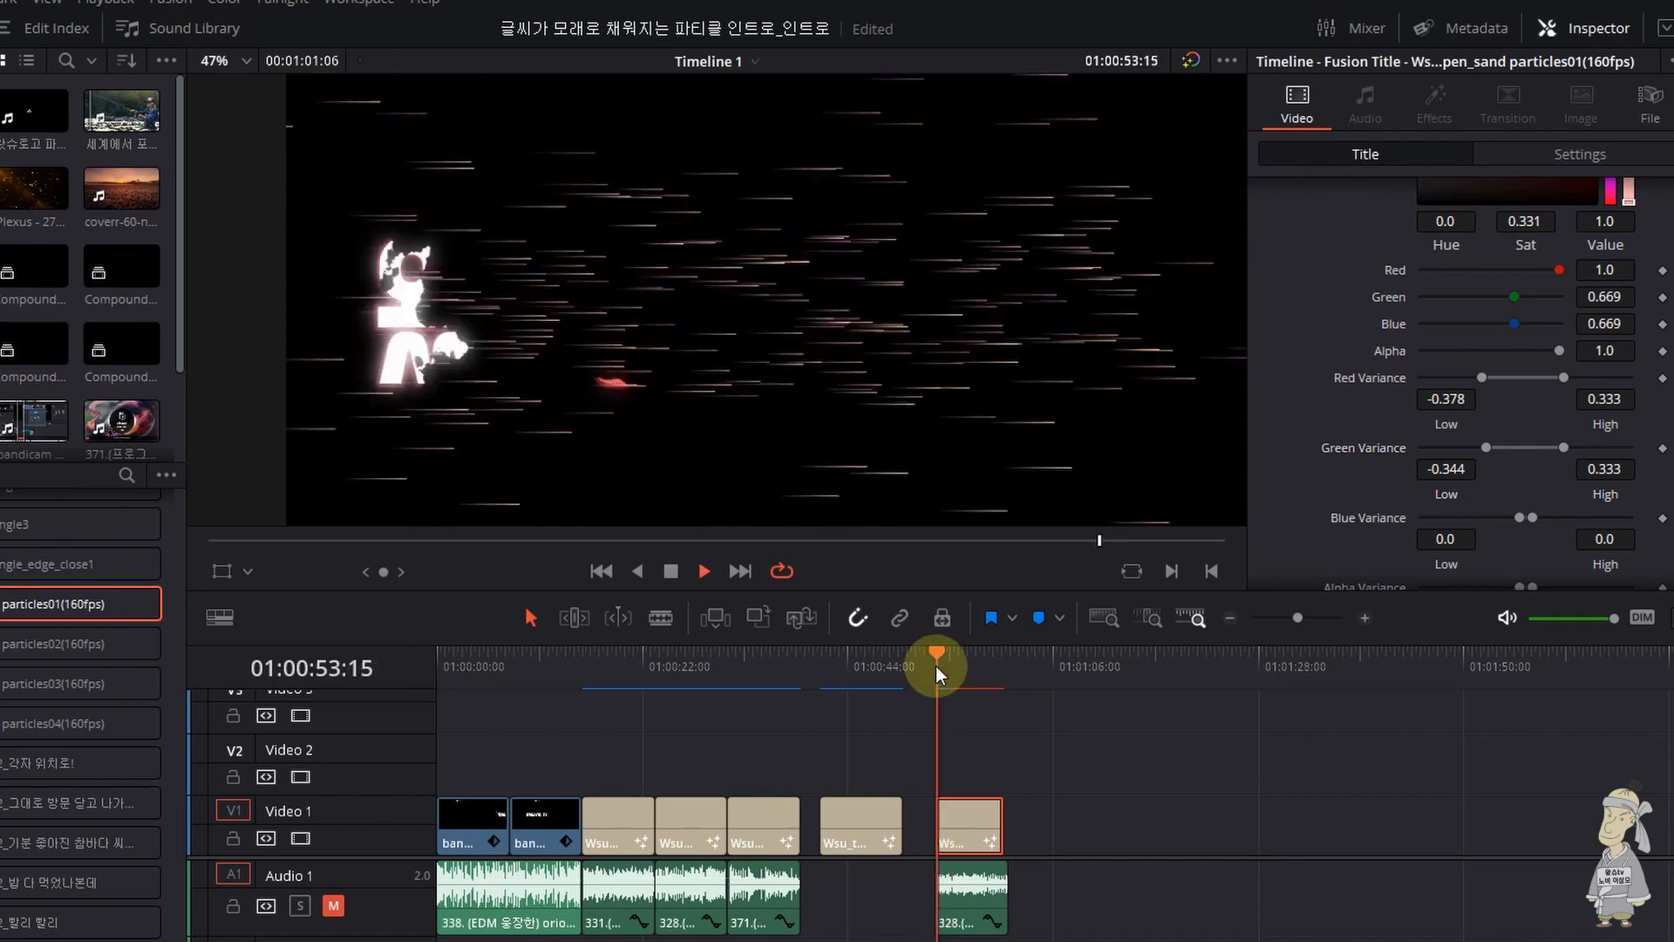
left_click(935, 666)
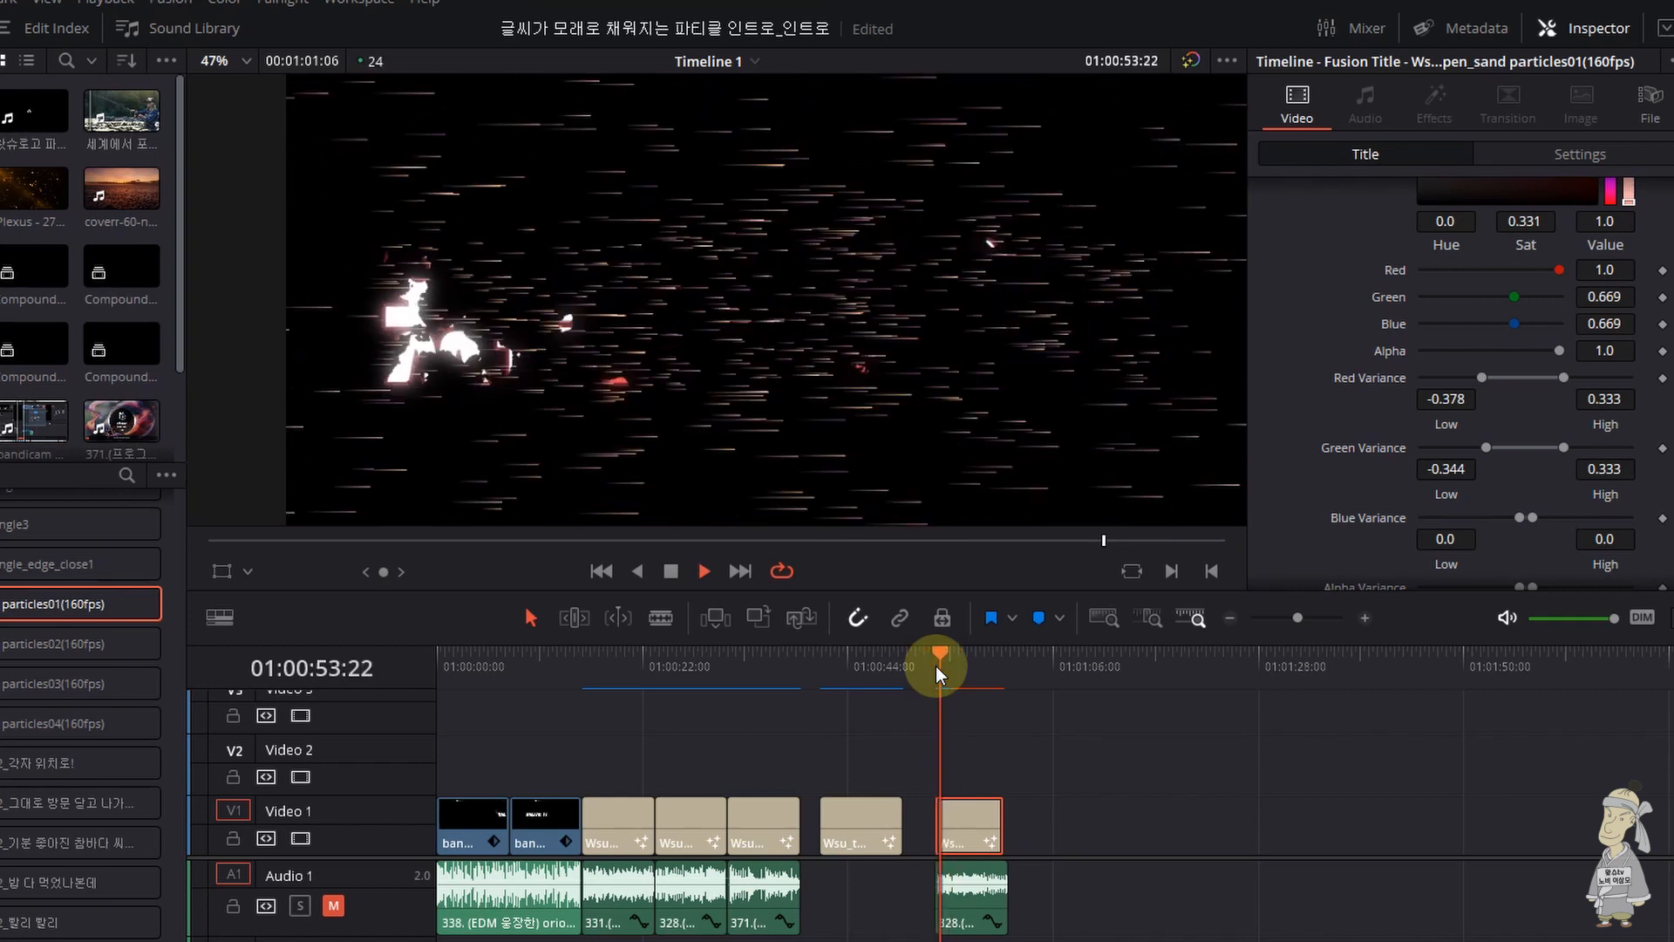
left_click(935, 666)
scroll(1384, 471, "up", 3)
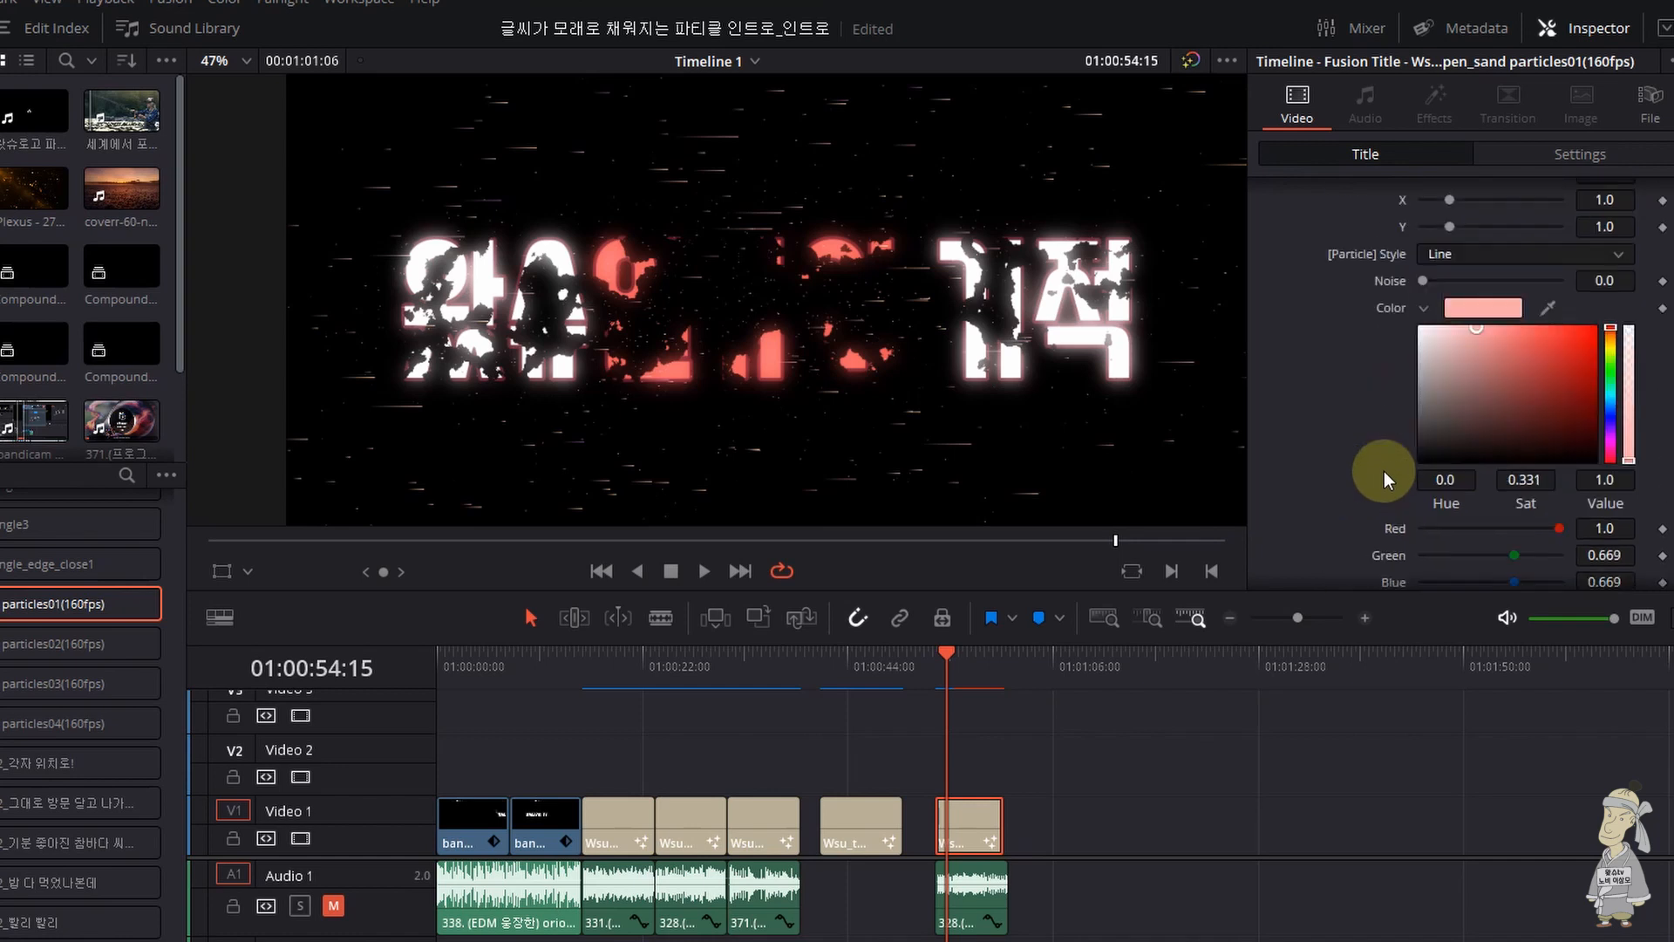
scroll(1384, 471, "down", 4)
left_click(1027, 741)
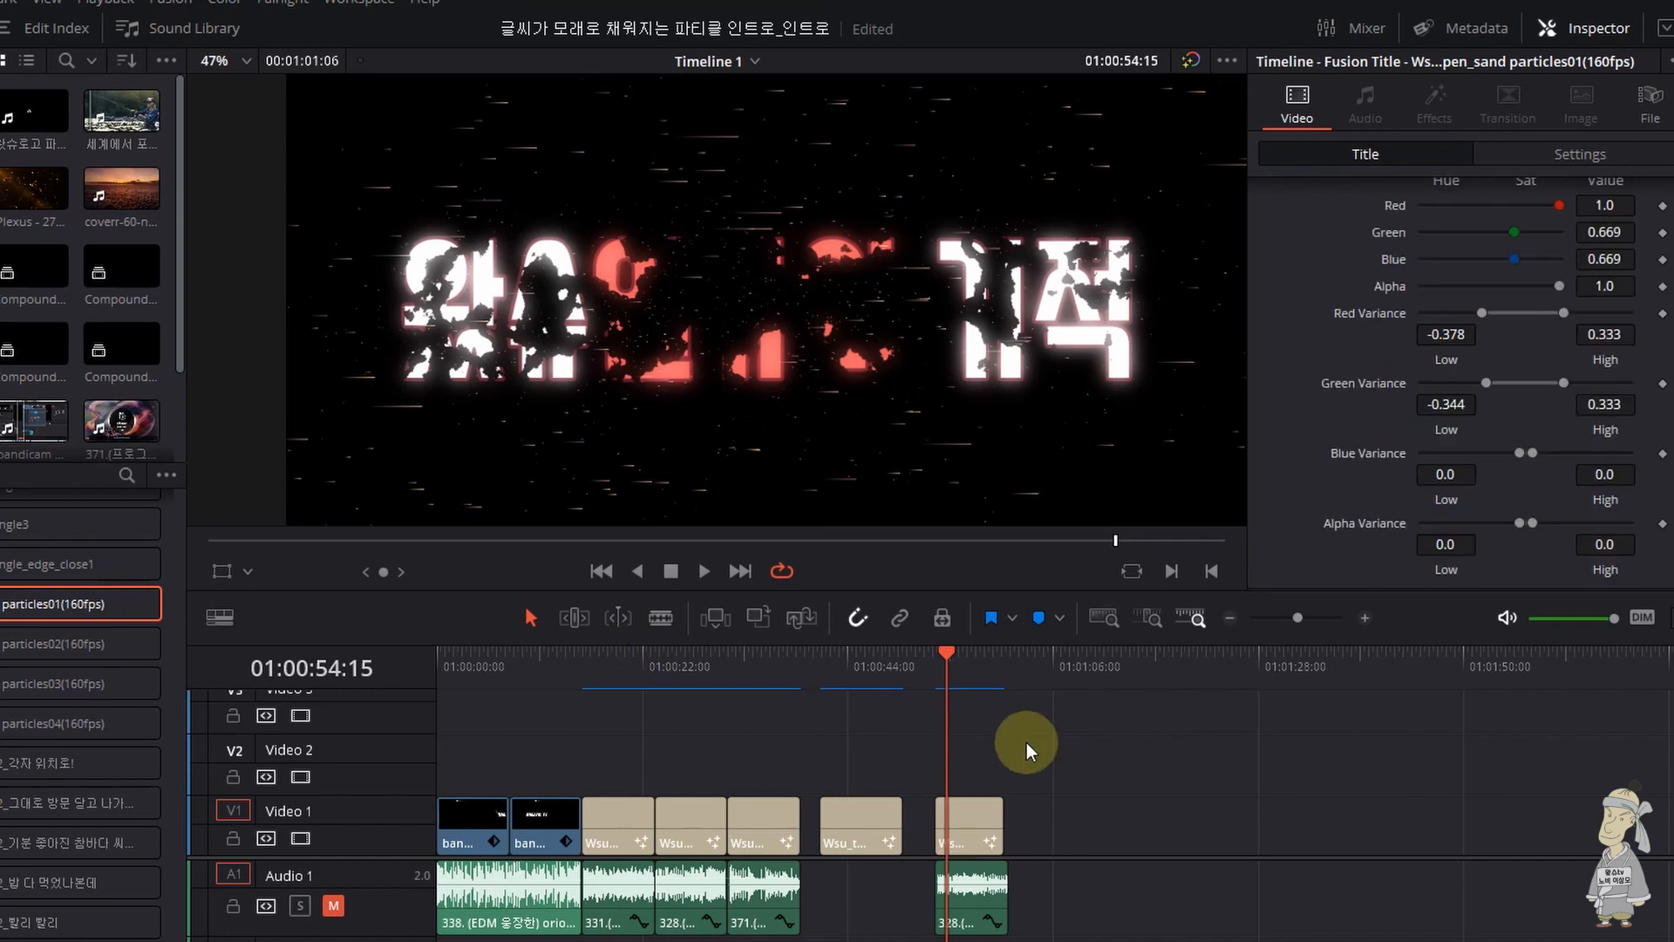
- Play the WASSSYU TV title from its beginning to view its sand particles, stopping at 01:00:19:04
left_click(672, 657)
left_click(582, 671)
key("space")
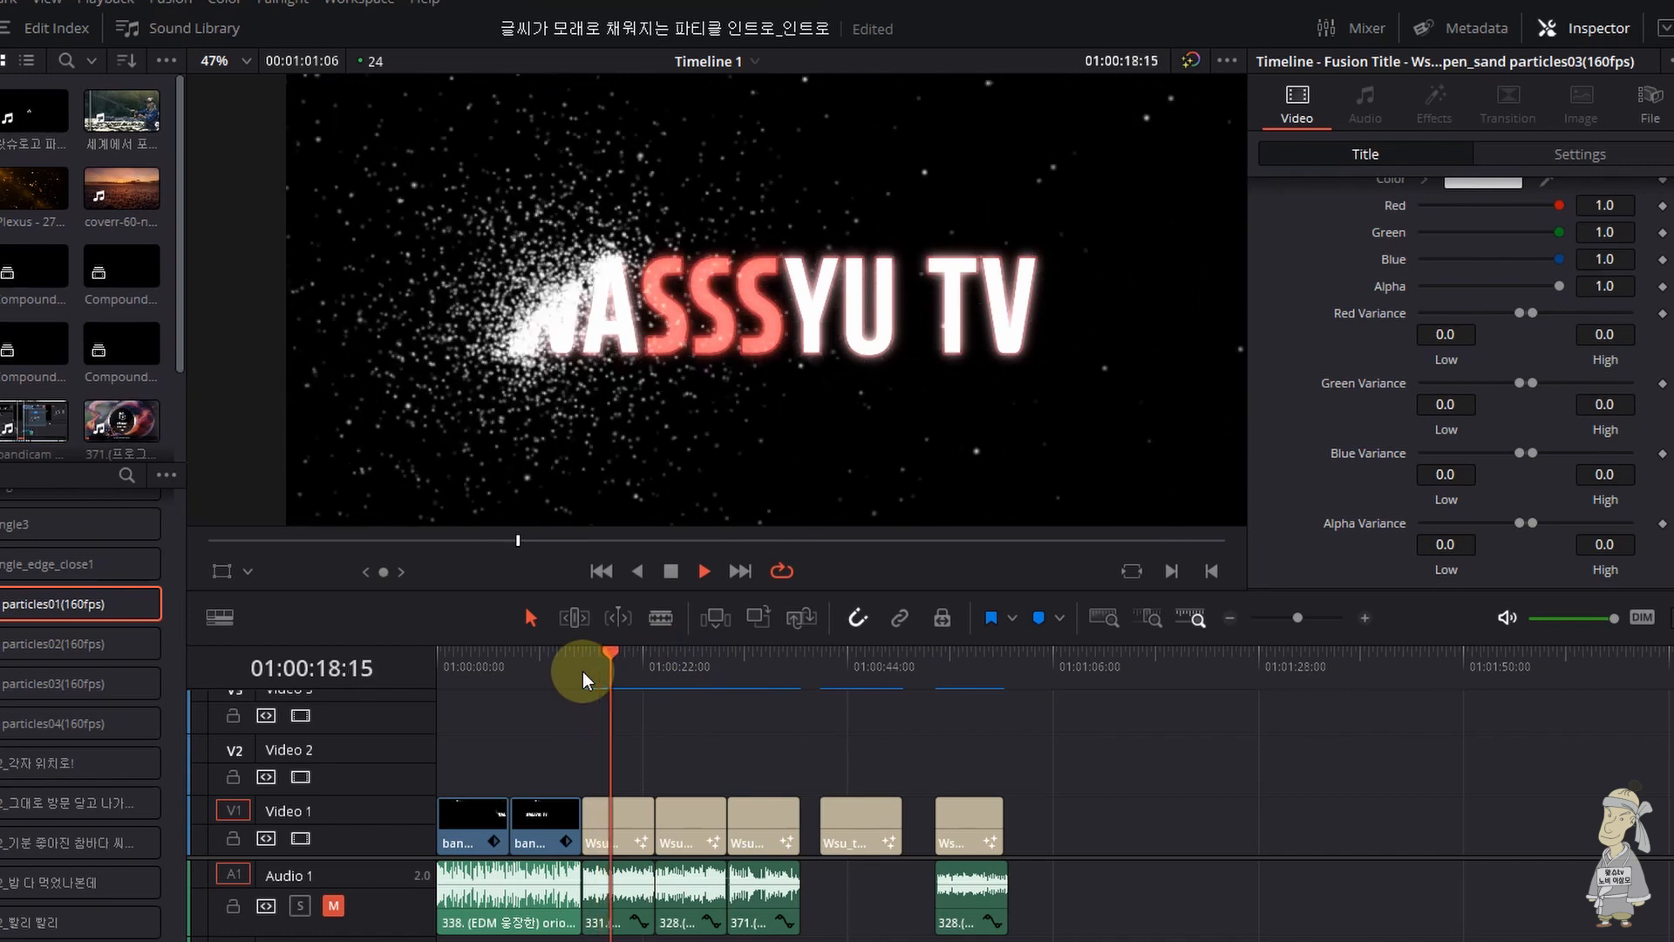
key("space")
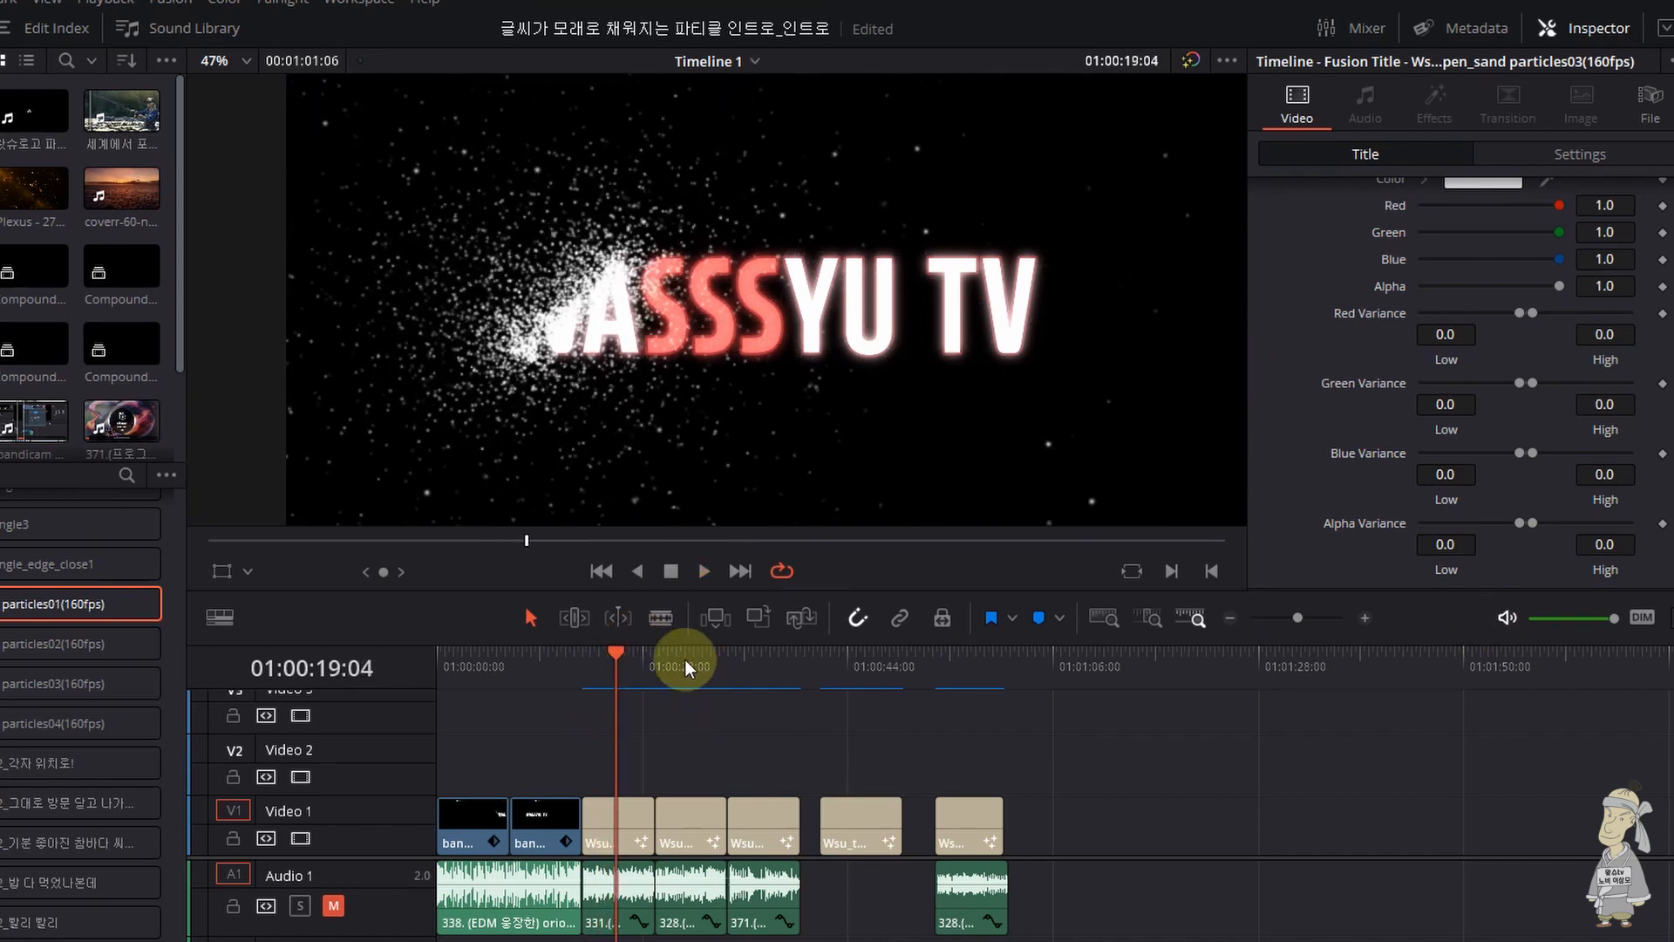
- Compare the particle effects of the three adjacent titles on the timeline, finishing on the WASSSYU TV title at 01:00:19:01
left_click(684, 663)
left_click(745, 669)
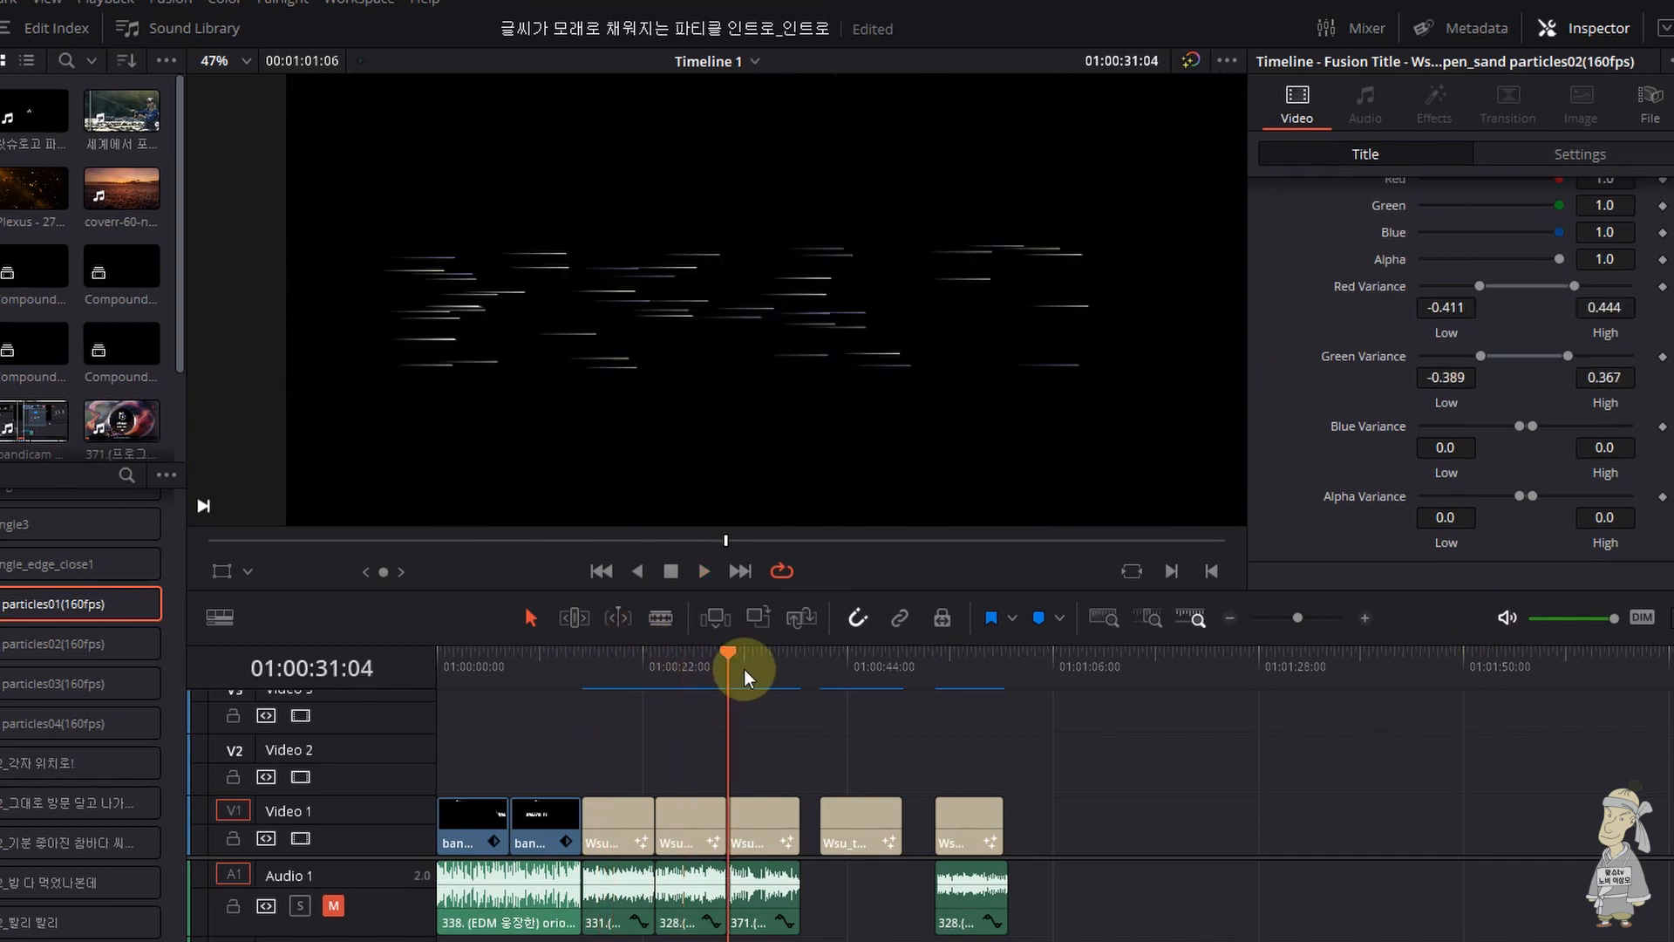
key("space")
left_click(614, 671)
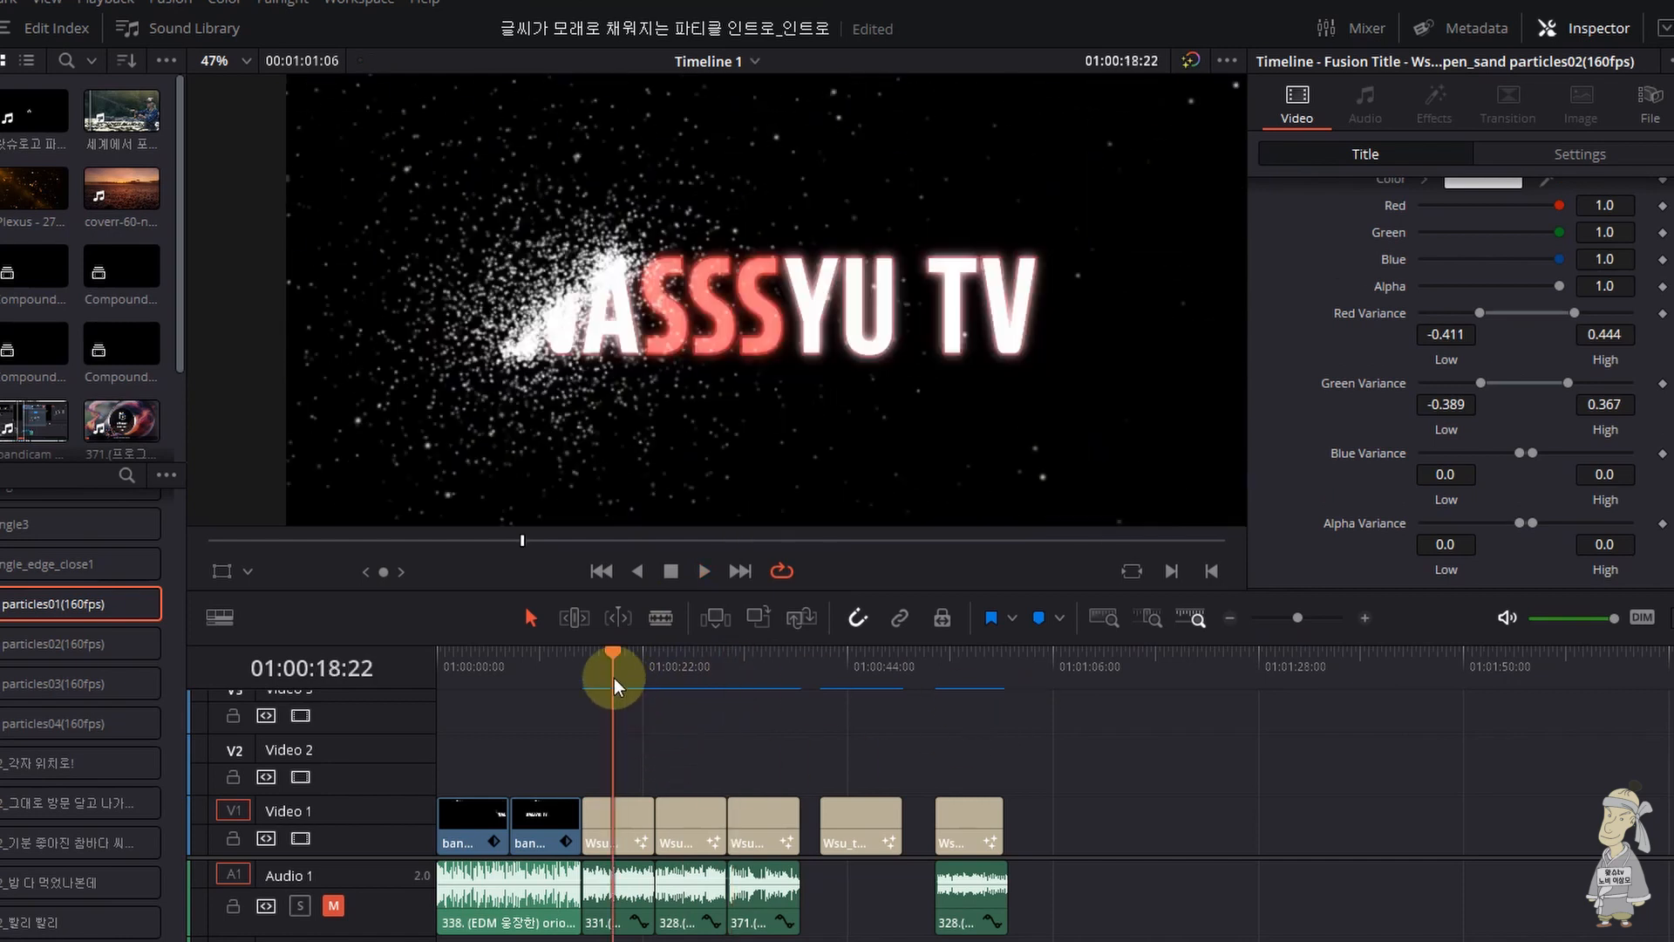
left_click(680, 670)
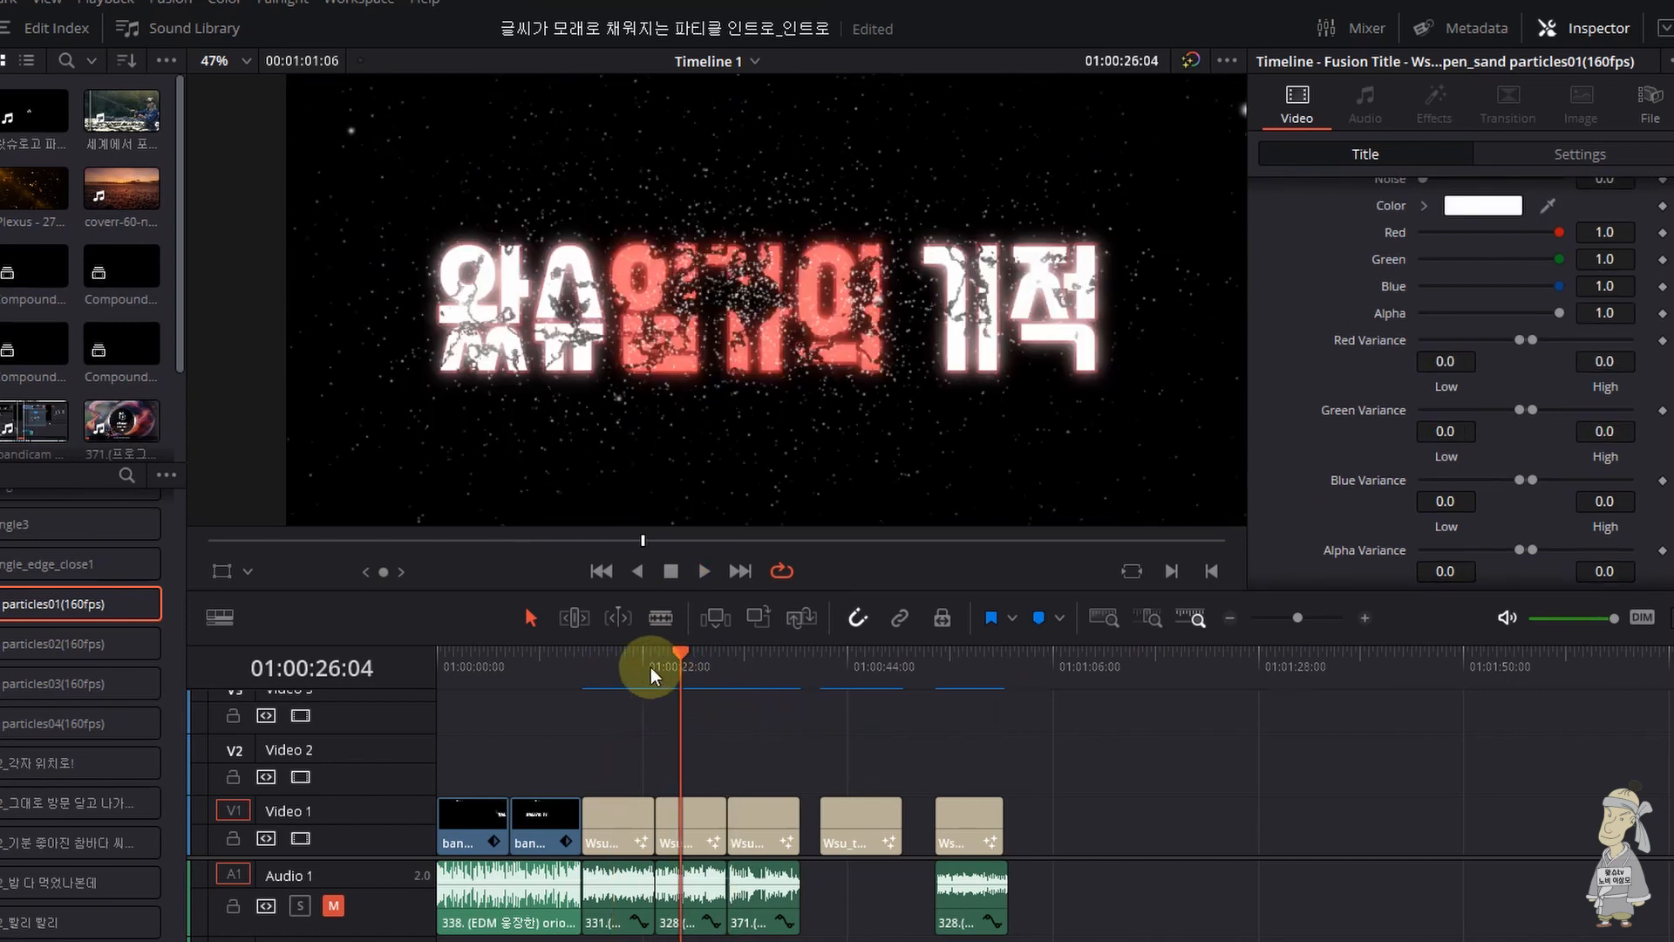
left_click(614, 665)
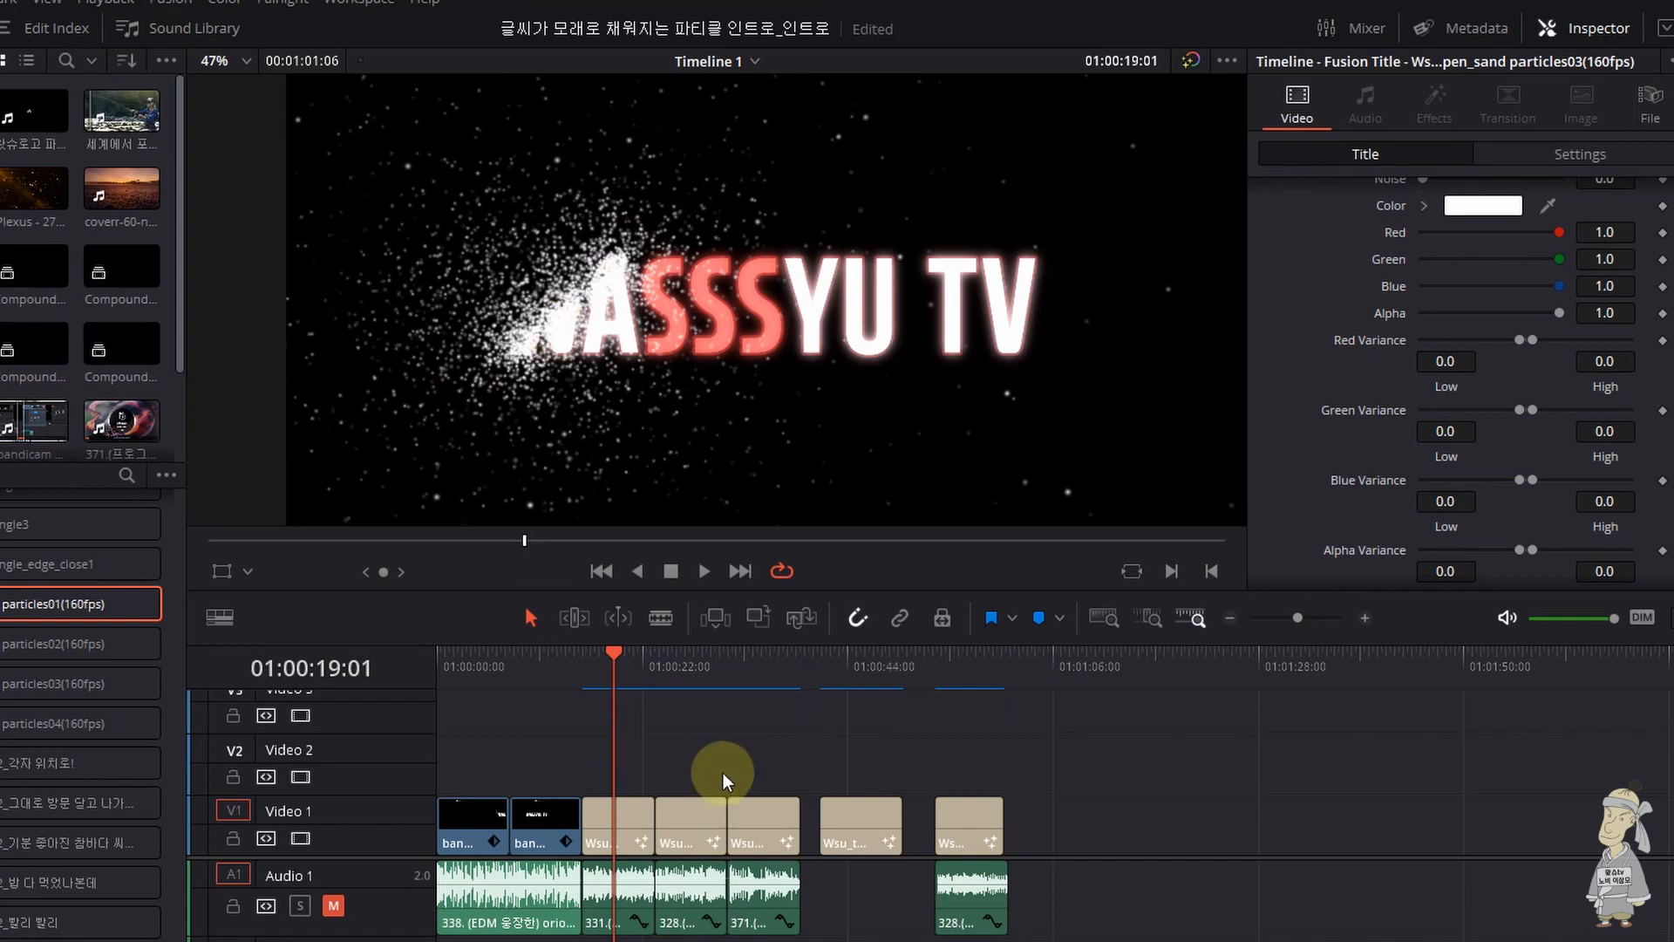